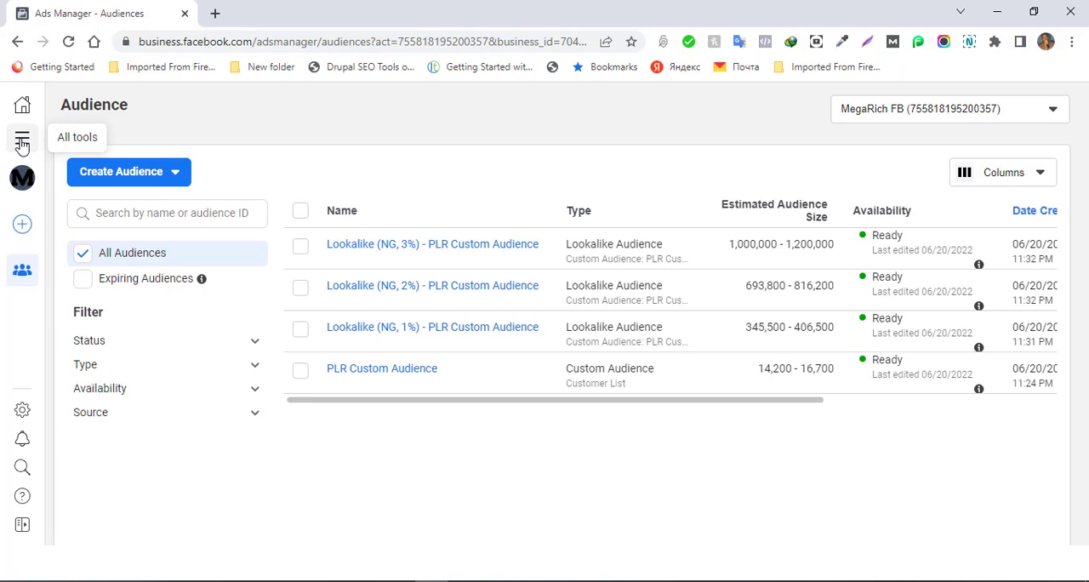
- Go from Audiences to the Ads Manager campaigns page and start creating a new campaign
click(23, 141)
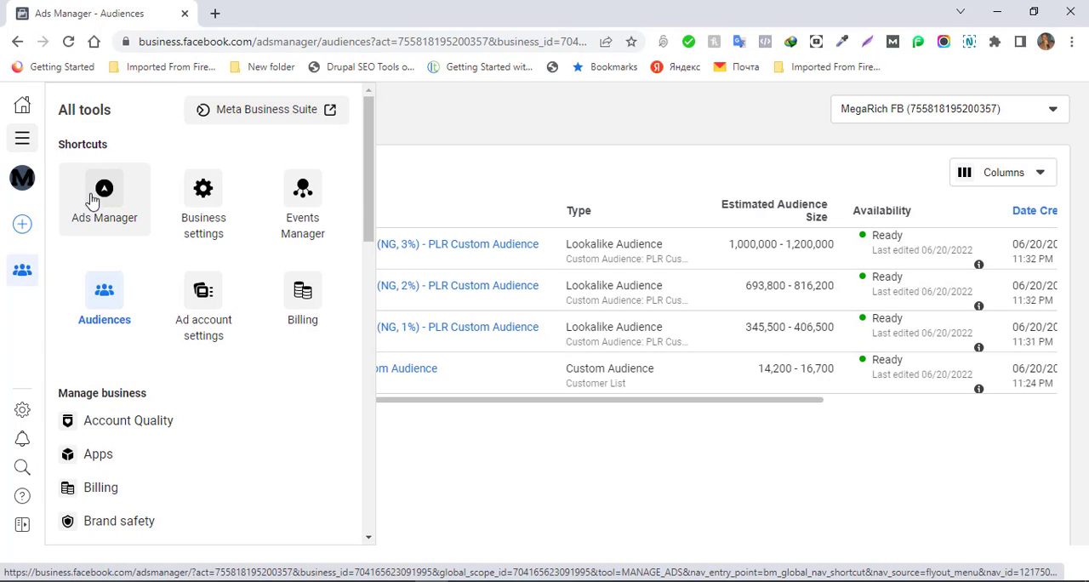
click(102, 200)
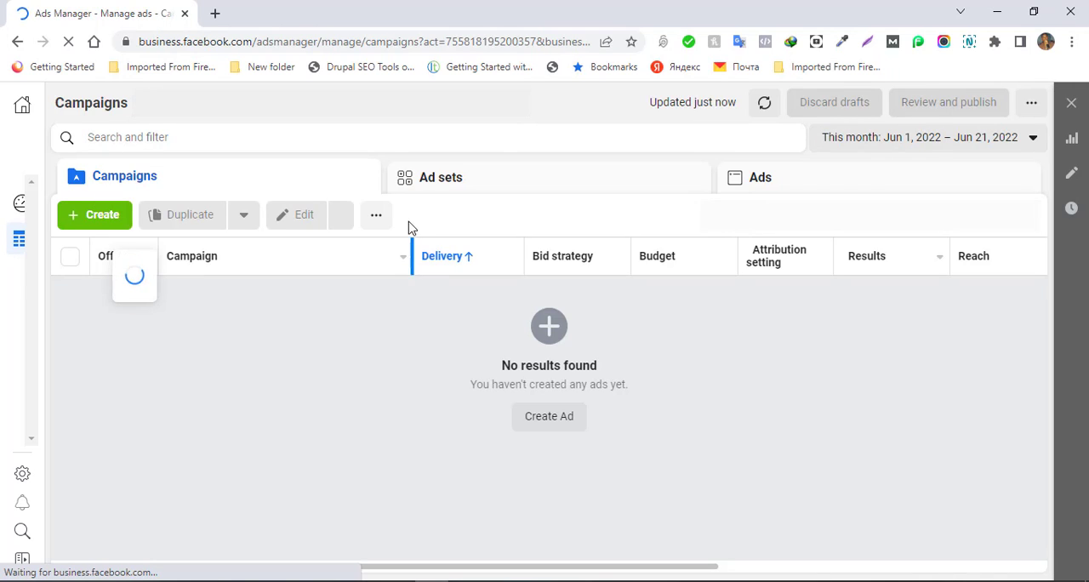
click(98, 220)
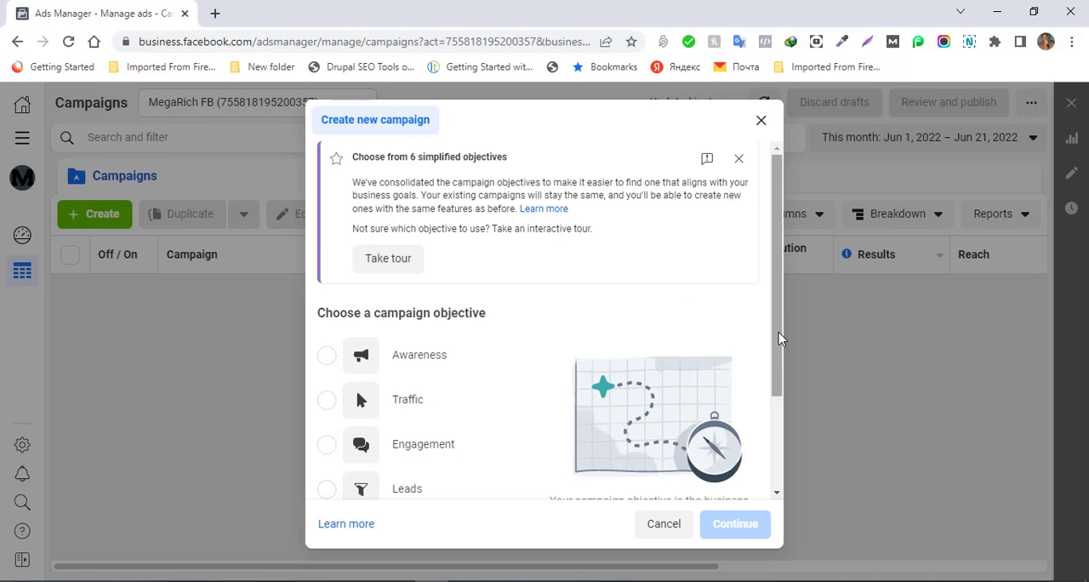
- Choose Sales as the campaign objective, continue to the campaign draft and dismiss the Leads campaign recommendation
drag(779, 340, 785, 431)
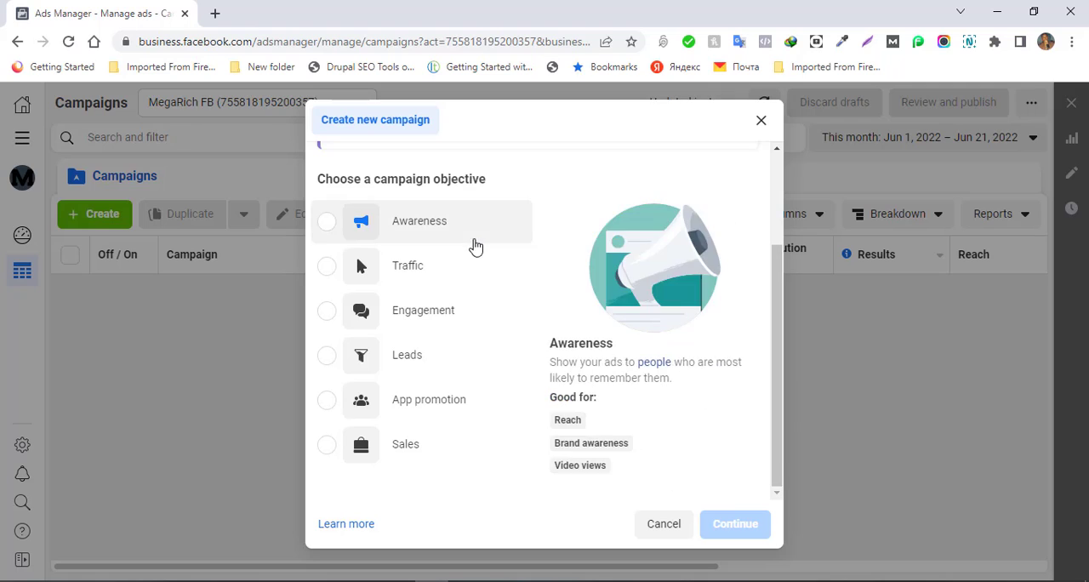
mouse_move(528, 219)
mouse_move(406, 275)
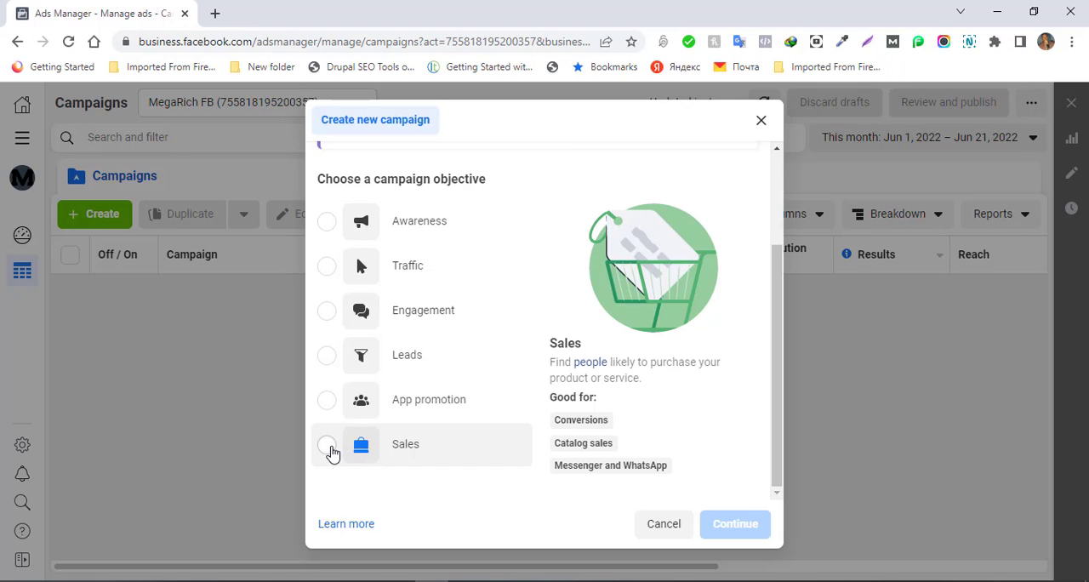
click(329, 446)
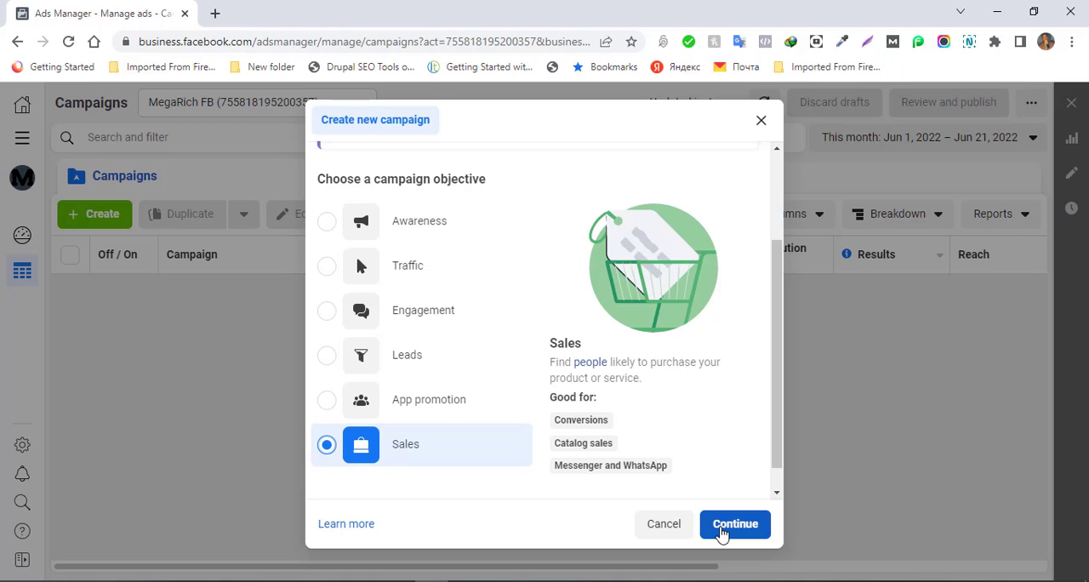
click(731, 524)
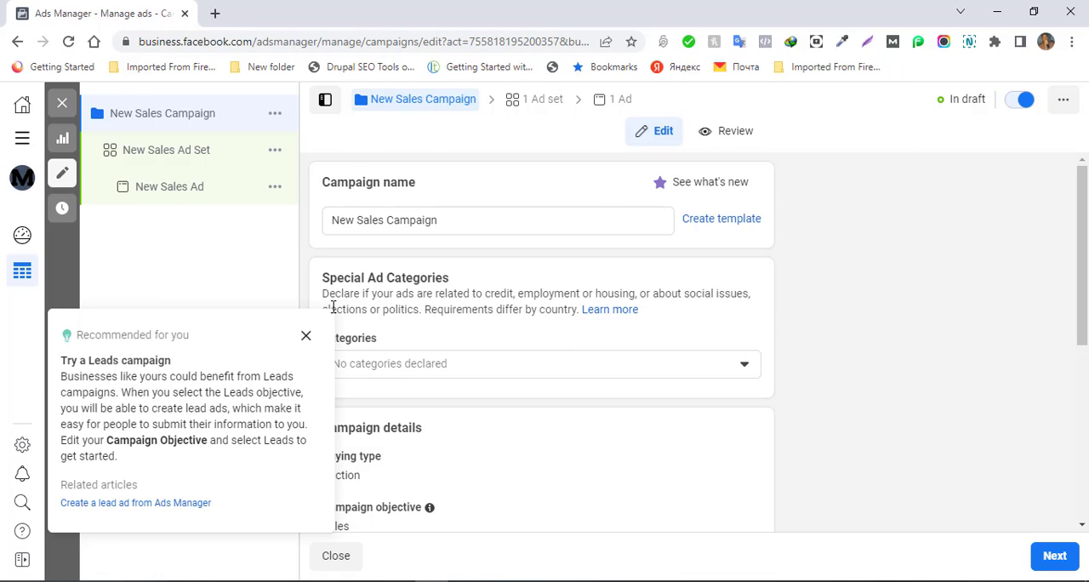
click(306, 338)
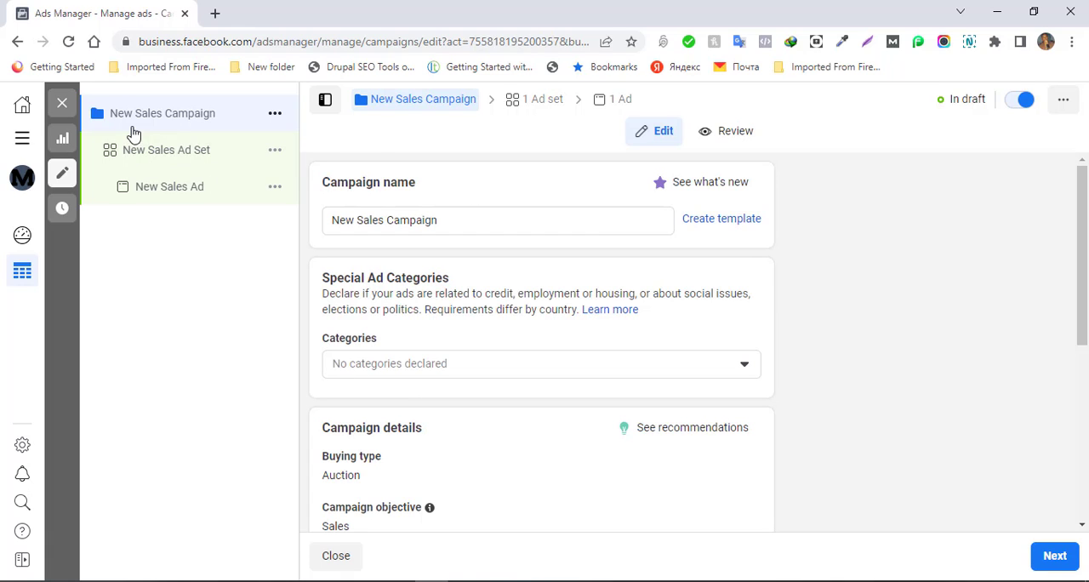
- Name the campaign "PLR NG - 16>" and copy that name
click(465, 226)
triple_click(465, 226)
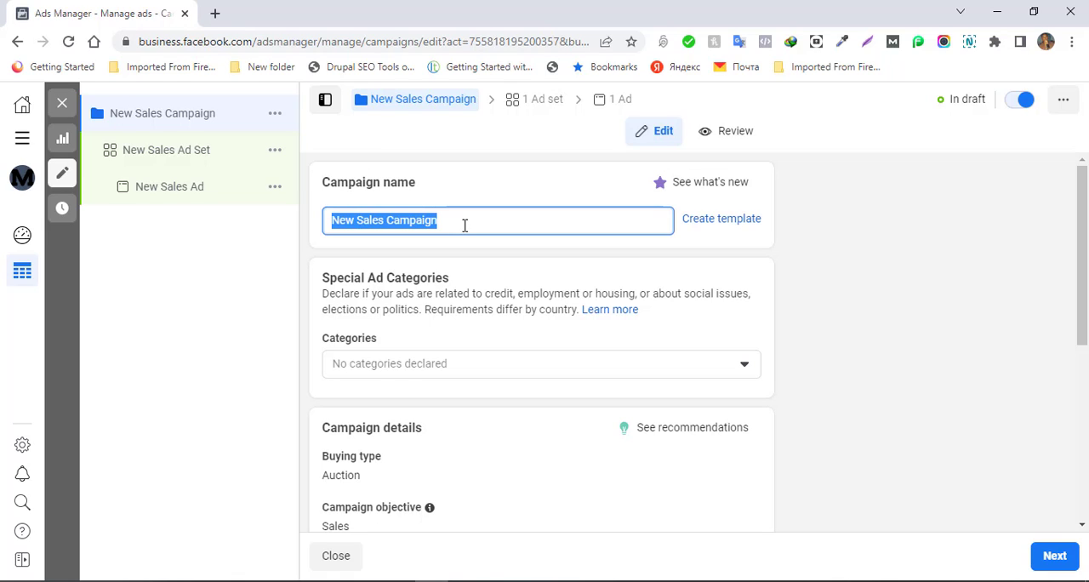
text(PLR N)
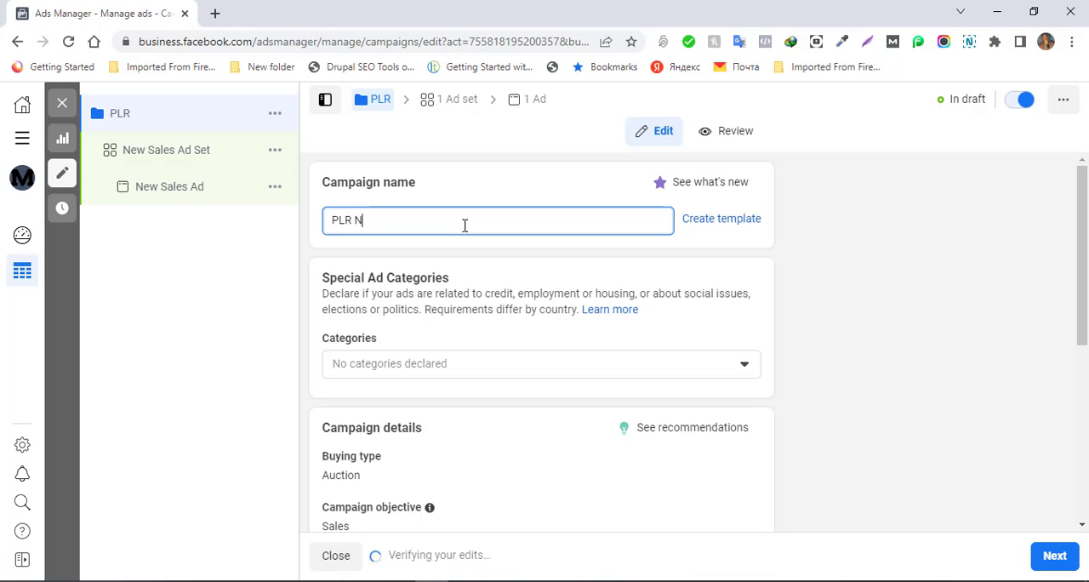
text(iger)
key(BackSpace)
key(BackSpace)
key(BackSpace)
key(BackSpace)
key(BackSpace)
key(BackSpace)
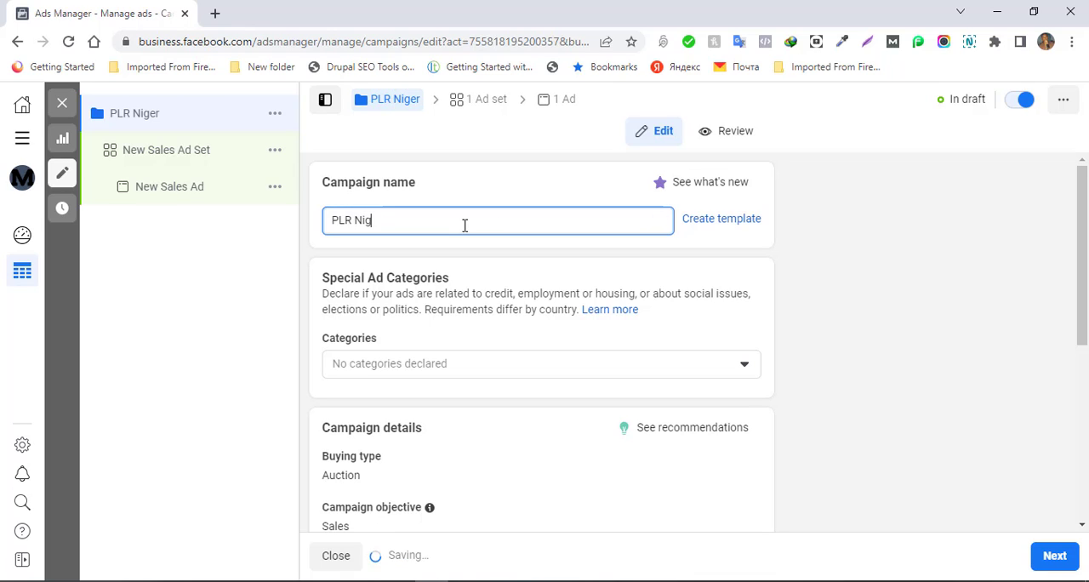
text(NG)
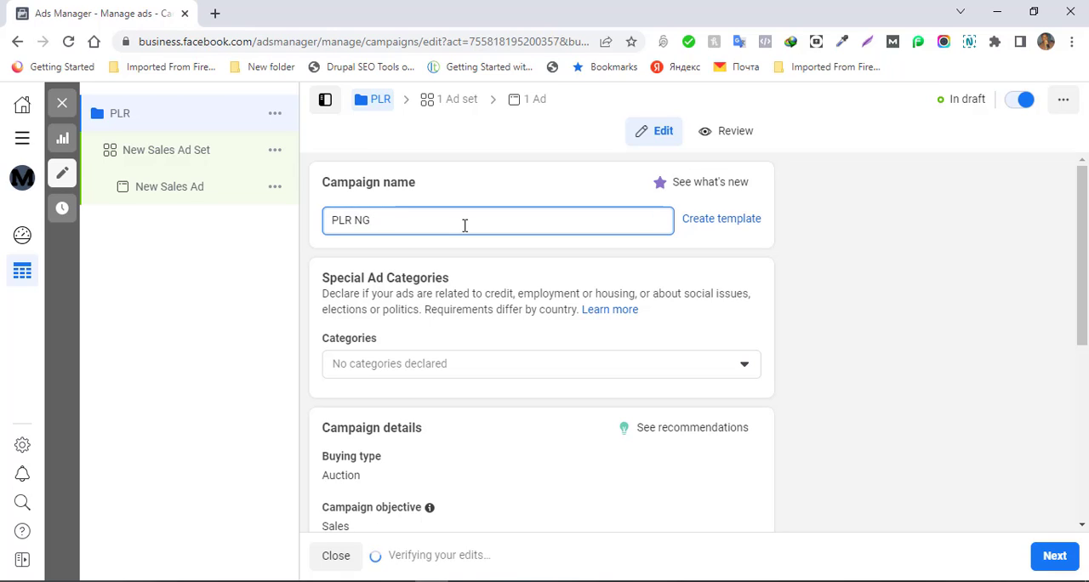
text( (16)
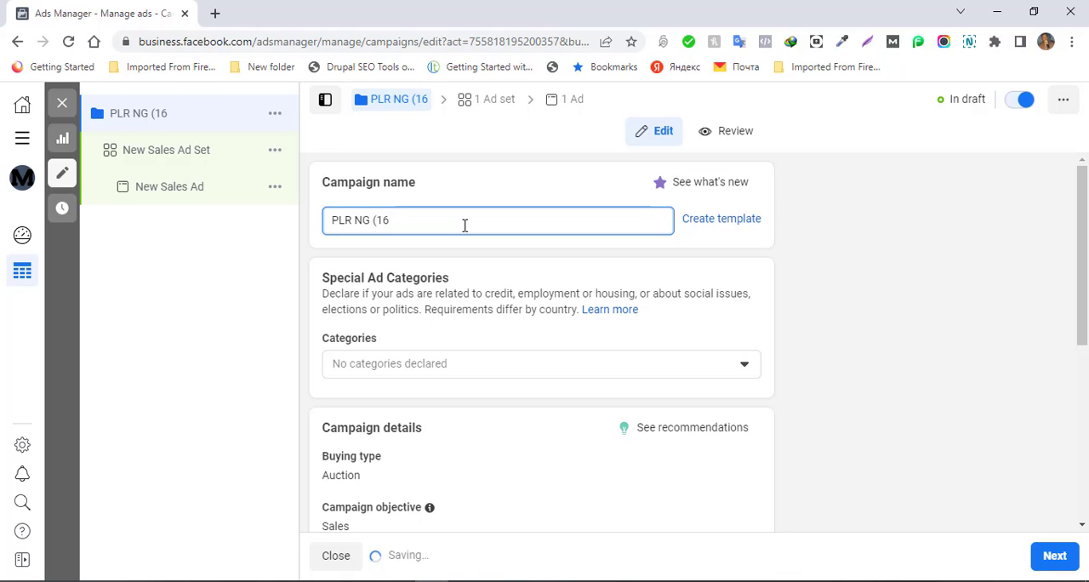
text(>)
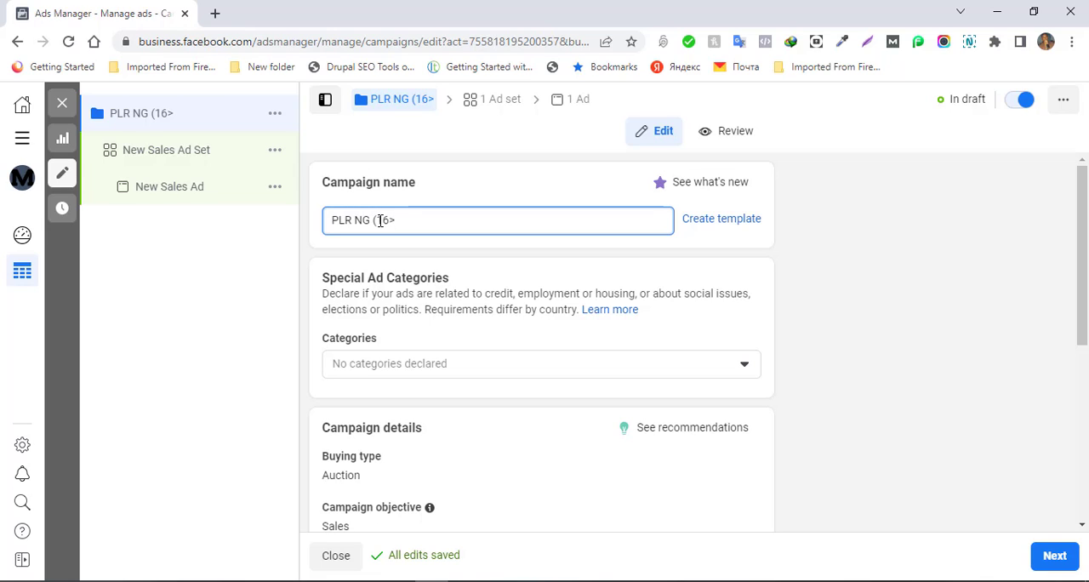
click(380, 221)
key(BackSpace)
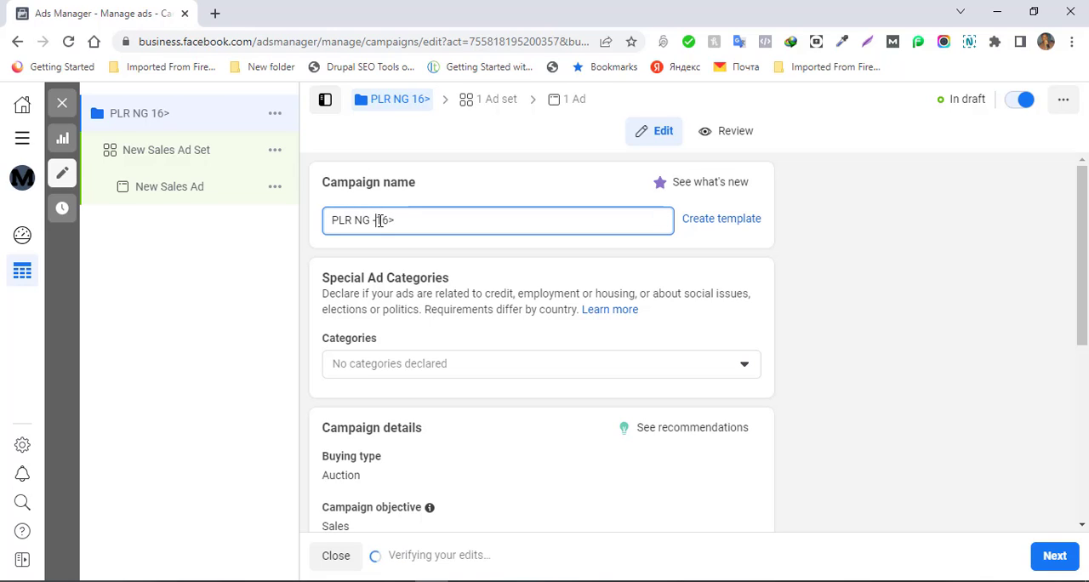
text(-)
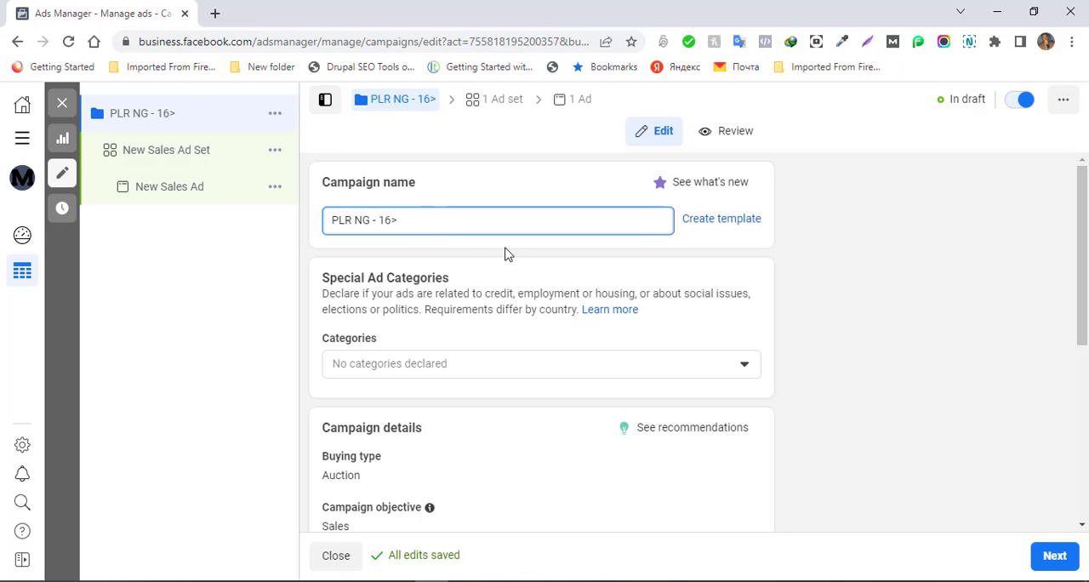
triple_click(573, 219)
key(ctrl+c)
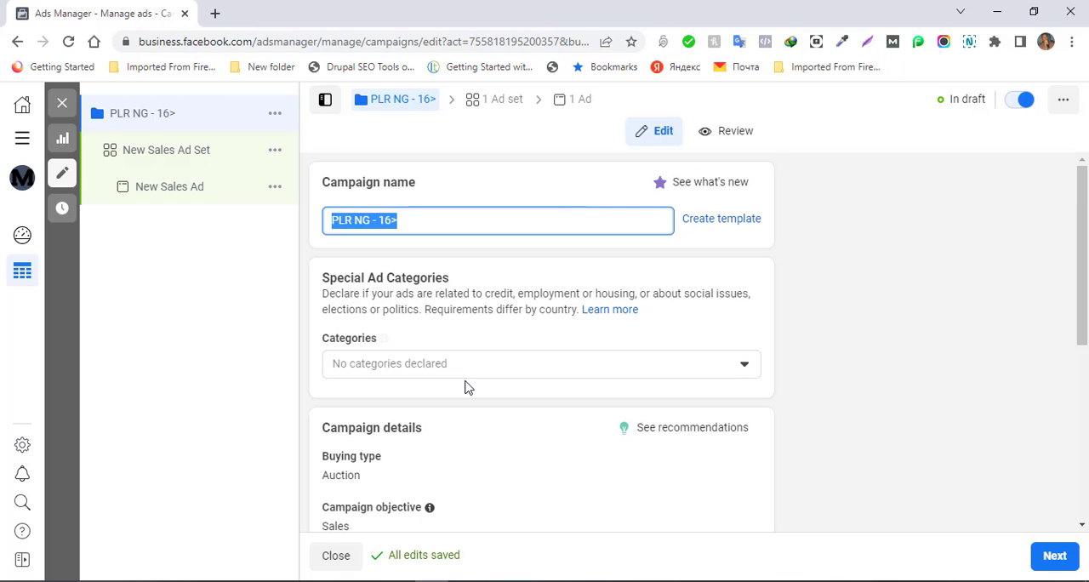
- Review the special ad category choices and the campaign details, including the optional spending limit, A/B test and budget optimization settings
mouse_move(386, 339)
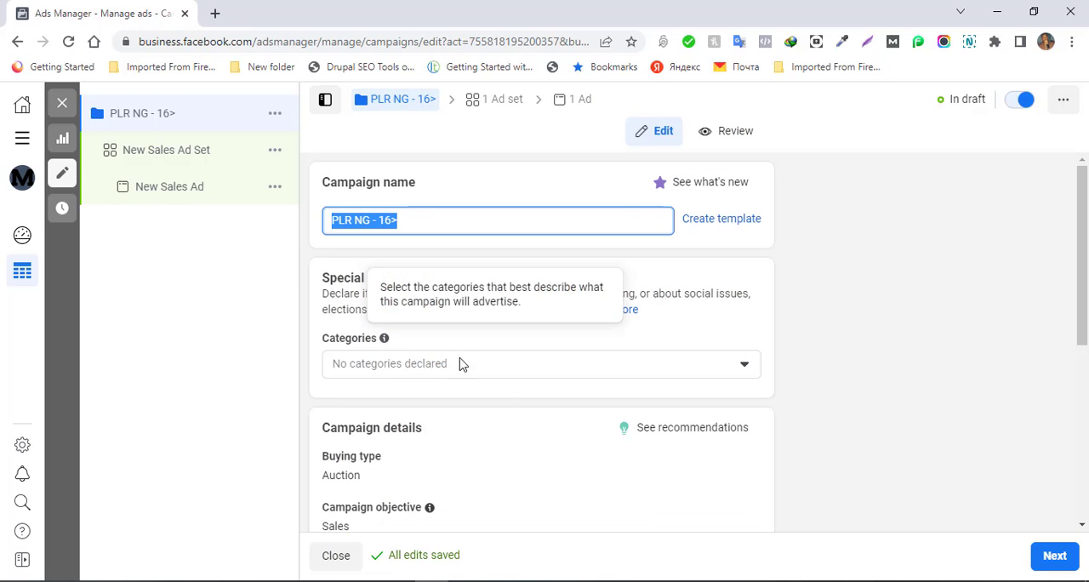
click(511, 377)
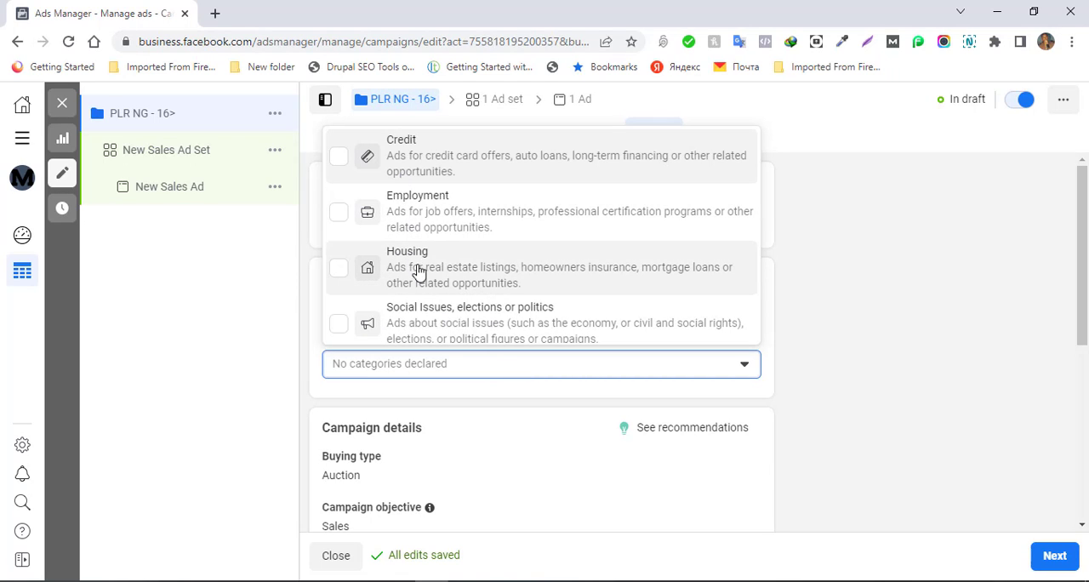
click(606, 397)
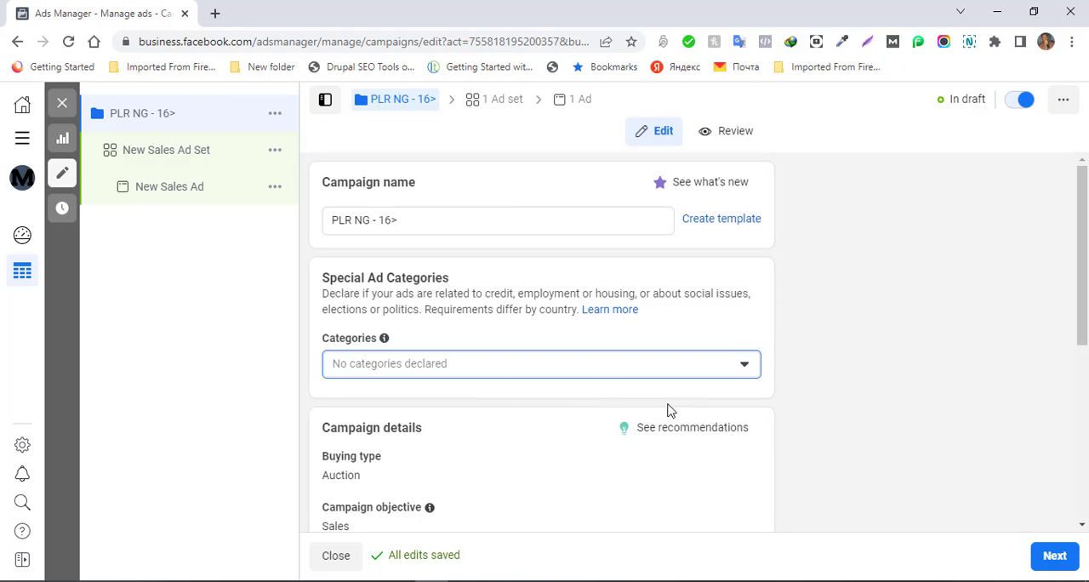
drag(1083, 324, 1083, 435)
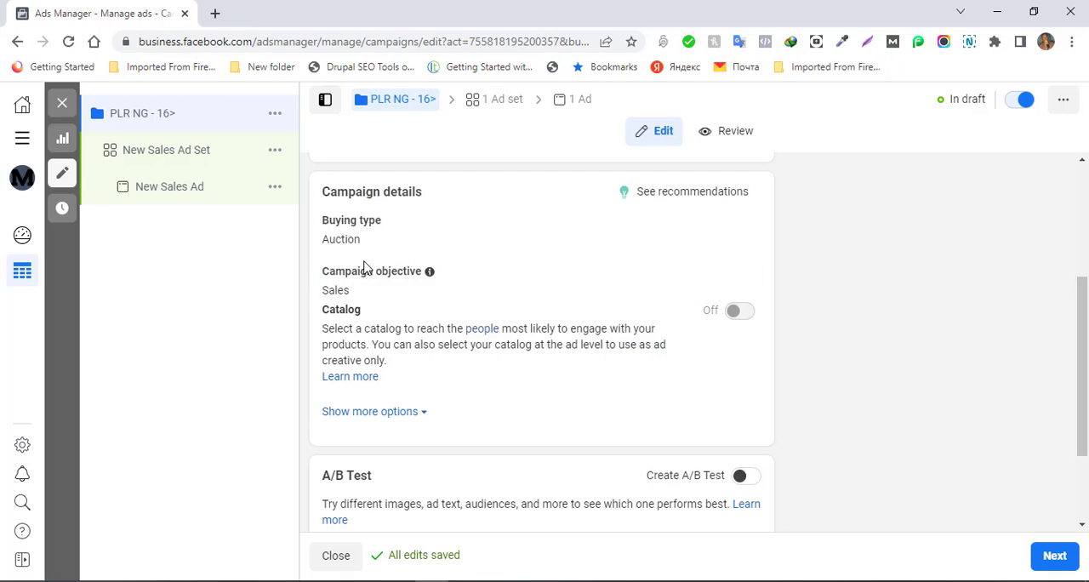
click(415, 414)
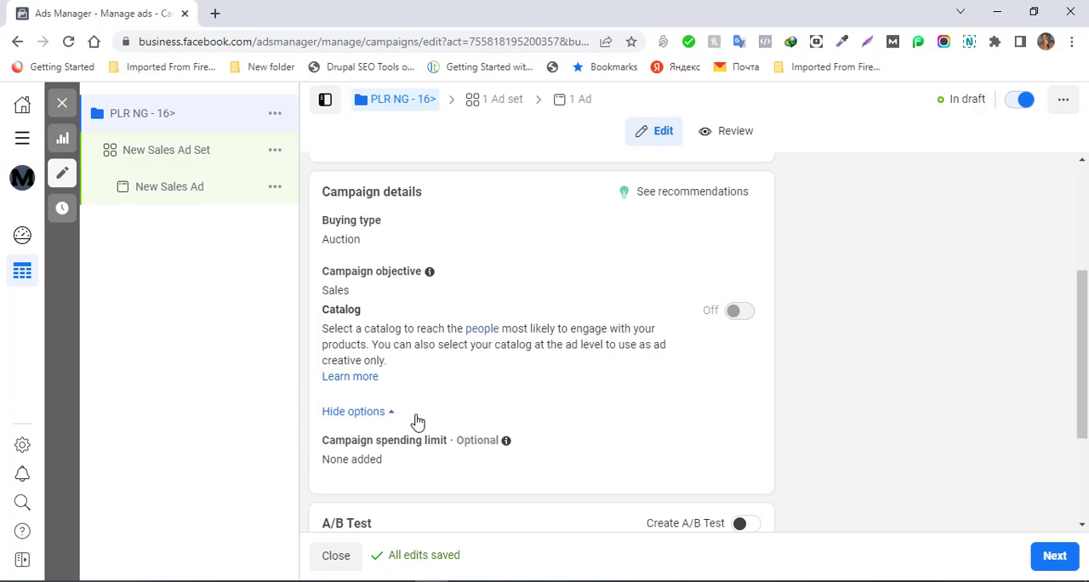
scroll(417, 421, down, 2)
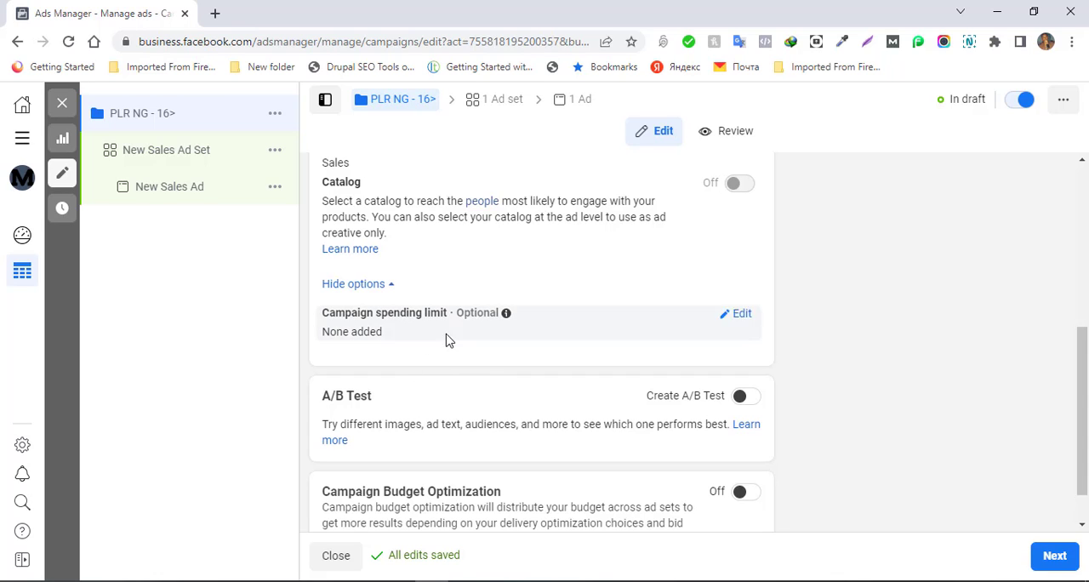
scroll(411, 455, down, 1)
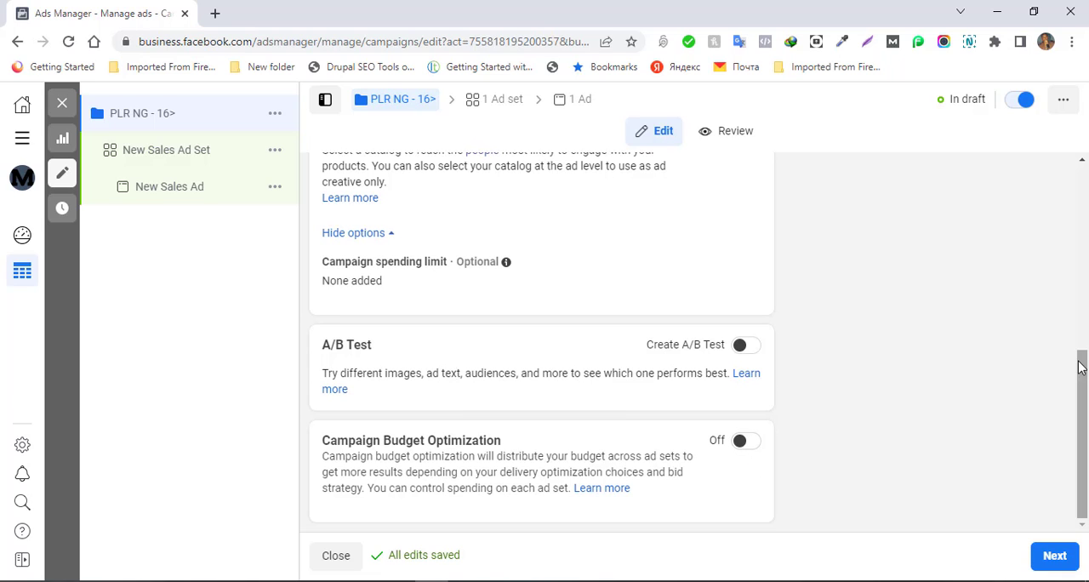
scroll(1068, 298, up, 2)
scroll(1060, 238, up, 3)
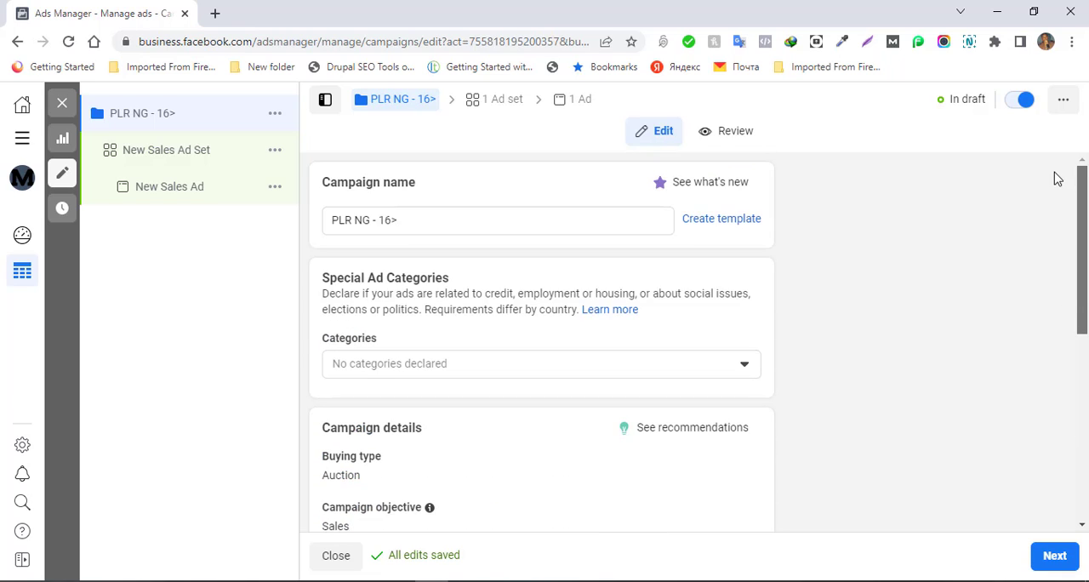
scroll(1072, 340, down, 2)
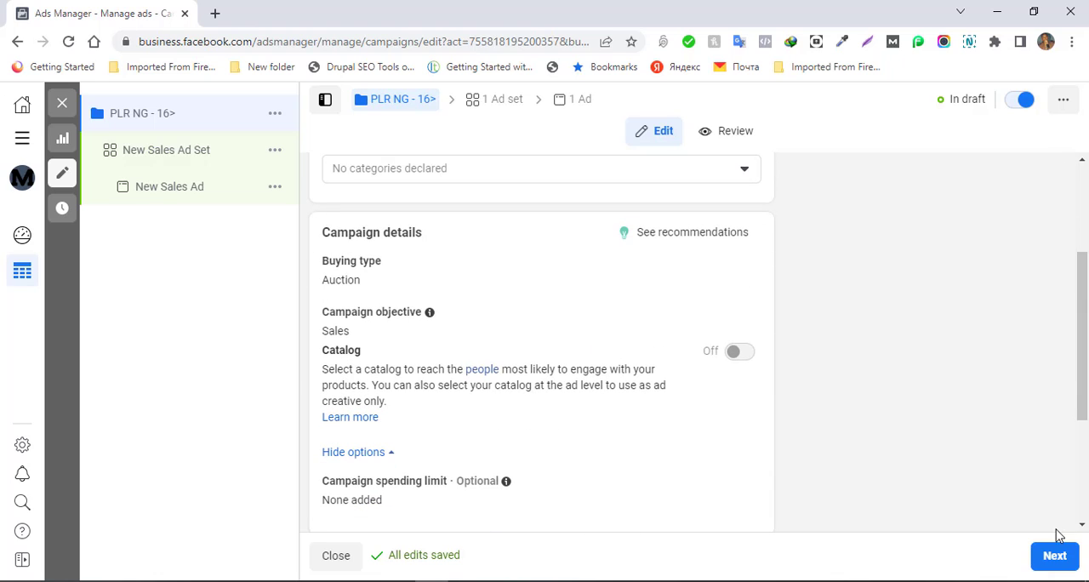
- Proceed to the ad set and name it "PLR NG - 16+ (Above)", reusing the copied campaign name
click(1055, 560)
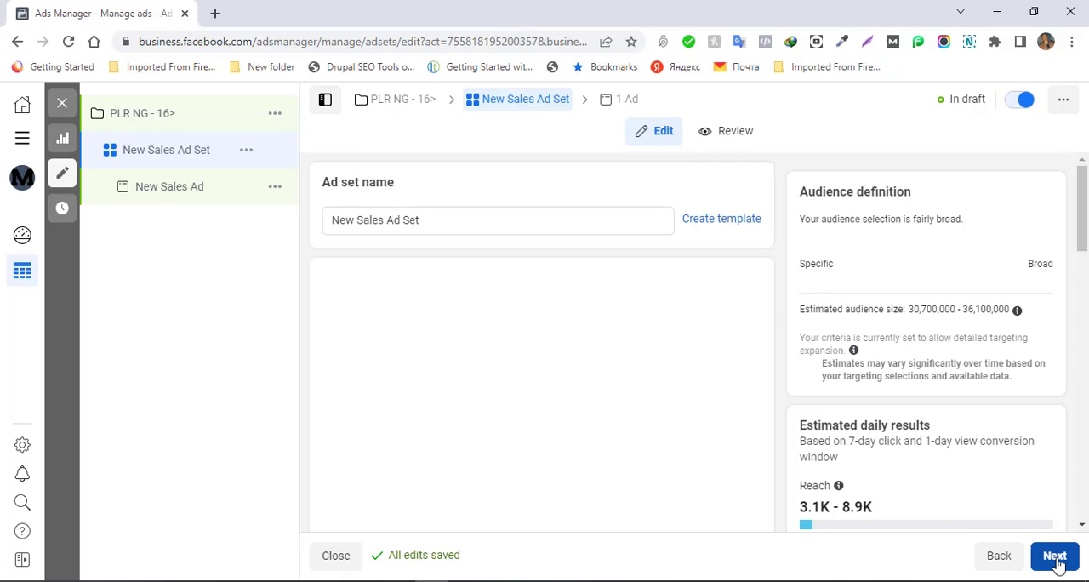
click(439, 222)
key(ctrl+a)
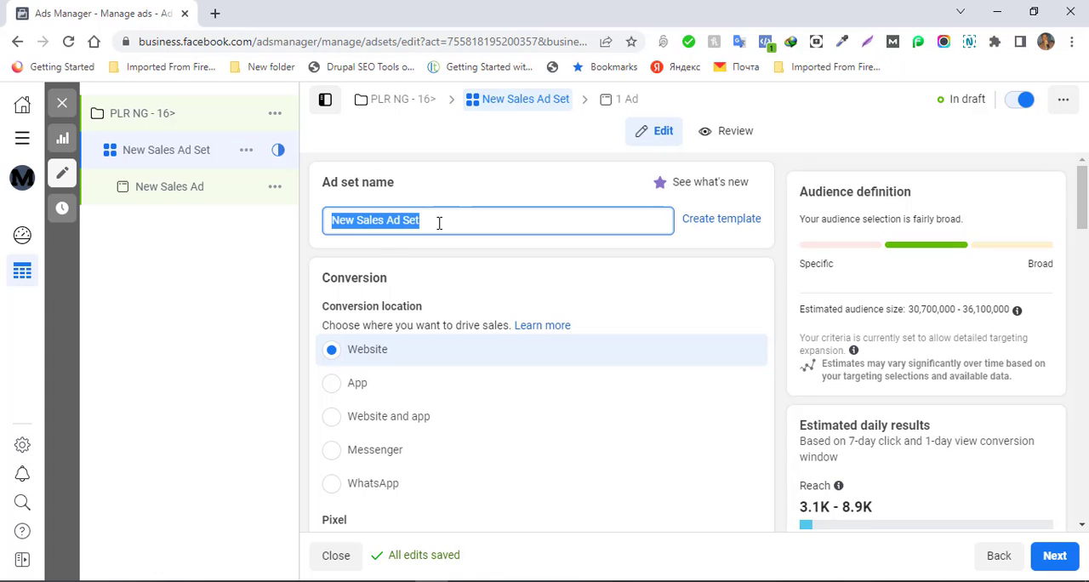
key(ctrl+v)
key(BackSpace)
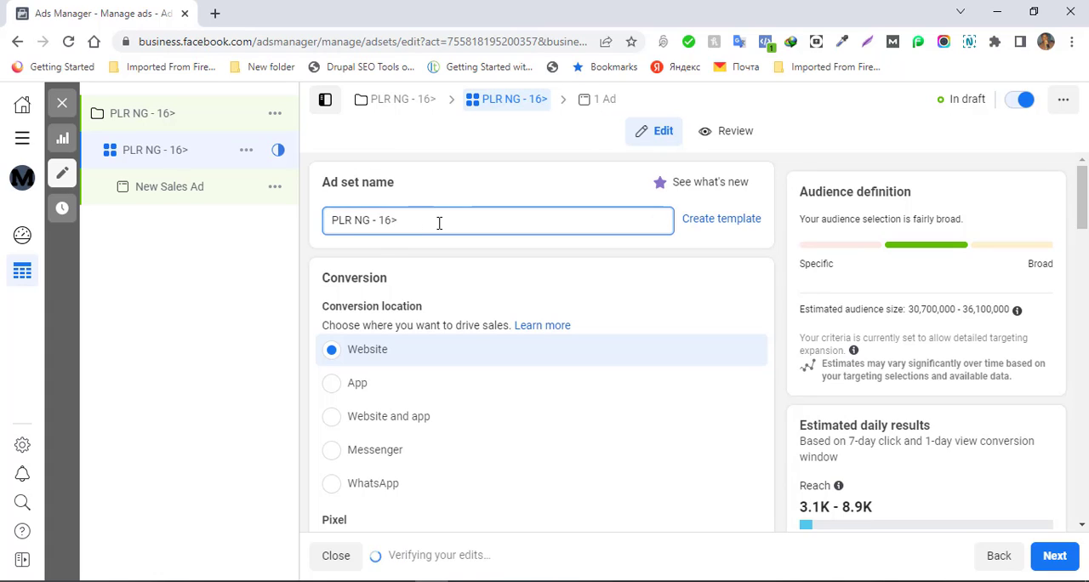
text(+ (A)
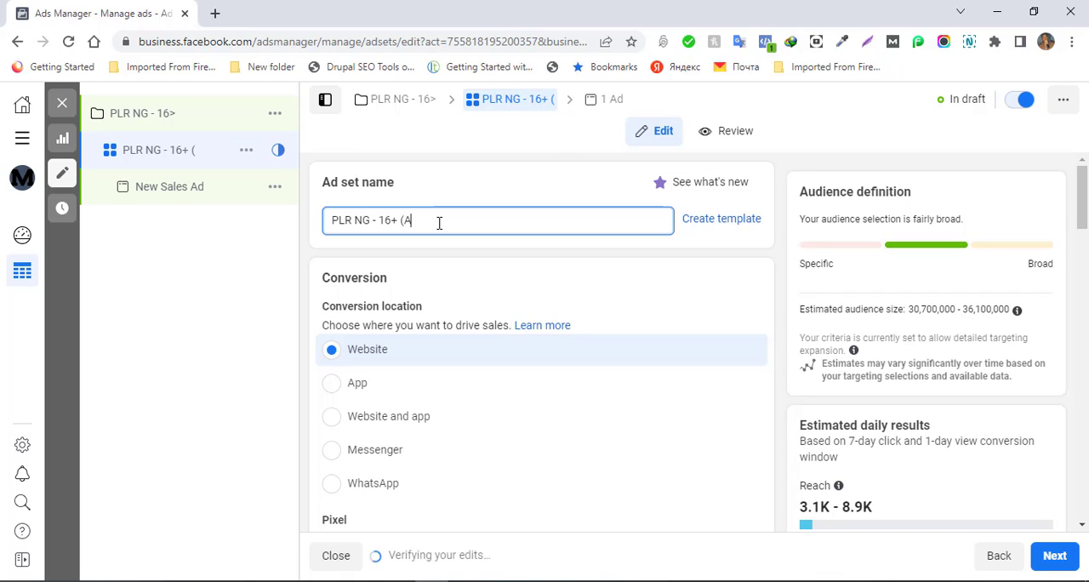
text(bove))
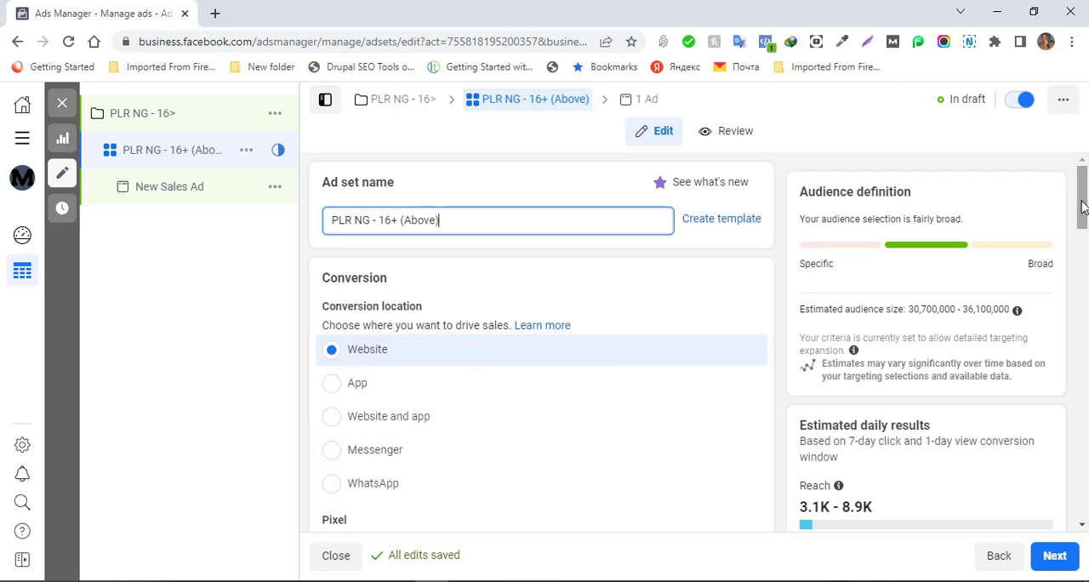
drag(1082, 207, 1084, 225)
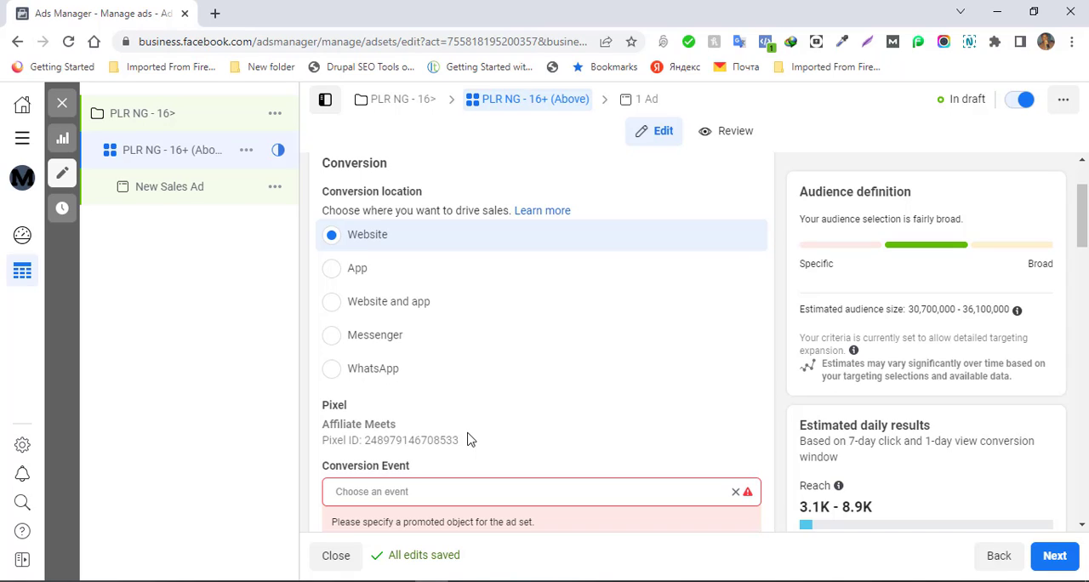
click(332, 303)
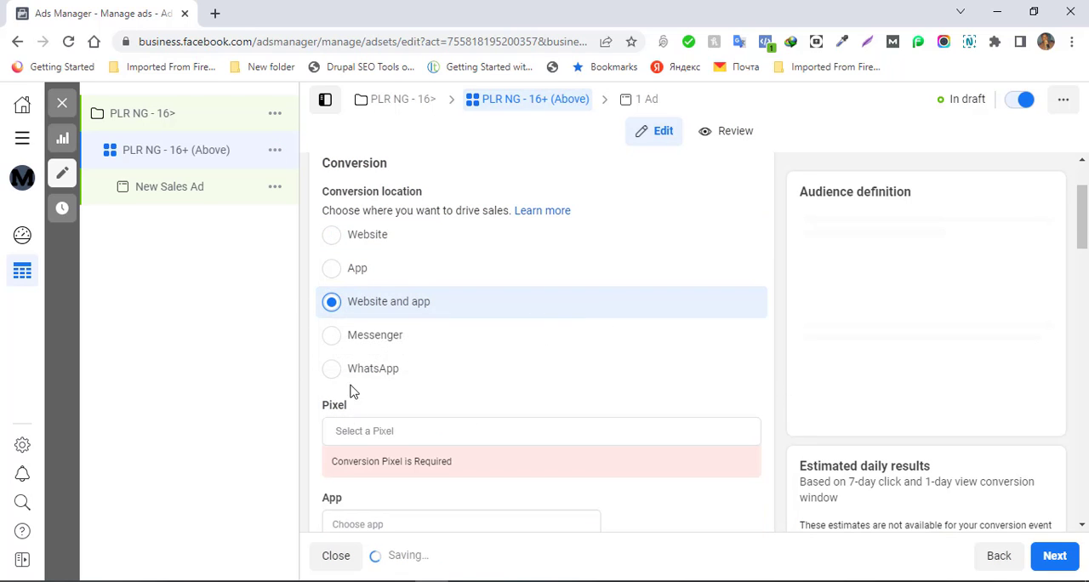
click(331, 374)
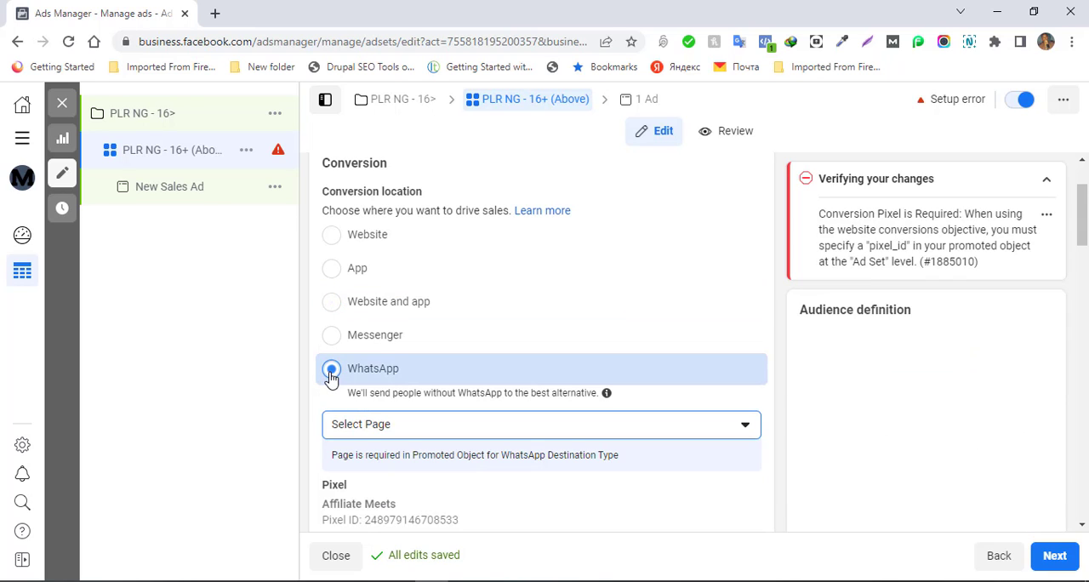
click(407, 435)
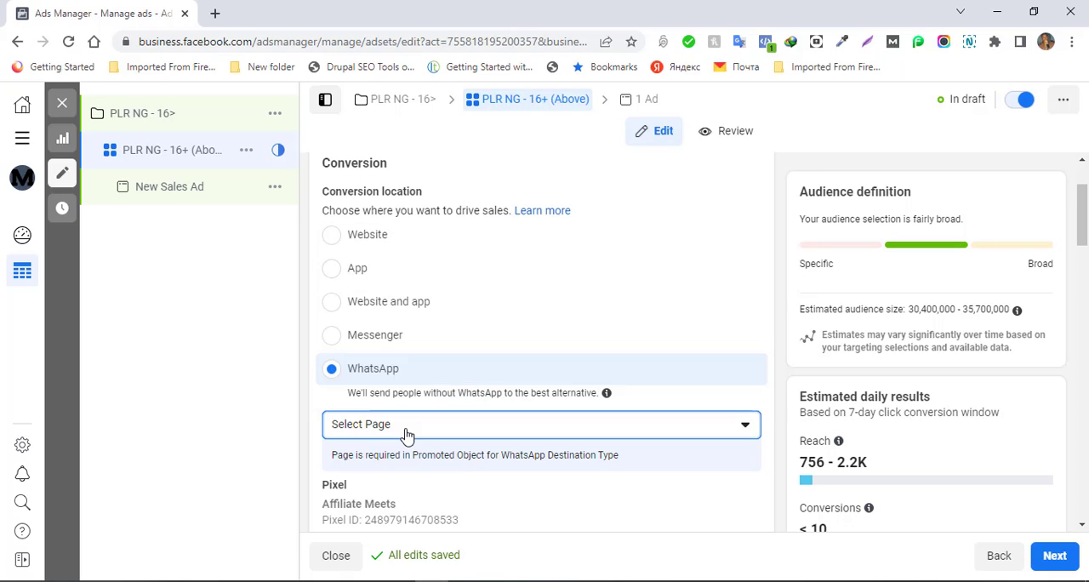
click(407, 434)
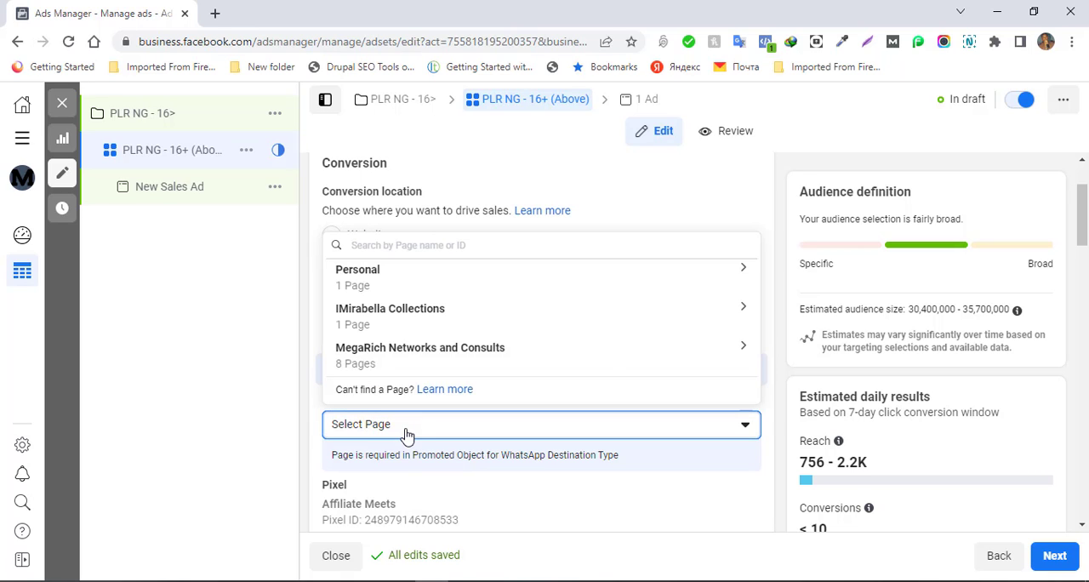
click(407, 434)
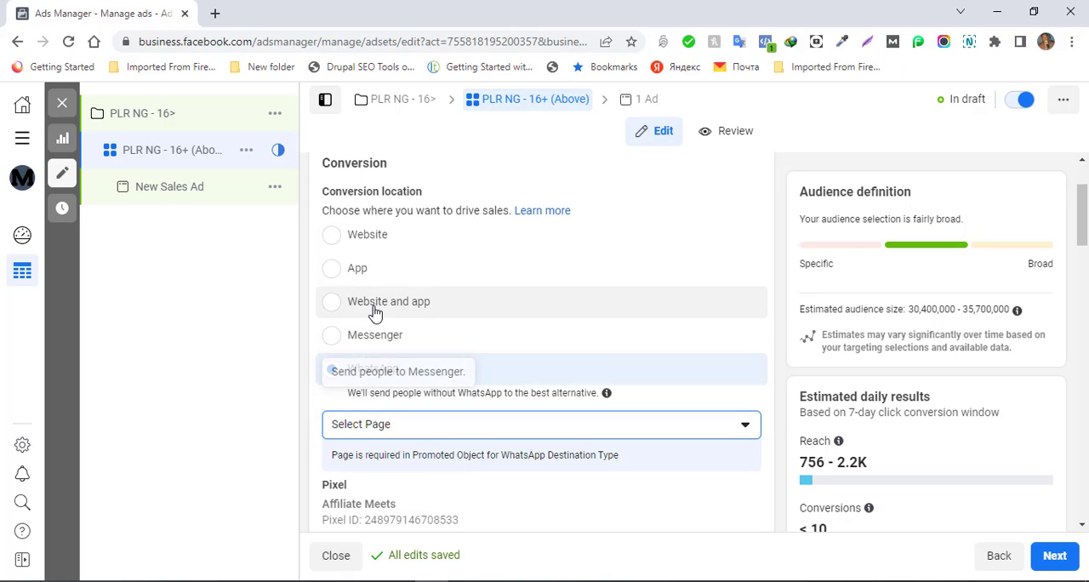
click(332, 236)
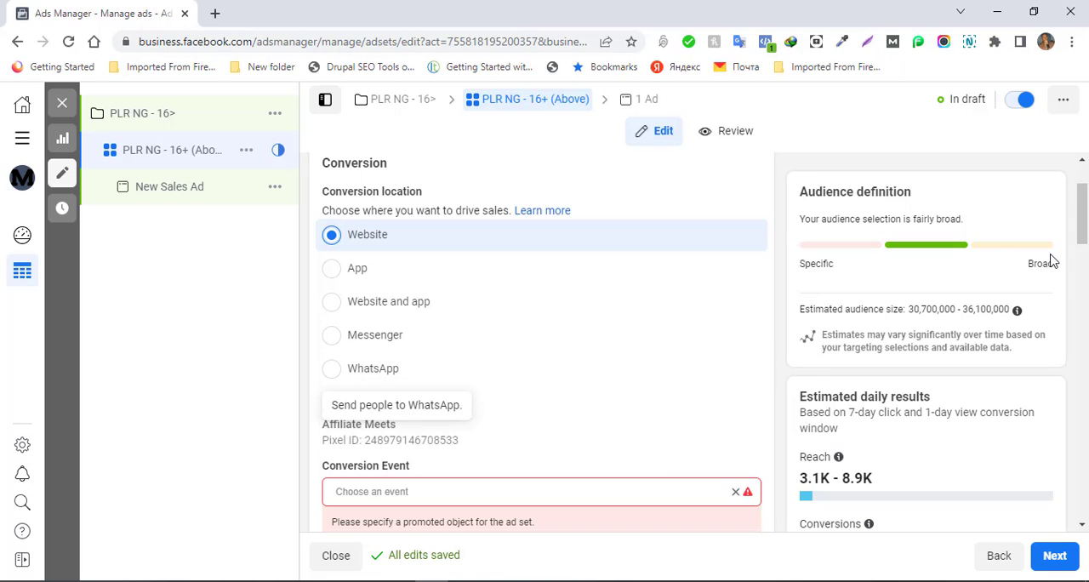
- Set the ad set's conversion event to Purchase for the Affiliate Meets pixel
drag(1085, 239, 1085, 266)
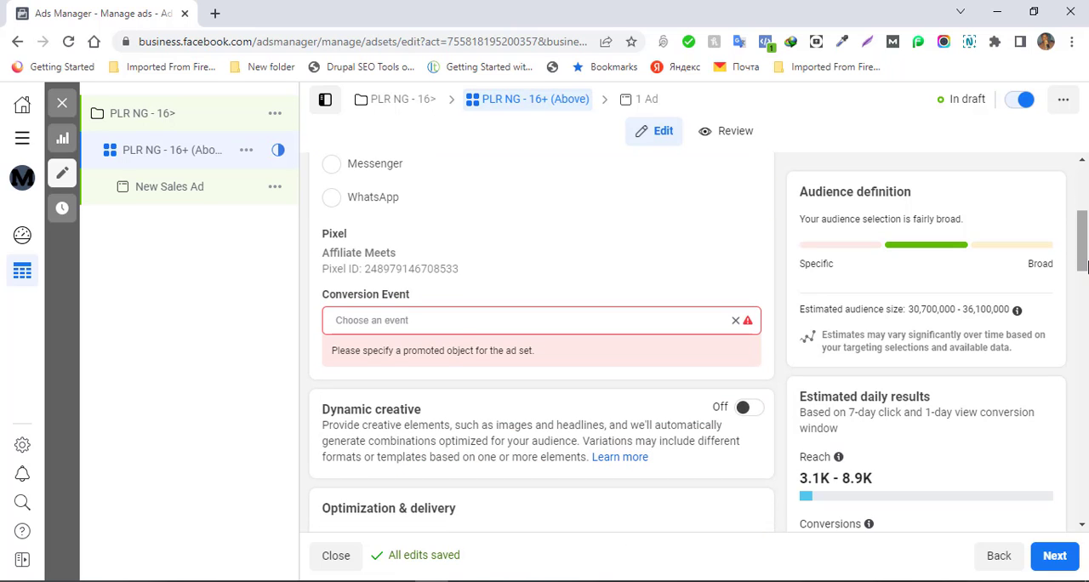
click(441, 328)
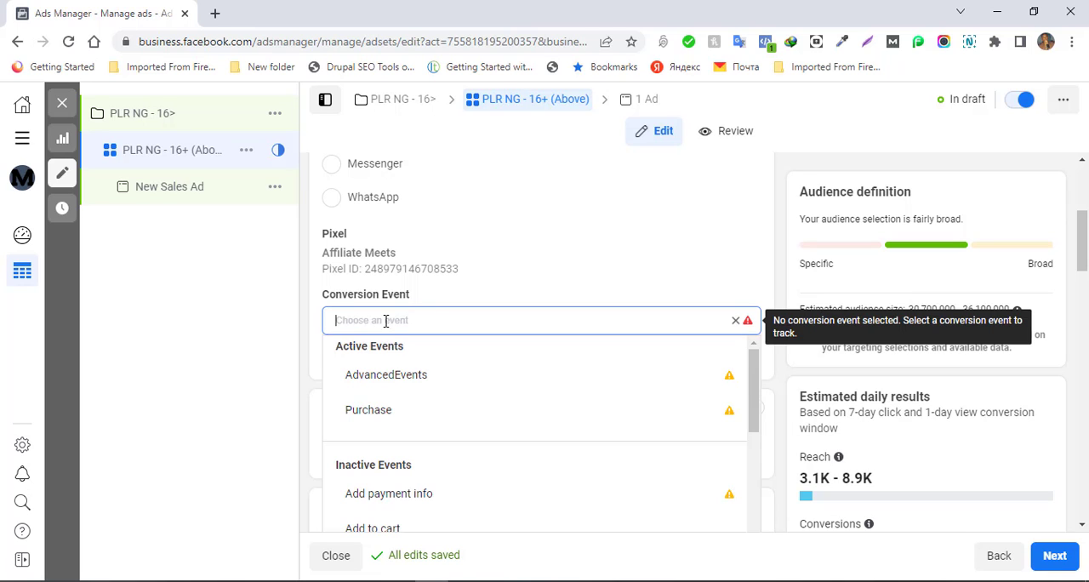
click(379, 420)
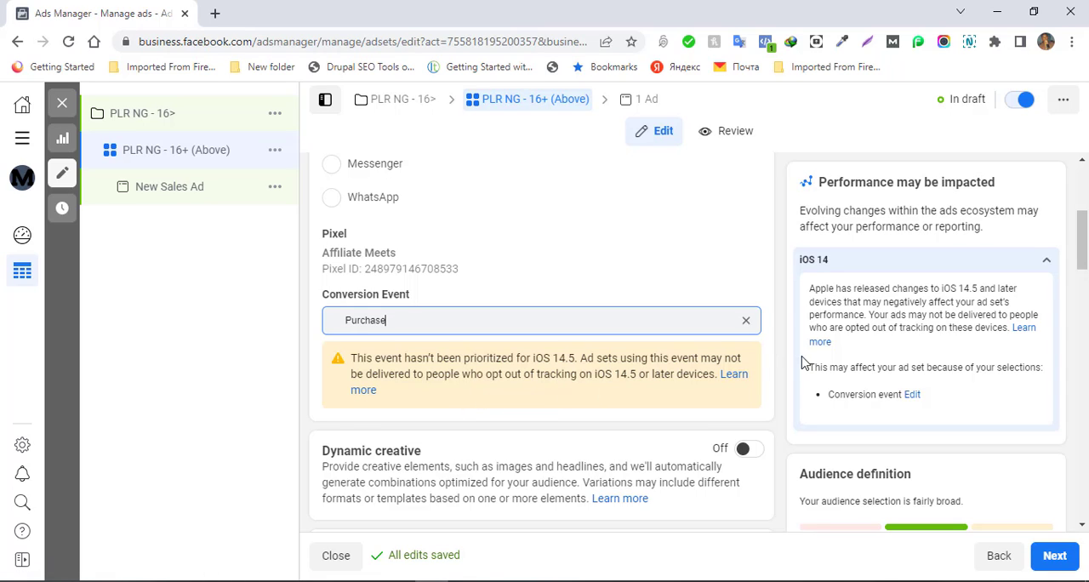
- Set the ad set's daily budget to ₦3,000
drag(1082, 257, 1083, 354)
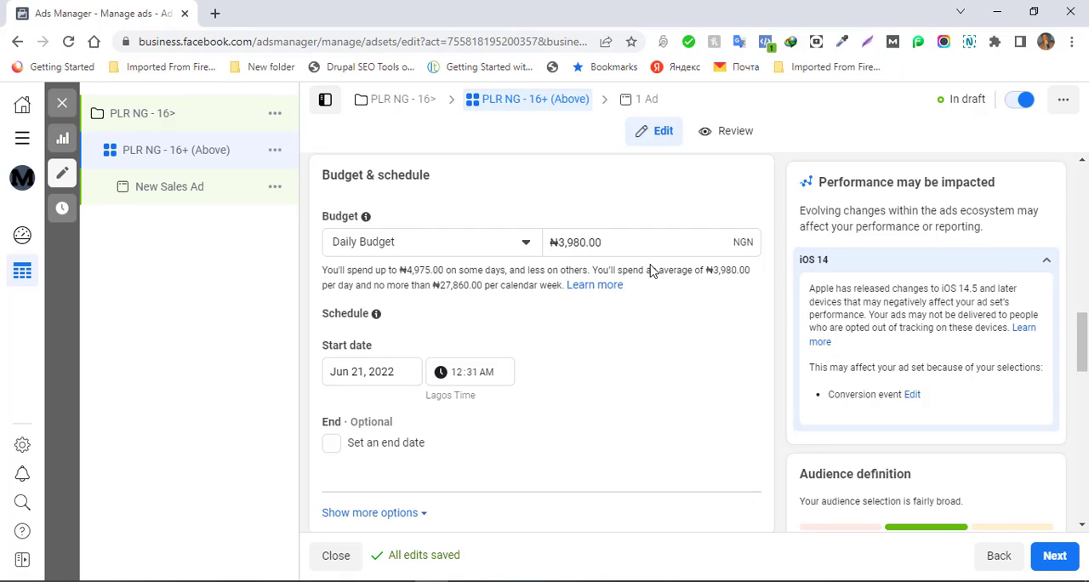
click(613, 242)
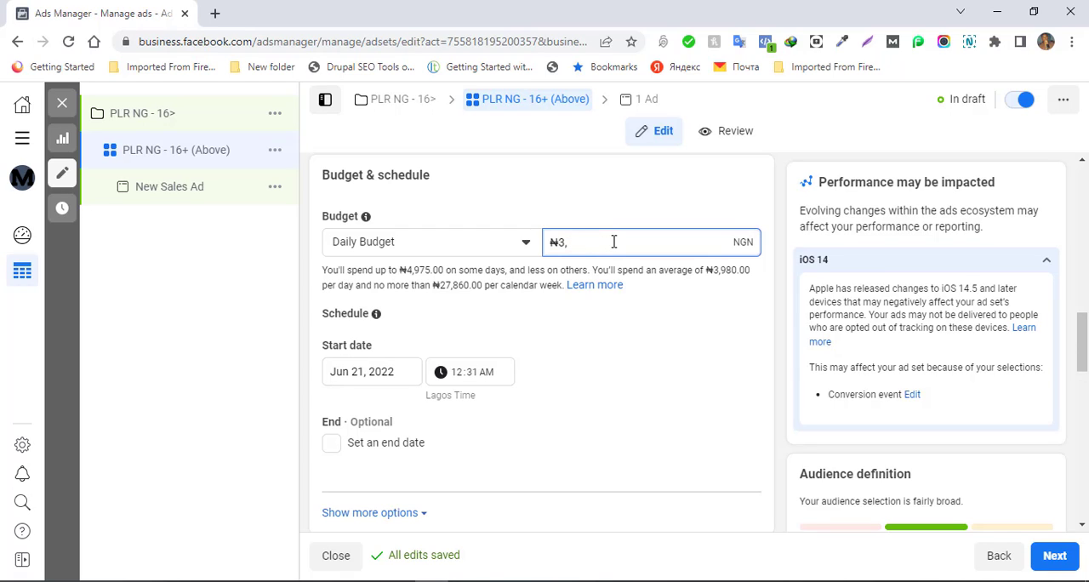
key(BackSpace)
key(BackSpace)
text(3000)
click(642, 308)
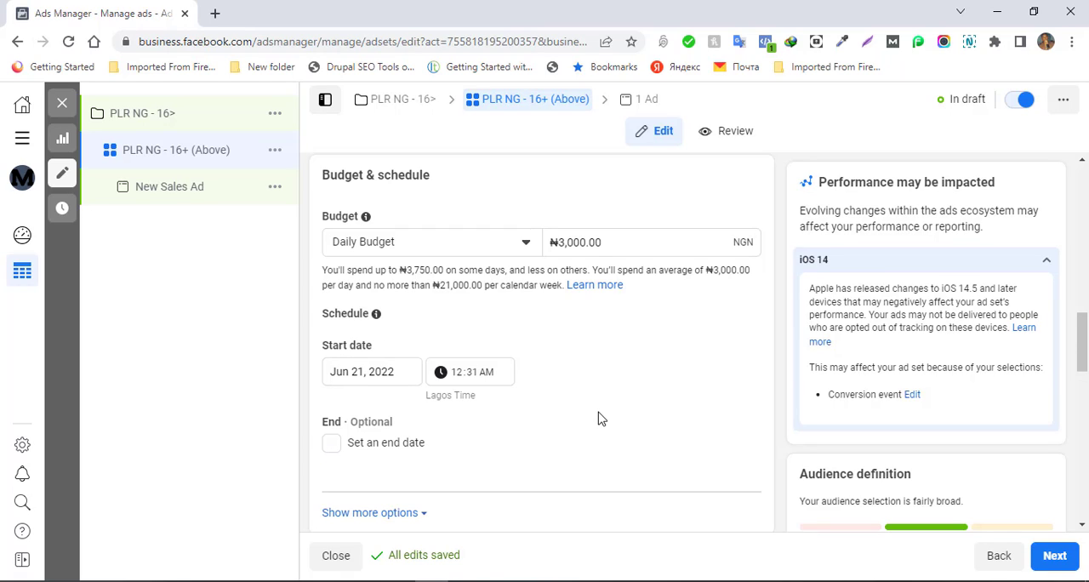
- Search the existing custom audiences for "plr"
drag(1083, 345, 1084, 379)
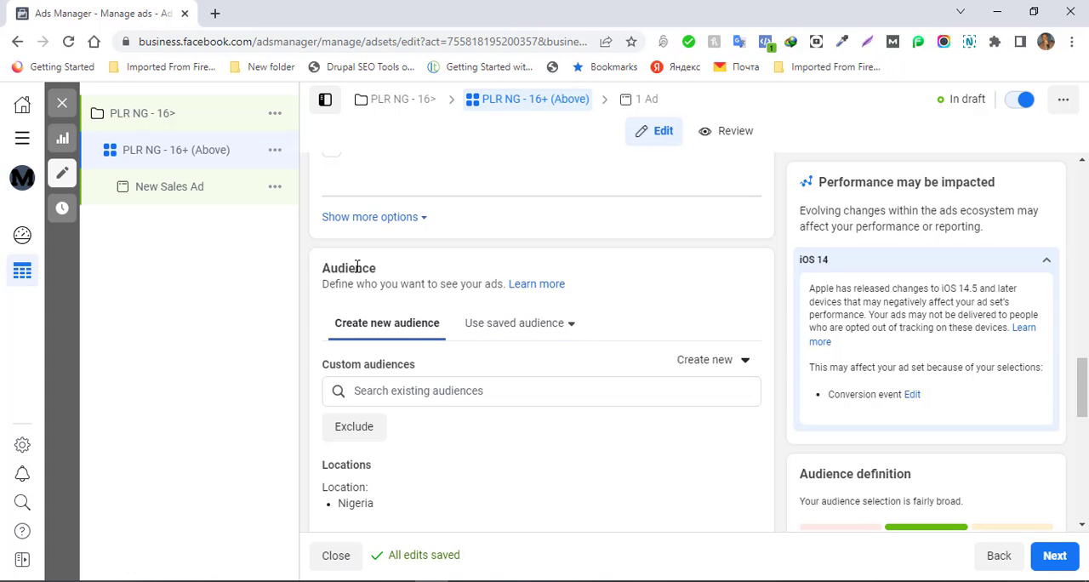
click(420, 221)
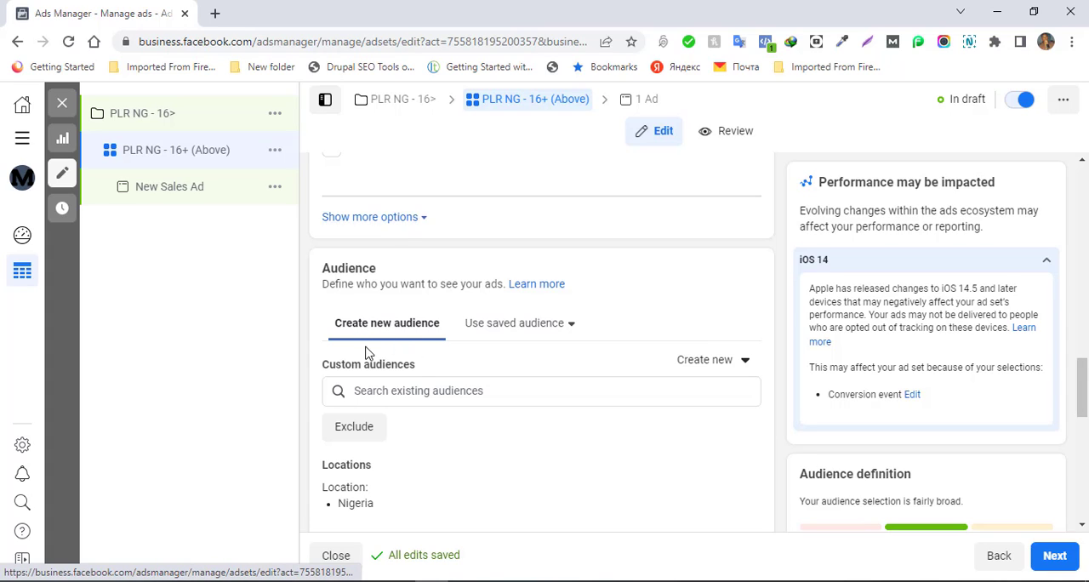
click(376, 391)
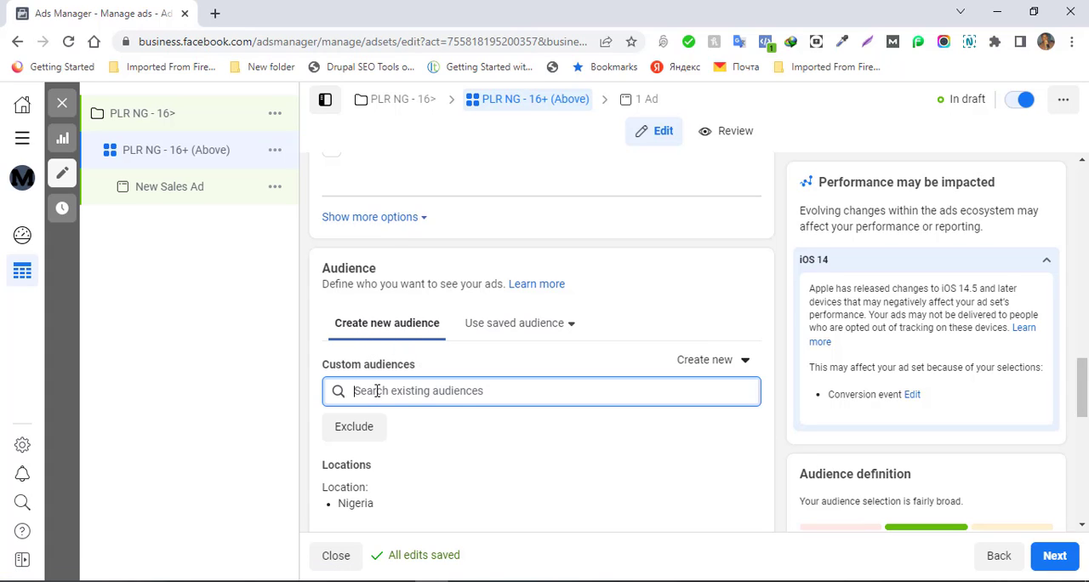
text(pl)
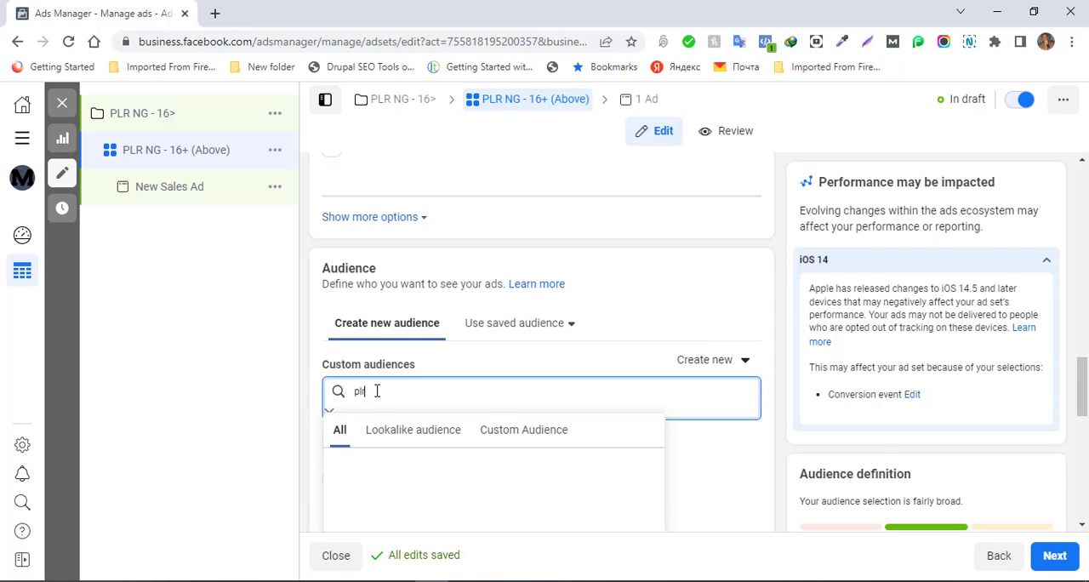
text(r)
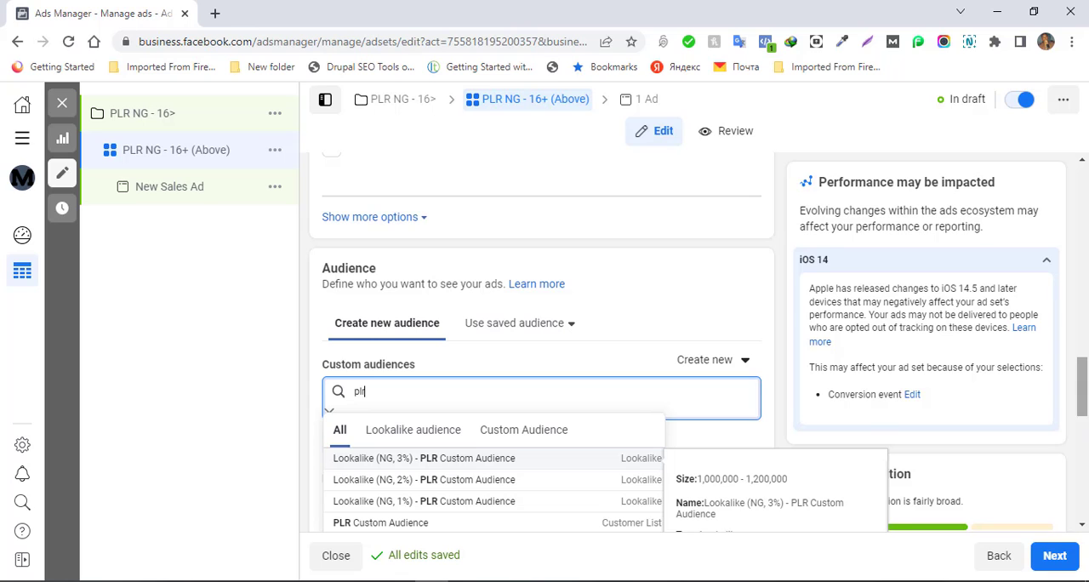
drag(1082, 406, 1083, 417)
click(562, 314)
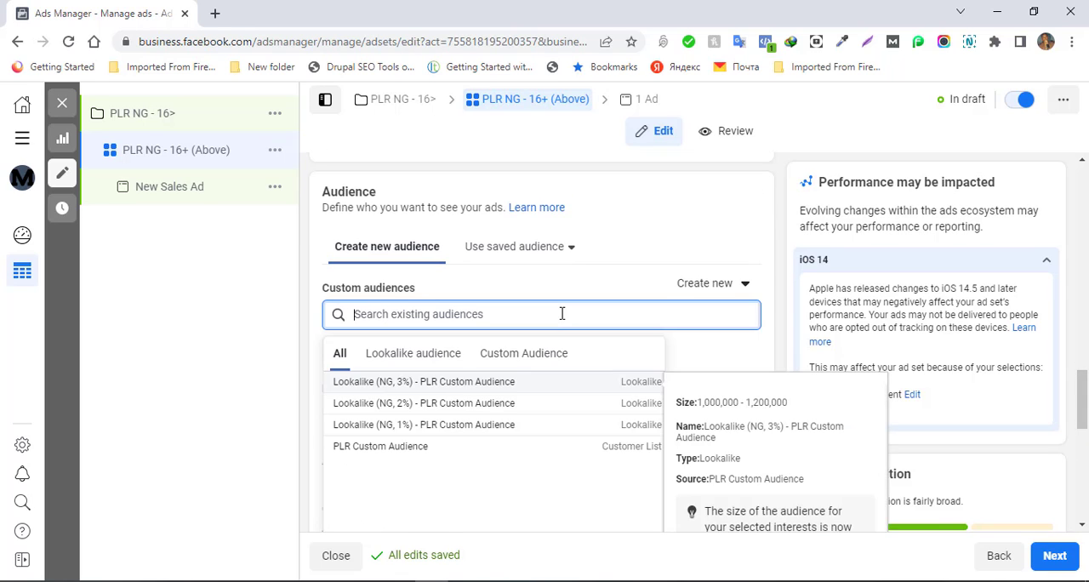
text(plr)
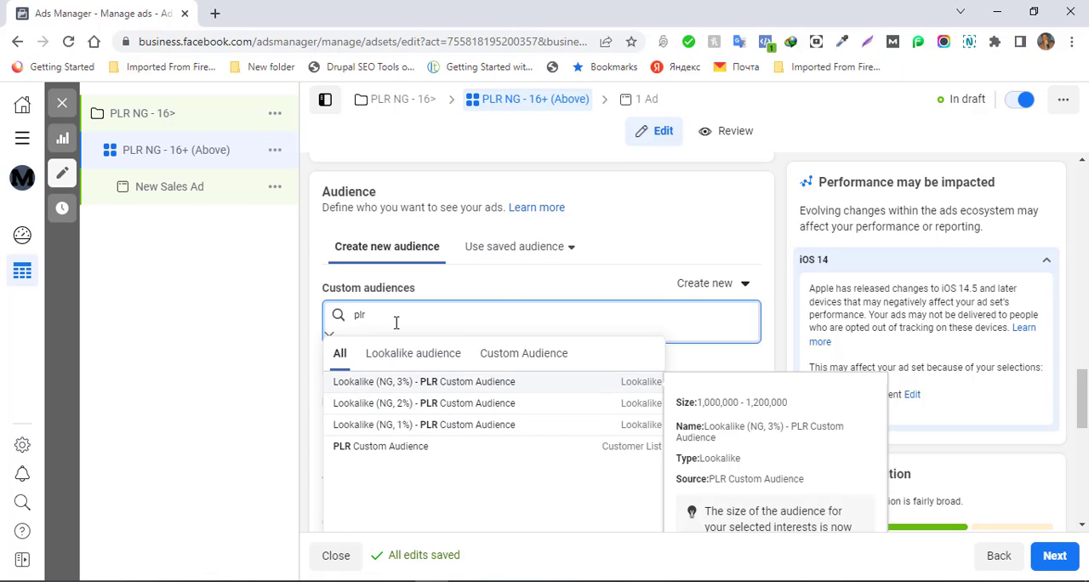
- Check the saved audiences and add "Lookalike (NG, 1%) - PLR Custom Audience" as the custom audience
click(570, 254)
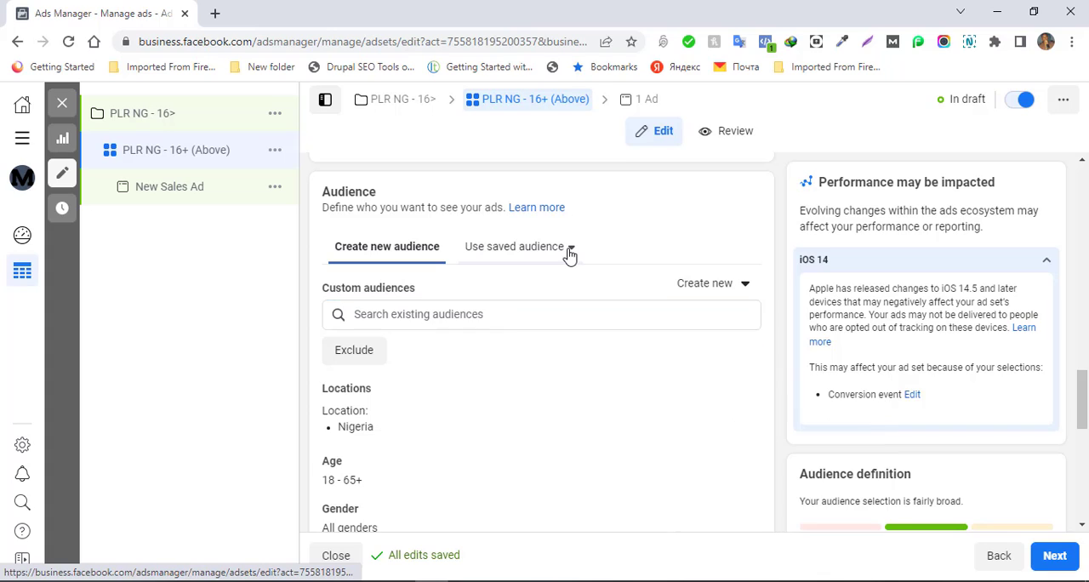
click(569, 253)
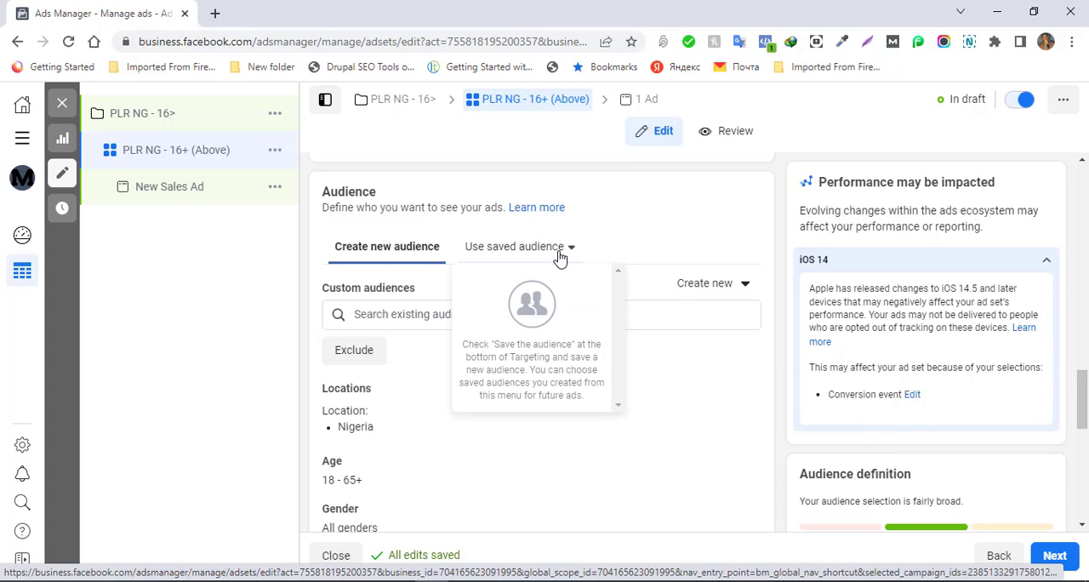
click(609, 241)
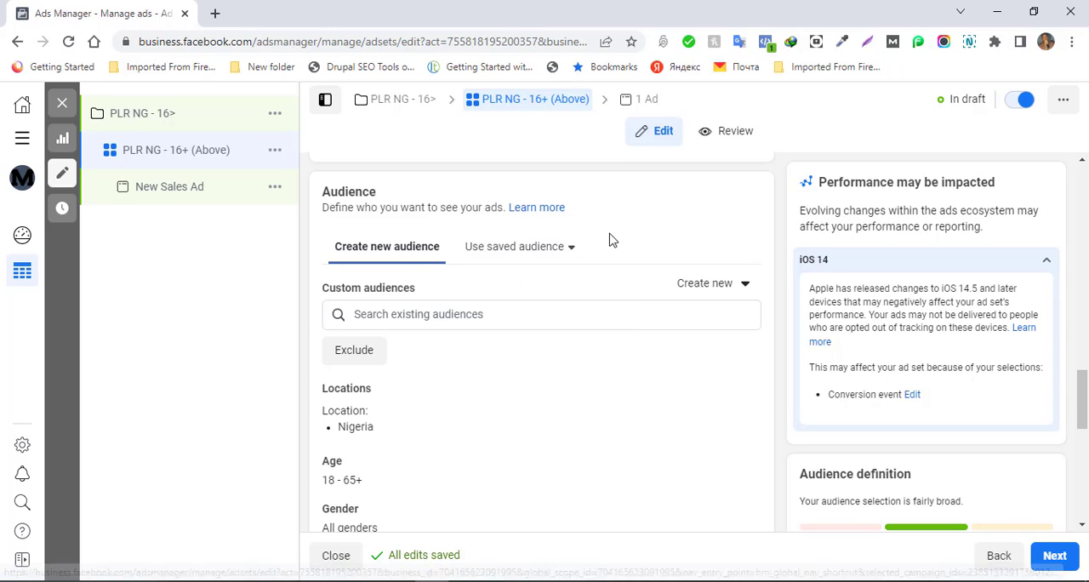
click(431, 318)
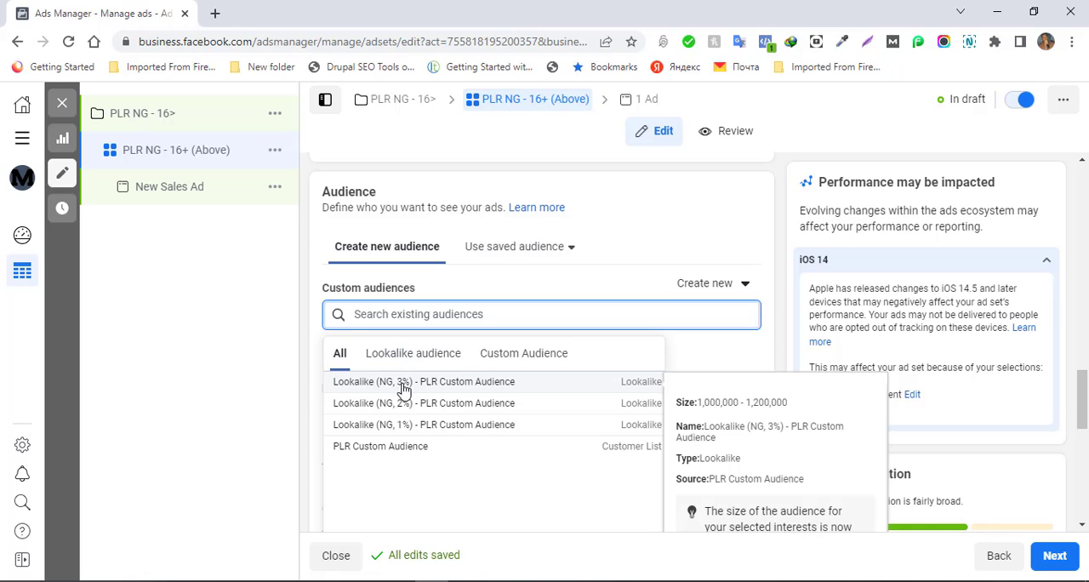
click(392, 430)
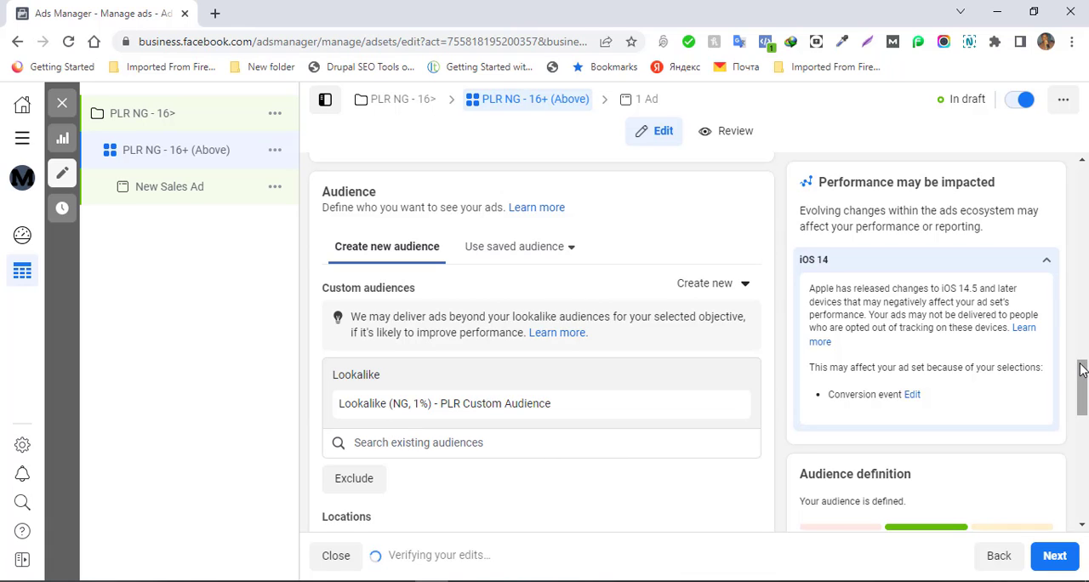
- Set the audience's language targeting to English (All)
scroll(1084, 388, down, 1)
scroll(1084, 388, down, 1)
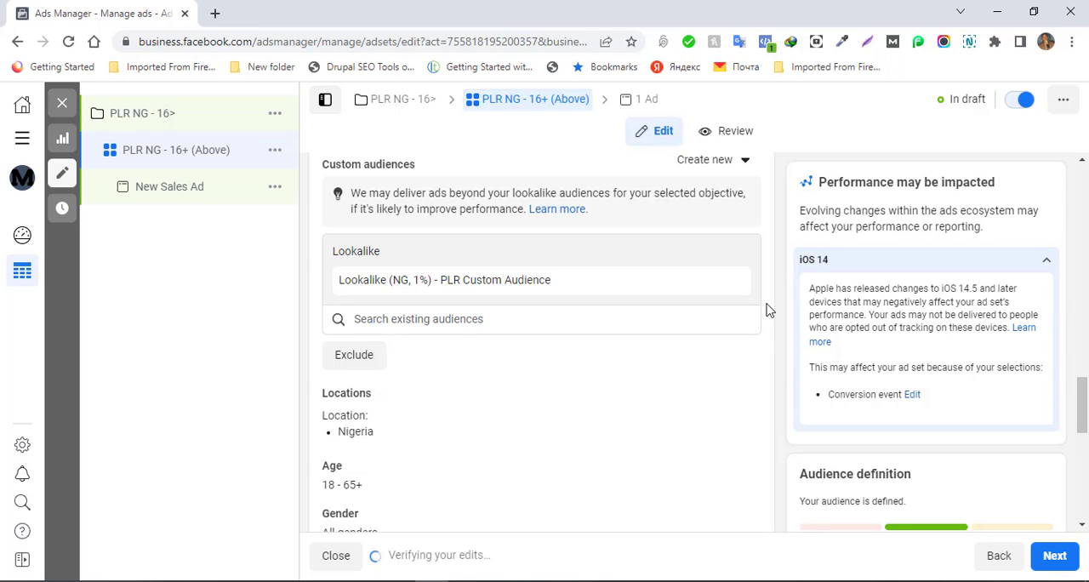
scroll(1083, 408, down, 2)
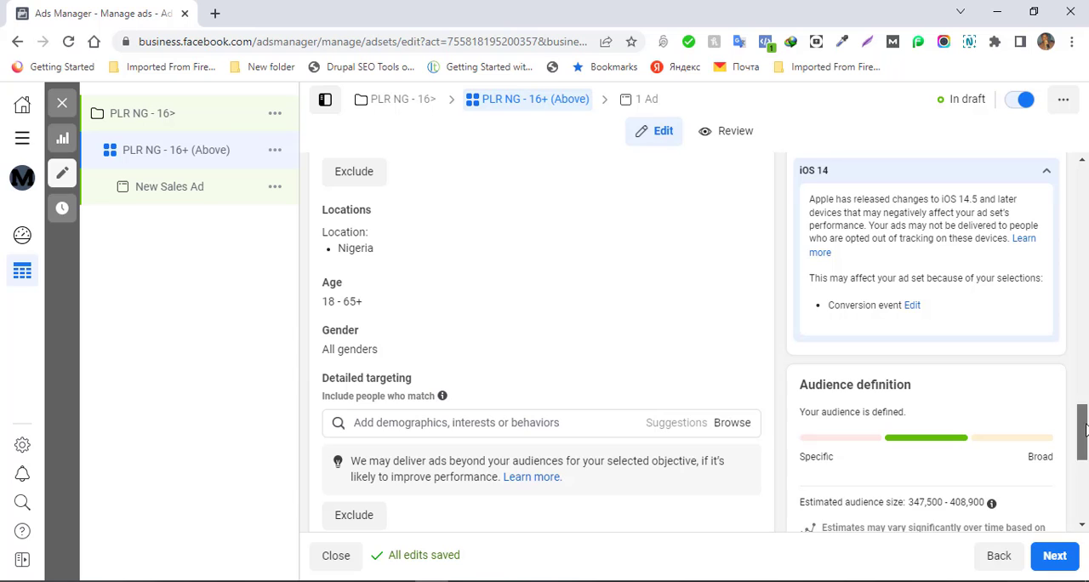
drag(1083, 429, 1083, 455)
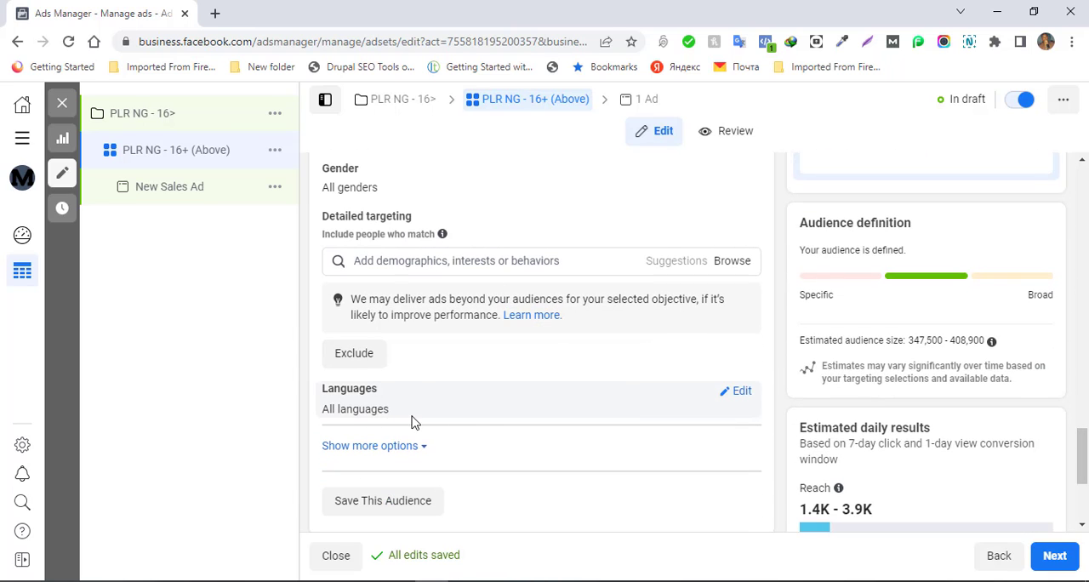
click(740, 393)
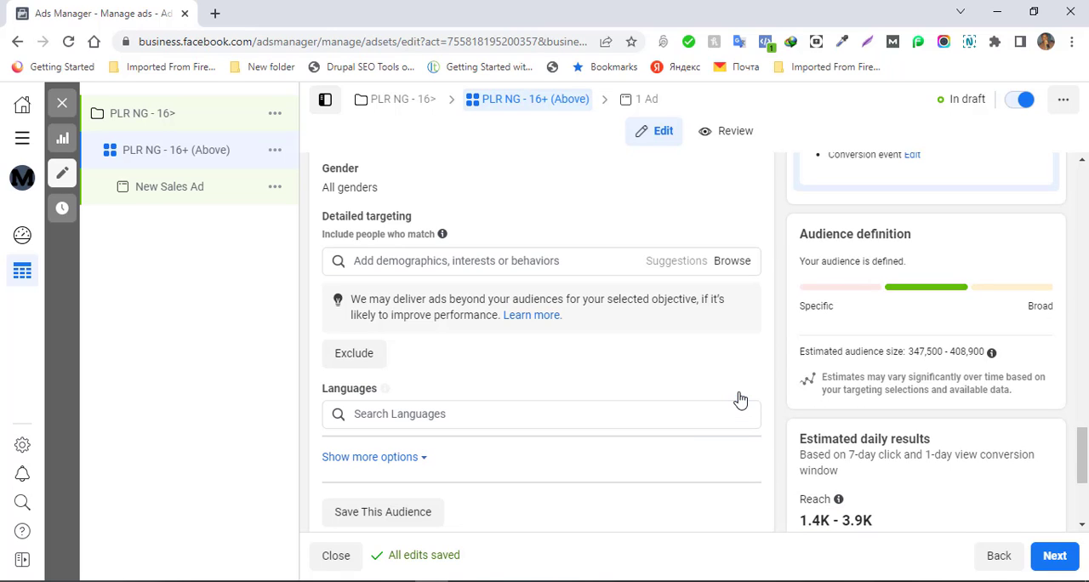
click(509, 414)
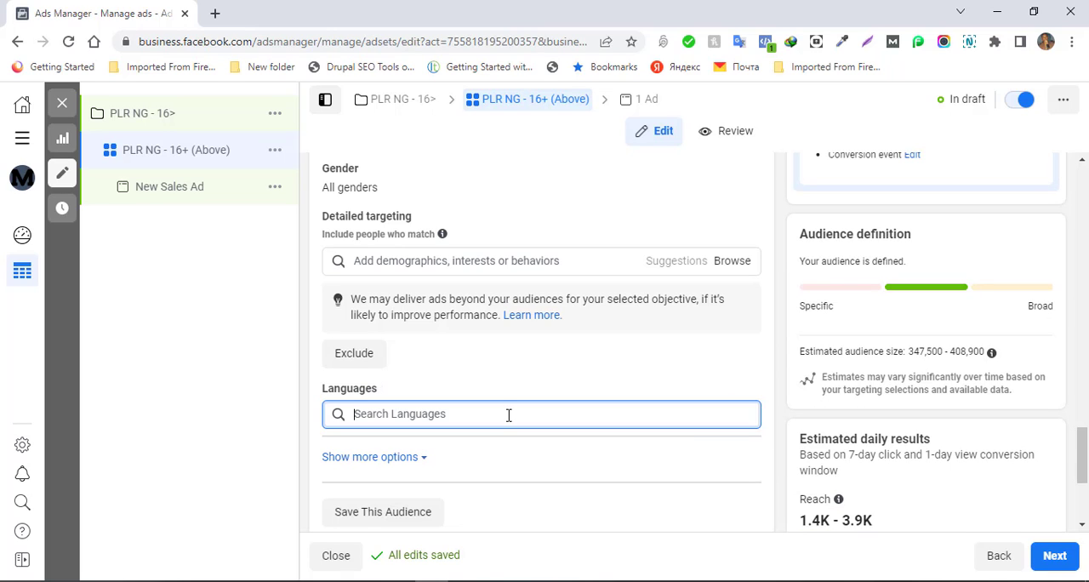
text(eng)
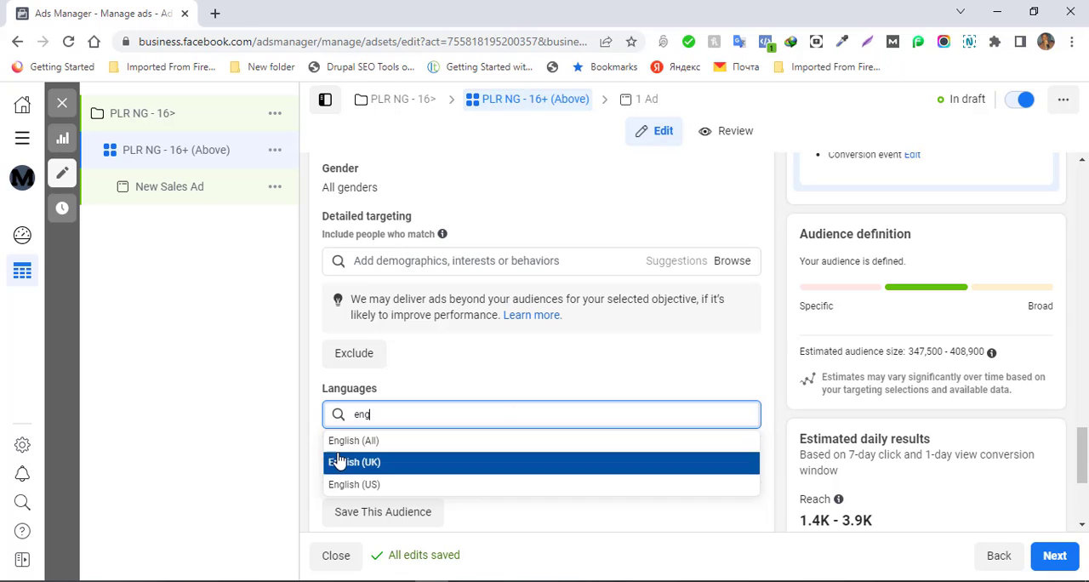
click(339, 442)
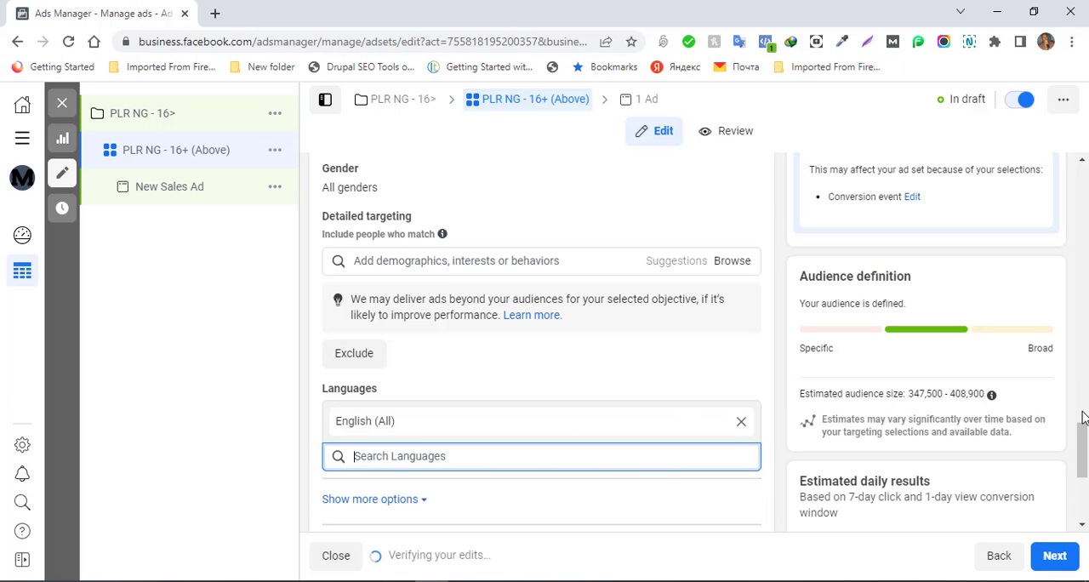
- Review the ad set's placement options and return to the audience's location, age and gender settings
drag(1084, 442, 1087, 472)
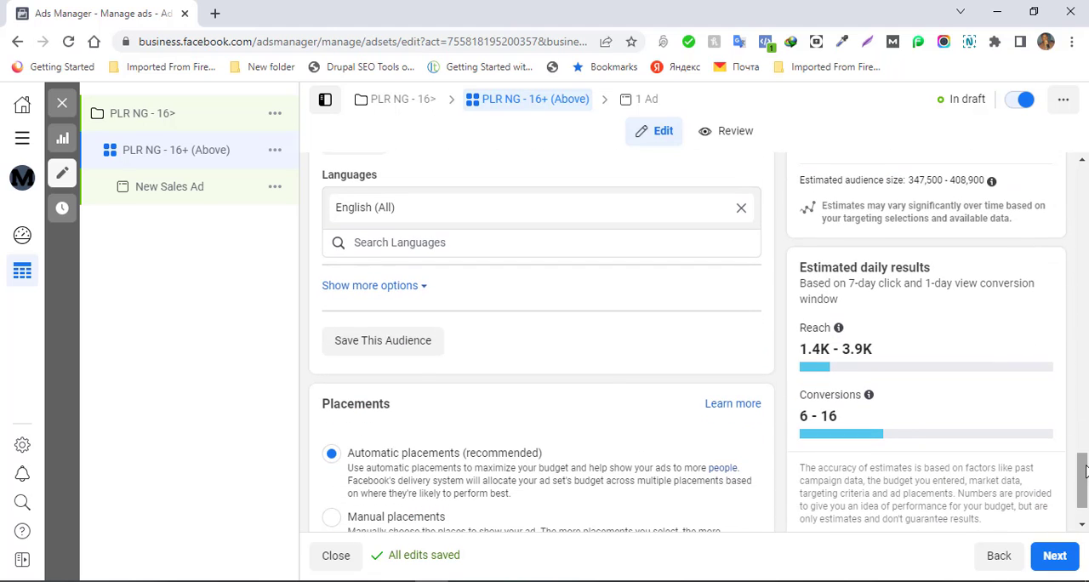
scroll(411, 299, down, 1)
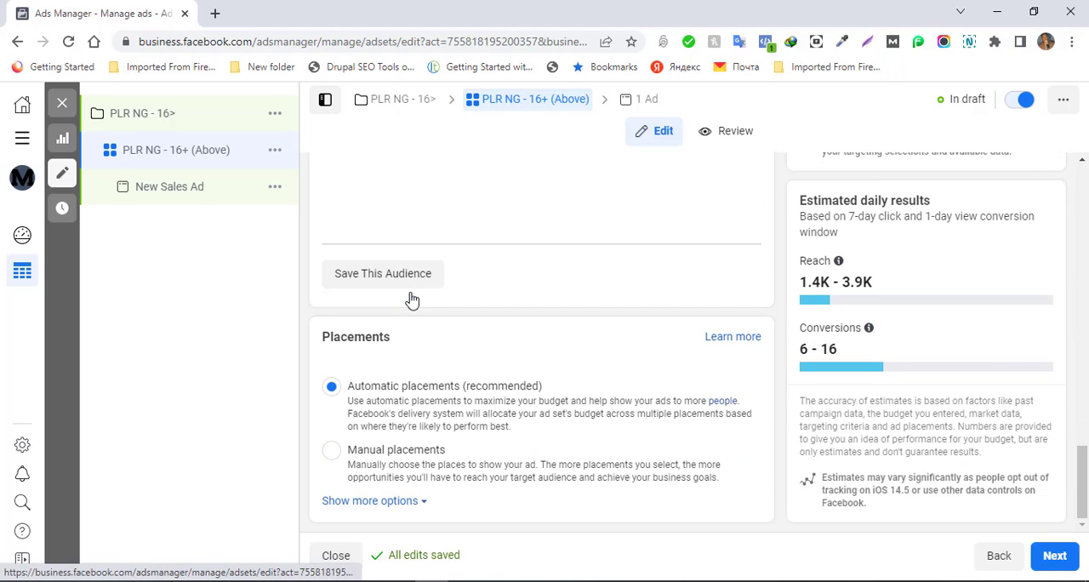
scroll(557, 275, up, 7)
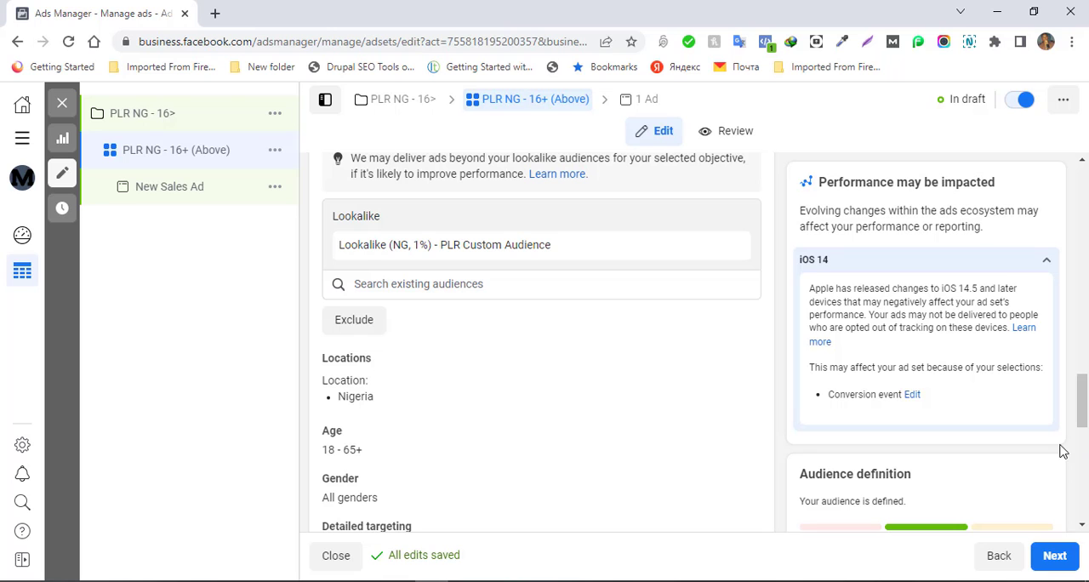
- Show the additional placement options and review the brand safety settings, including inventory filter, block lists and content type exclusions
drag(1083, 417, 1084, 511)
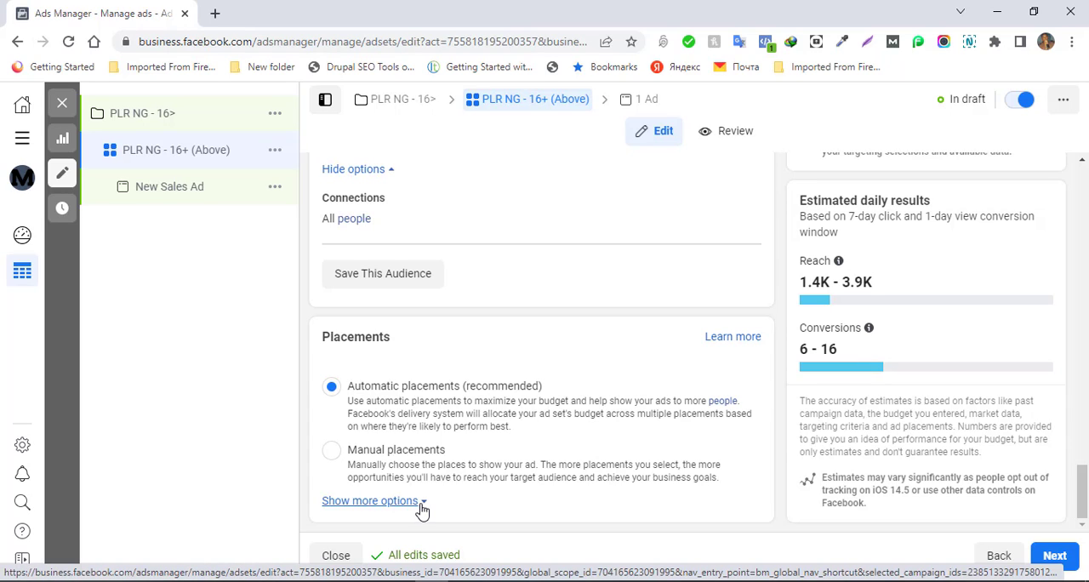
click(392, 504)
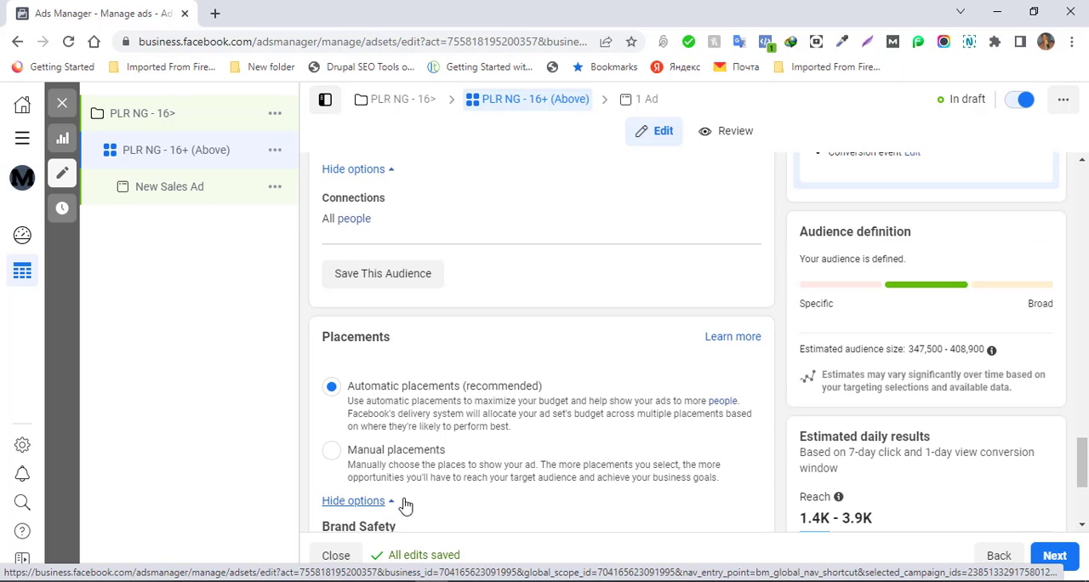
scroll(475, 490, down, 2)
scroll(475, 492, down, 2)
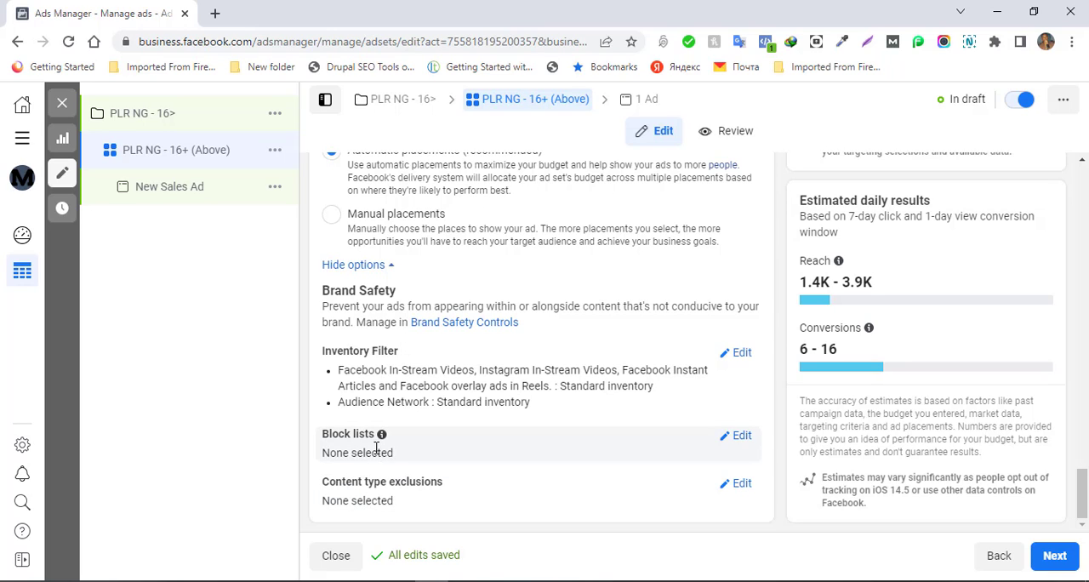
mouse_move(382, 434)
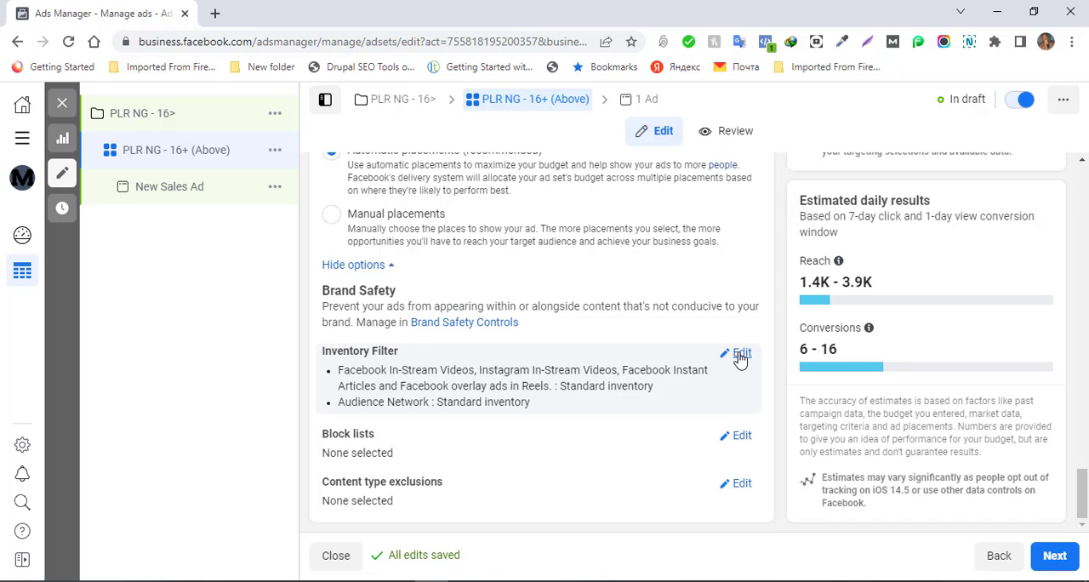
- Switch to manual placements and keep only Facebook as the platform by deselecting Audience network, Messenger and Instagram
click(333, 223)
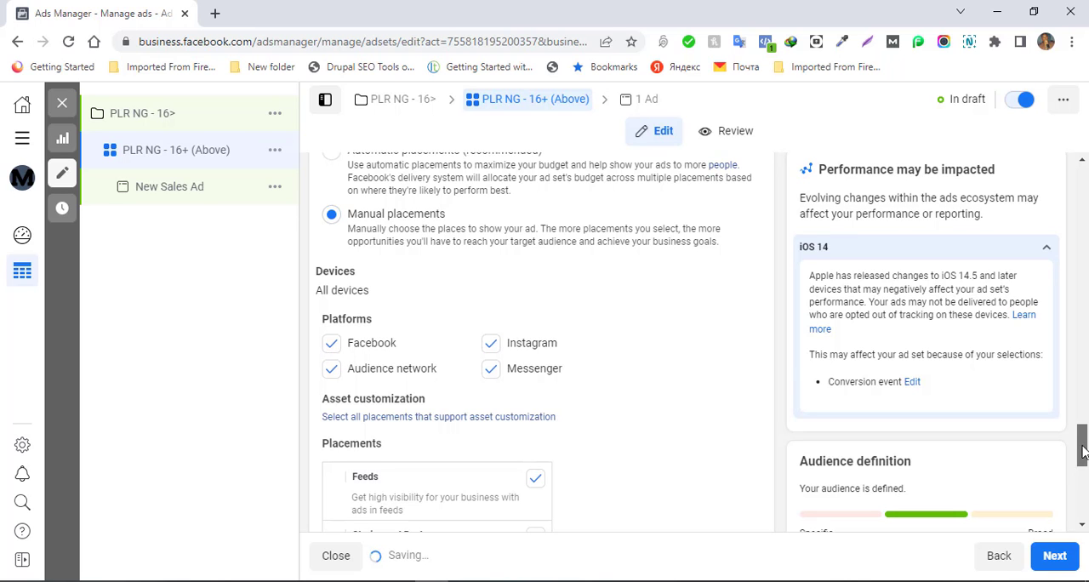
mouse_move(1083, 455)
mouse_down()
mouse_move(1085, 478)
mouse_move(1085, 458)
mouse_up()
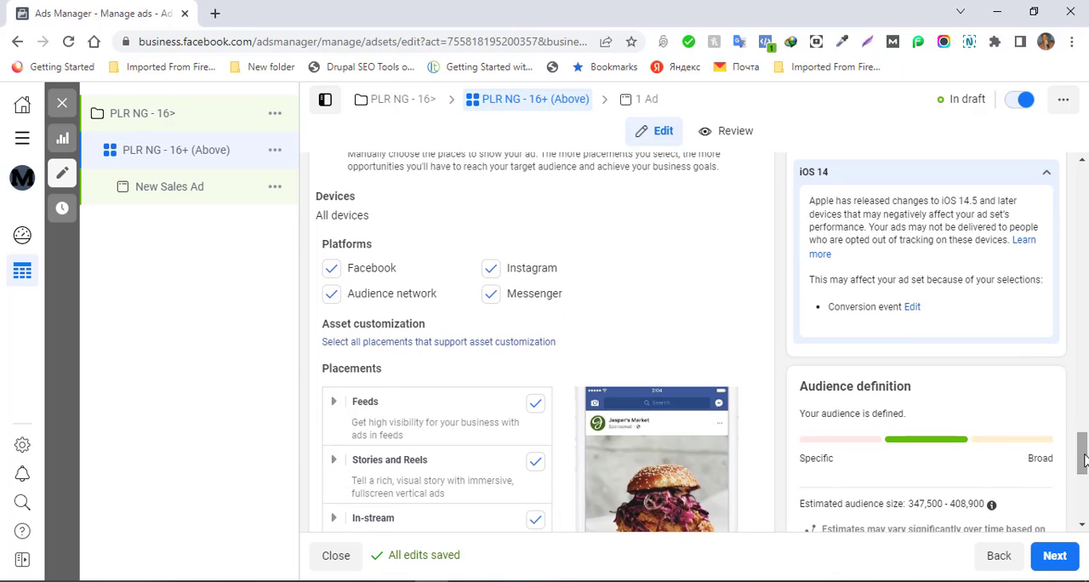
click(330, 294)
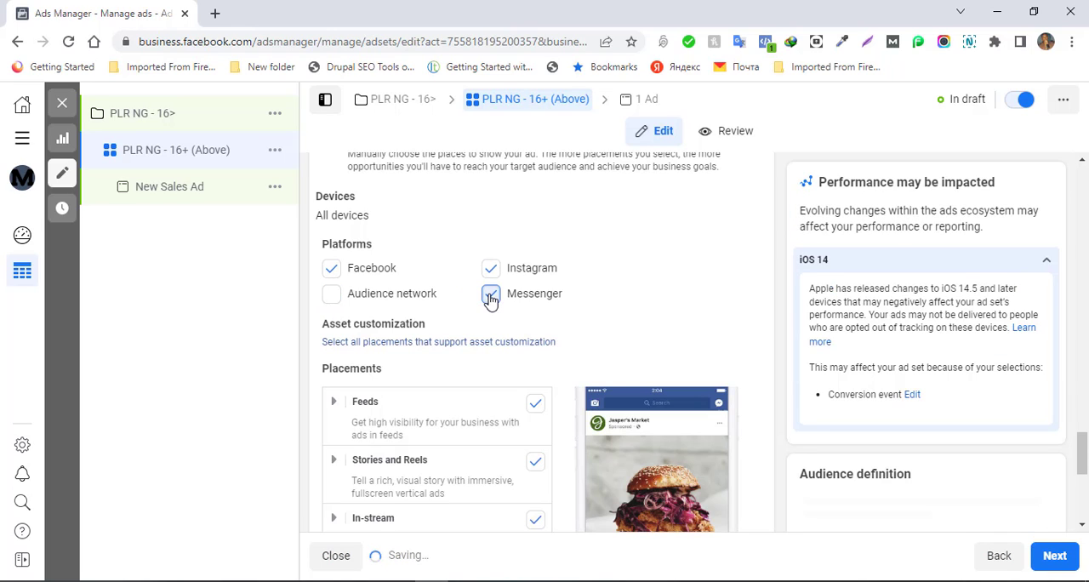
click(491, 296)
click(491, 271)
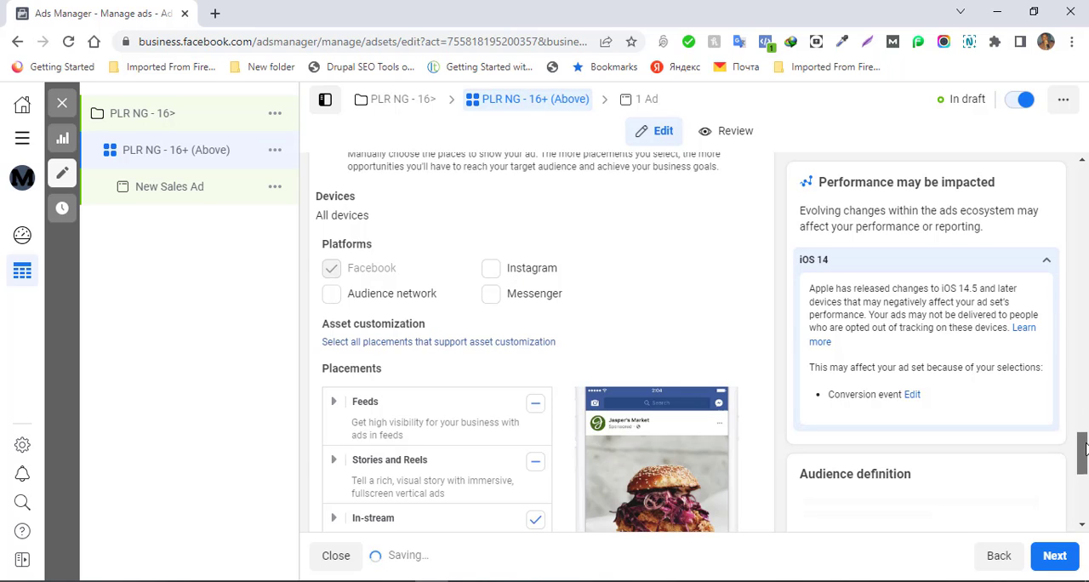
- Deselect the In-article placement, and return the ad set to automatic placements
drag(1084, 449, 1083, 485)
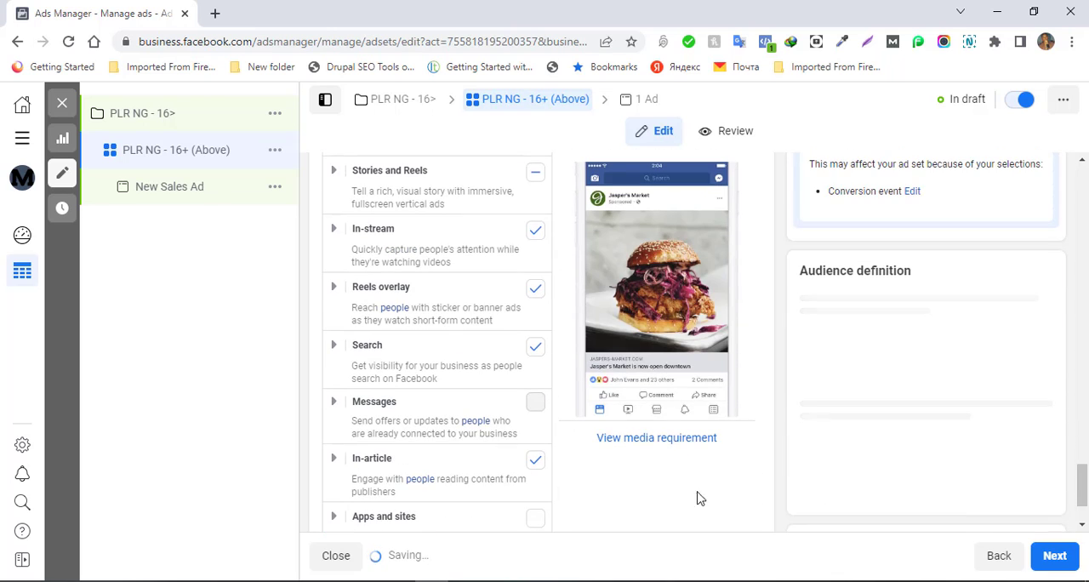
click(546, 460)
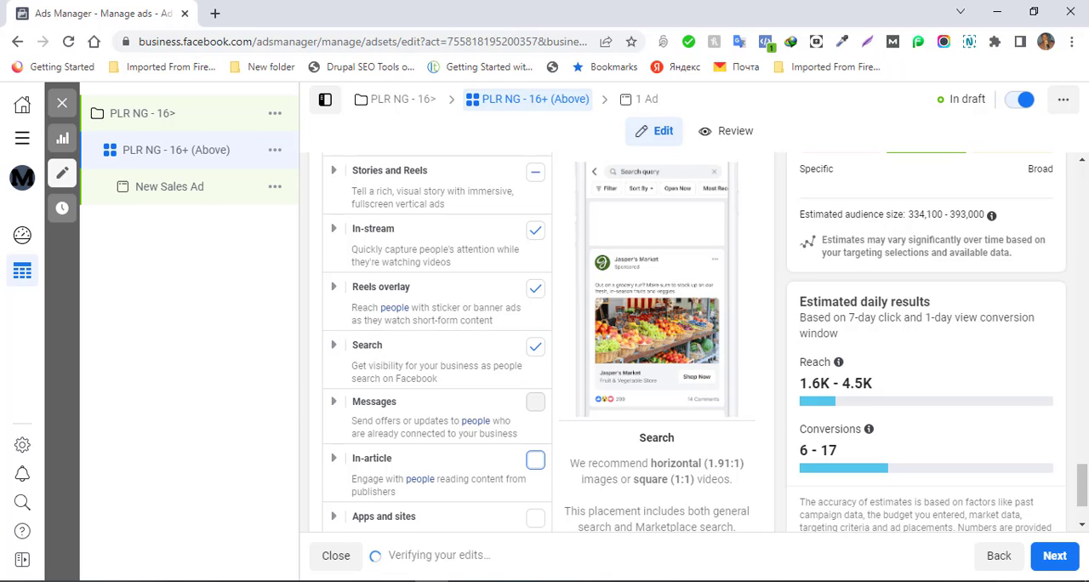
drag(1082, 486, 1083, 429)
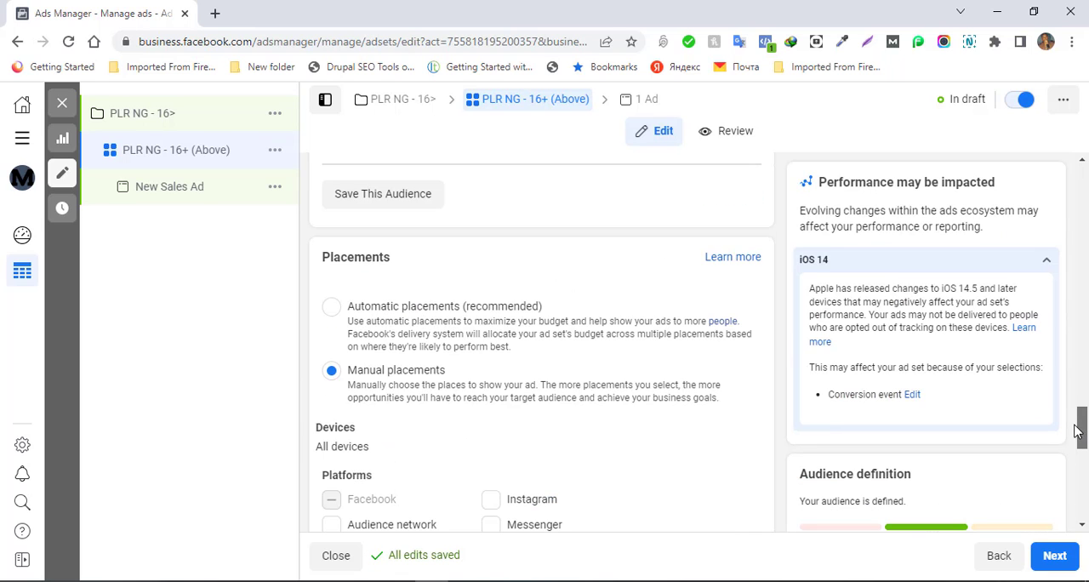
click(331, 306)
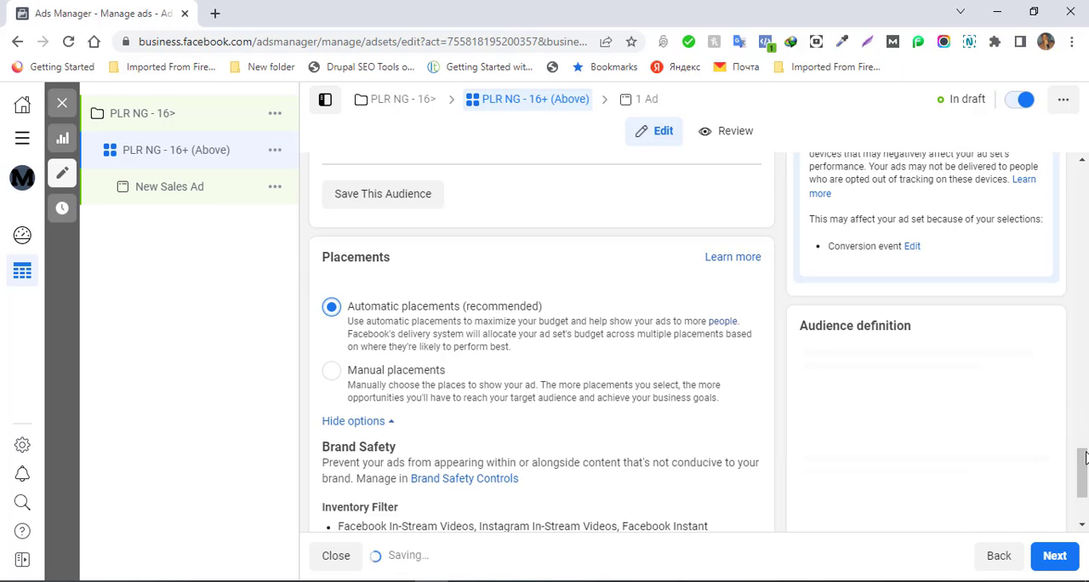
drag(1085, 458, 1084, 479)
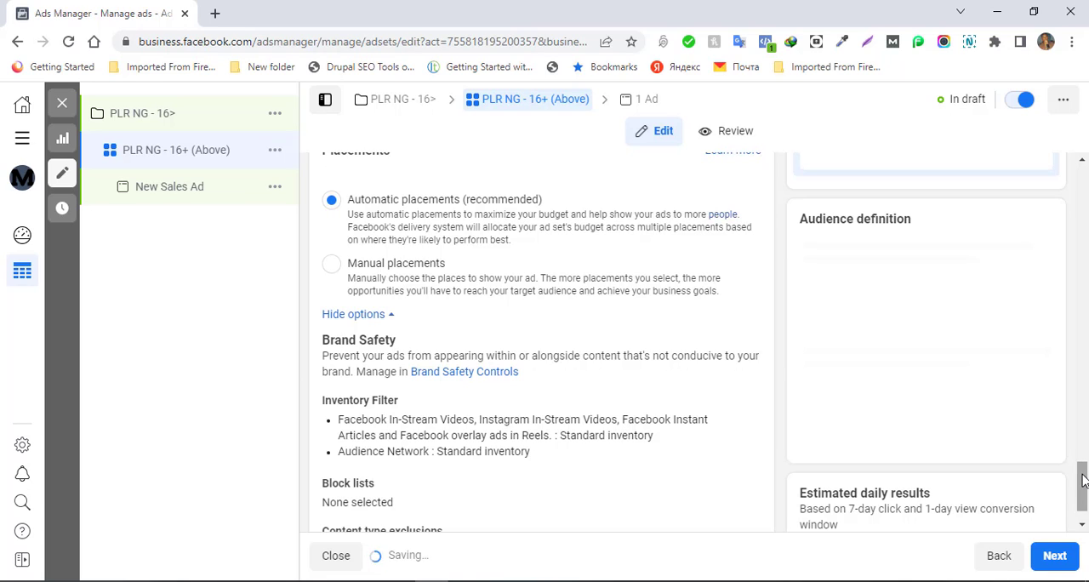
mouse_move(1083, 481)
mouse_down()
mouse_move(1083, 455)
mouse_move(1083, 489)
mouse_up()
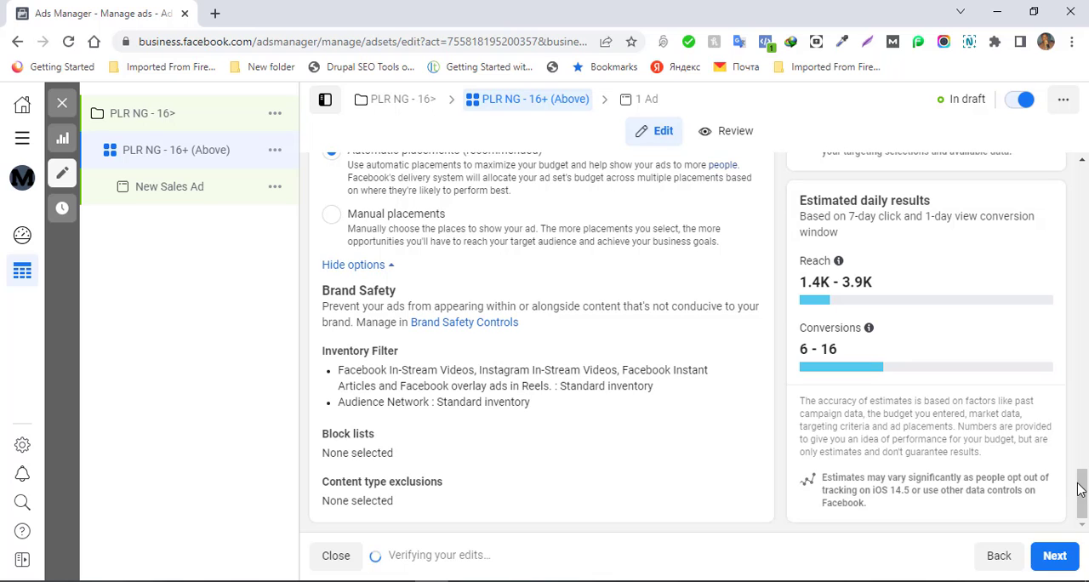
drag(1083, 494, 1083, 467)
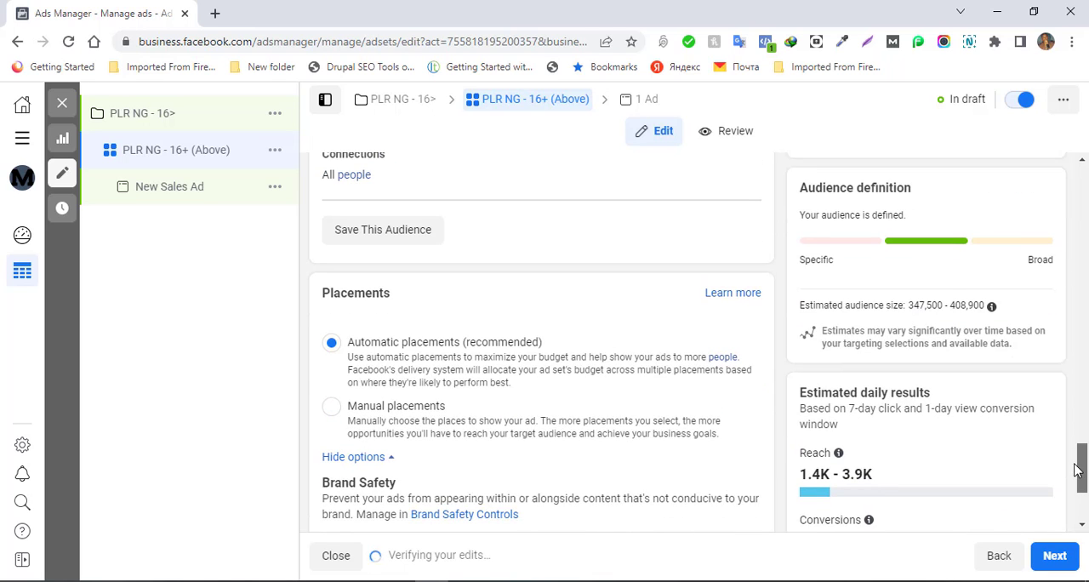
- Choose manual placements and deselect Stories and Reels, In-stream, Reels overlay, Search, and Apps and sites
click(332, 407)
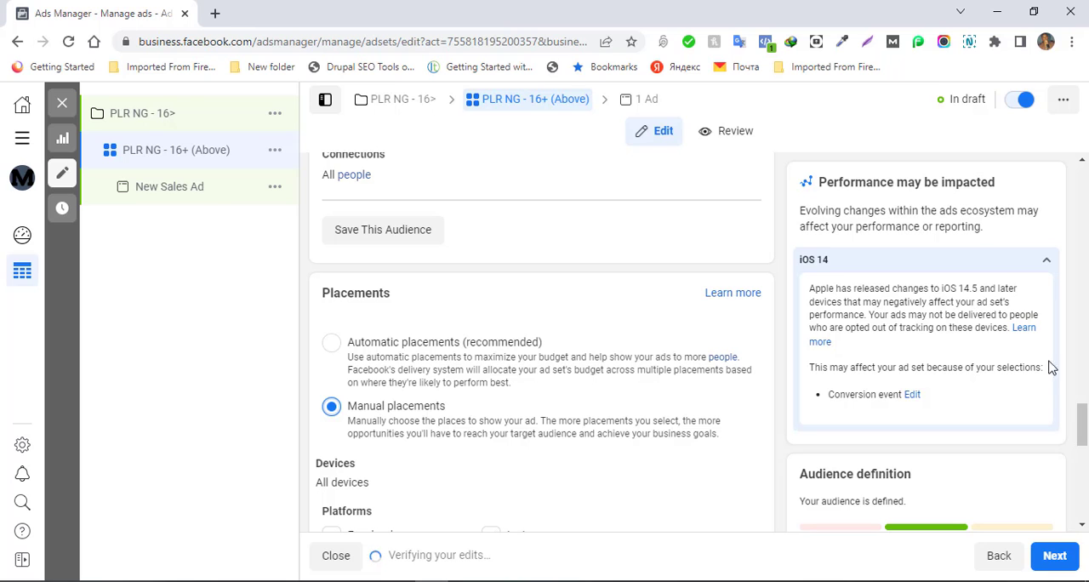
drag(1082, 440, 1083, 482)
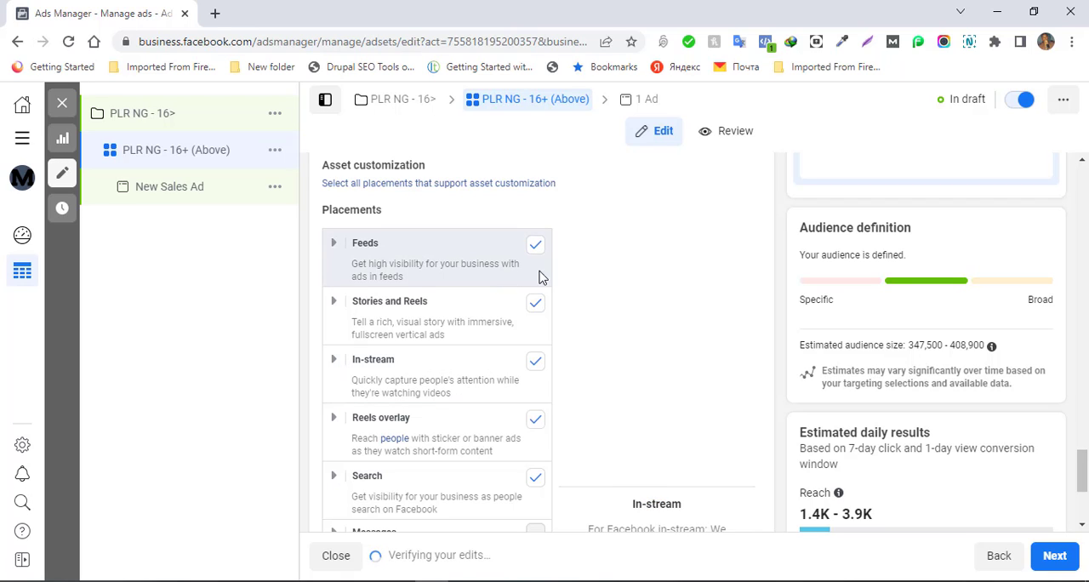
click(535, 304)
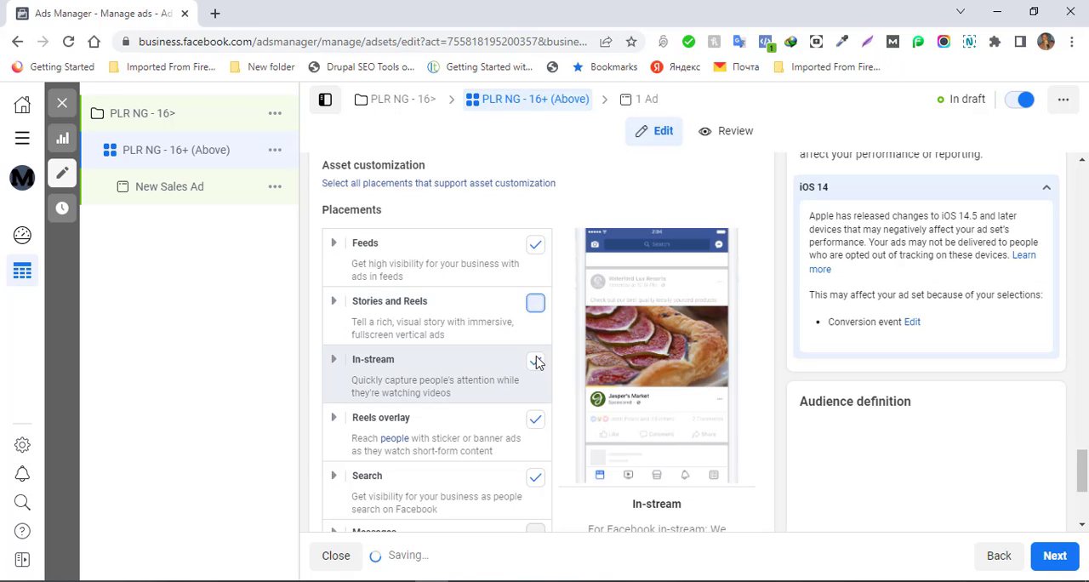
click(535, 362)
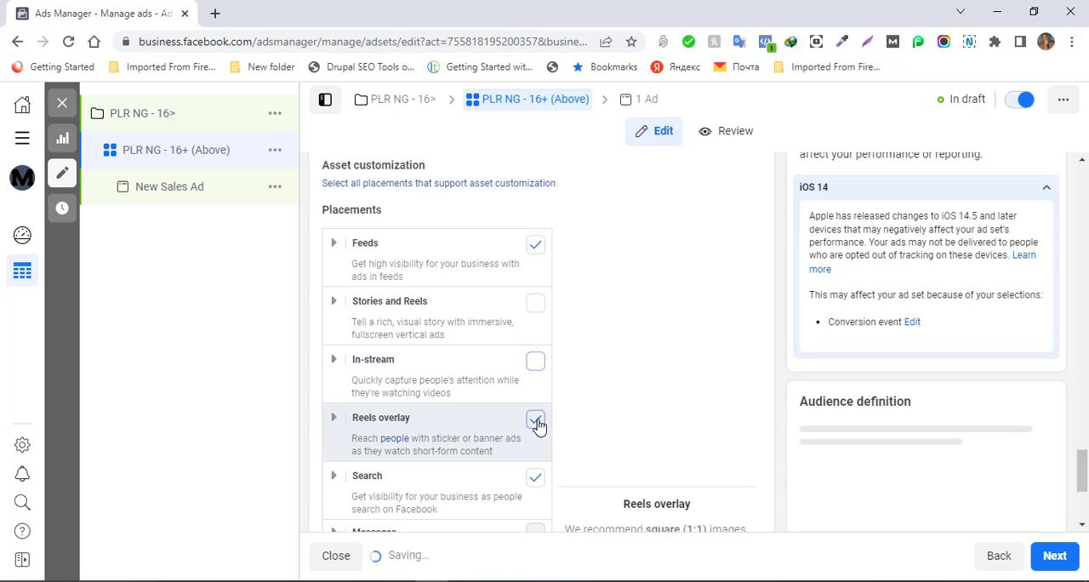
click(535, 419)
click(536, 479)
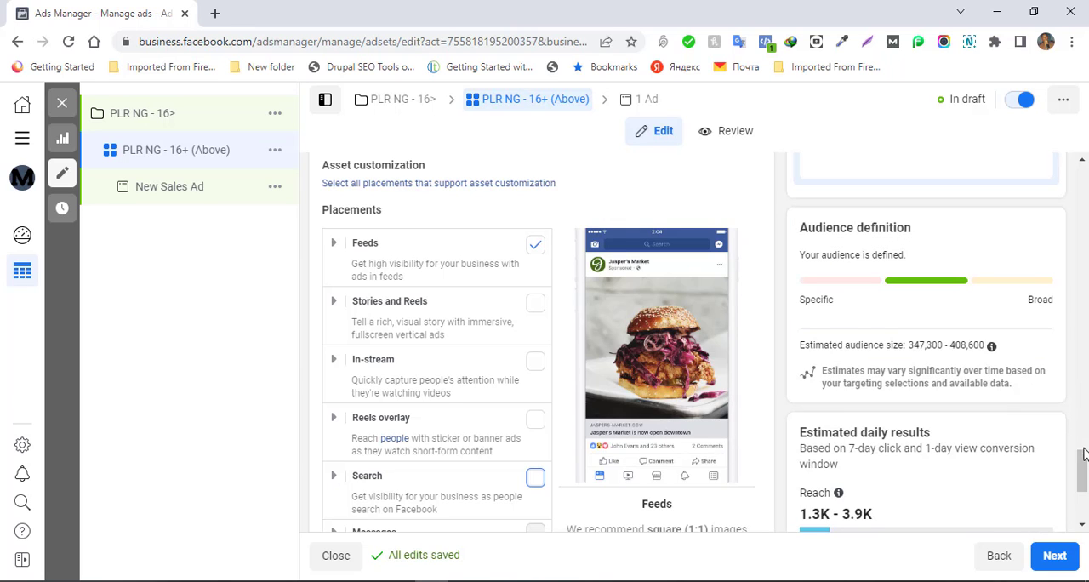
scroll(536, 476, down, 3)
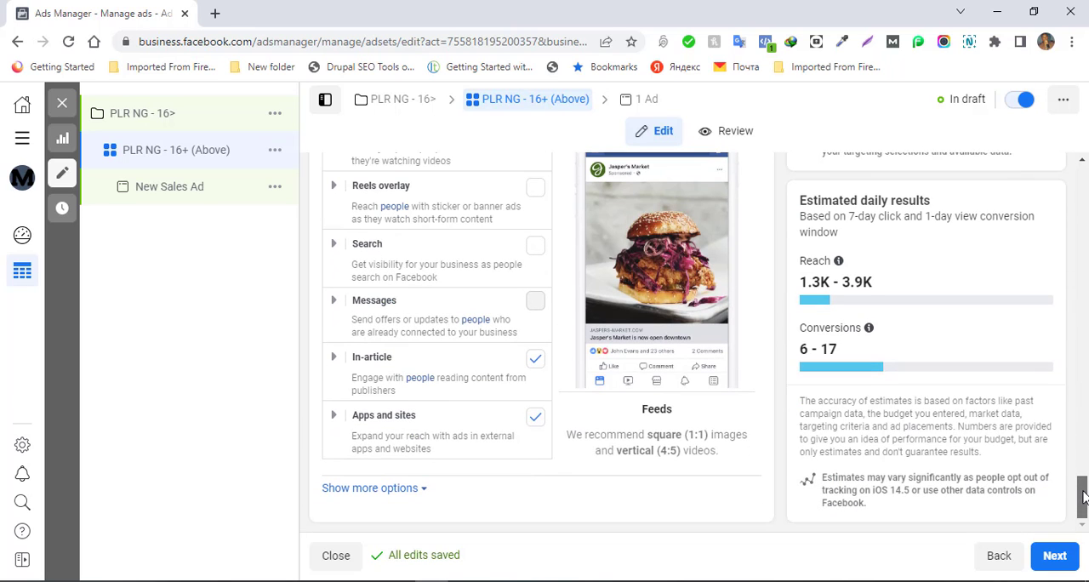
click(534, 418)
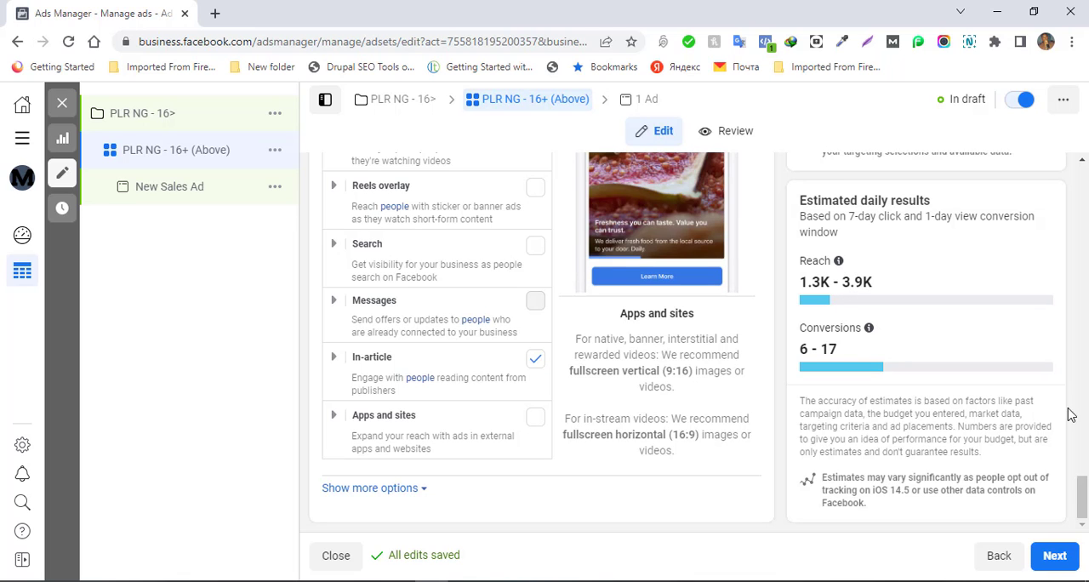
- Show more options for the manual placements and review the mobile device, inventory filter, block list and content type exclusion settings
mouse_move(1082, 498)
mouse_down()
mouse_move(1082, 408)
mouse_move(1082, 509)
mouse_up()
click(419, 489)
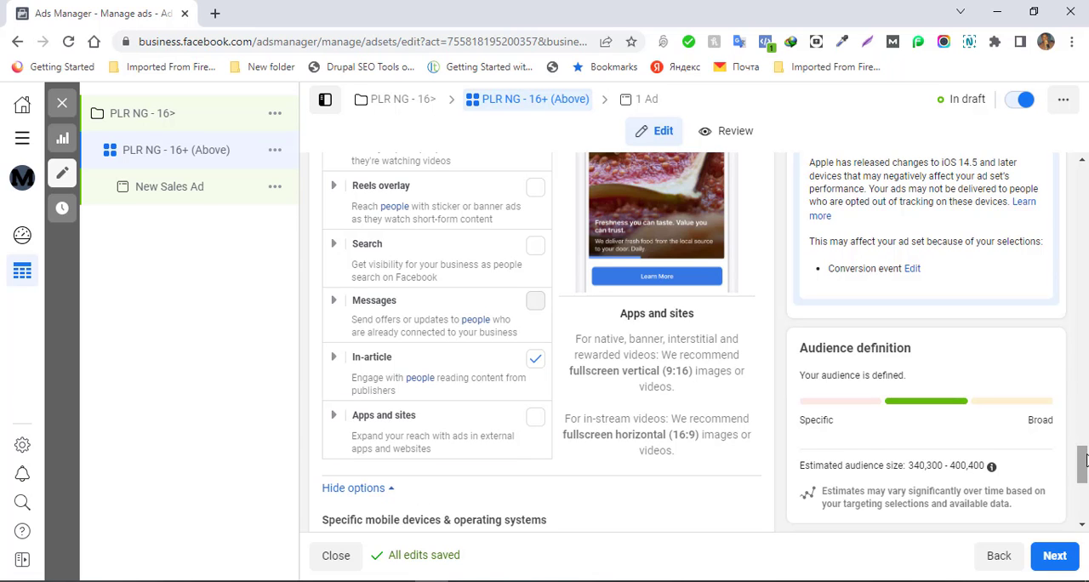
drag(1082, 466, 1085, 500)
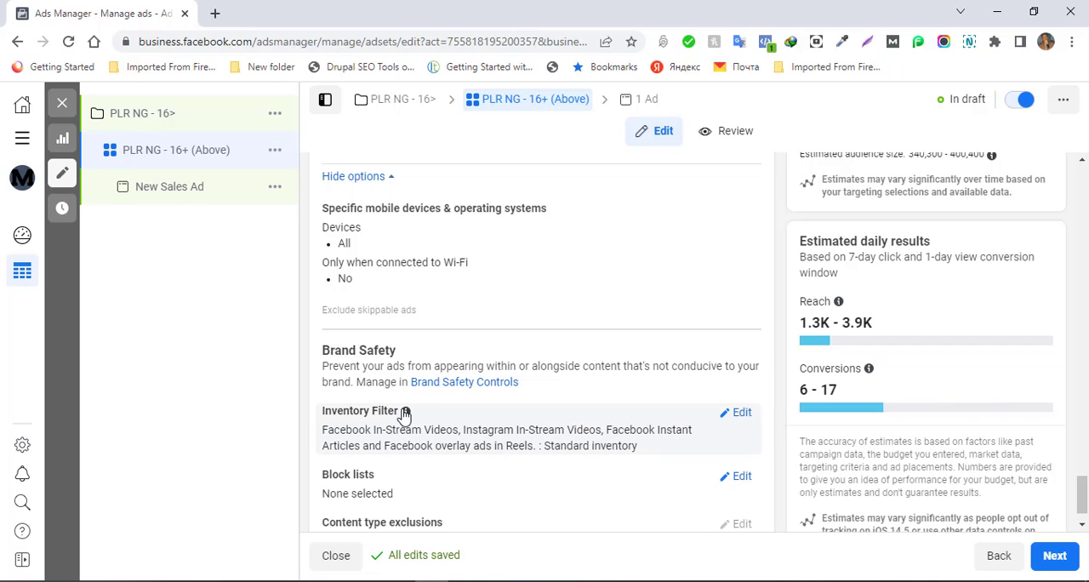
mouse_move(408, 415)
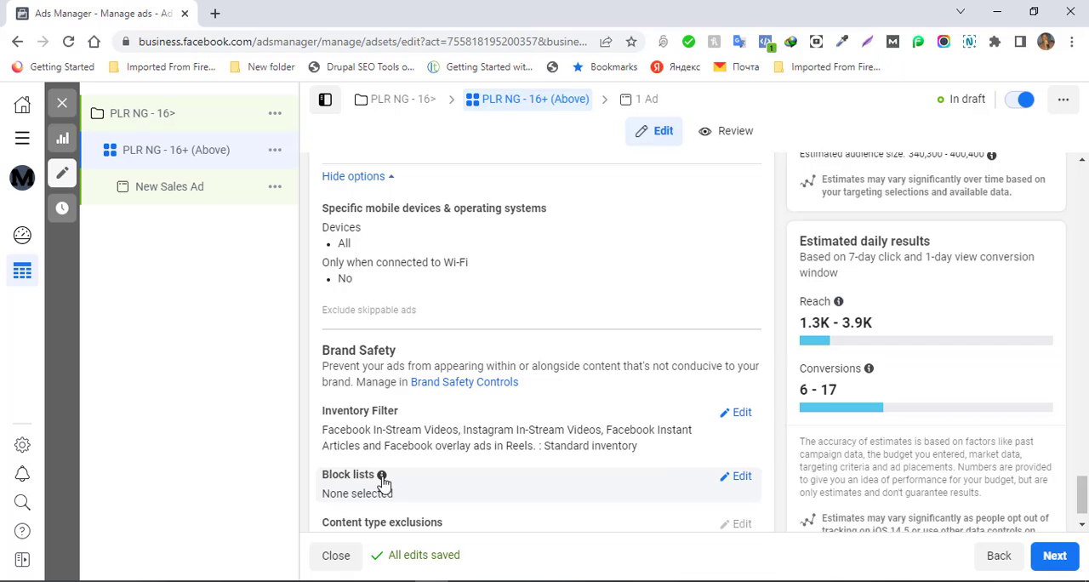
mouse_move(382, 476)
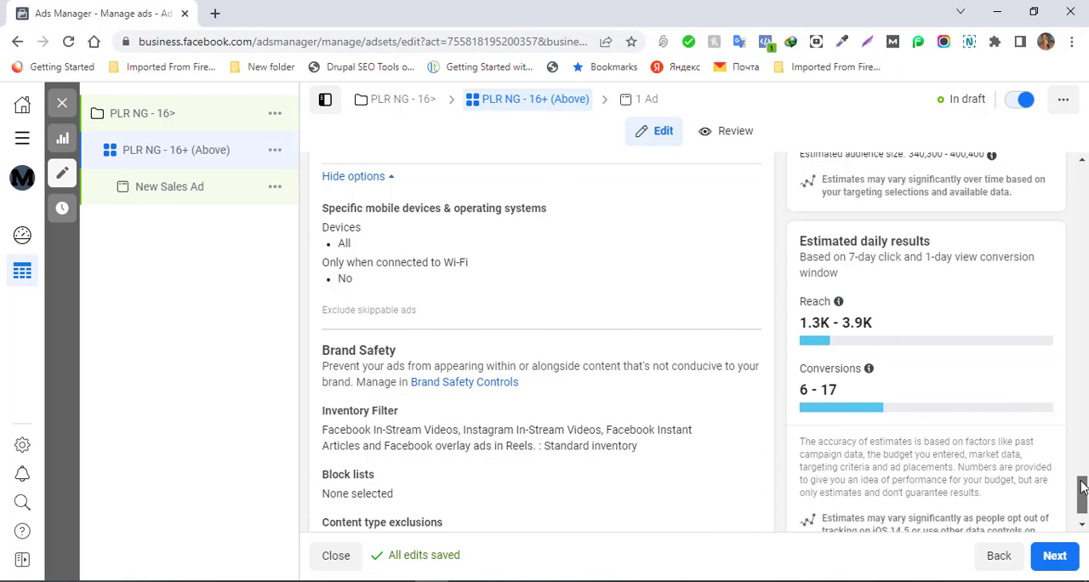
scroll(1082, 485, down, 1)
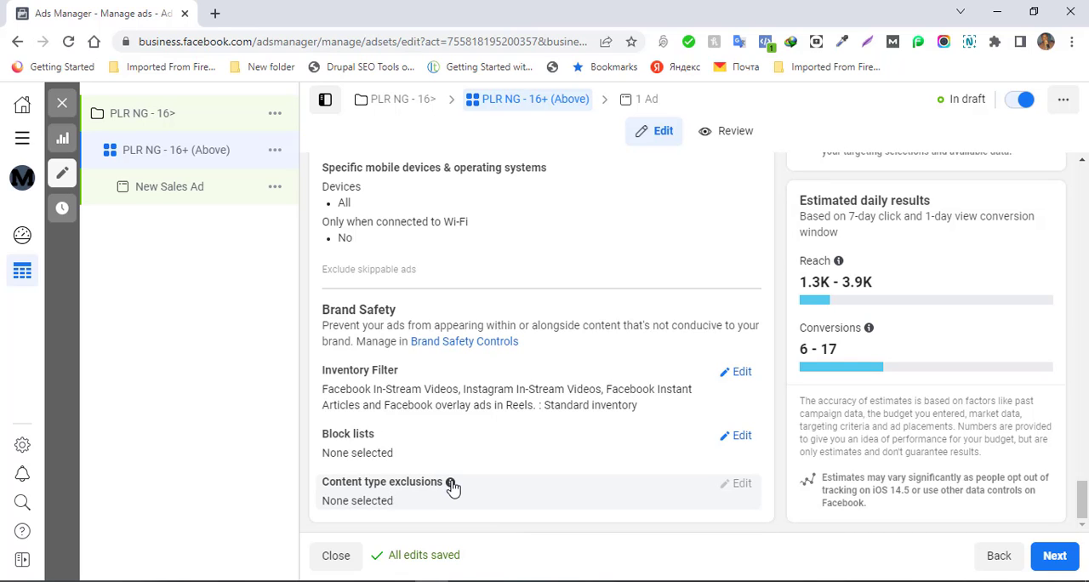
mouse_move(451, 484)
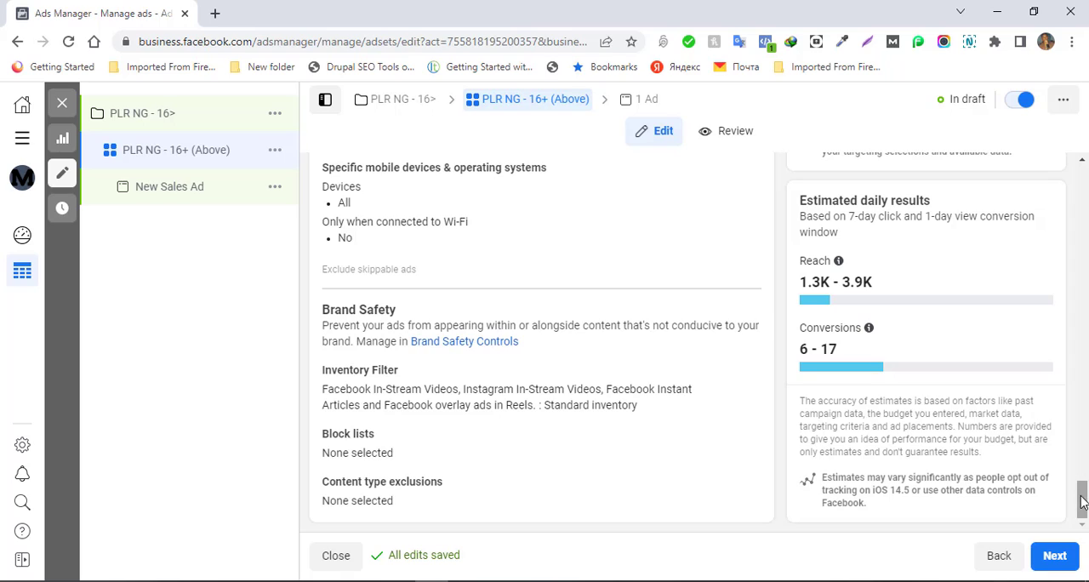
- Continue to the ad level and rename the ad as "PLR NG - 16 and ABOVE"
mouse_move(1081, 500)
mouse_down()
mouse_move(1081, 274)
mouse_move(1084, 519)
mouse_up()
click(1052, 561)
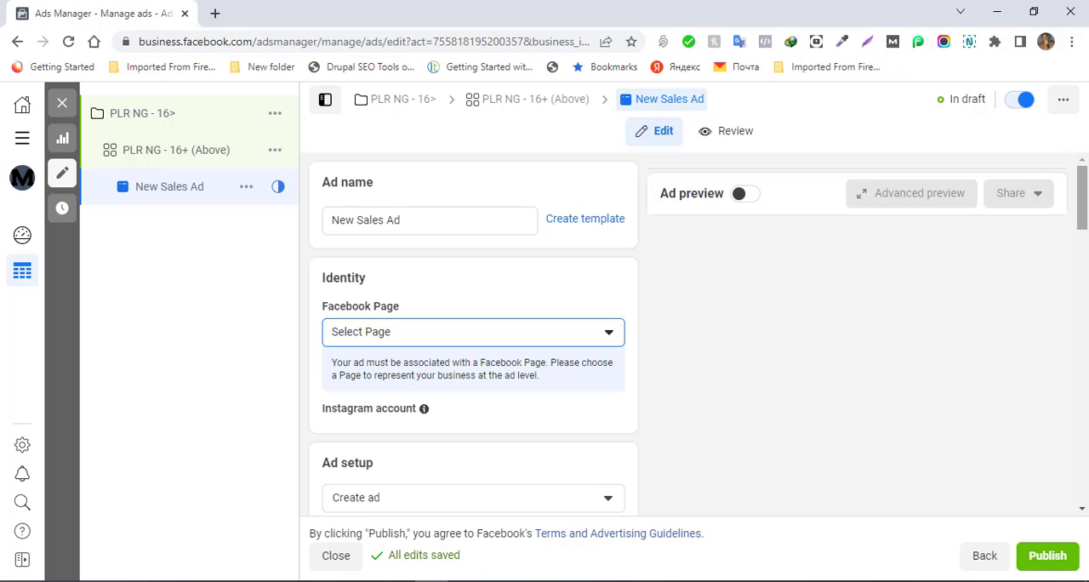
click(427, 218)
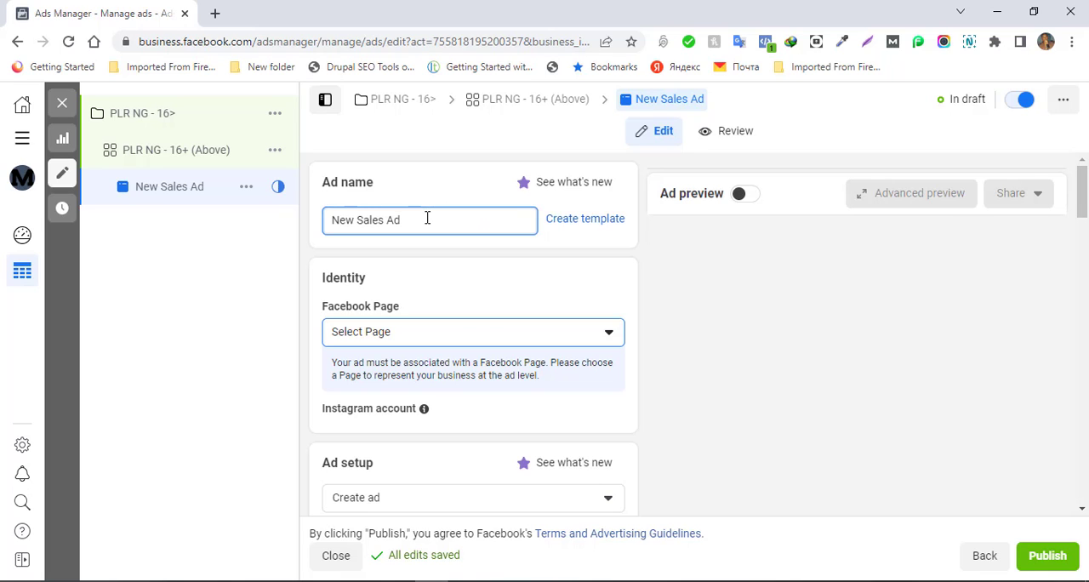
triple_click(427, 218)
text(PLR NG - 16>)
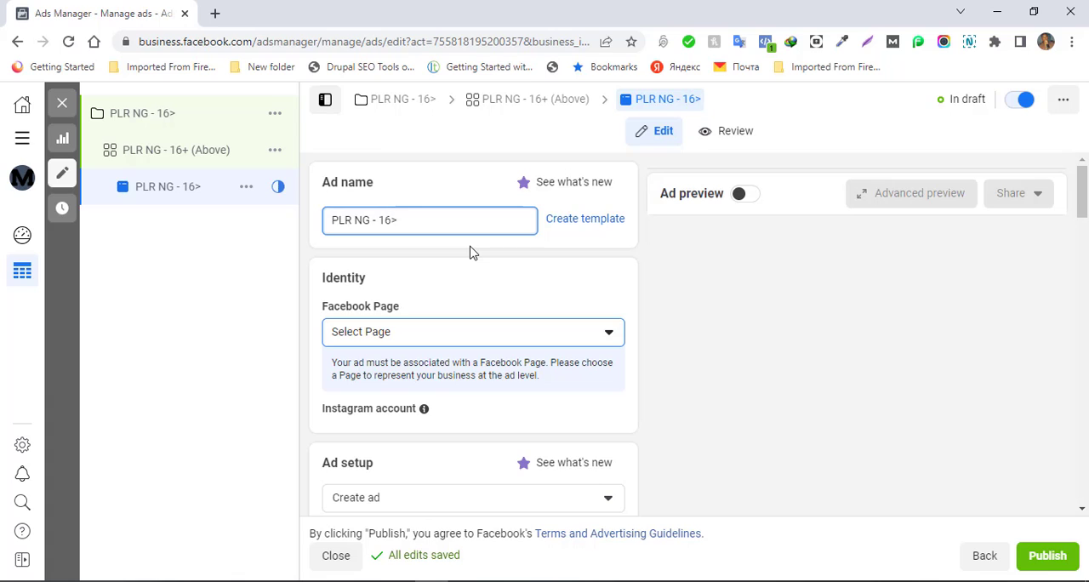
text(and ABOVE)
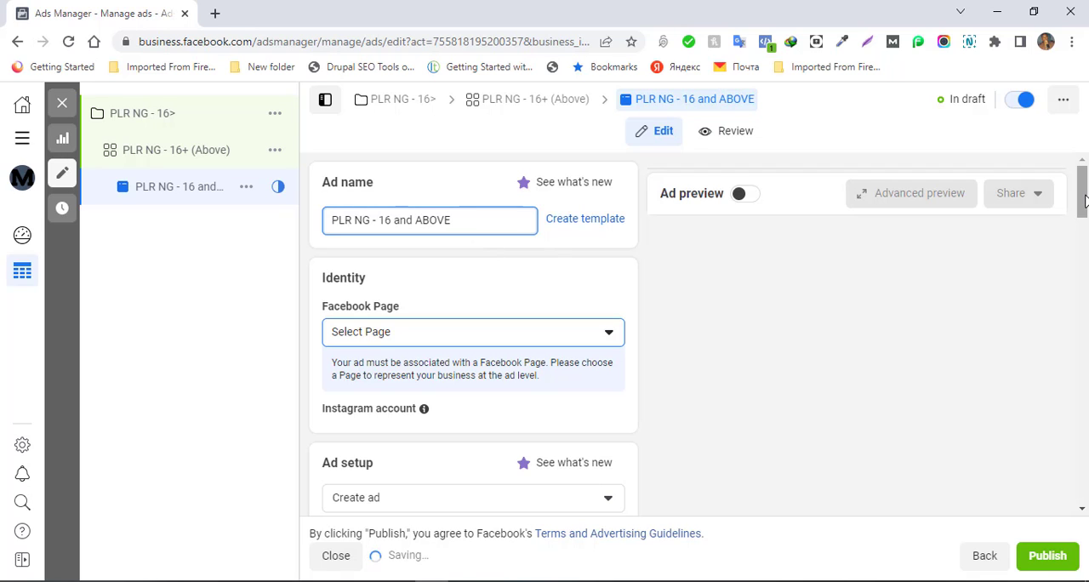
- Turn on the ad preview for the new ad
drag(1085, 195, 1085, 205)
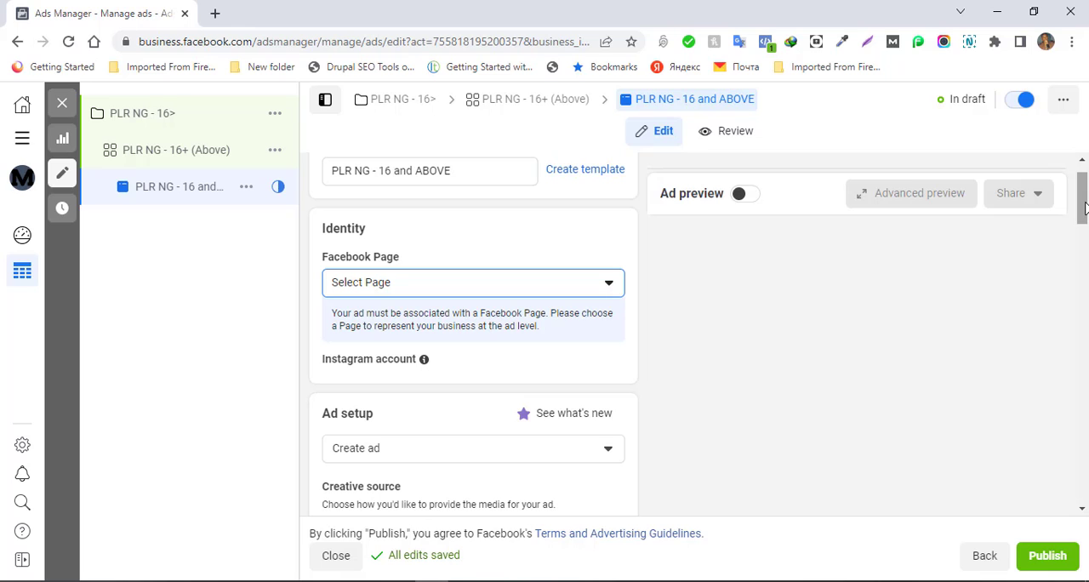
click(746, 195)
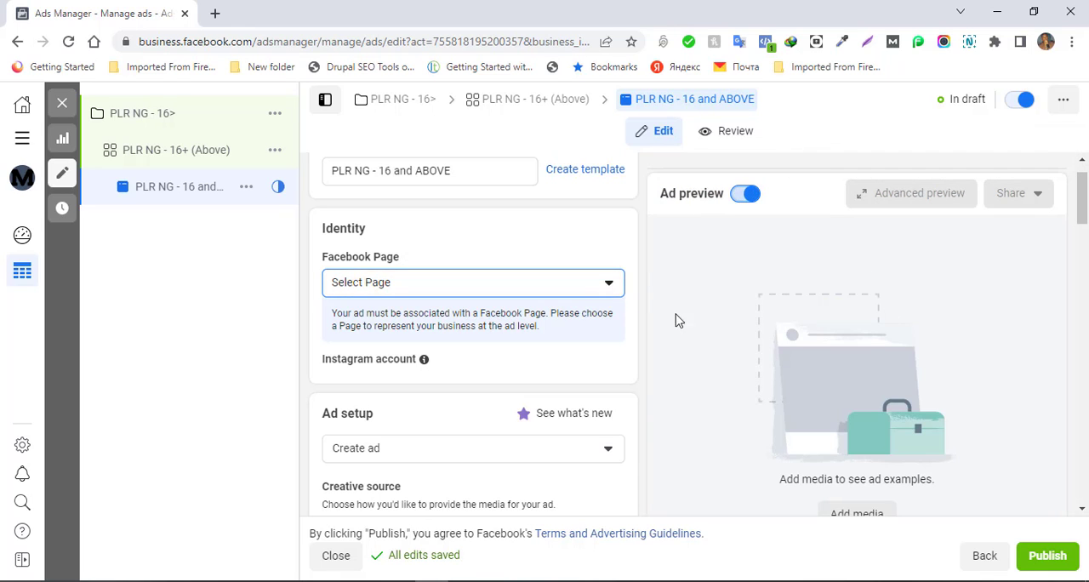
- Select MegaRich Networks and Consults as the ad's Facebook Page and keep megarich_consults as the Instagram account
drag(1084, 218, 1084, 217)
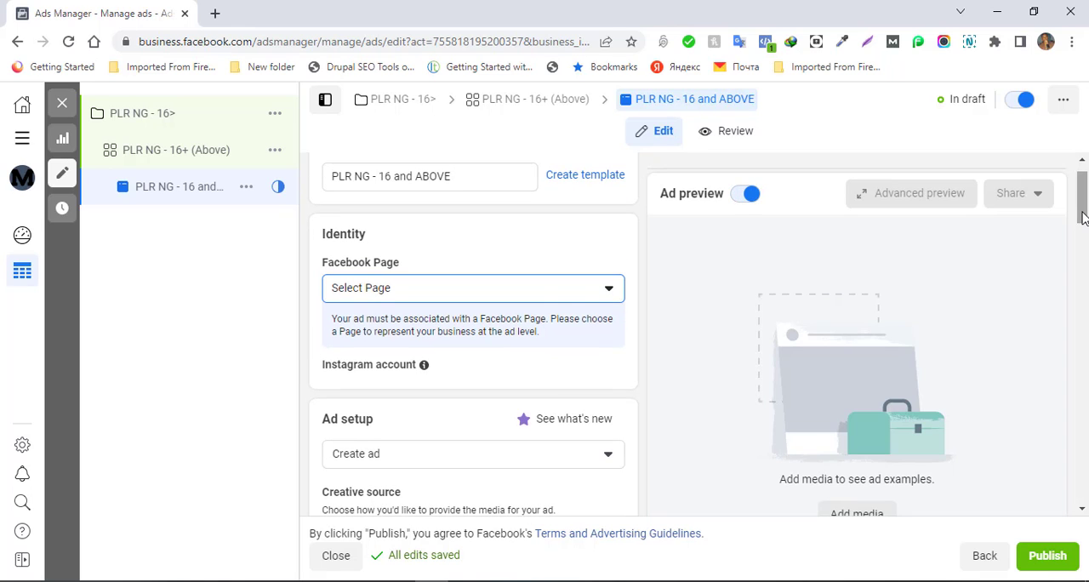
click(408, 291)
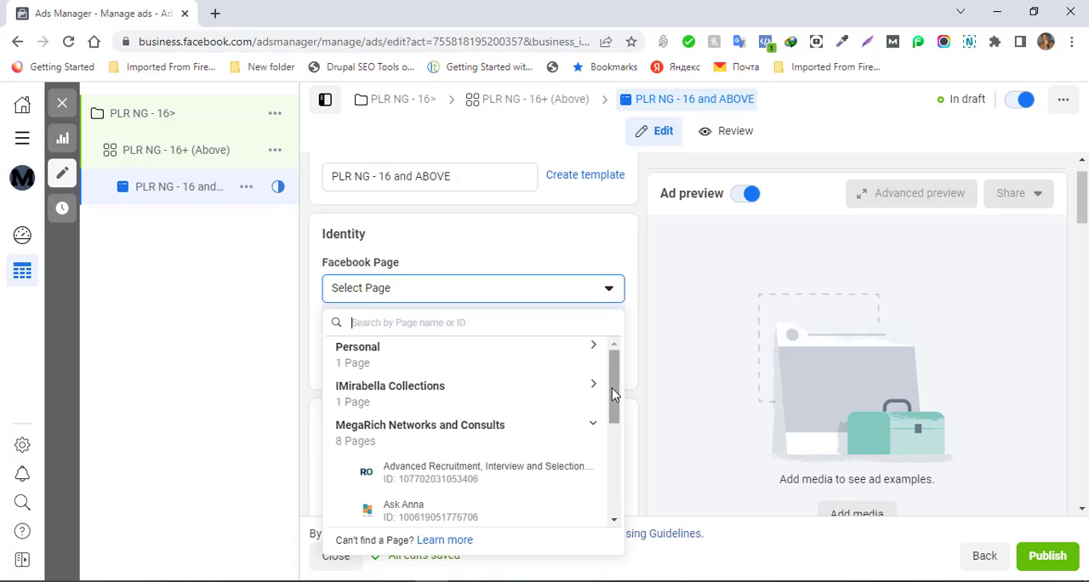
drag(614, 394, 613, 490)
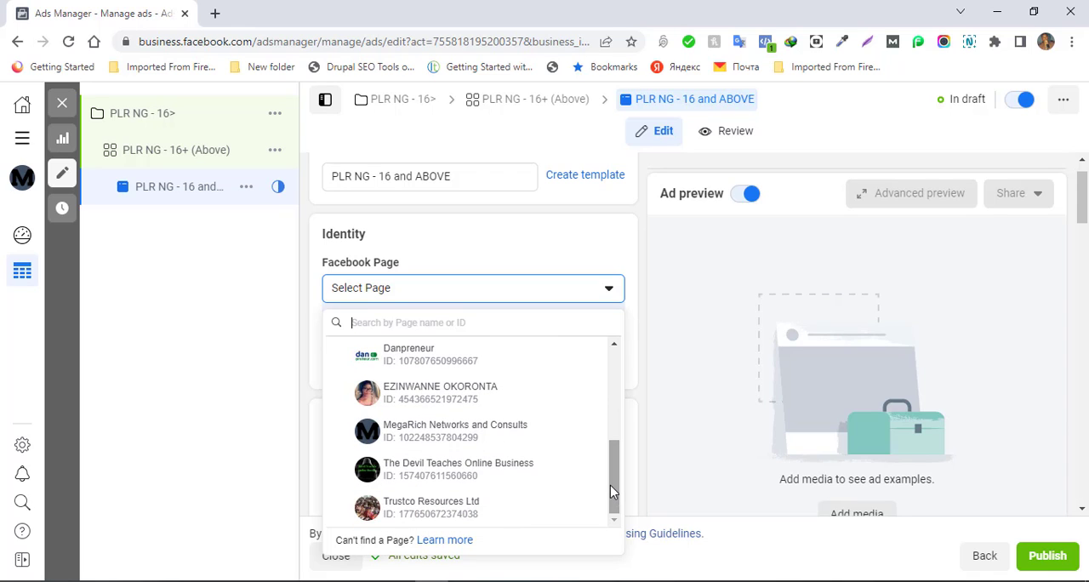
mouse_move(610, 485)
mouse_down()
mouse_move(612, 420)
mouse_move(609, 481)
mouse_up()
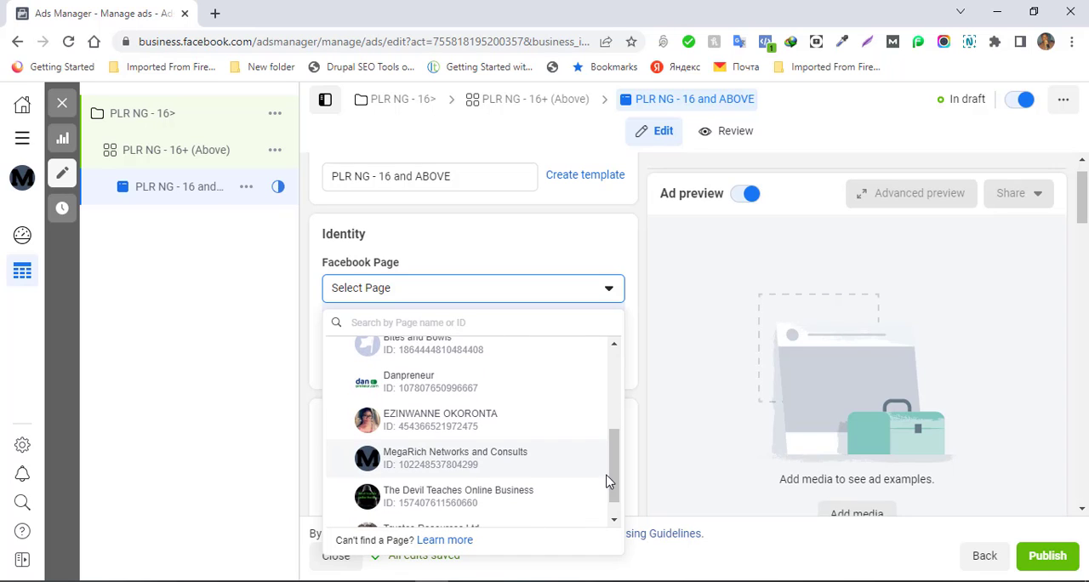
click(432, 465)
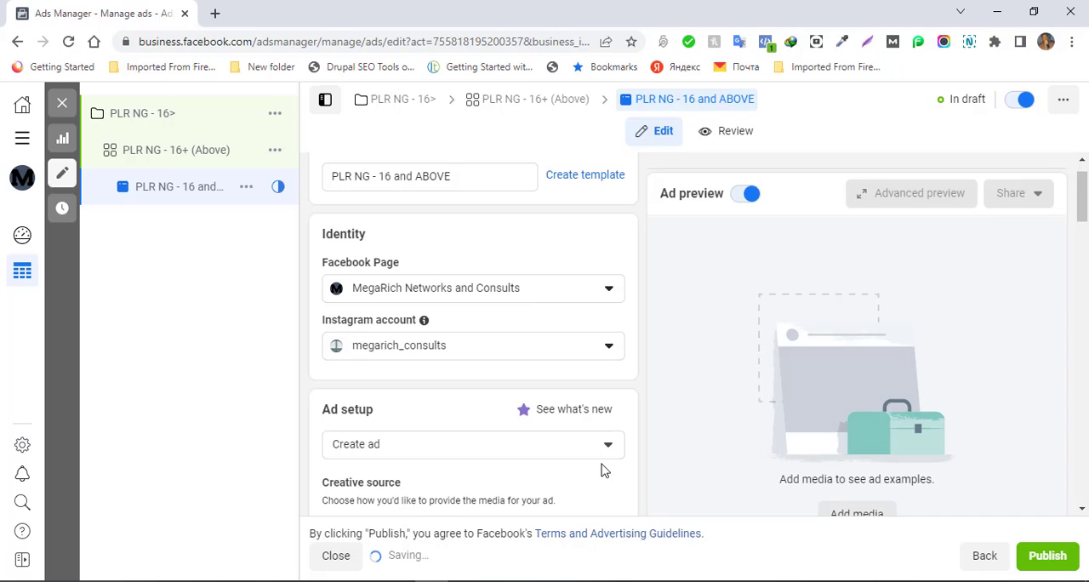
click(606, 352)
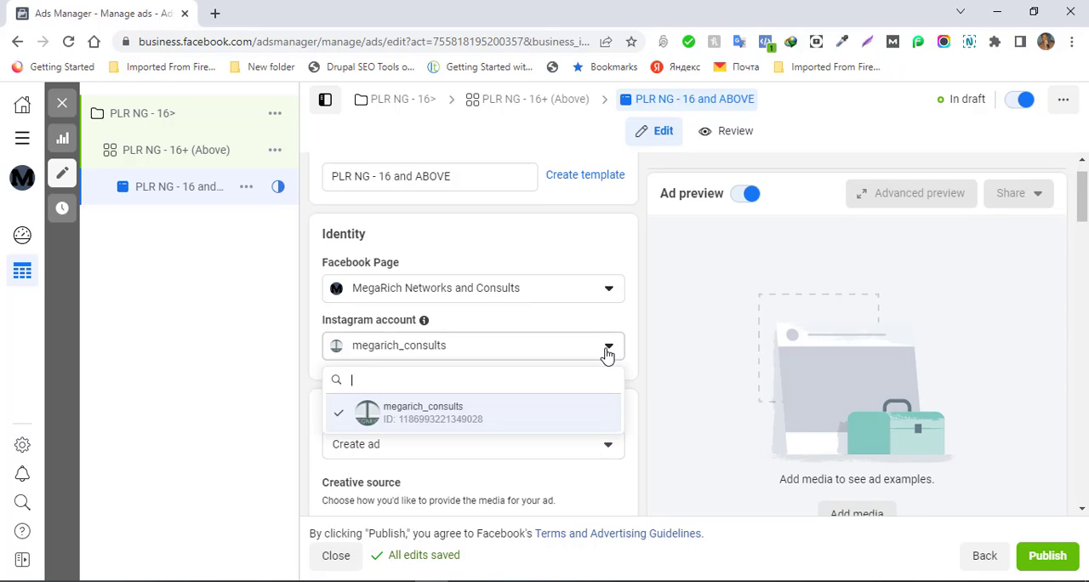
click(607, 352)
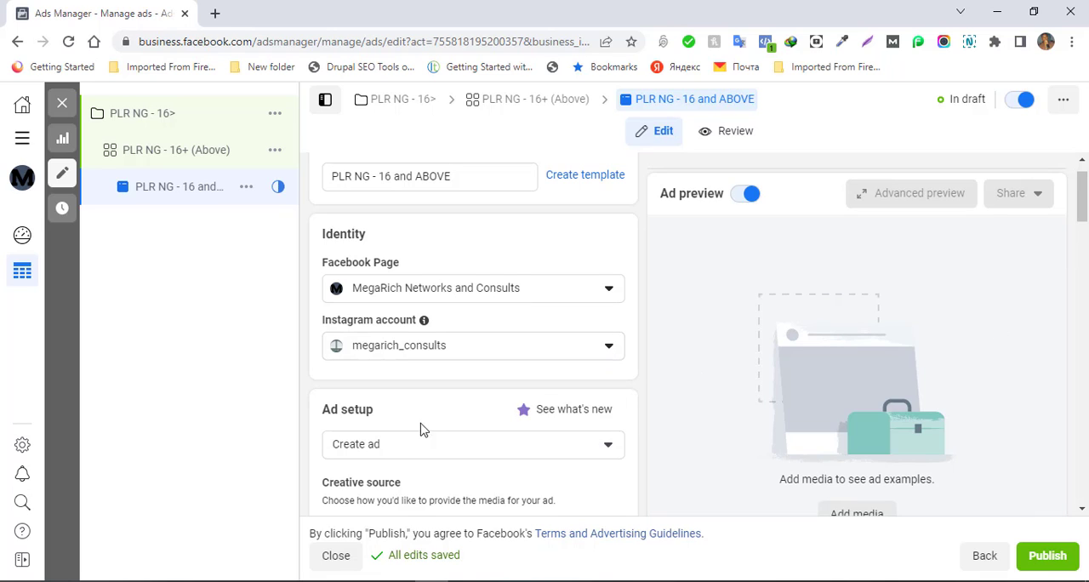
- Check the ad setup options and keep Create ad selected
drag(1083, 200, 1083, 231)
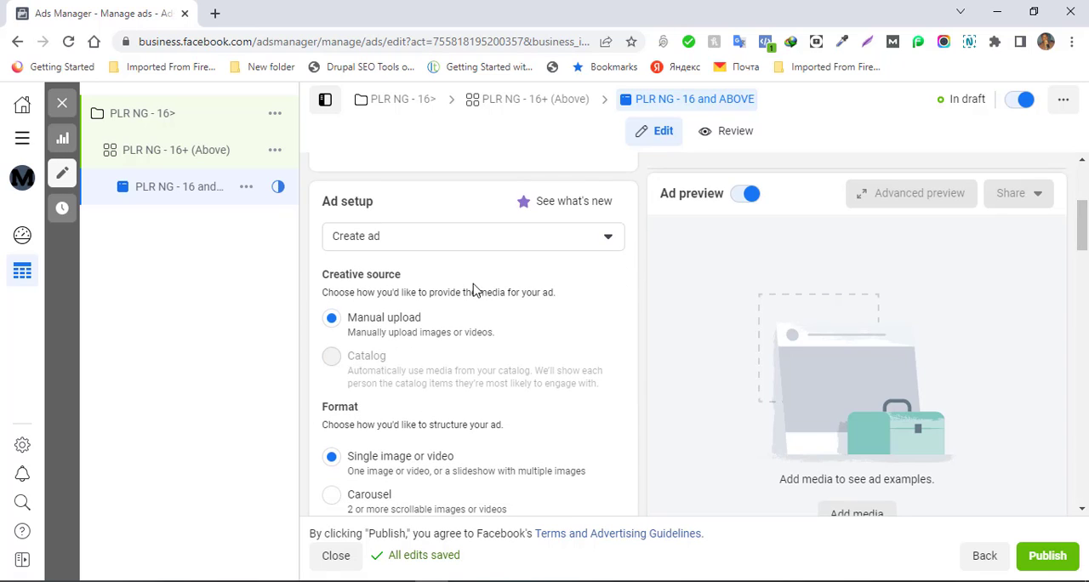
click(423, 245)
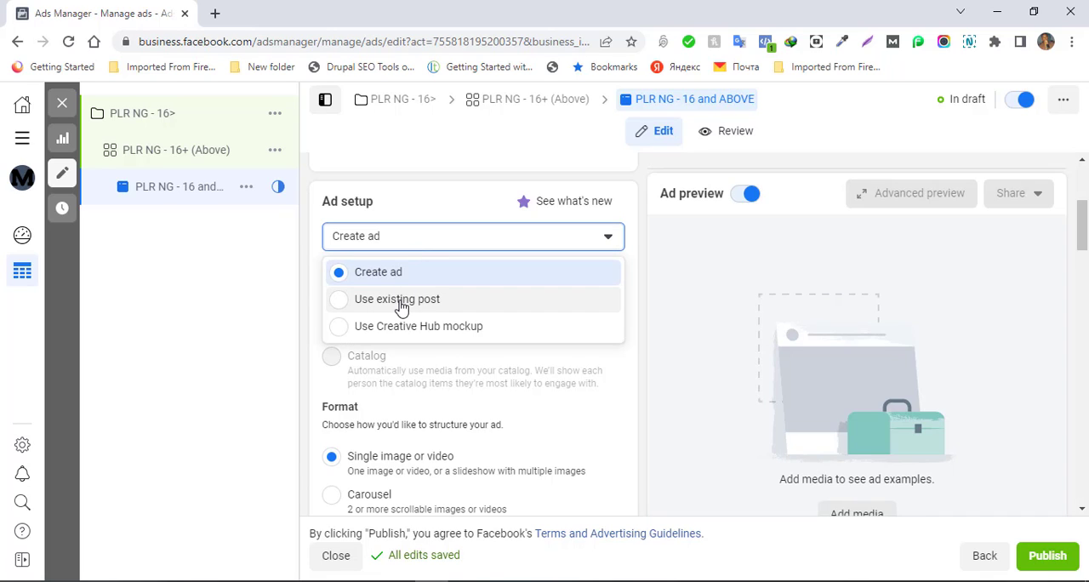
click(378, 274)
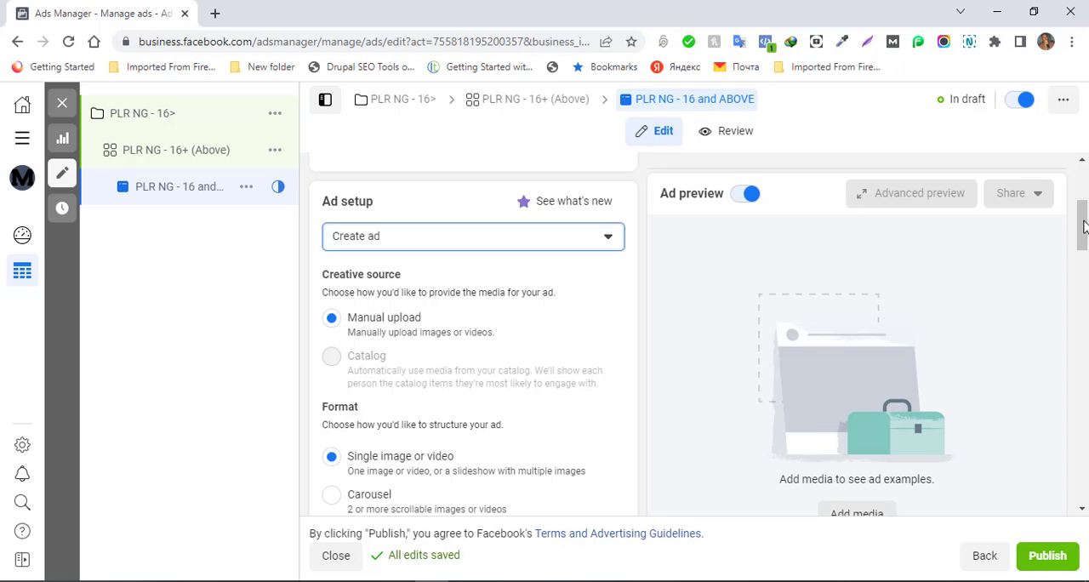
- Upload the image "facebook offer" from the Facebook Ads Resources folder as the ad's media
drag(1085, 203, 1085, 251)
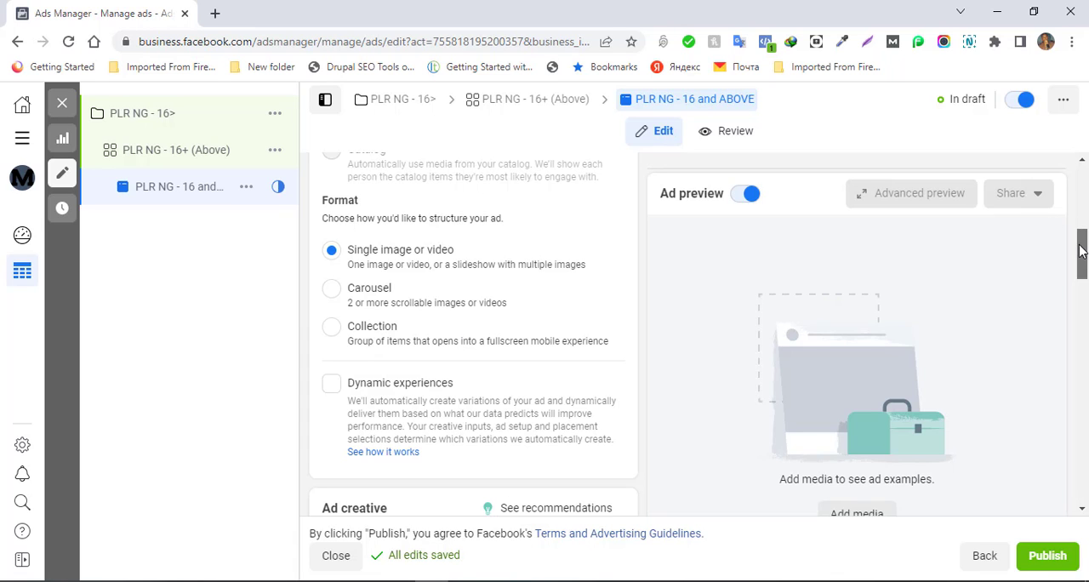
drag(1083, 253, 1083, 295)
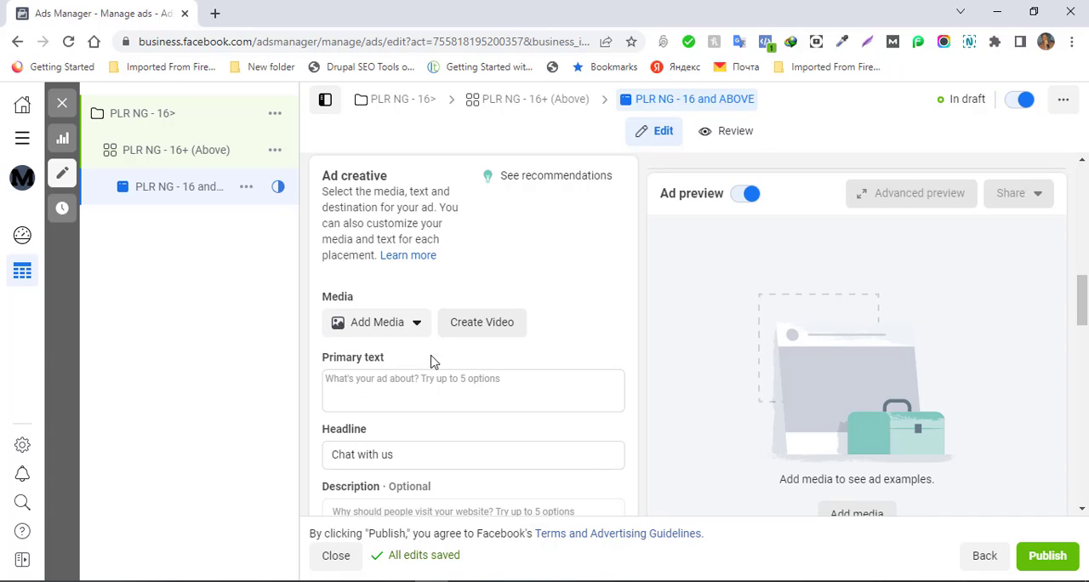
click(415, 333)
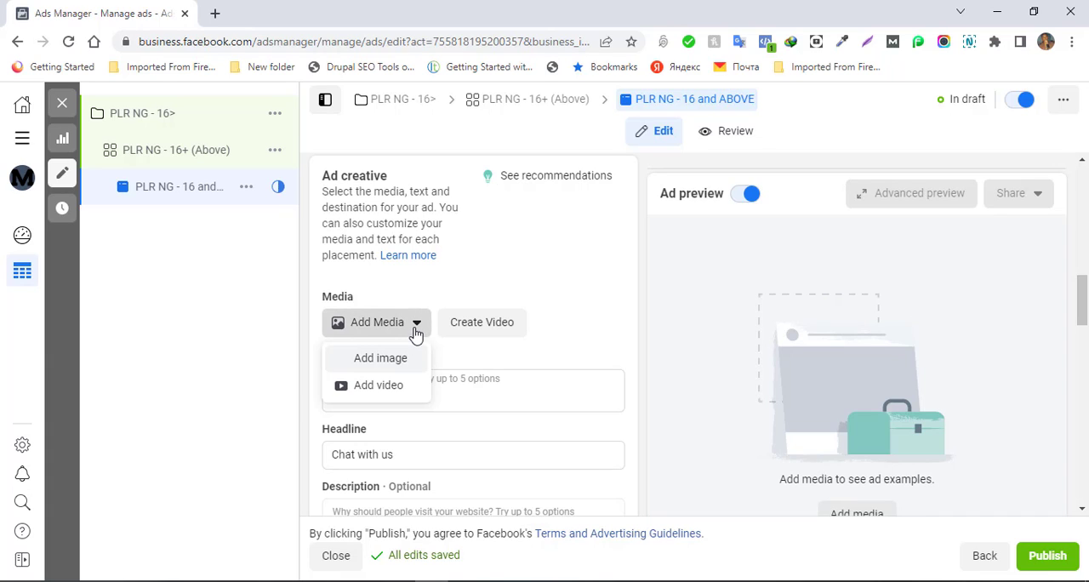
click(391, 364)
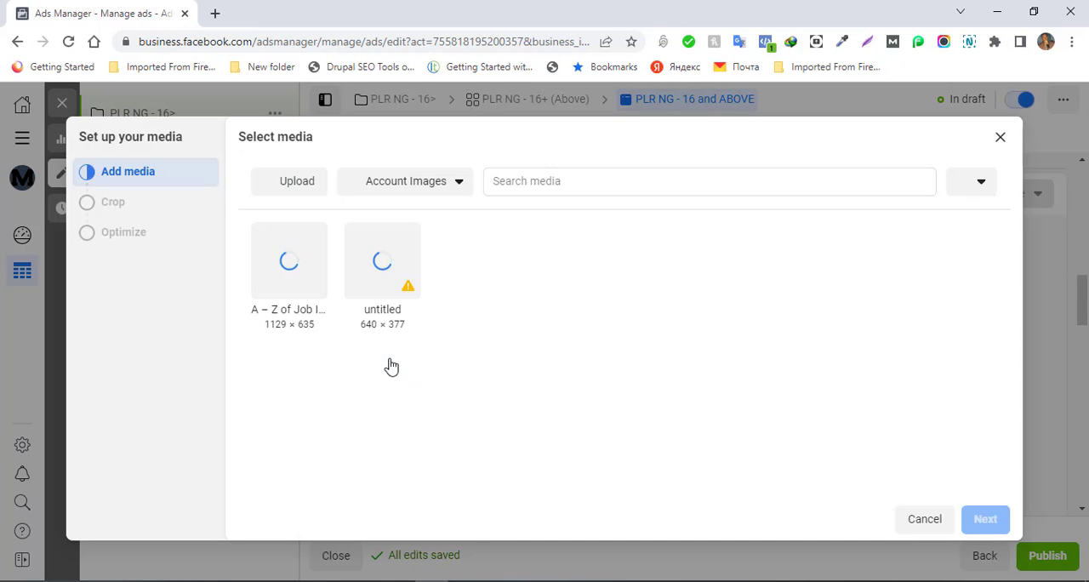
click(565, 182)
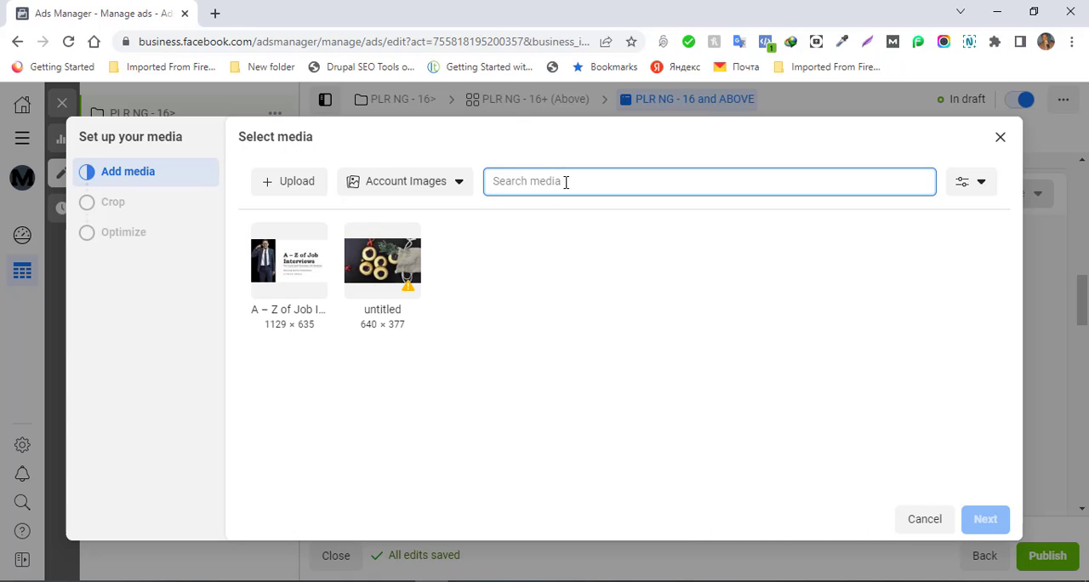
click(428, 188)
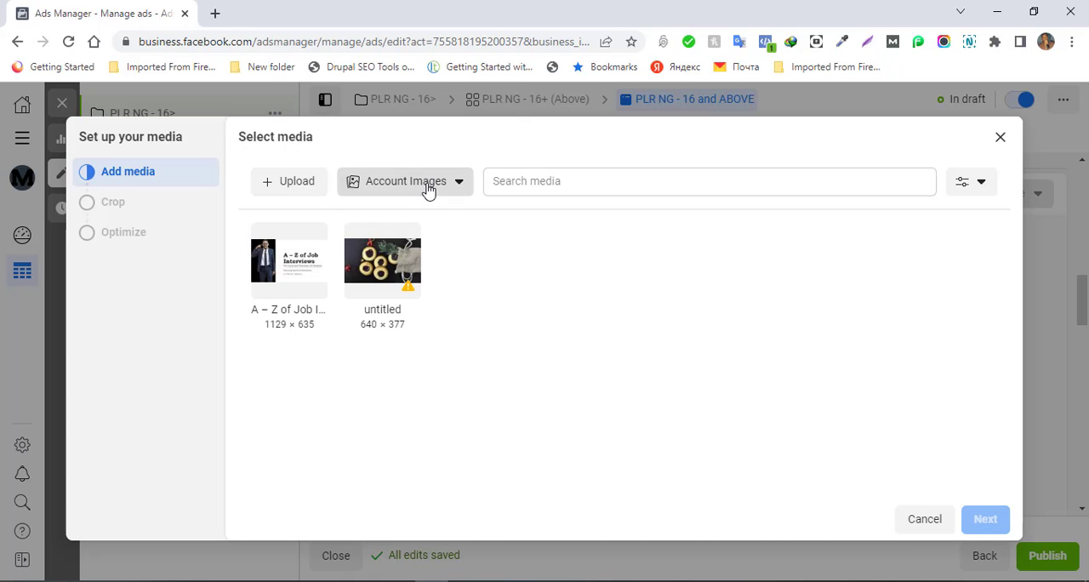
click(428, 189)
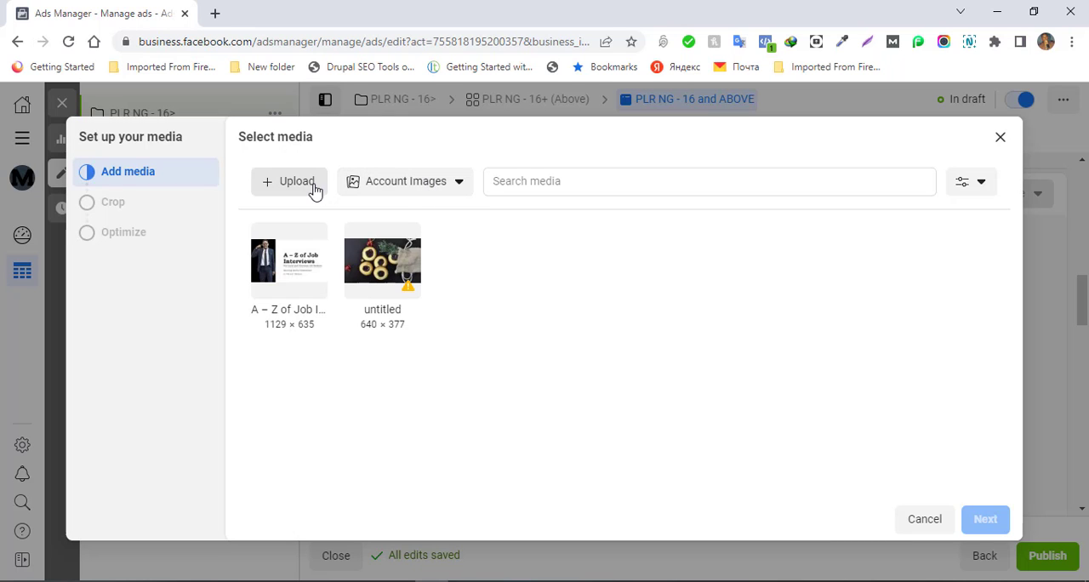
click(296, 187)
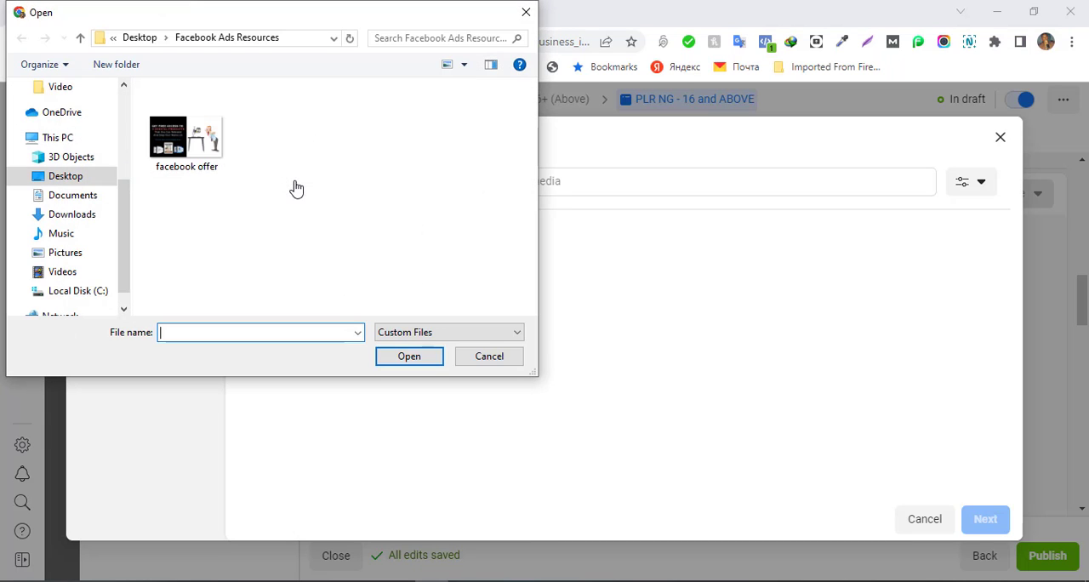
click(188, 143)
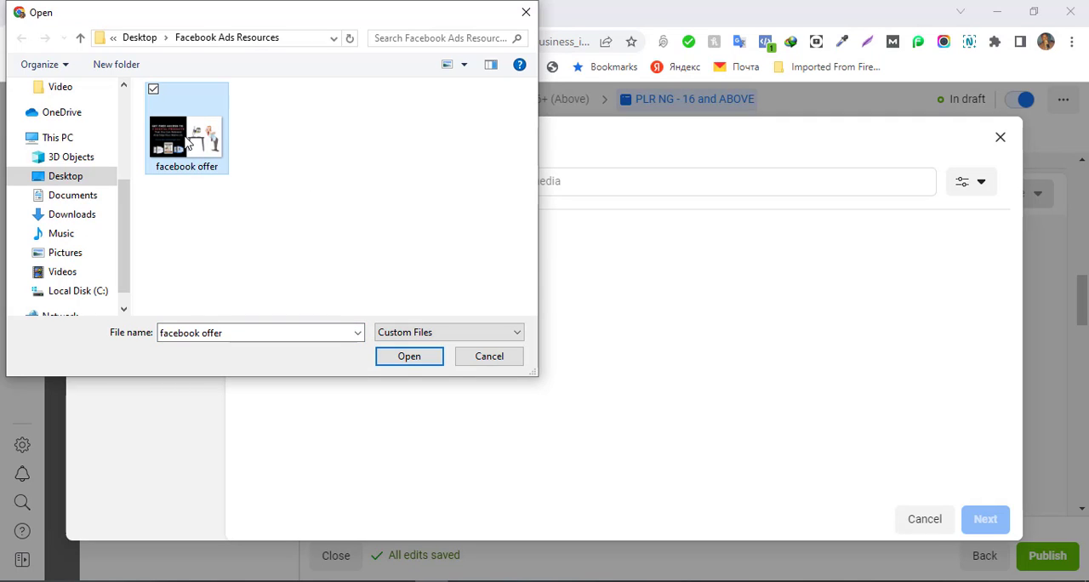
click(410, 361)
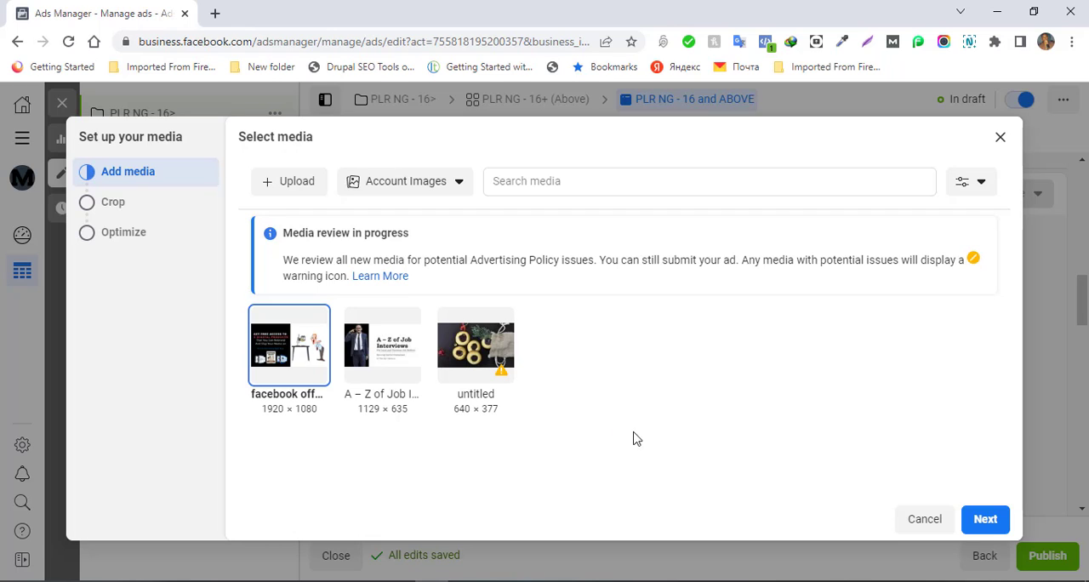
- Continue to the media crop settings and choose the Original ratio for the Feeds placements
click(985, 521)
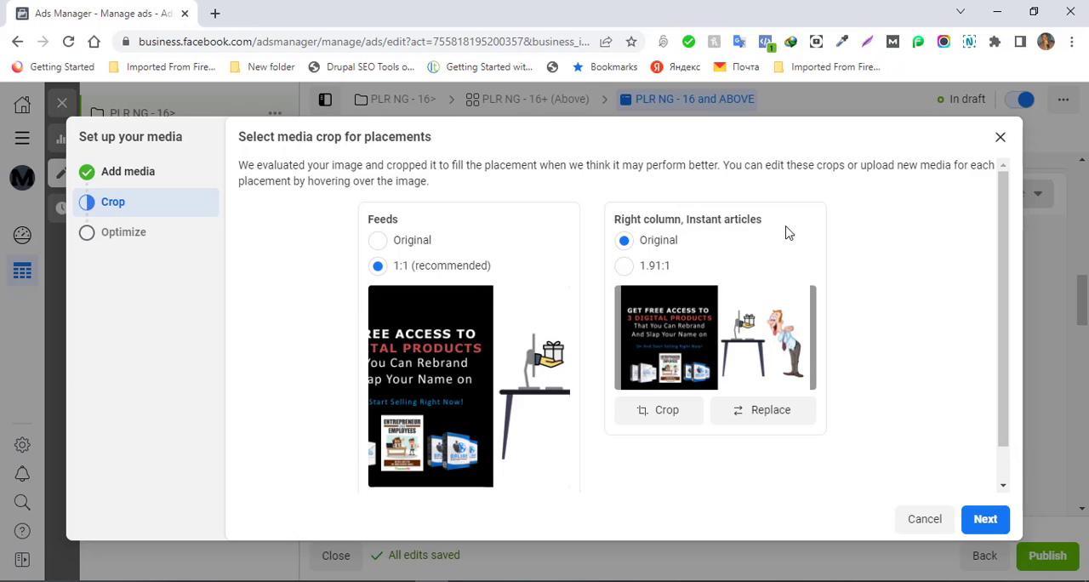
click(378, 243)
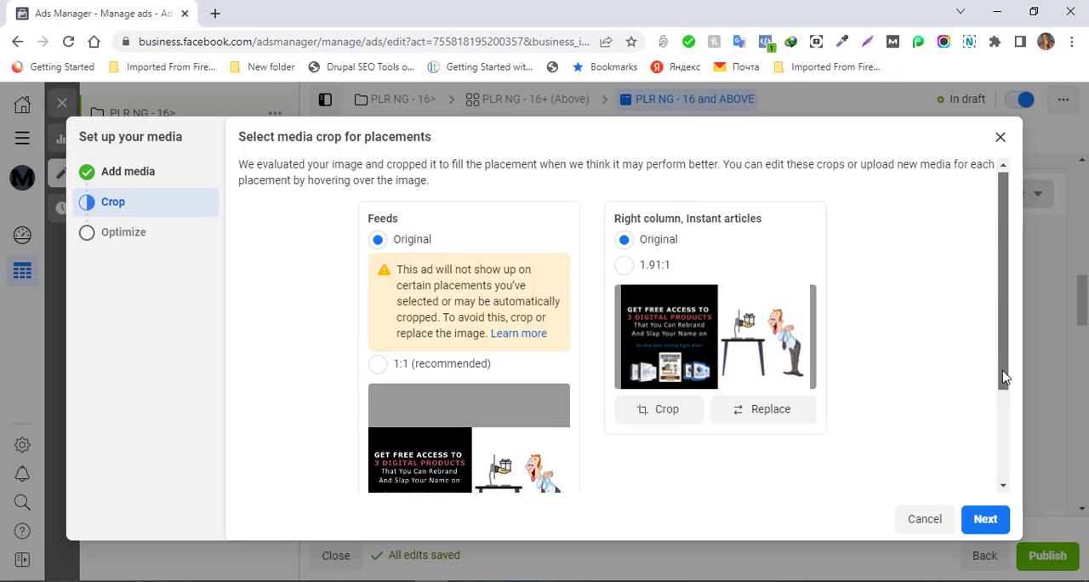
mouse_move(1004, 375)
mouse_down()
mouse_move(1009, 473)
mouse_move(1001, 389)
mouse_up()
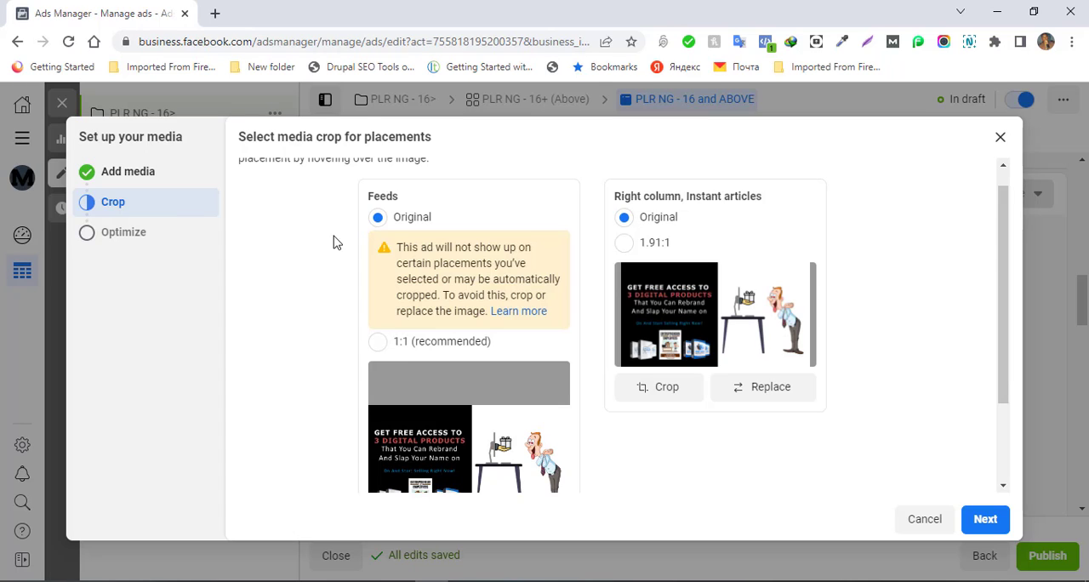
- Try the 1:1 ratio for the Feeds image, inspect its crop area without applying it, and return to the Original ratio
click(83, 211)
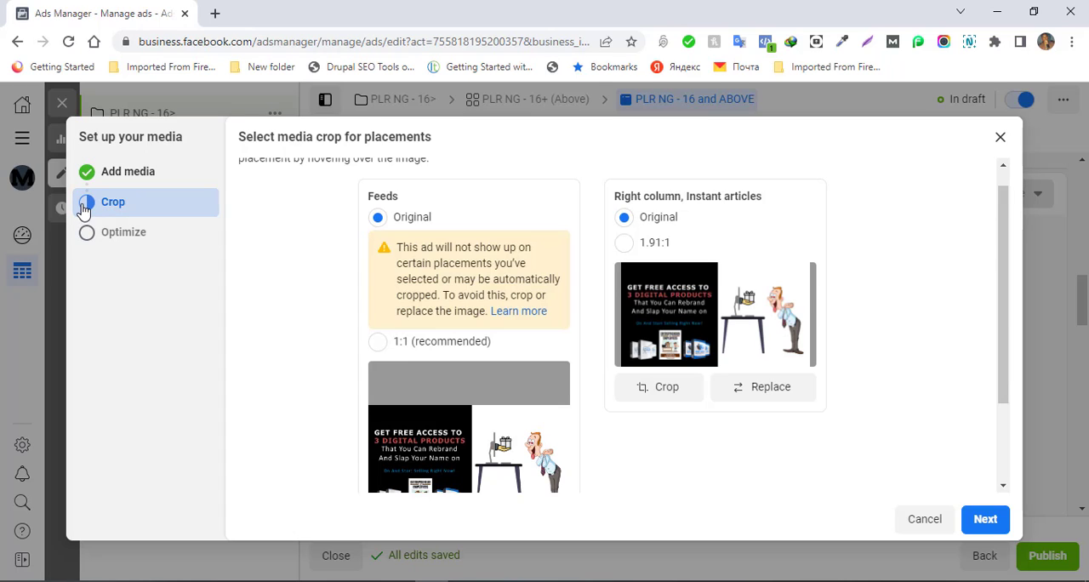
click(94, 203)
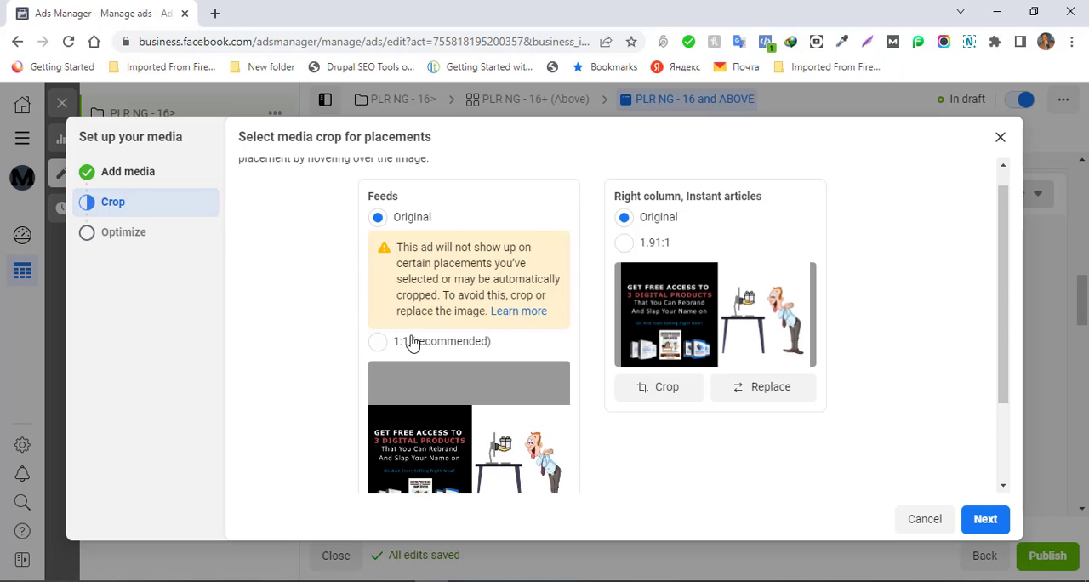
click(377, 344)
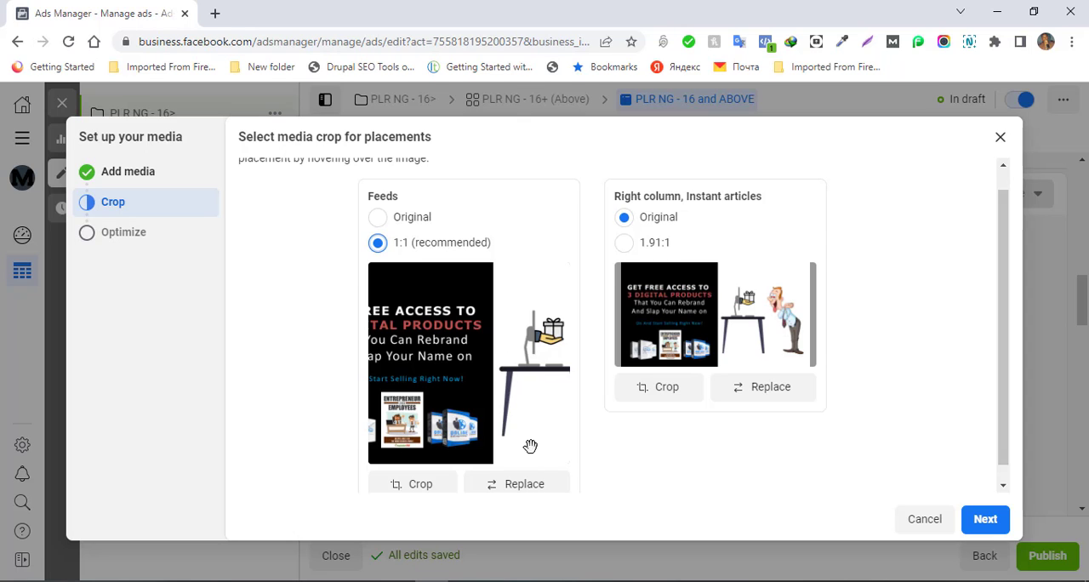
click(421, 484)
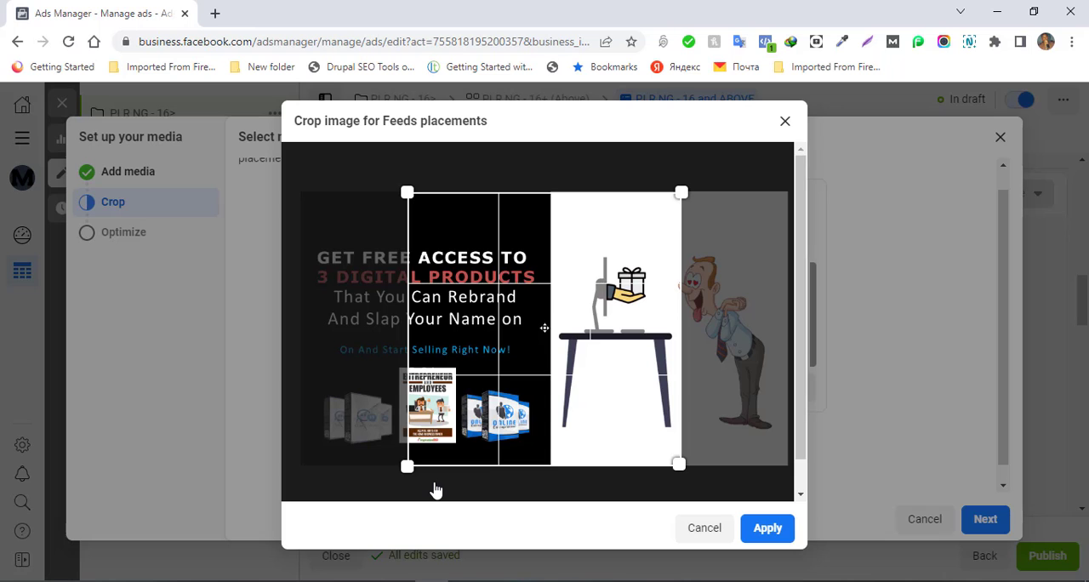
click(705, 529)
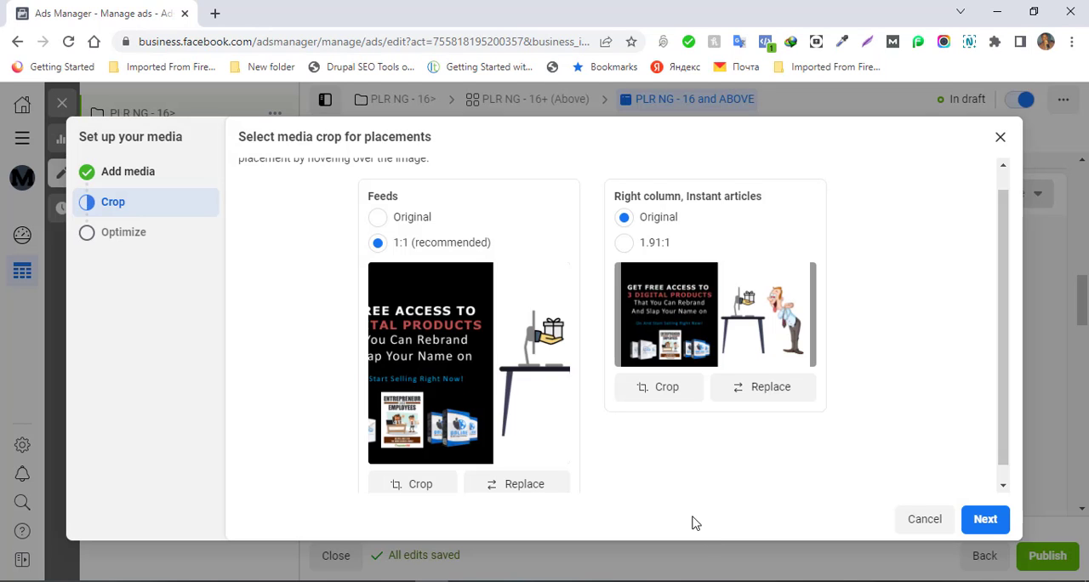
click(377, 218)
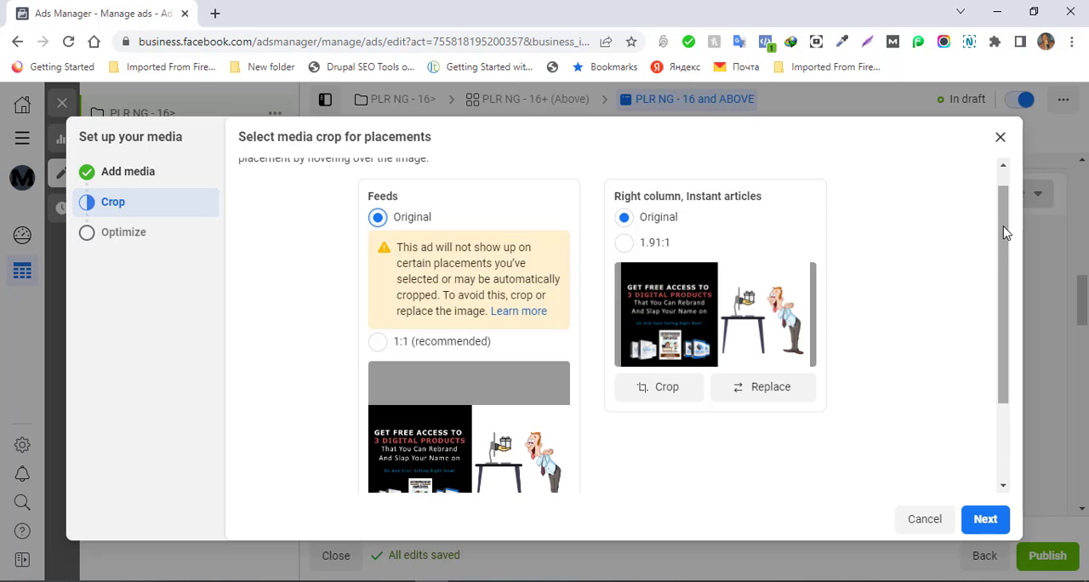
- Proceed to the media optimization settings, keep Allow enhancements enabled, and finish the media setup
drag(1005, 232, 1005, 185)
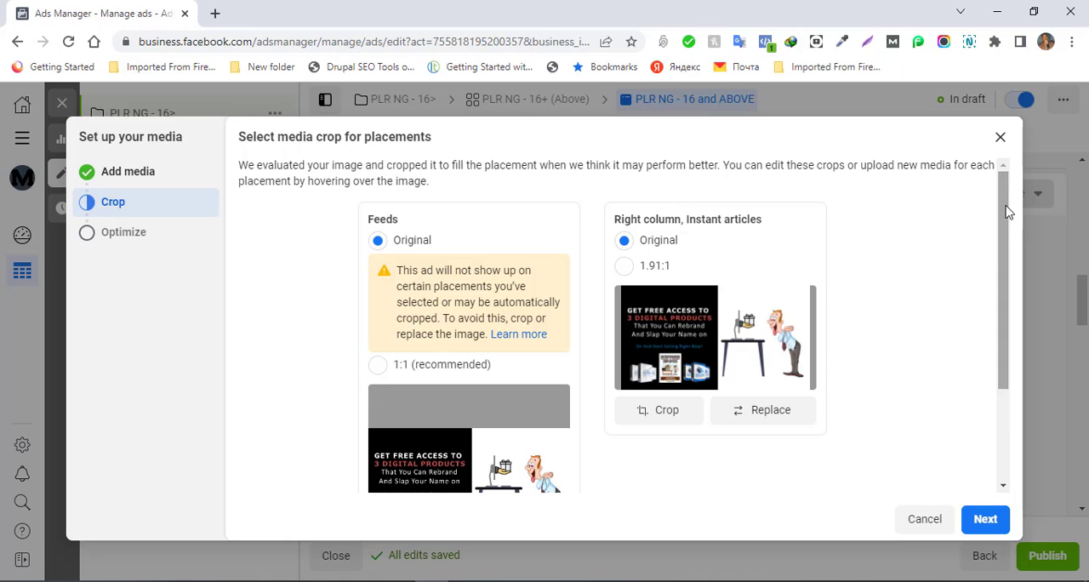
click(89, 241)
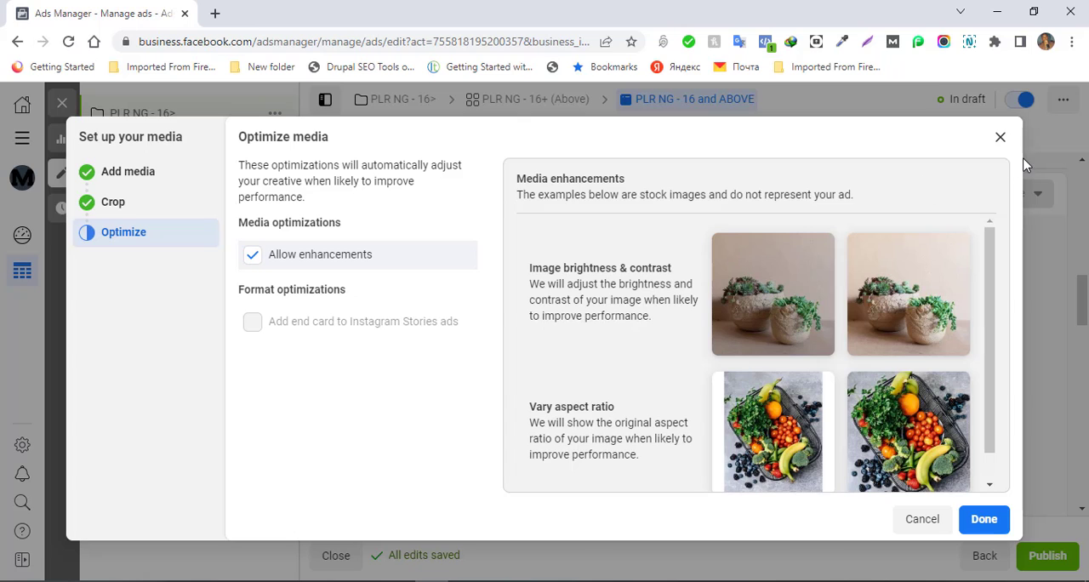
click(978, 521)
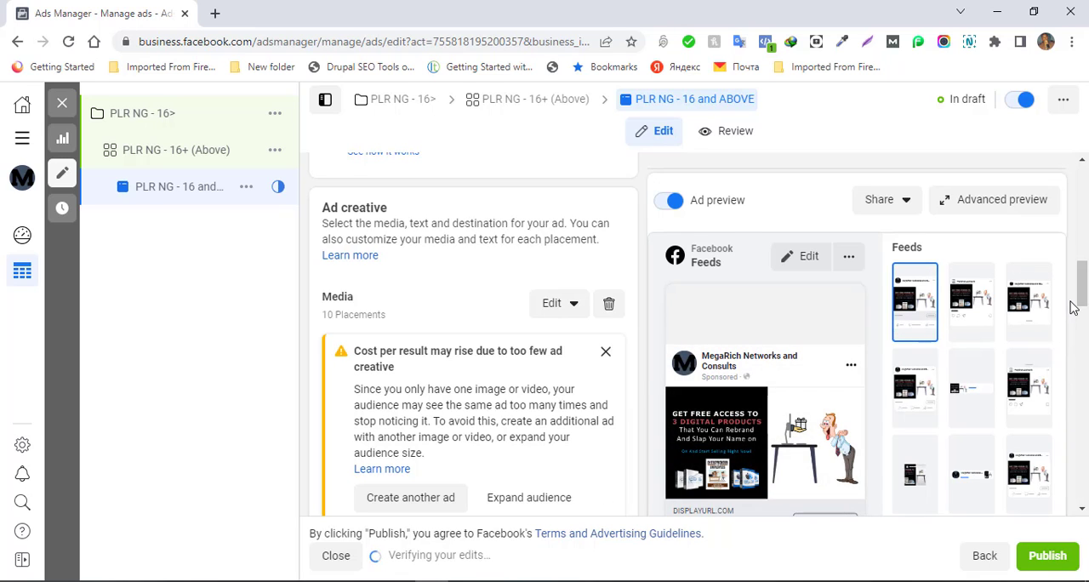
- Review the ad creative's placement media, primary text, headline, description, call to action and destination sections
drag(1083, 299, 1082, 318)
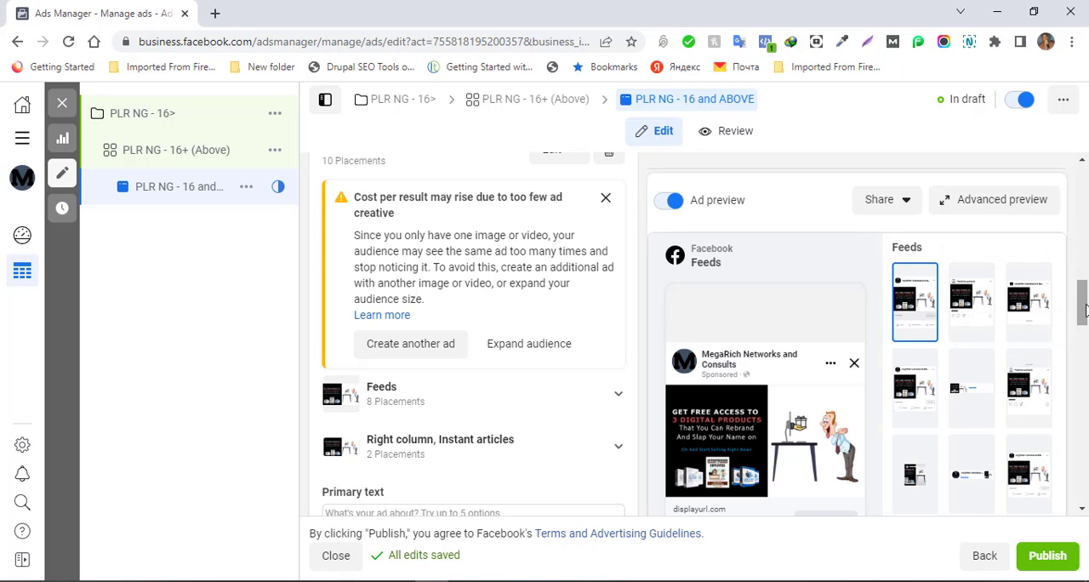
drag(1084, 310, 1084, 346)
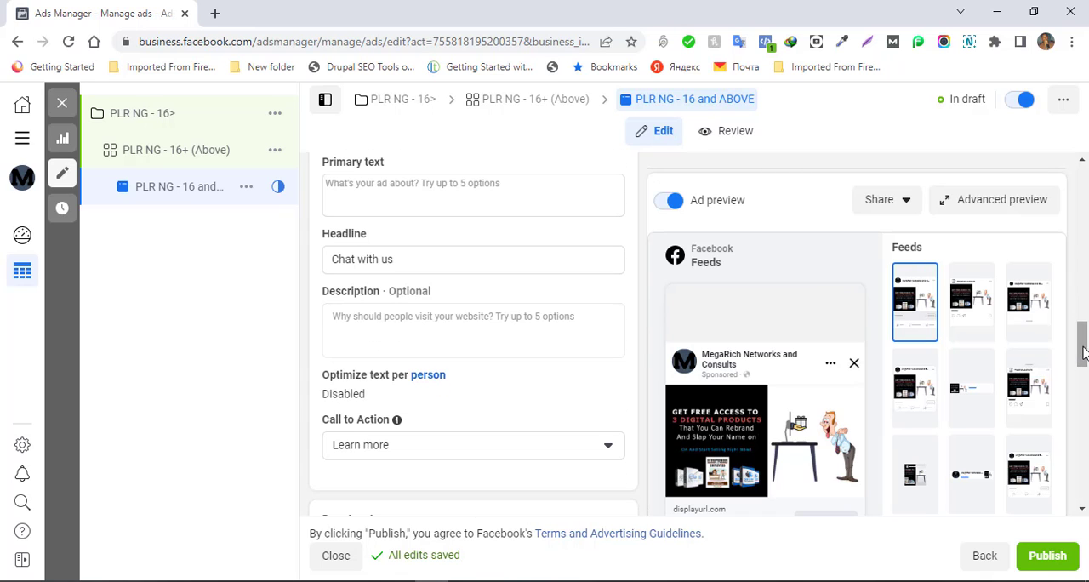
click(1083, 509)
click(1083, 509)
mouse_move(792, 438)
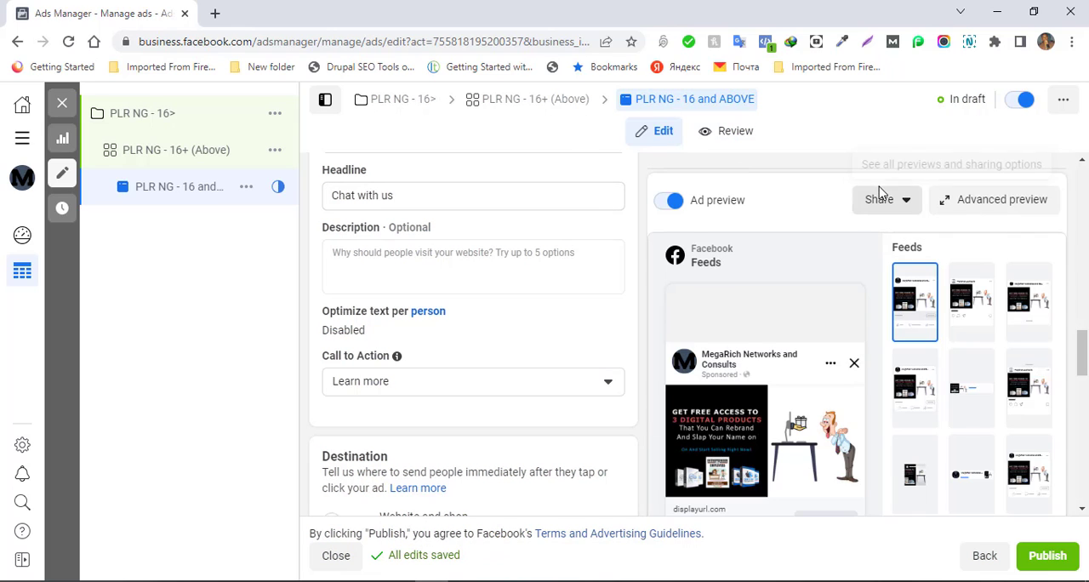
- Inspect the placements grouped under Right column, Instant articles in the ad creative and review the surrounding text fields
drag(1082, 372, 1083, 338)
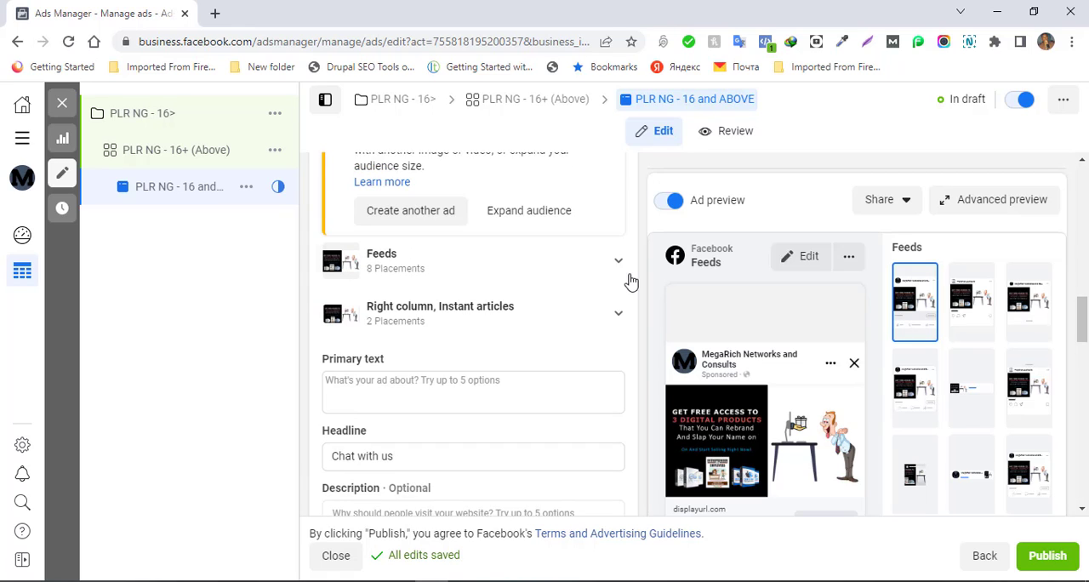
click(616, 316)
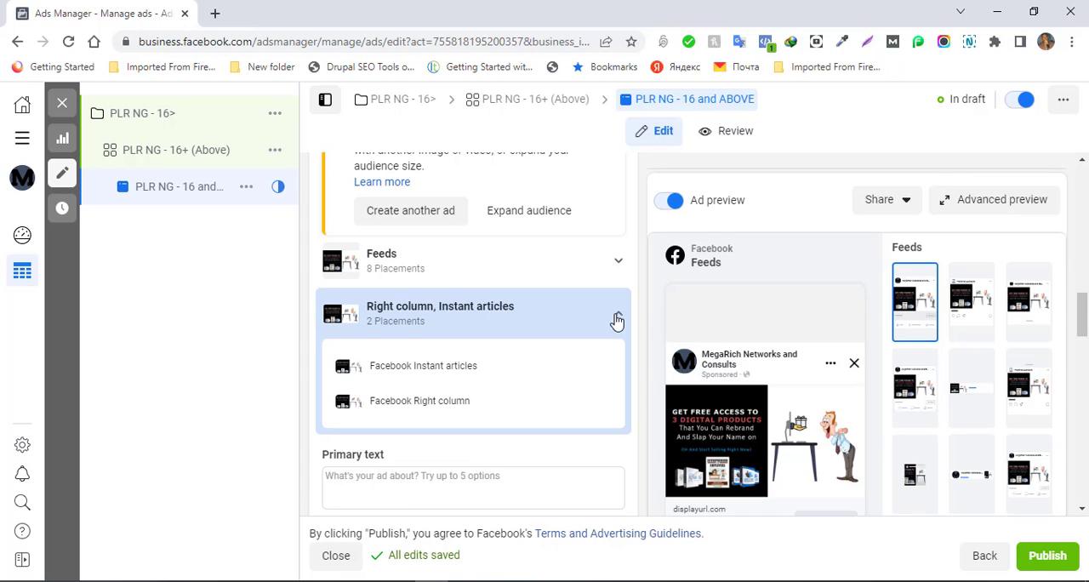
click(617, 317)
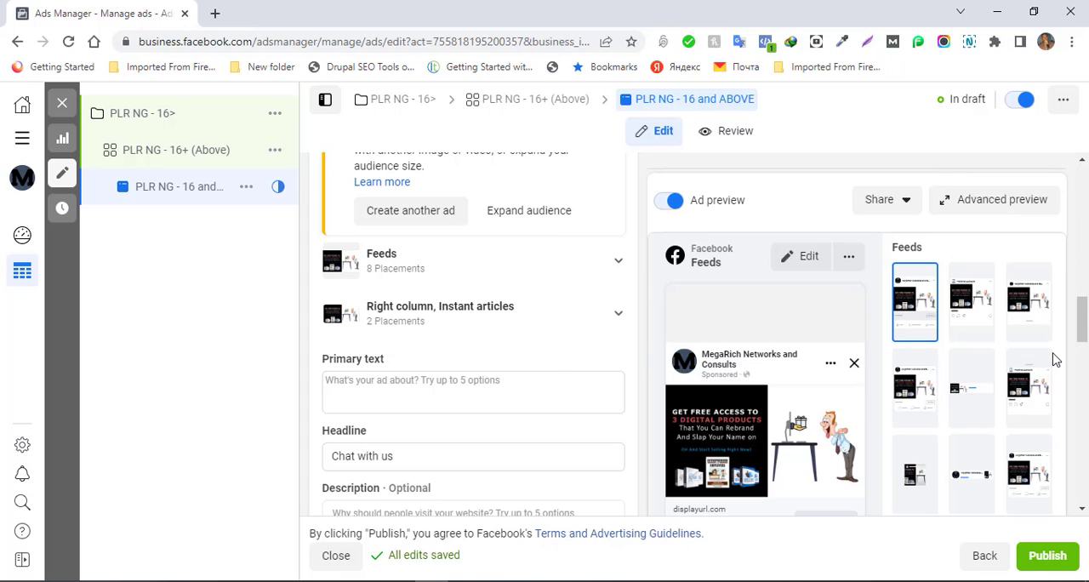
drag(1083, 321, 1083, 334)
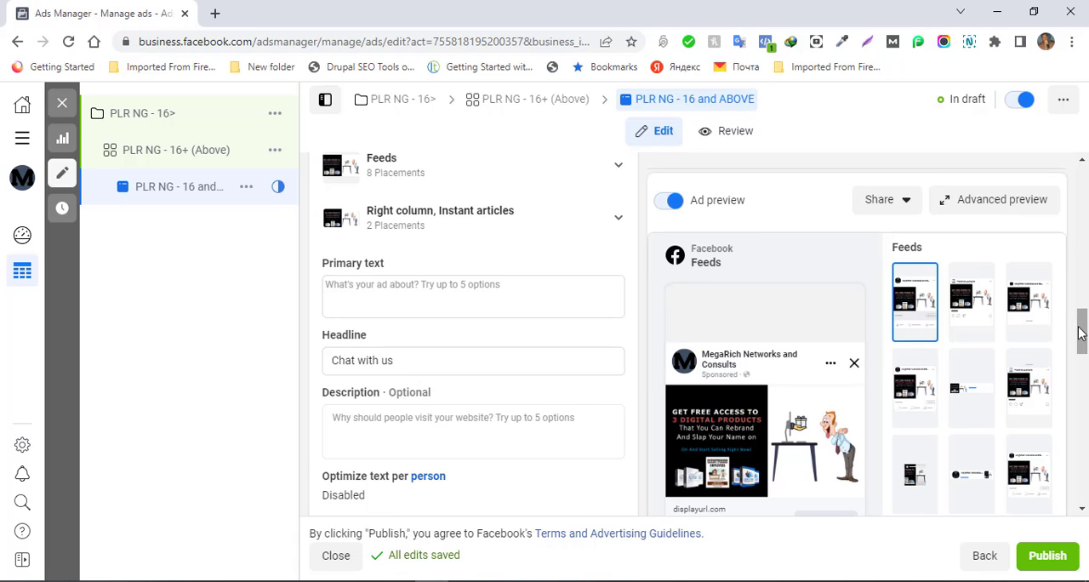
drag(1082, 335, 1079, 311)
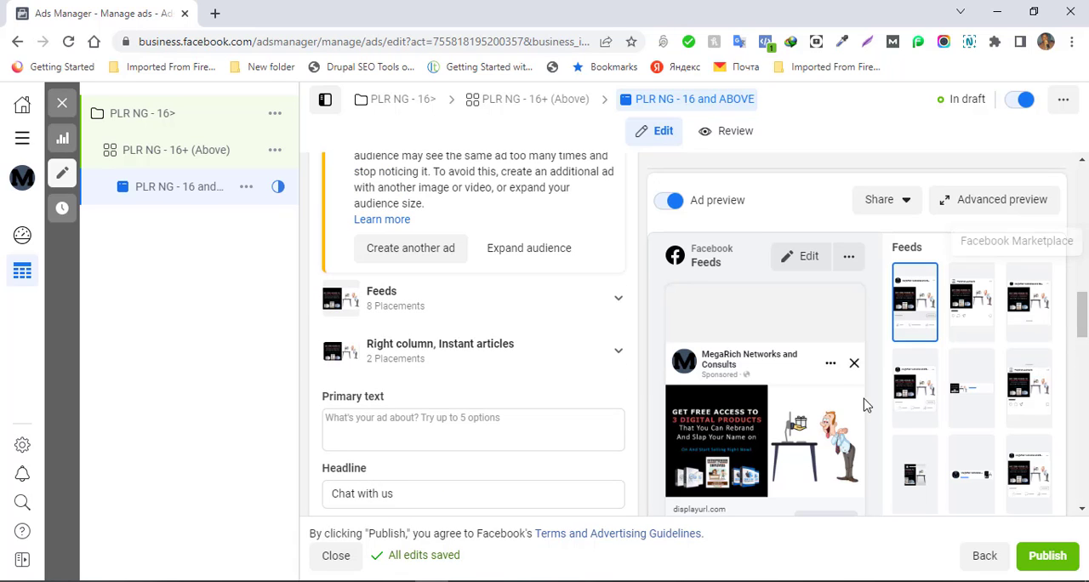
- Switch to the Word document FaceBook Creatives for PLR and copy its opening paragraph about free access to 3 digital products
click(991, 6)
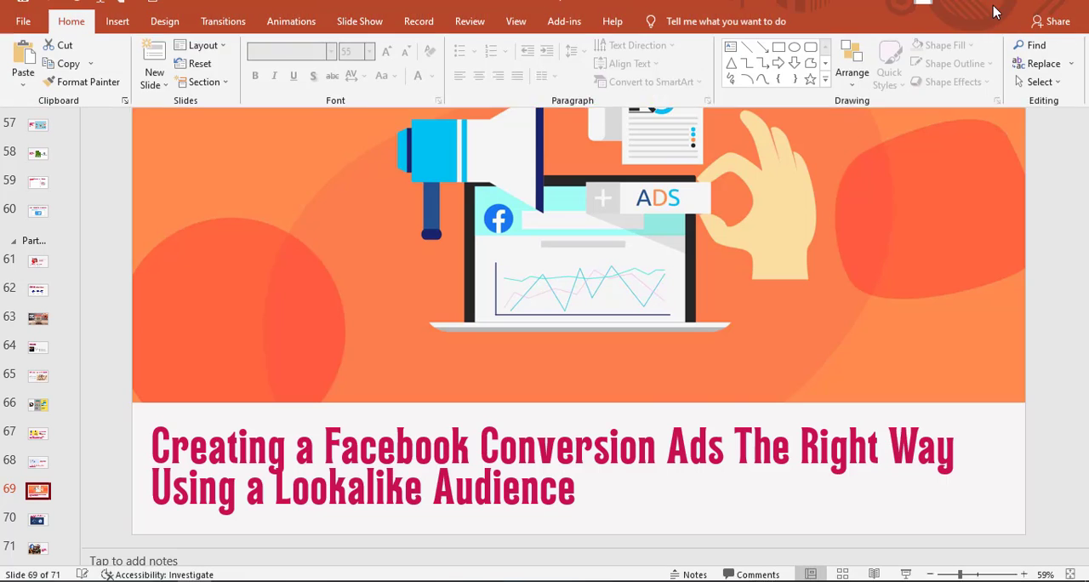
click(995, 12)
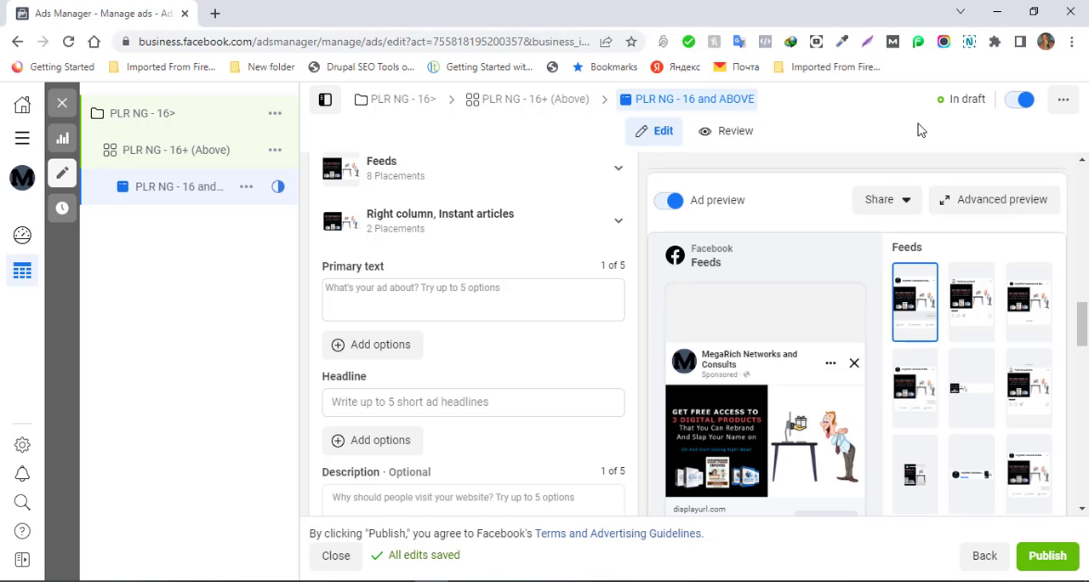
mouse_move(127, 578)
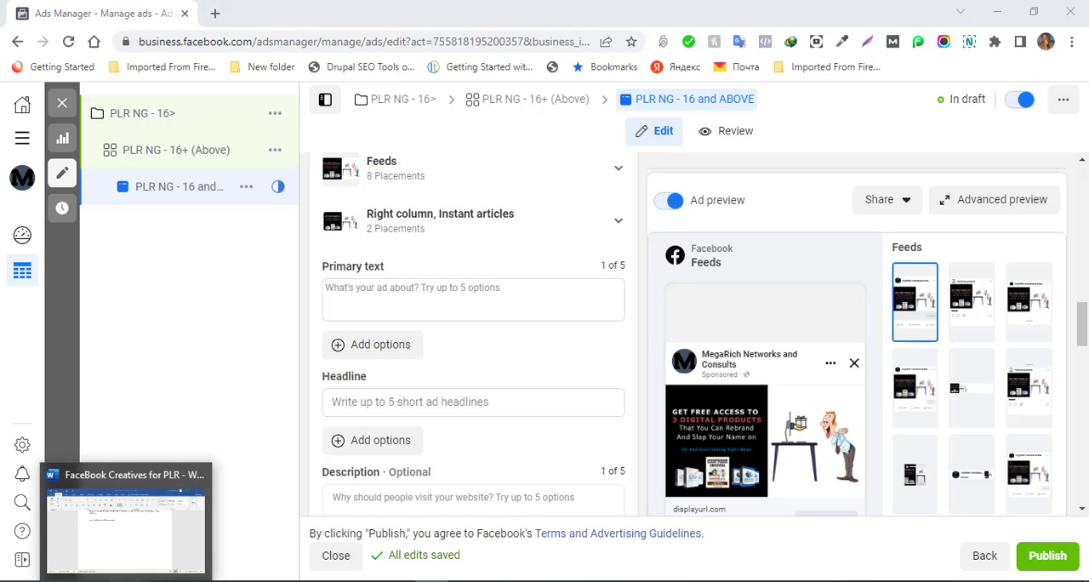
click(128, 528)
click(1082, 198)
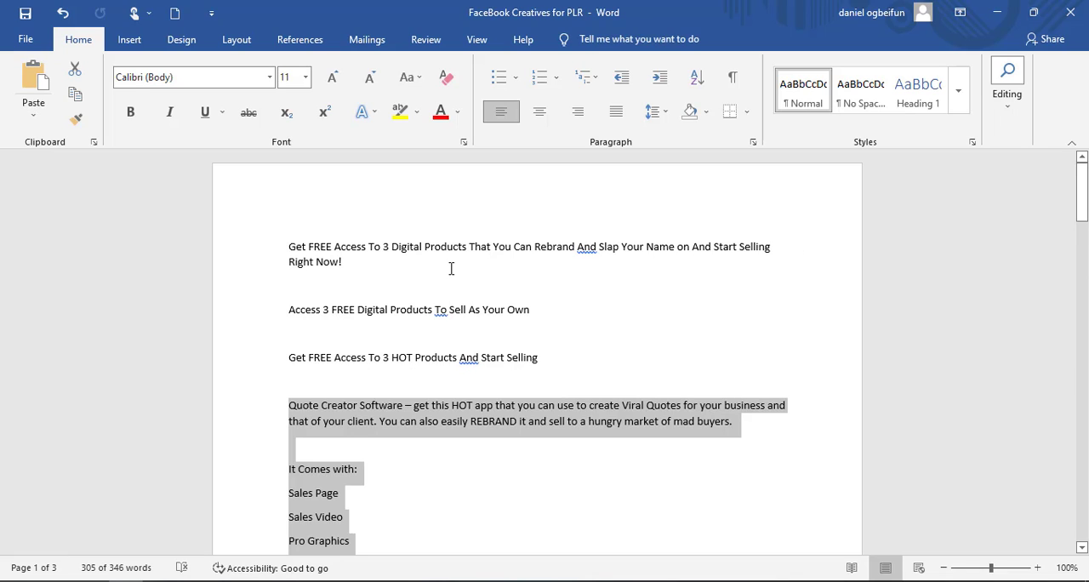
click(345, 261)
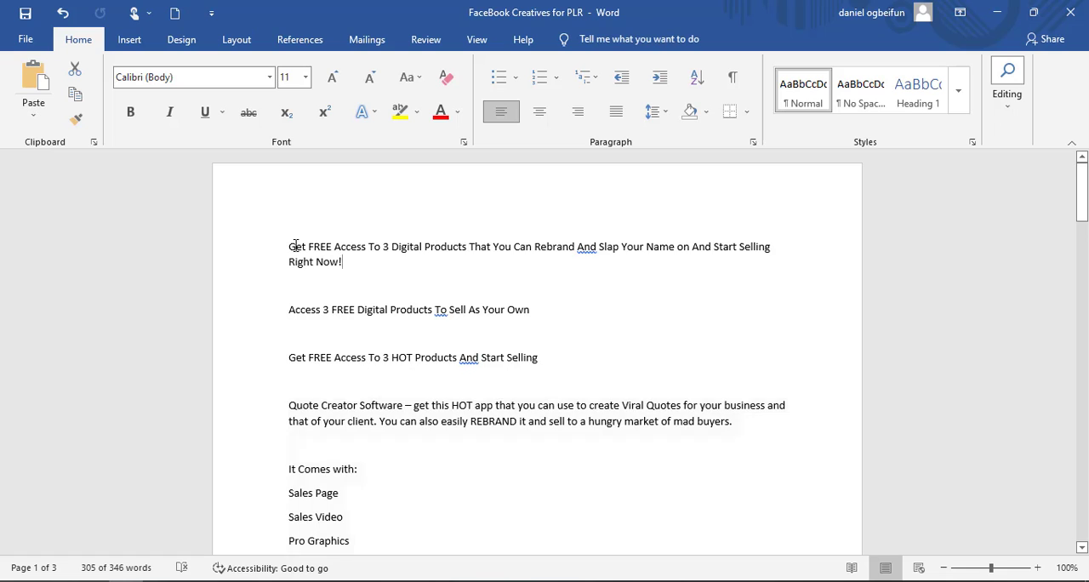
triple_click(295, 247)
right_click(315, 269)
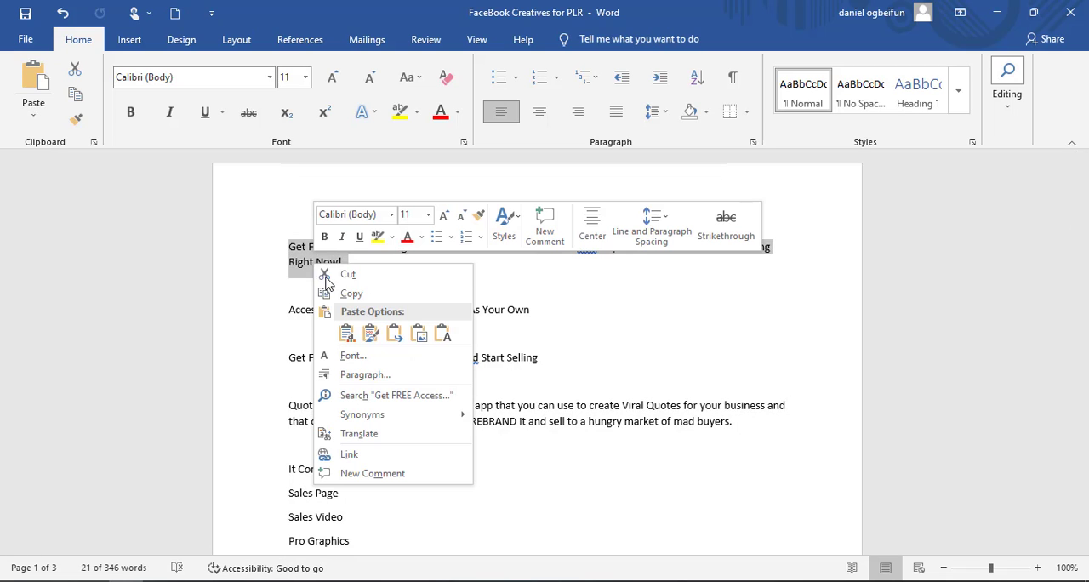
click(336, 292)
- Set the ad's primary text to "Get FREE Access To 3 Digital Products That You Can Rebrand And Slap Your Name on And Start Selling Right Now"
mouse_move(440, 578)
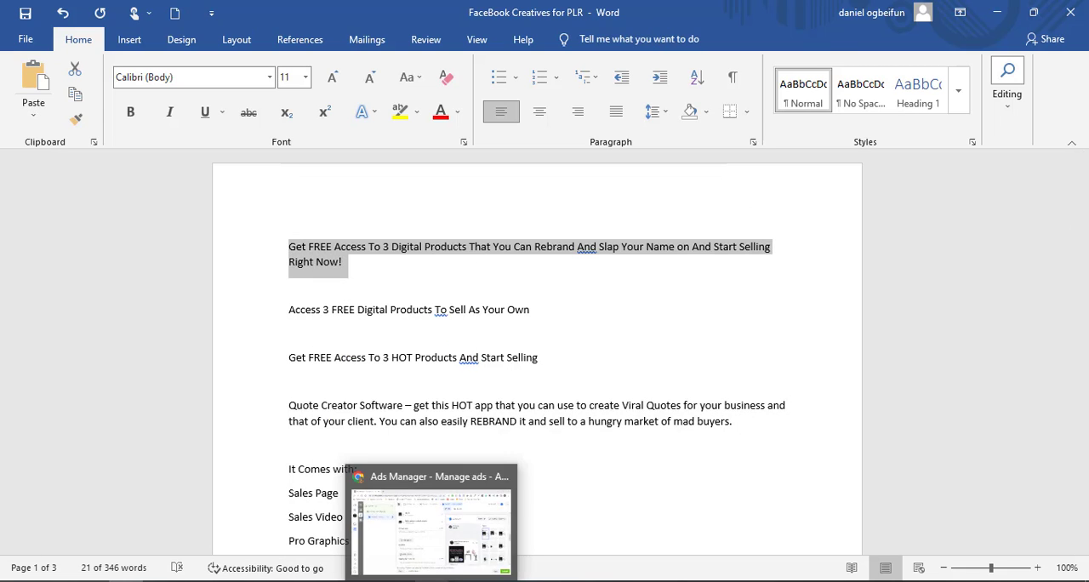
click(431, 521)
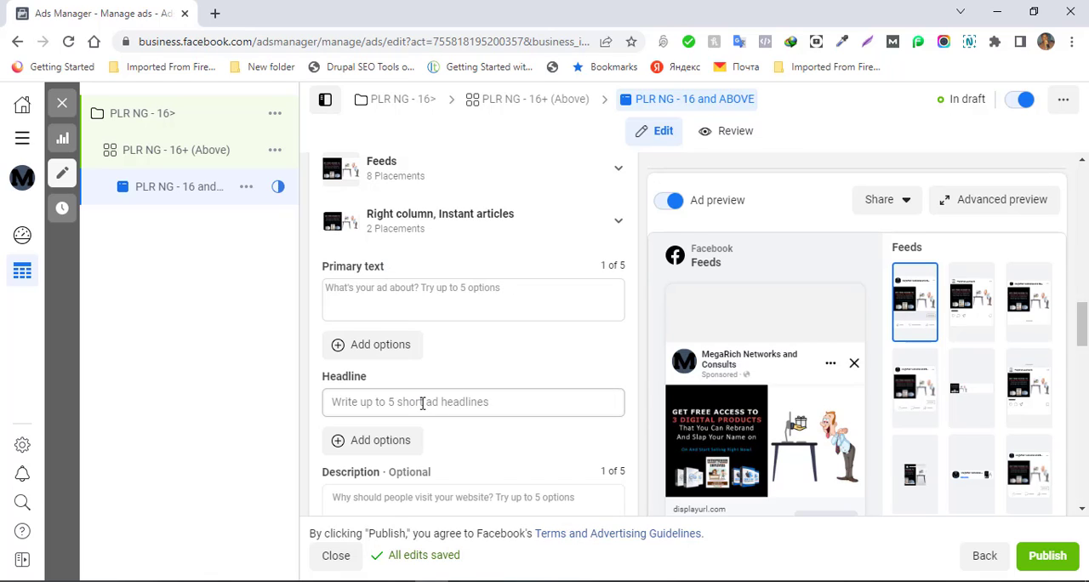
drag(1083, 330, 1083, 475)
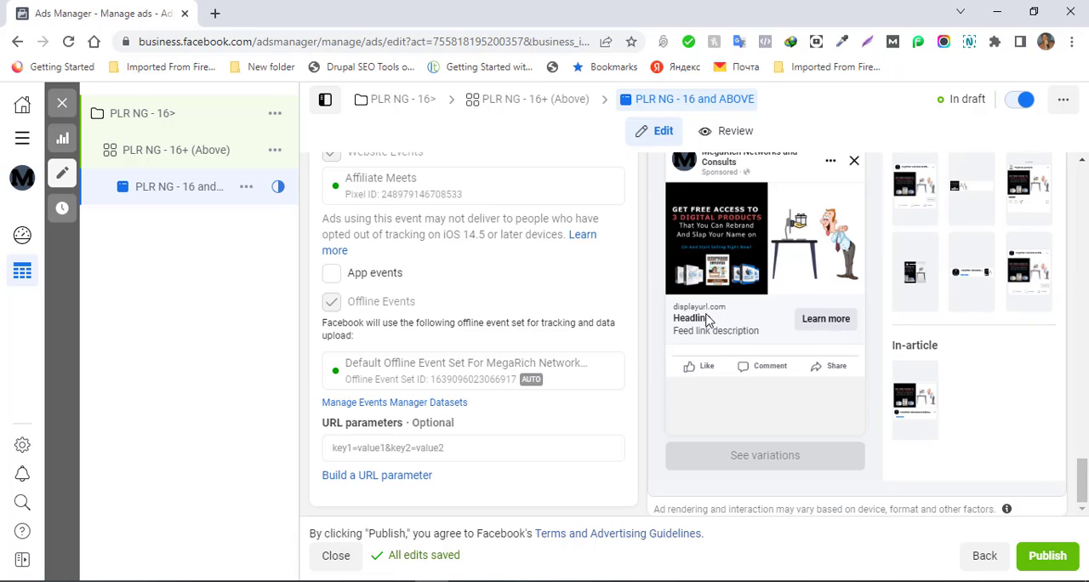
drag(1083, 483, 1077, 405)
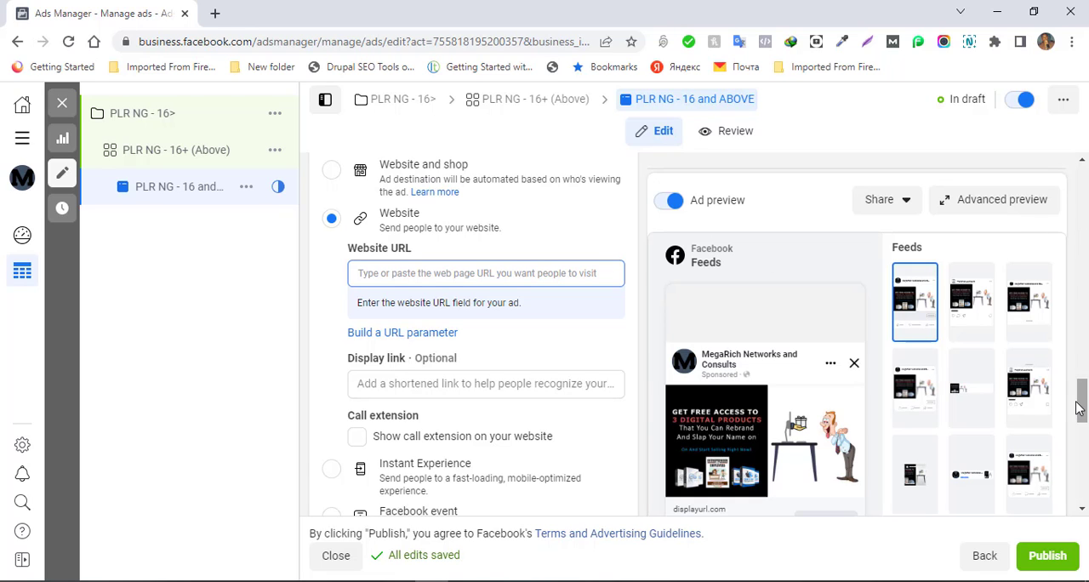
drag(1079, 411, 1079, 309)
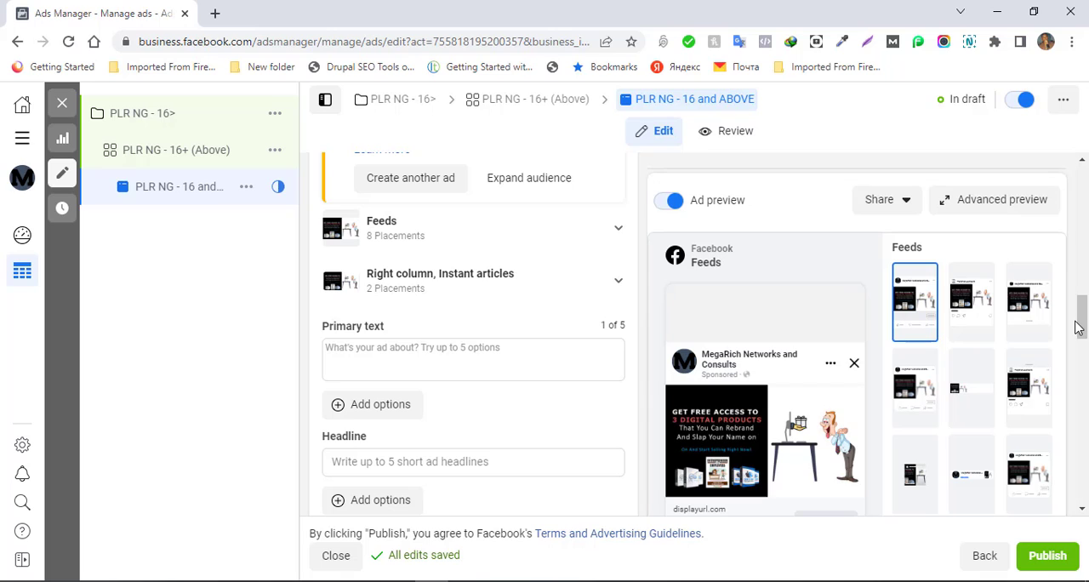
click(458, 352)
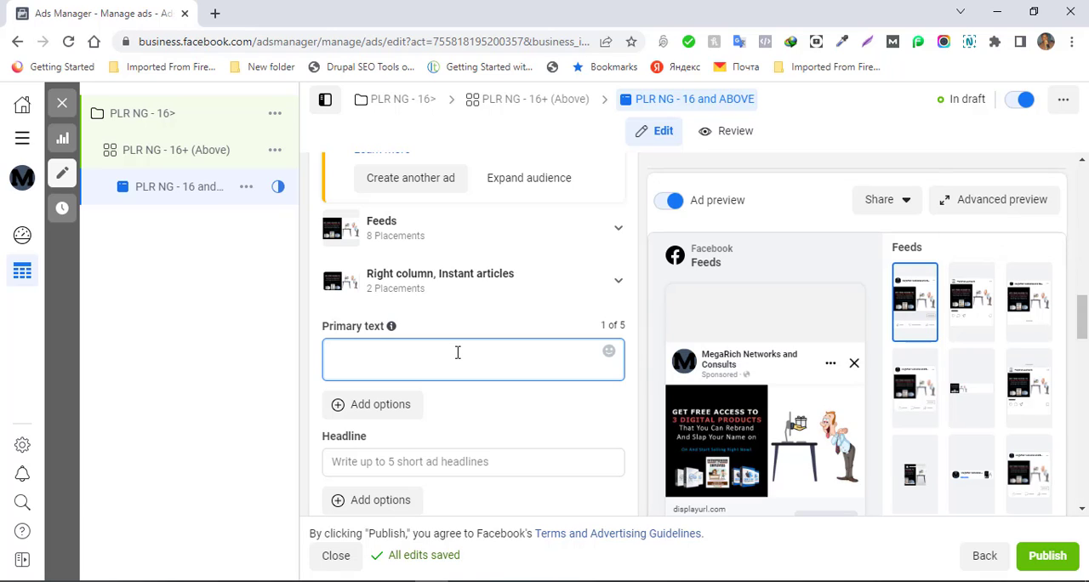
key(ctrl+v)
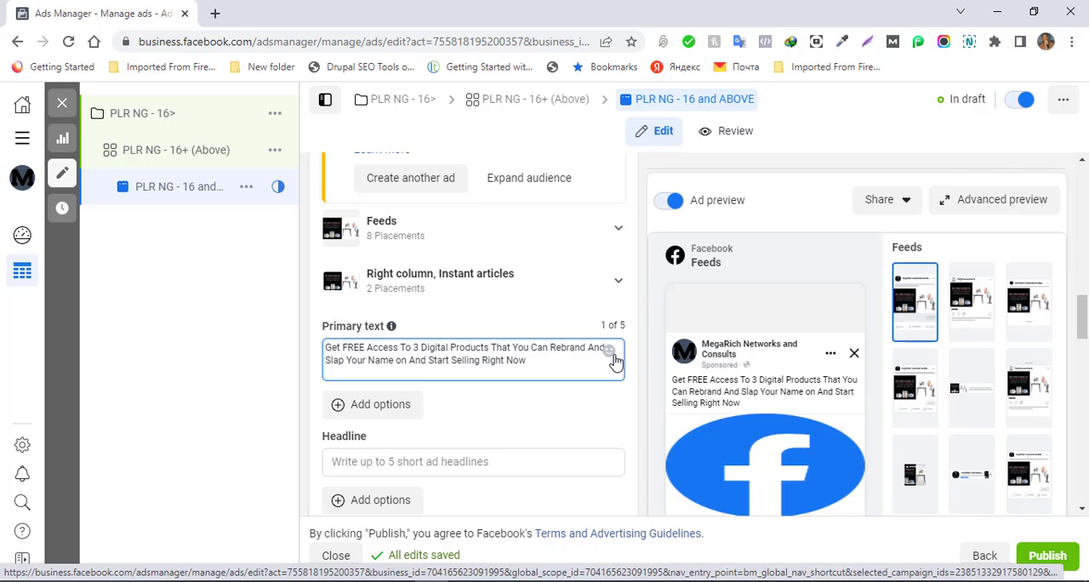
- Open the Emojipedia website in a new browser tab alongside Ads Manager
click(214, 13)
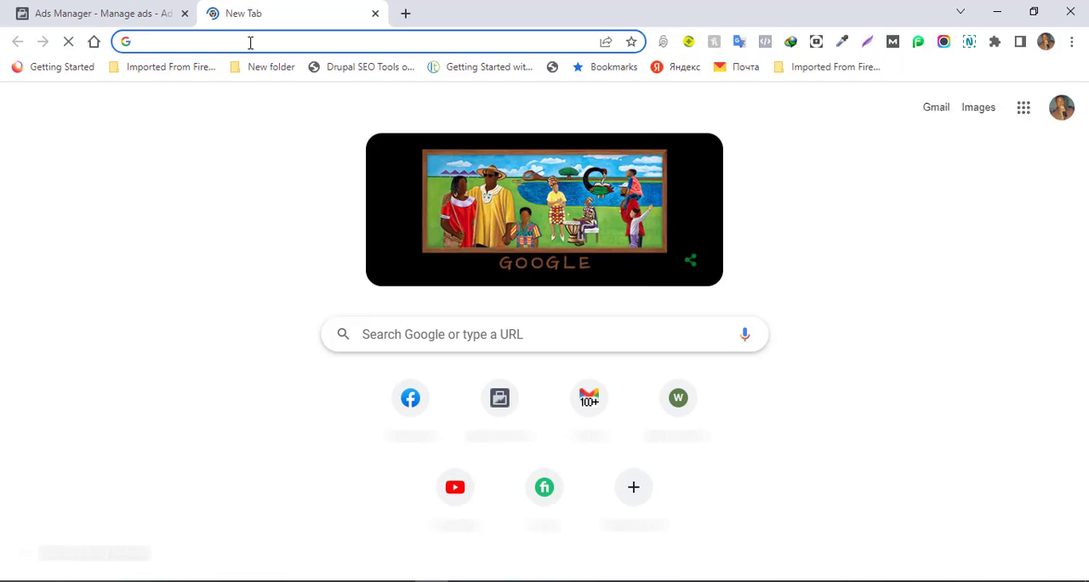
text(emojipedia)
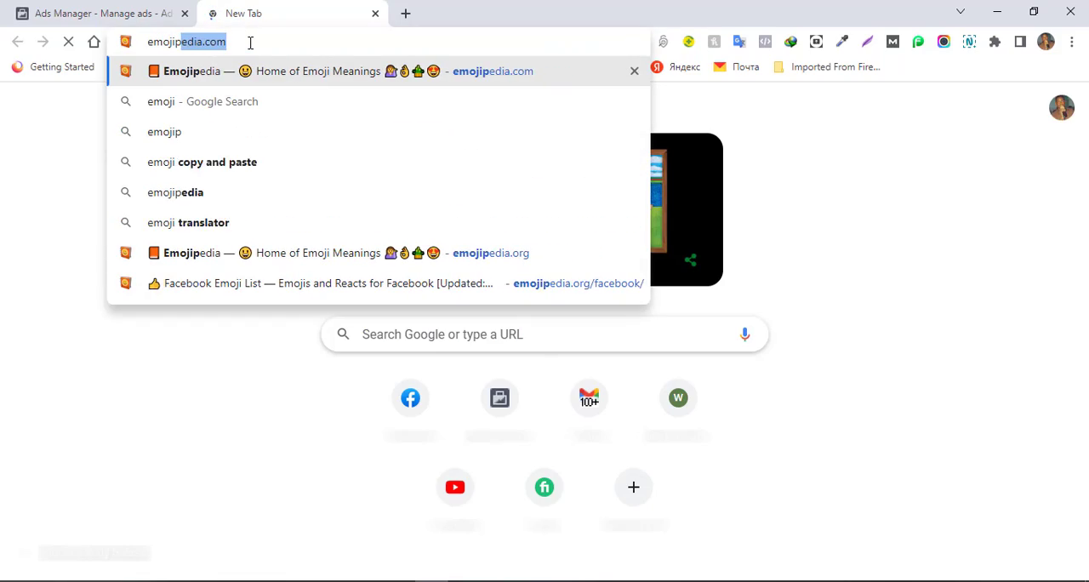
key(Return)
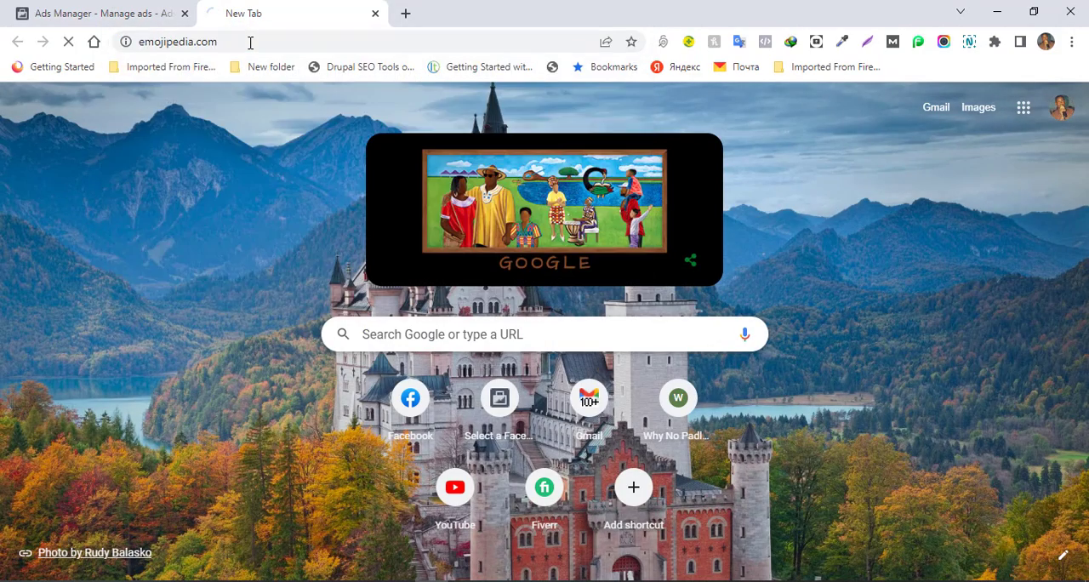
click(137, 13)
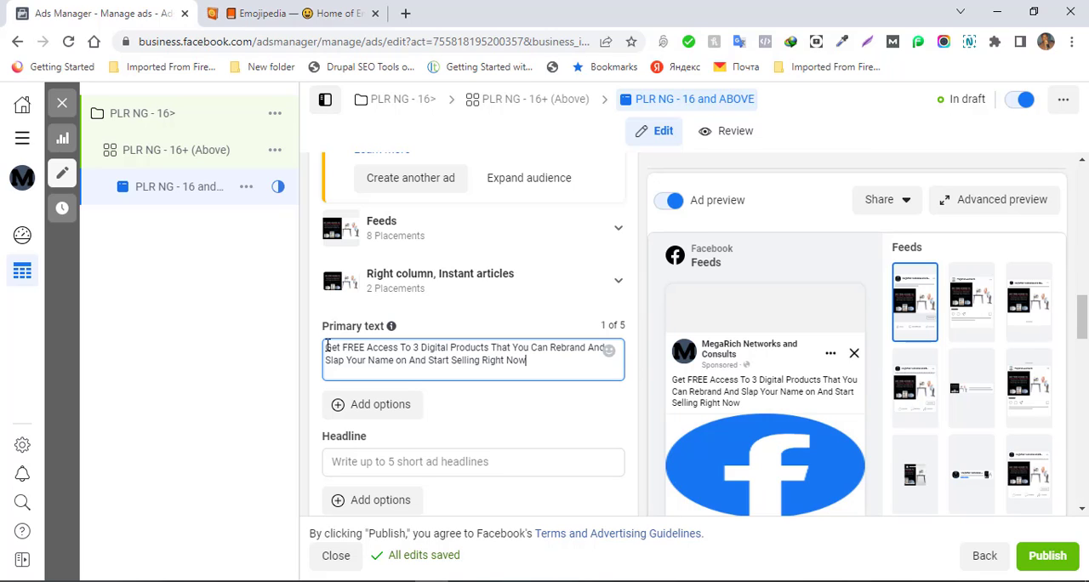
click(258, 11)
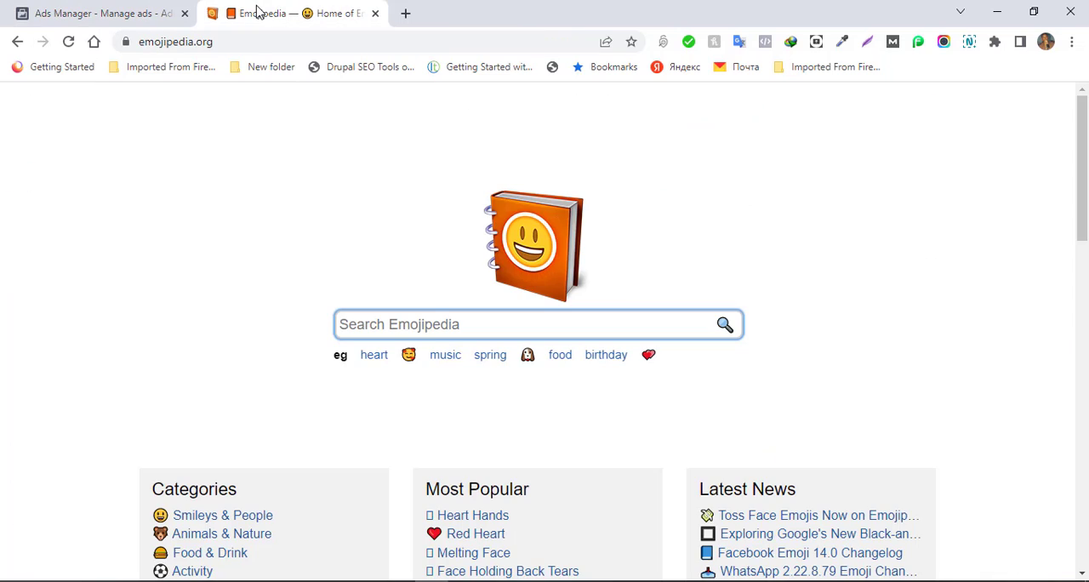
- Search Emojipedia for "flash" and open the High Voltage emoji's page
click(412, 330)
text(flash)
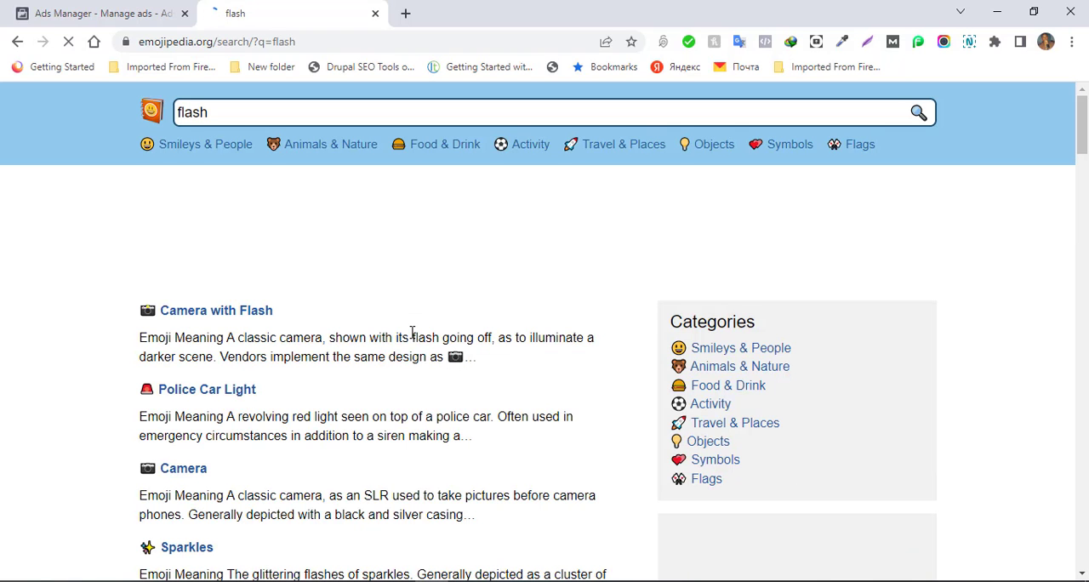
scroll(412, 332, down, 1)
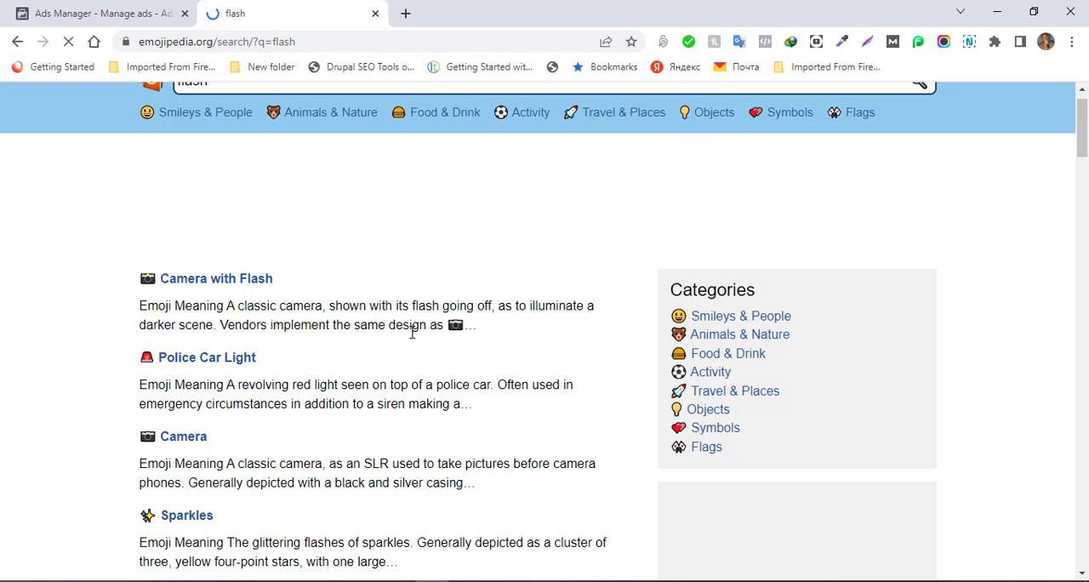
scroll(411, 331, down, 1)
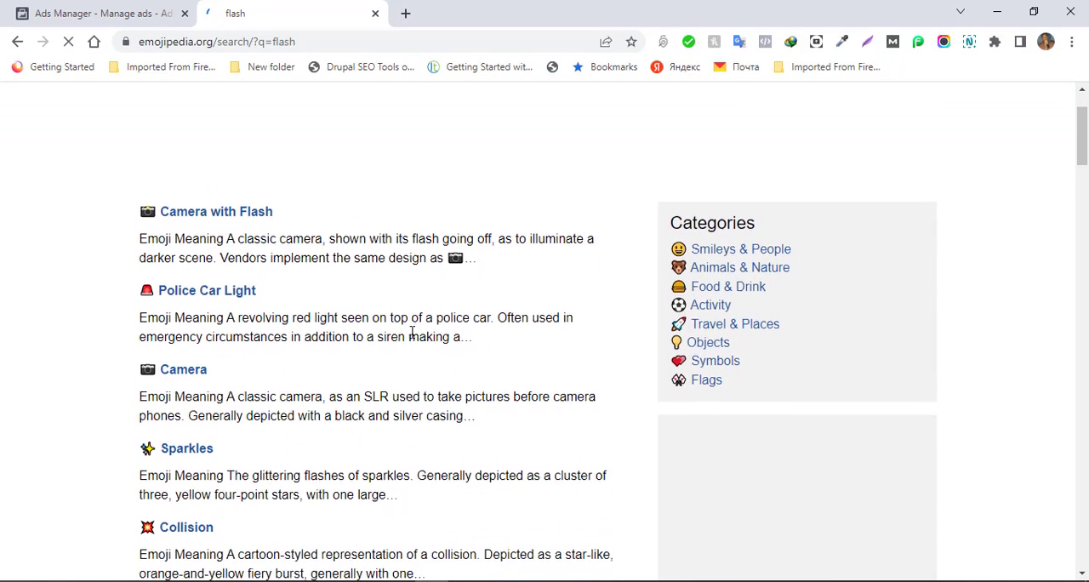
scroll(412, 332, down, 3)
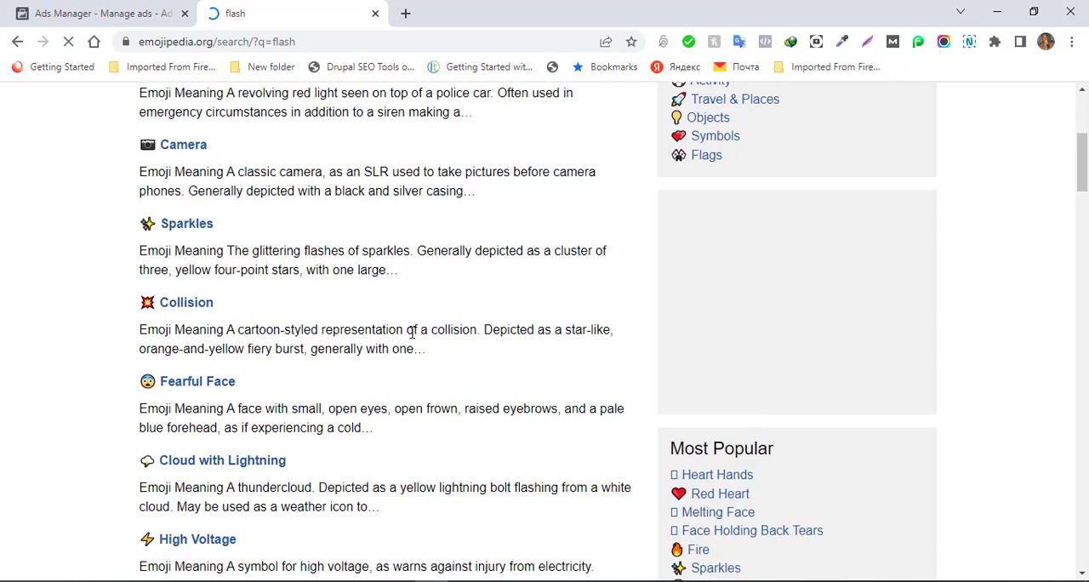
scroll(411, 332, down, 4)
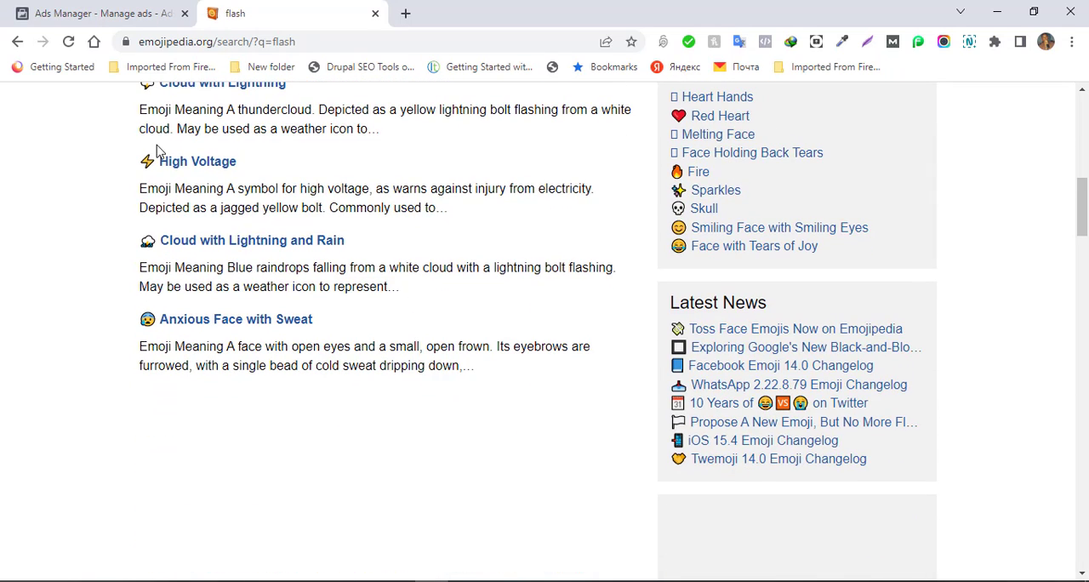
click(173, 168)
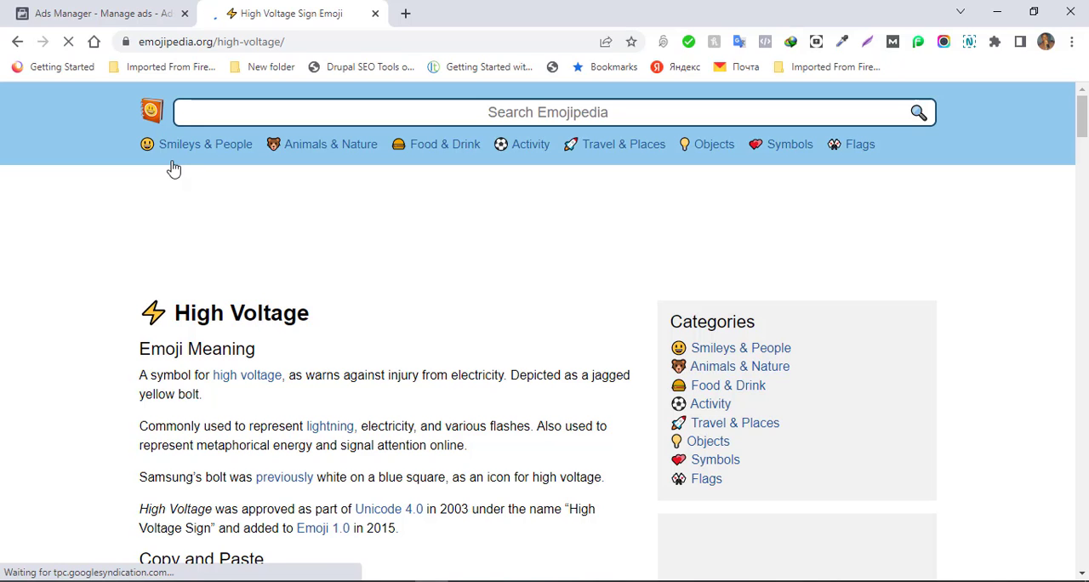
- Copy the High Voltage emoji and insert it at both the start and the end of the ad's primary text
scroll(173, 167, down, 3)
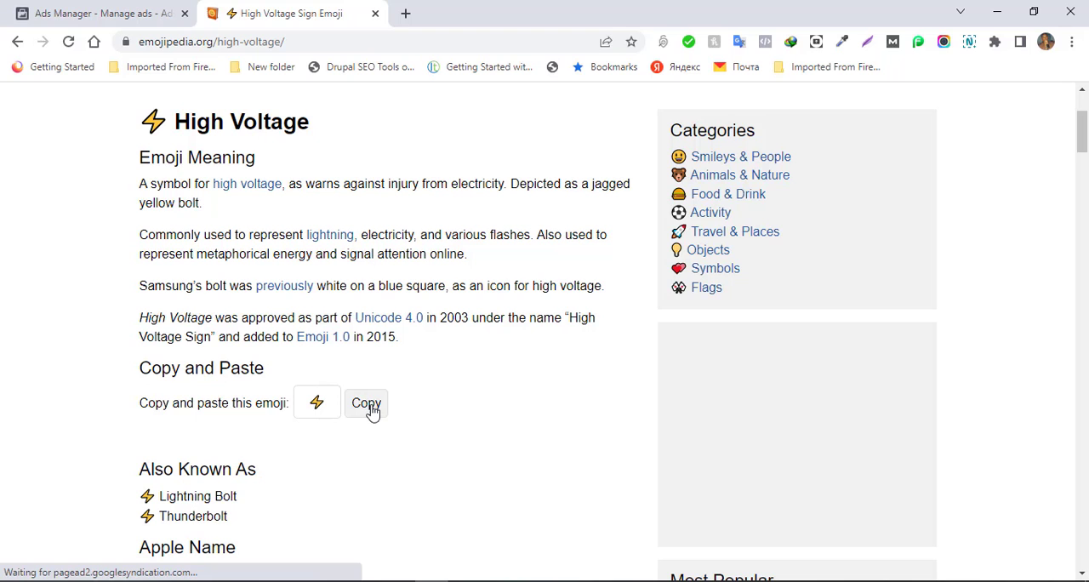
click(372, 407)
scroll(373, 413, down, 2)
scroll(372, 413, down, 1)
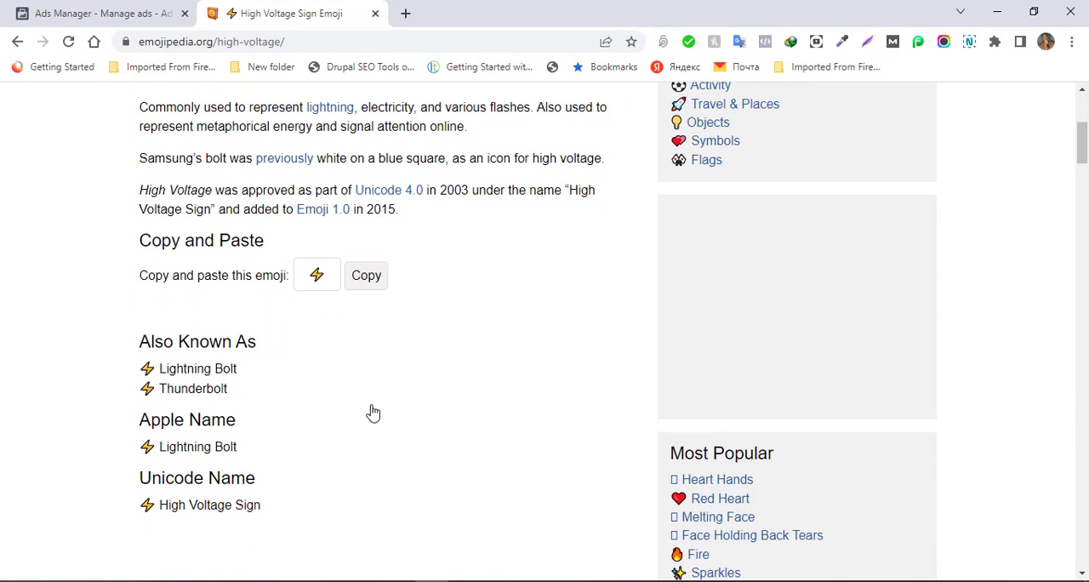
click(100, 12)
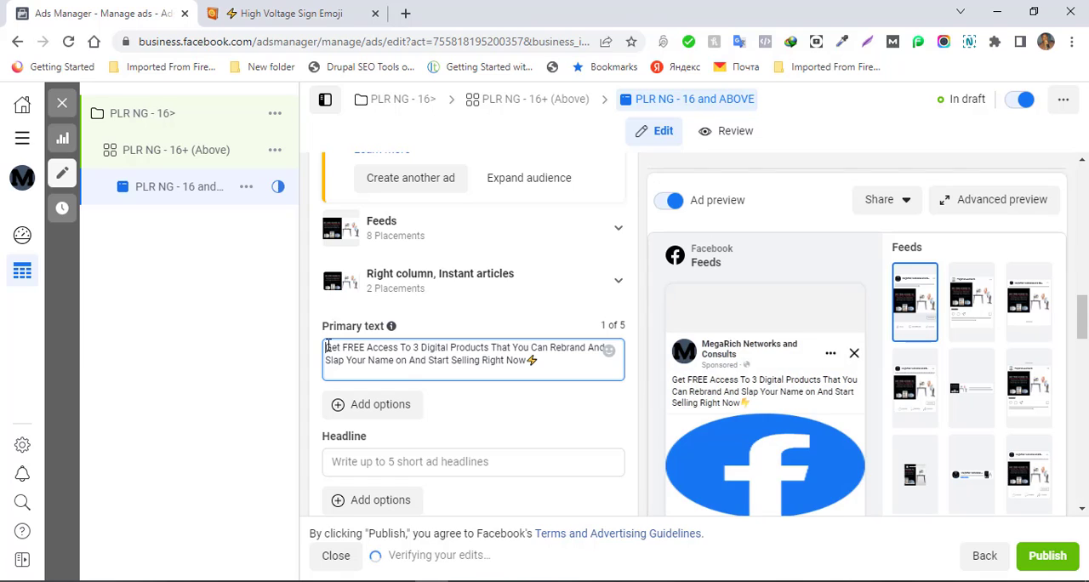
click(328, 347)
key(ctrl+v)
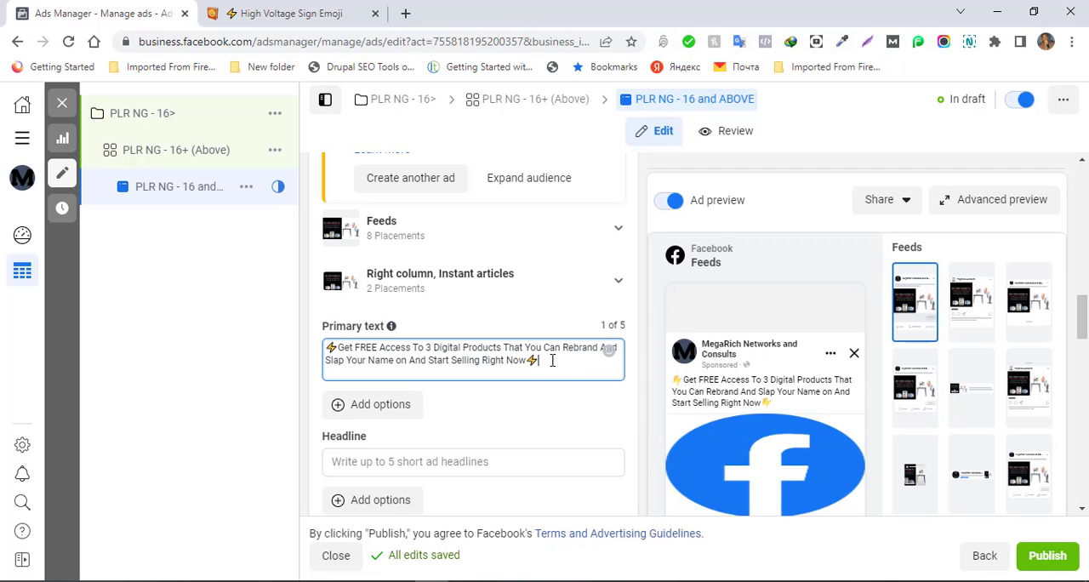
key(Return)
key(Return)
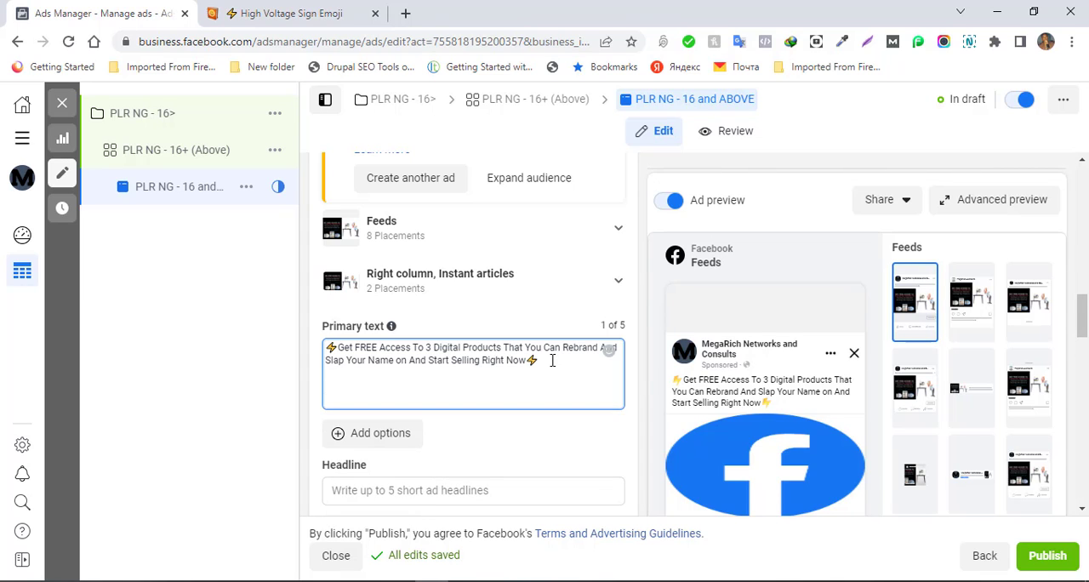
key(BackSpace)
key(BackSpace)
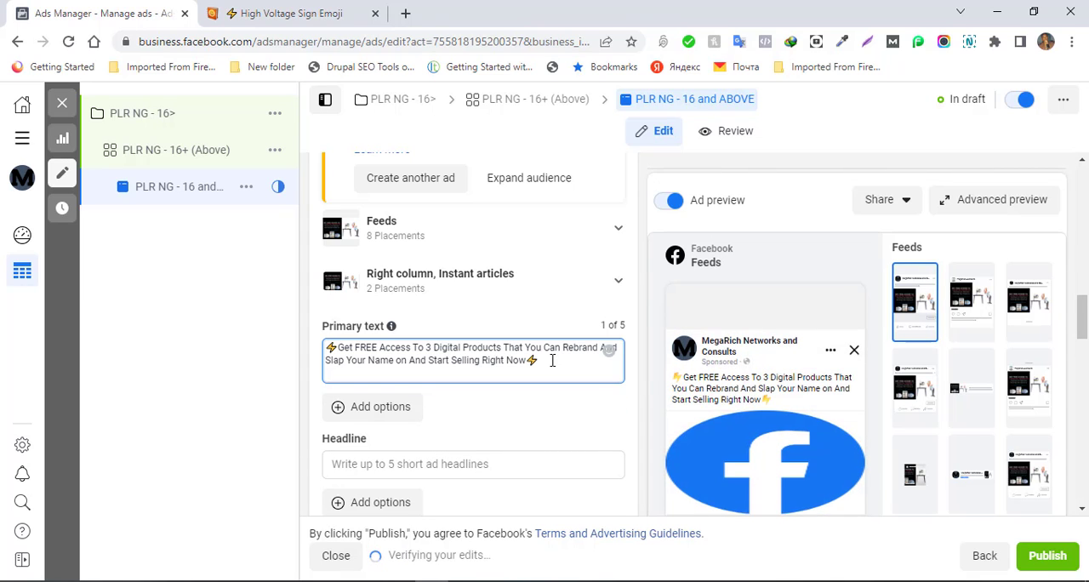
- Copy the ad body from "Quote Creator Software" to "I will be taking them offline very soon." in Word and paste it below the primary text's opening line
key(BackSpace)
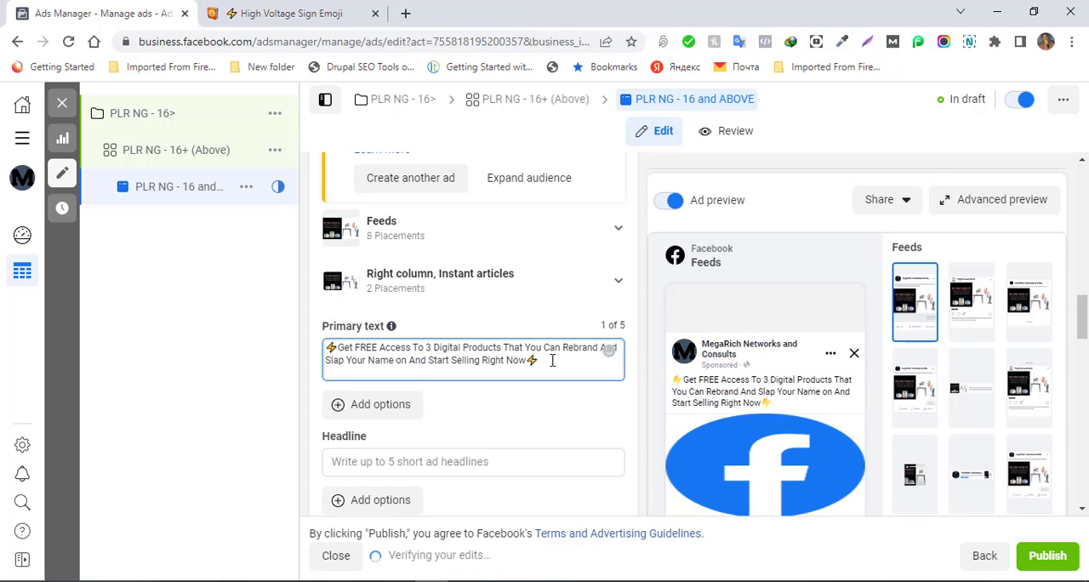
key(Return)
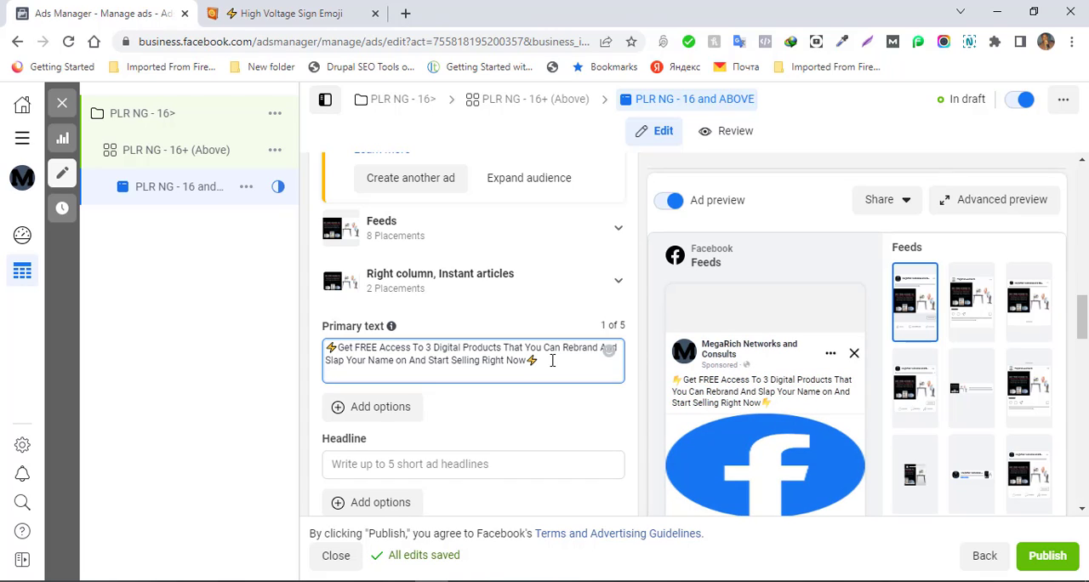
key(Return)
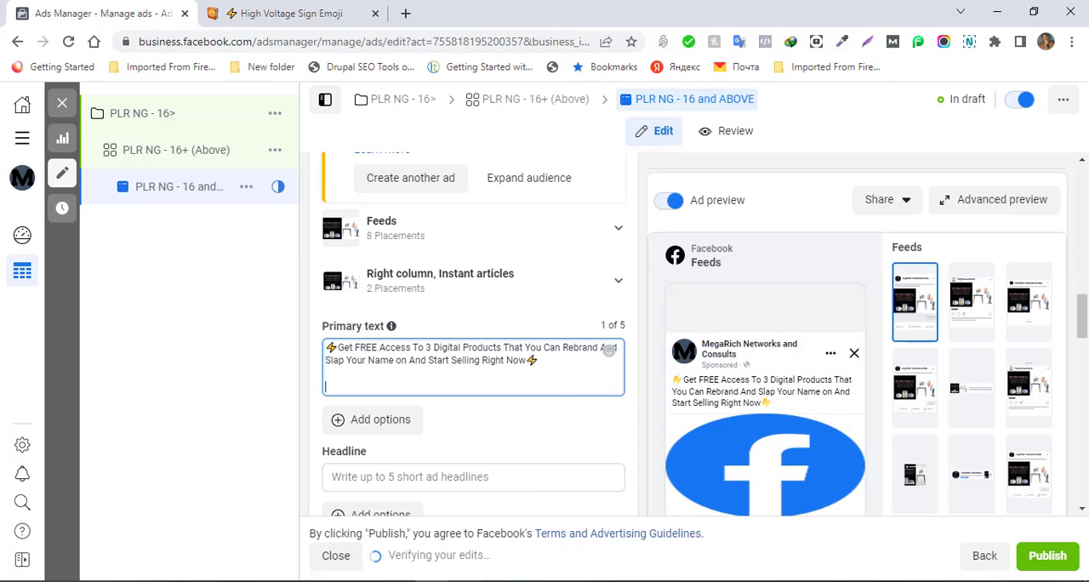
click(126, 581)
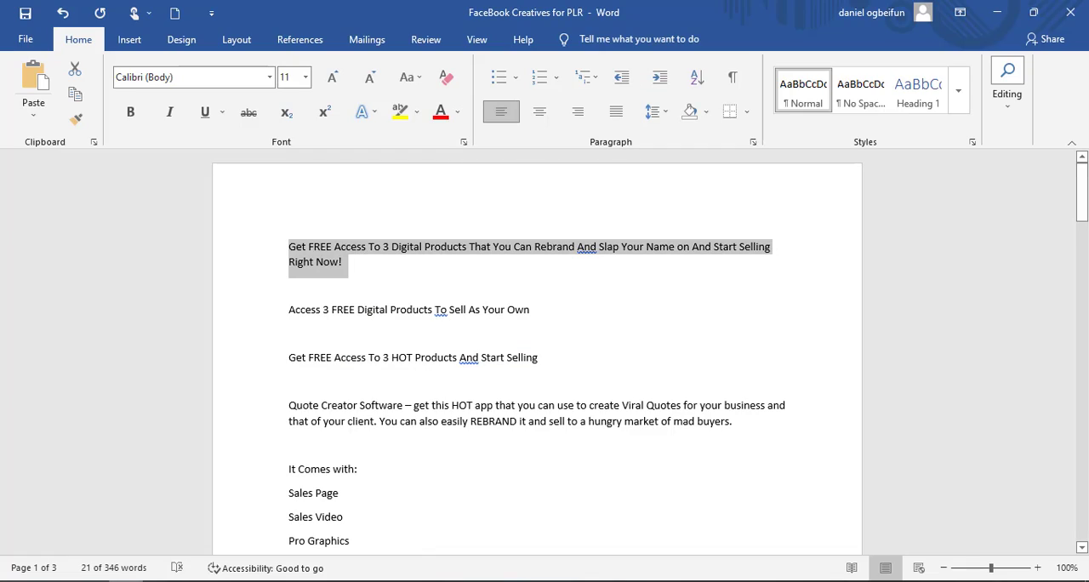
click(289, 402)
drag(288, 403, 559, 448)
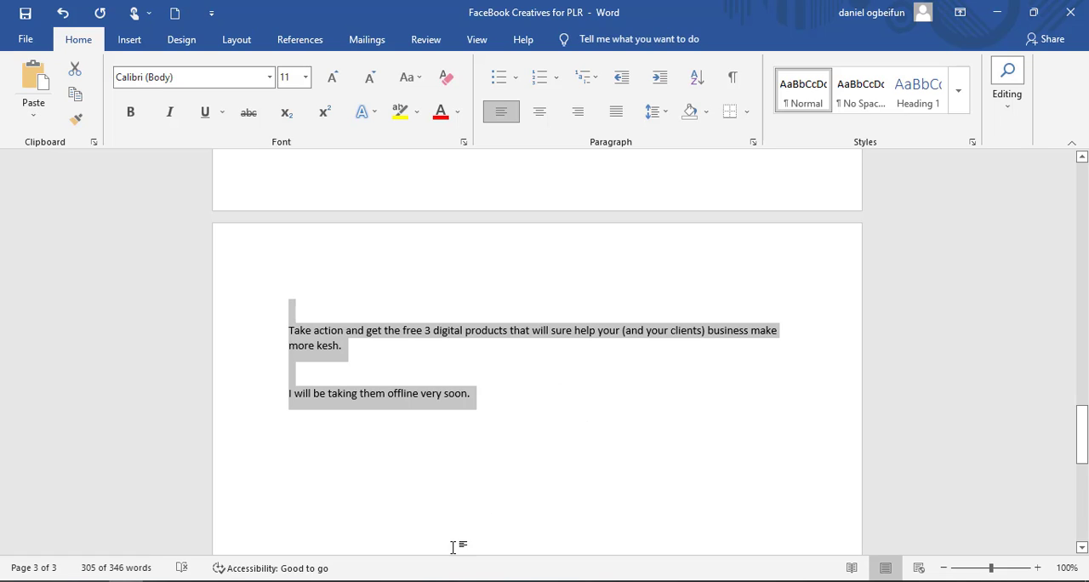
click(433, 581)
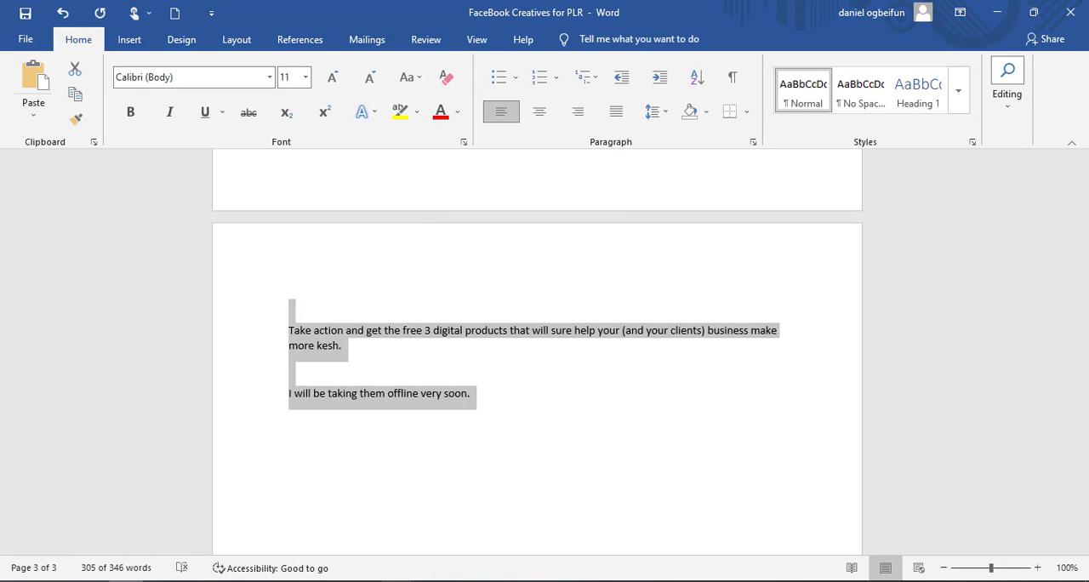
click(433, 528)
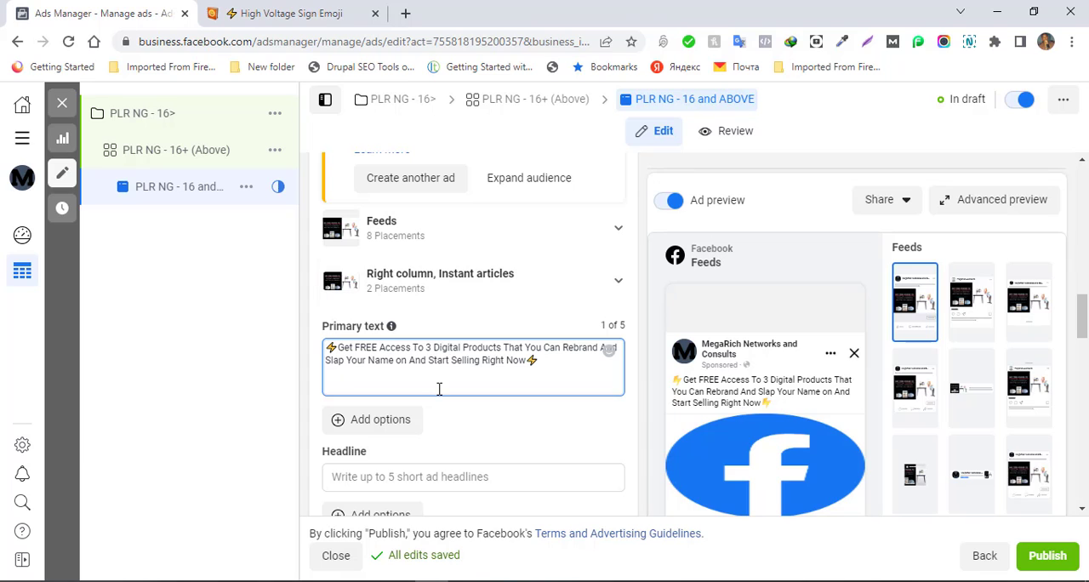
key(ctrl+v)
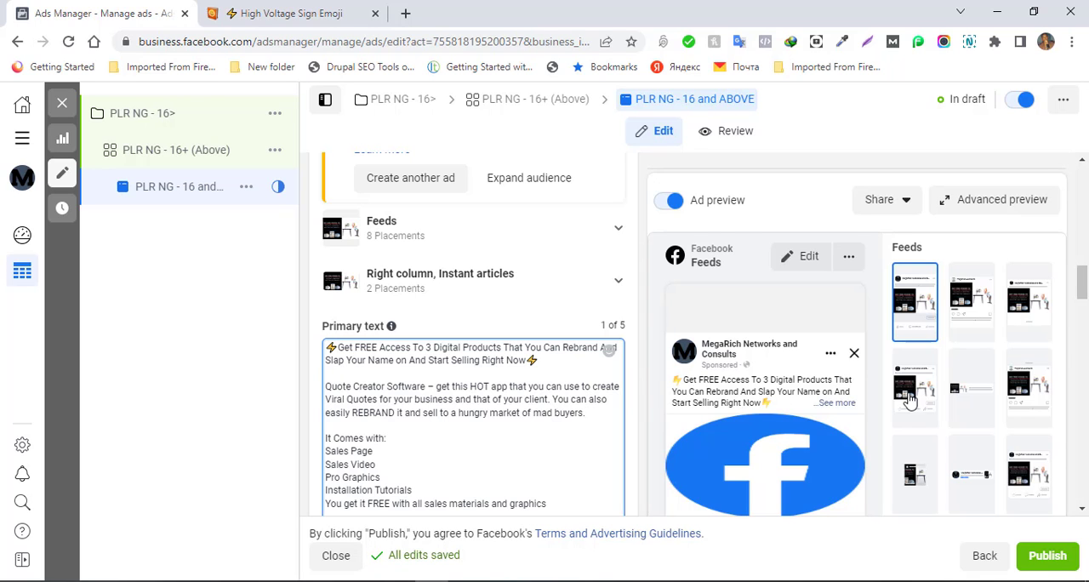
drag(1080, 282, 1081, 493)
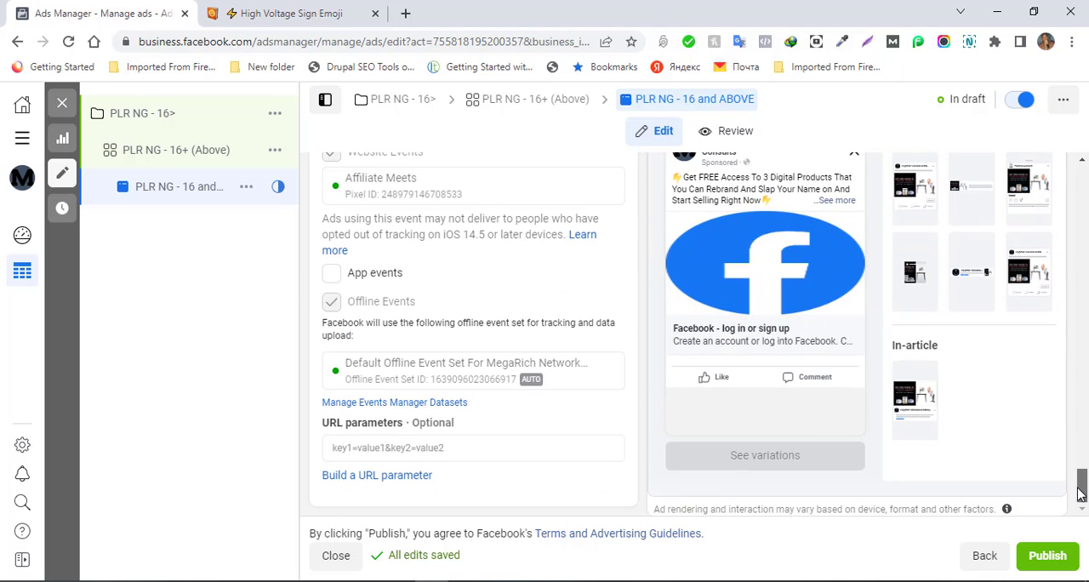
drag(1080, 491, 1060, 293)
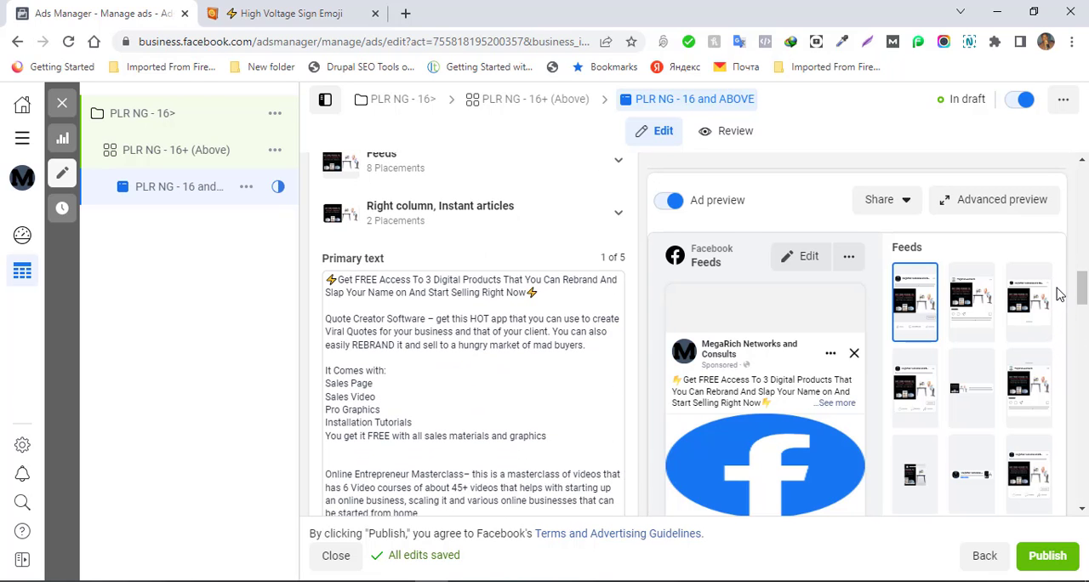
click(426, 314)
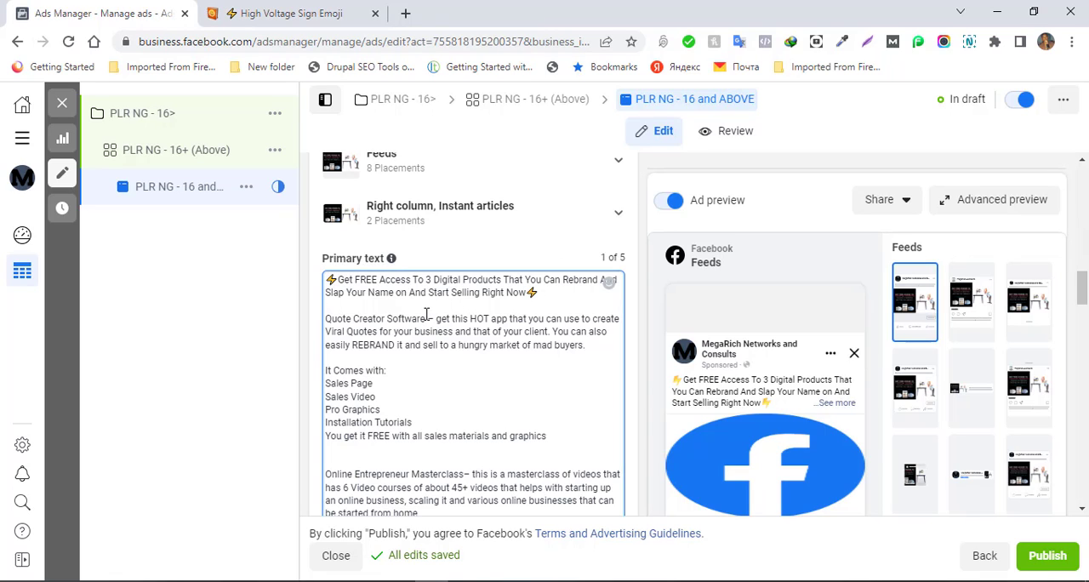
drag(427, 314, 324, 315)
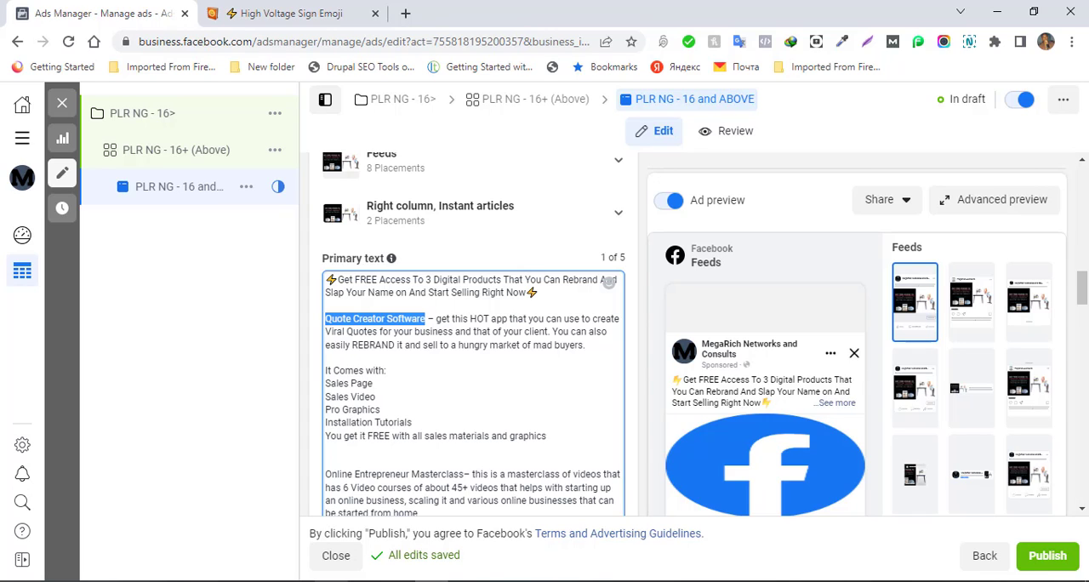
mouse_move(127, 581)
click(425, 317)
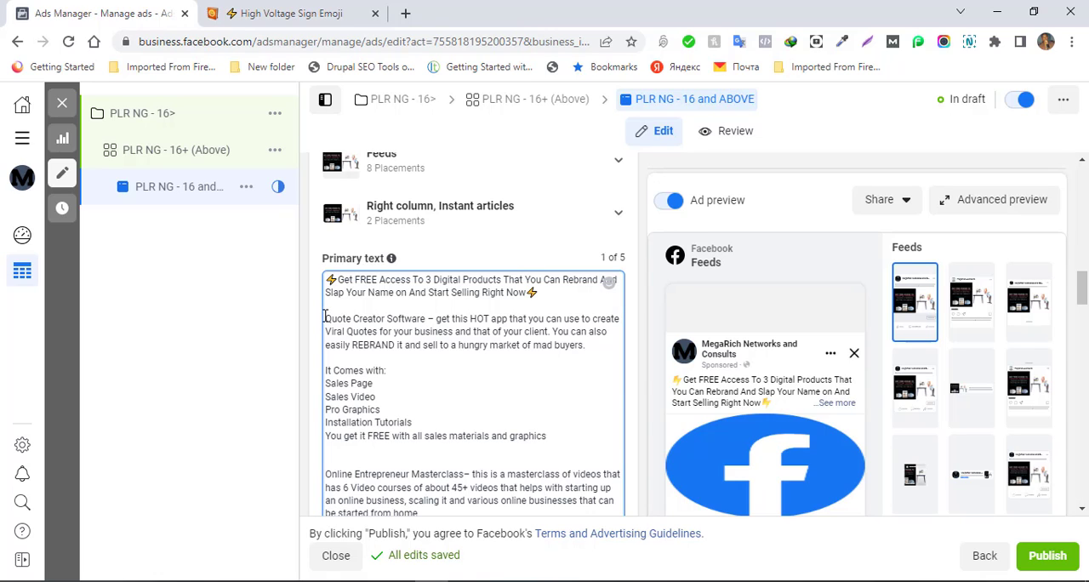
- Switch to Emojipedia and search it for "attention"
click(262, 19)
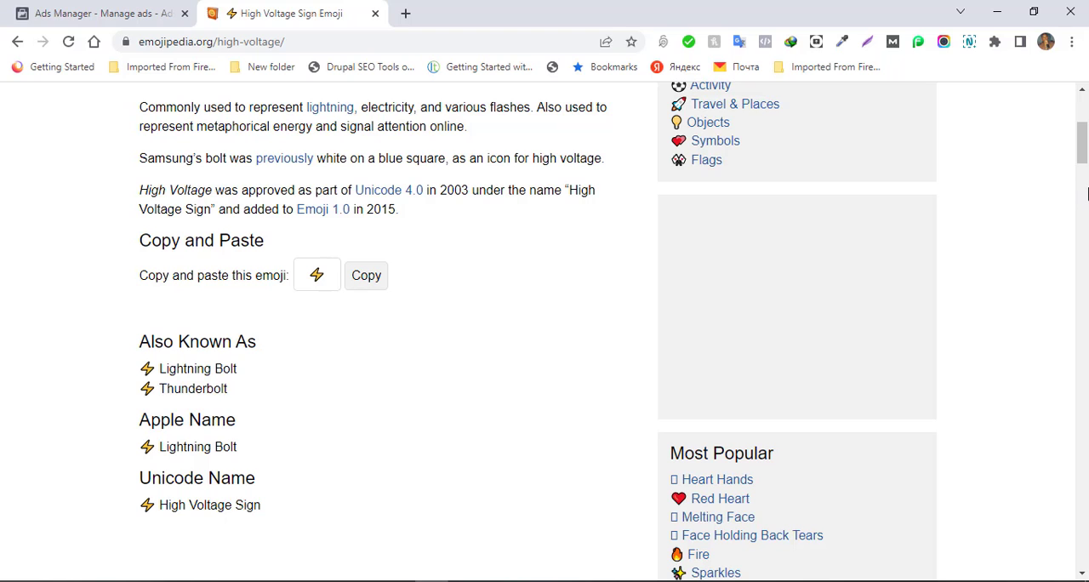
drag(1082, 159, 1081, 113)
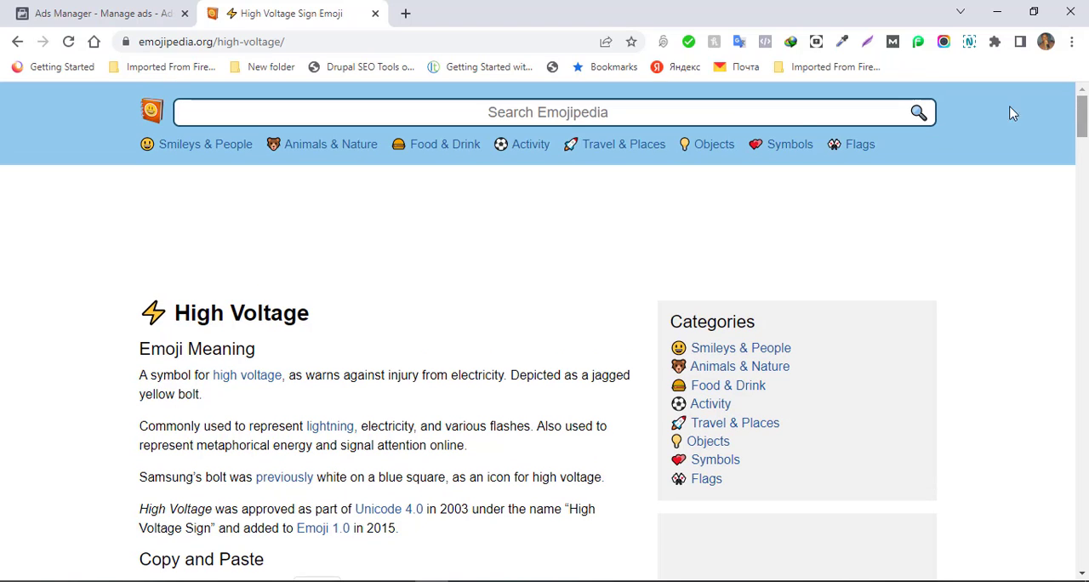
click(483, 111)
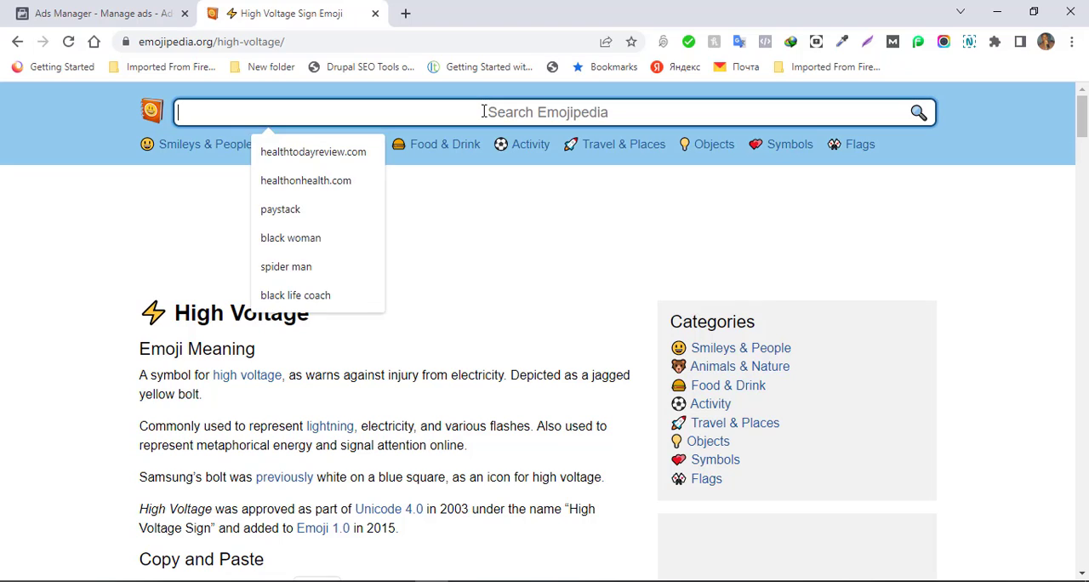
text(attention)
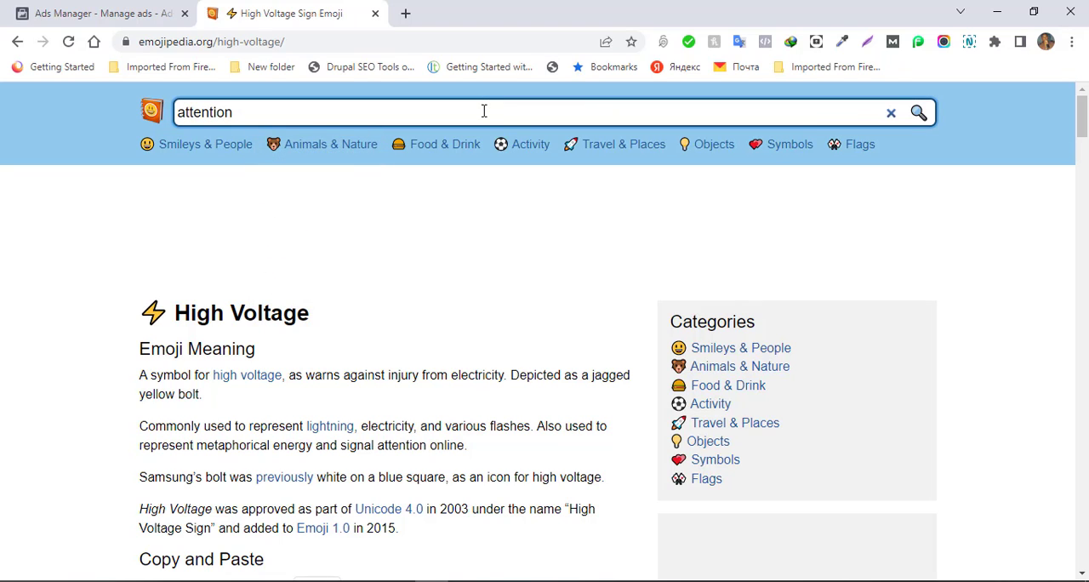
key(Return)
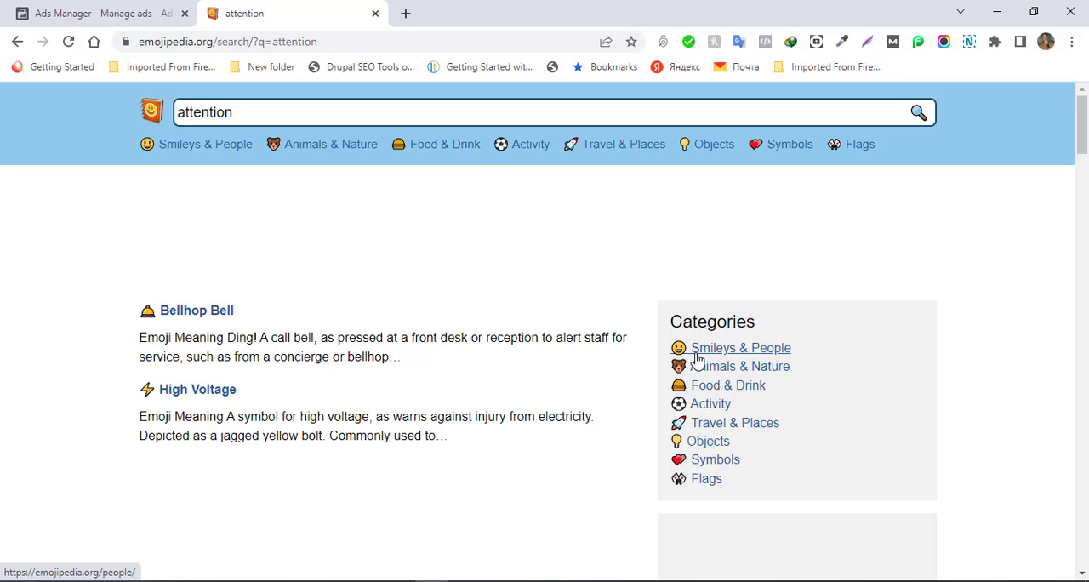
click(117, 17)
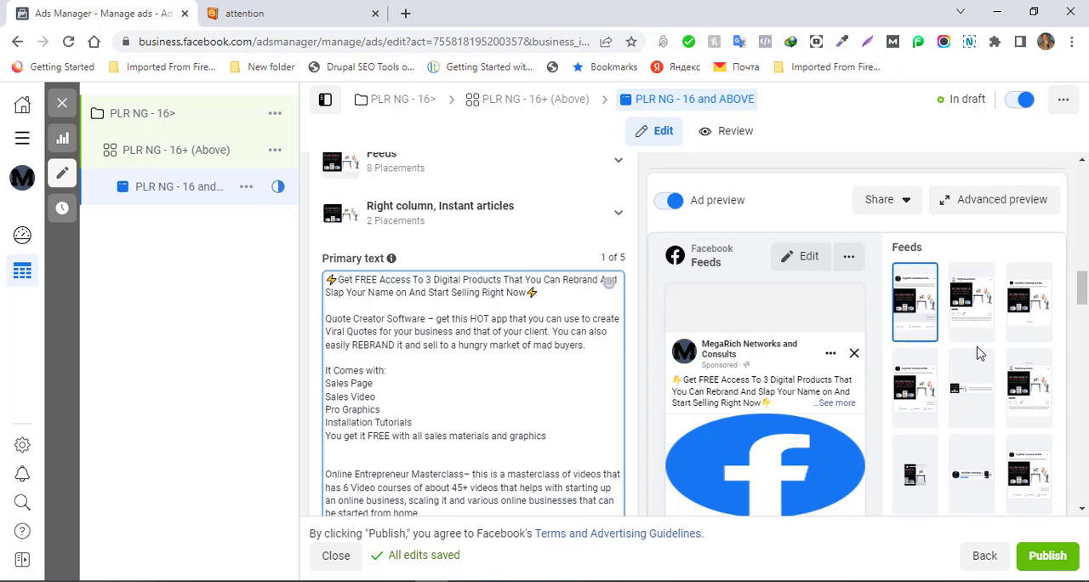
click(1084, 293)
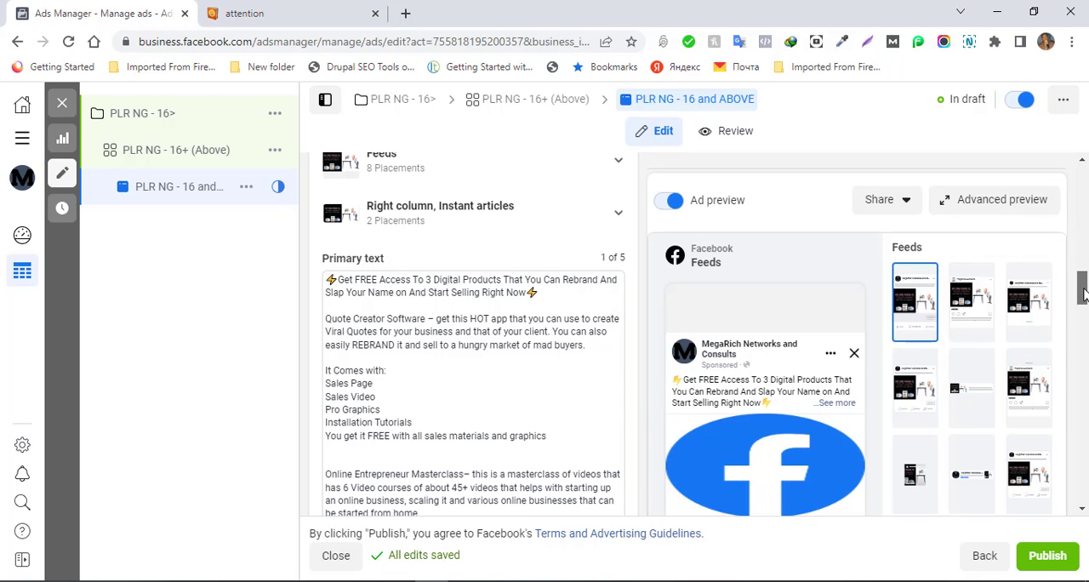
mouse_move(1084, 294)
mouse_down()
mouse_move(1082, 379)
mouse_move(1070, 286)
mouse_up()
scroll(1069, 286, down, 1)
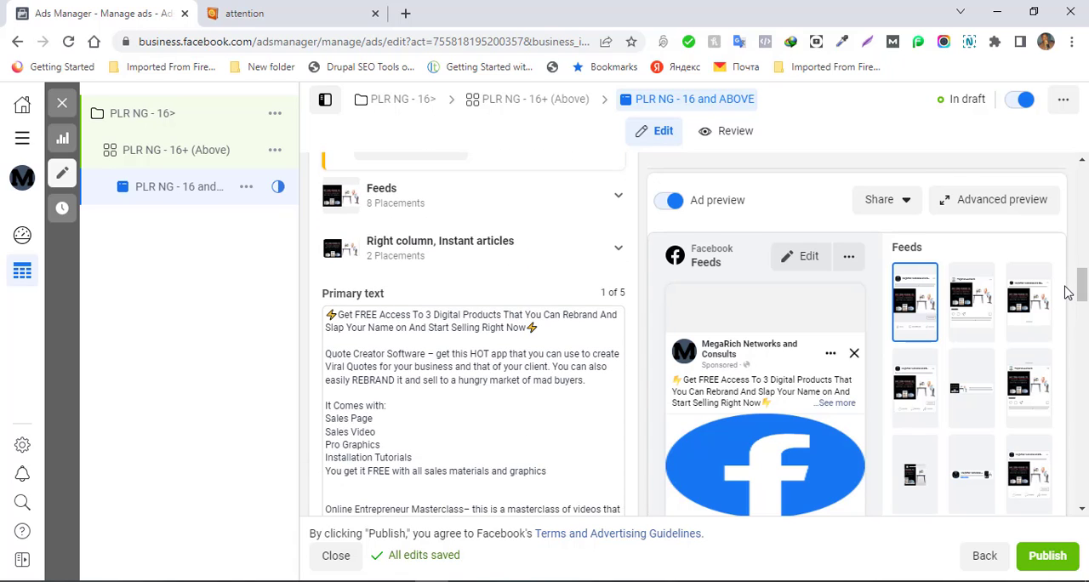
- Open the Bellhop Bell emoji's page from the Emojipedia results and copy the emoji
click(264, 11)
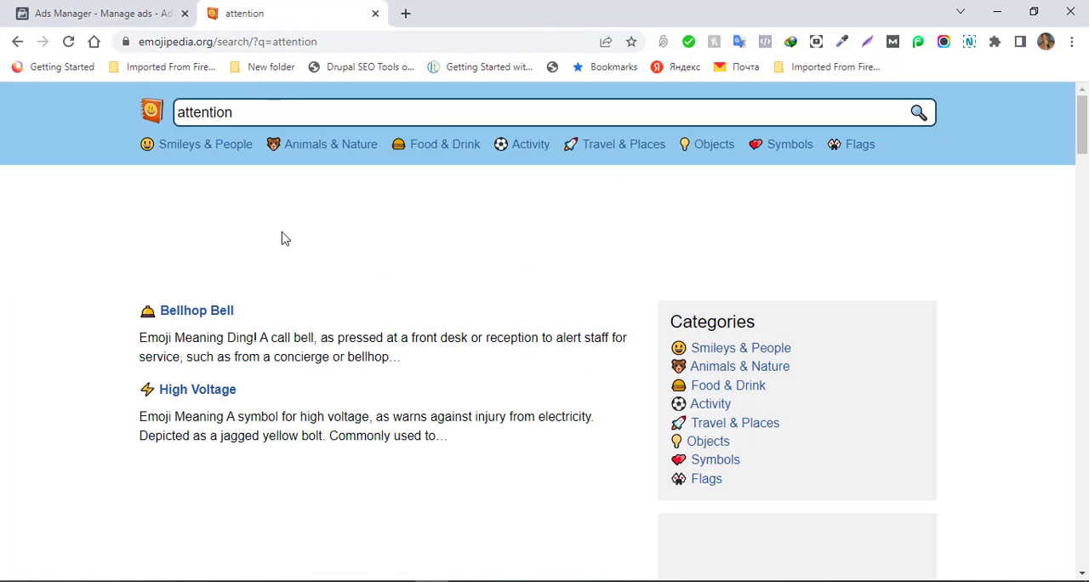
click(204, 315)
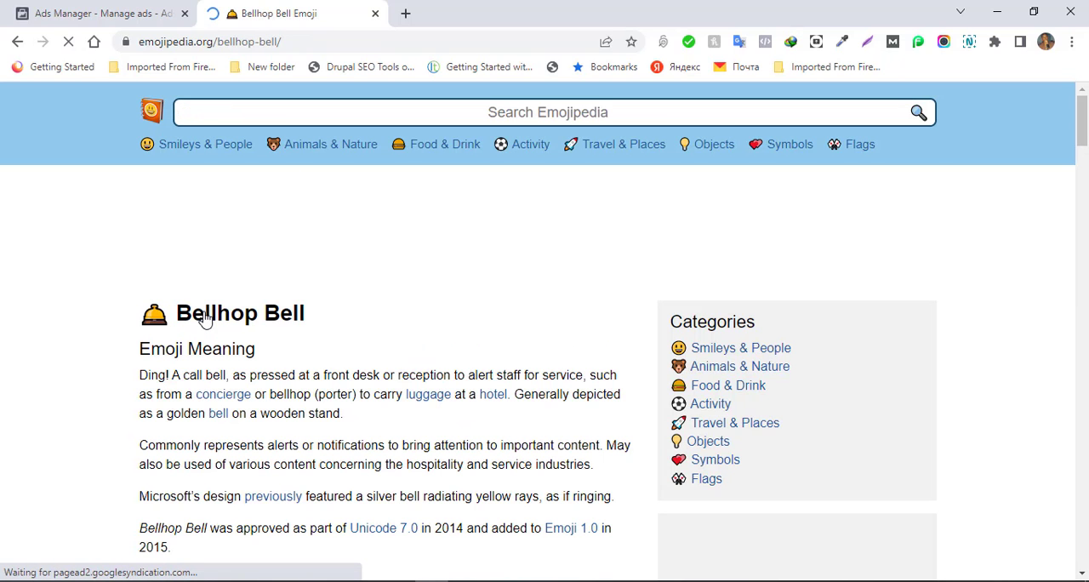
drag(1075, 128, 1079, 172)
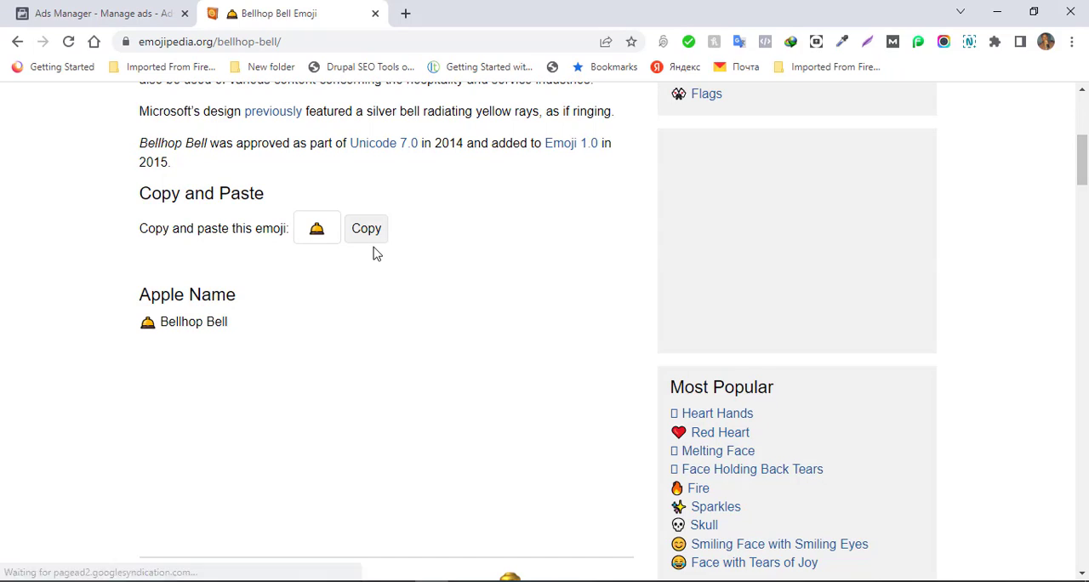
click(355, 238)
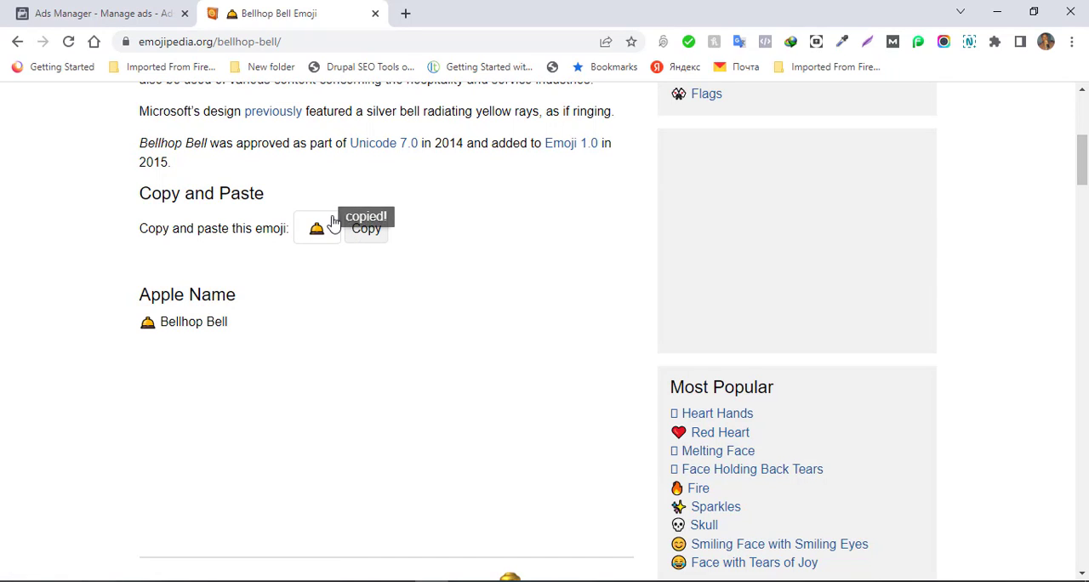
- In the ad's primary text, insert the bell emoji before "Quote Creator Software" and before "Online Entrepreneur Masterclass"
click(119, 14)
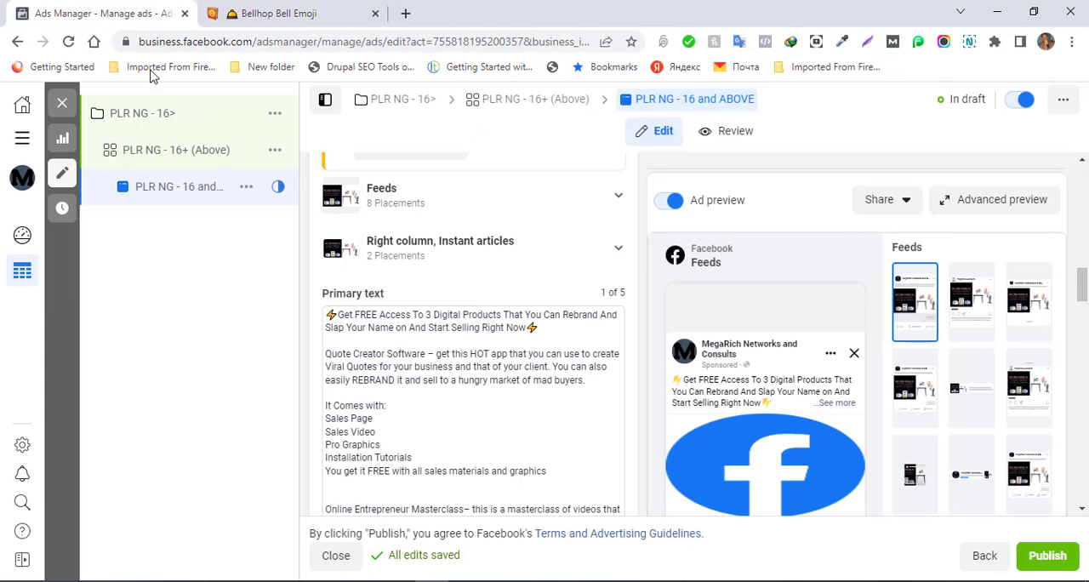
click(327, 353)
key(ctrl+v)
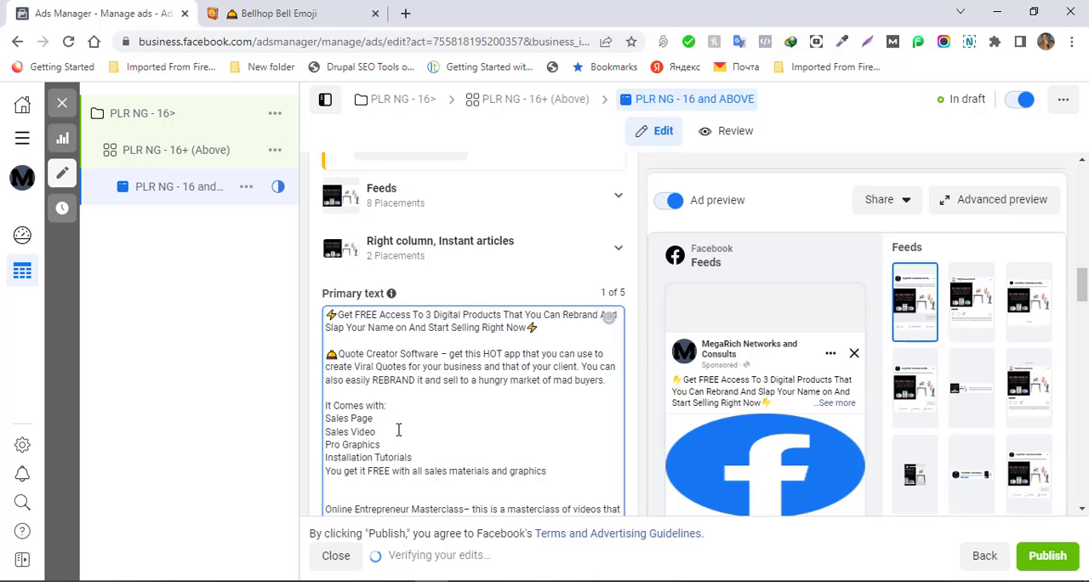
click(327, 509)
key(ctrl+v)
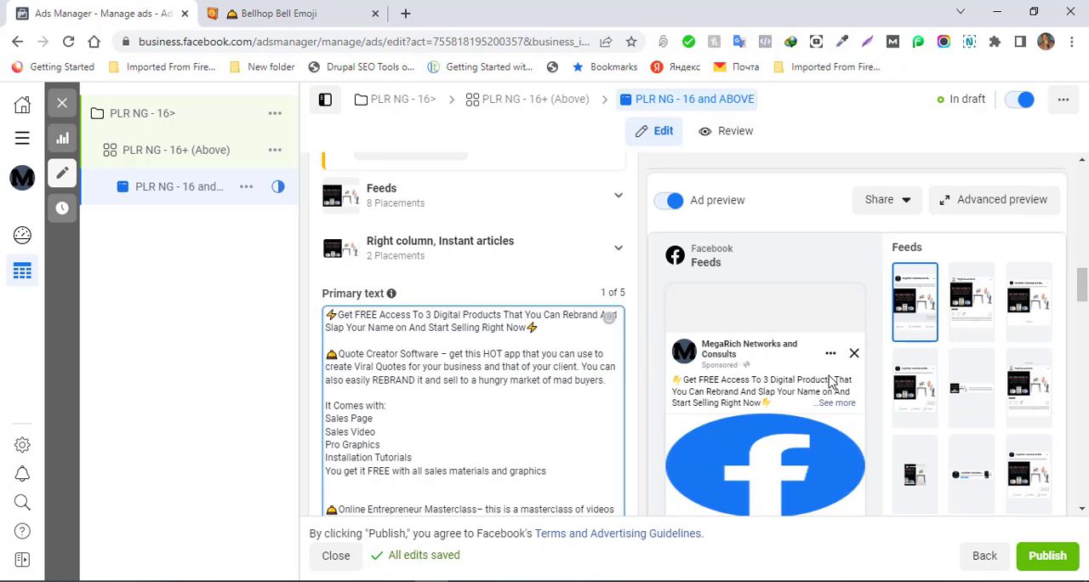
- Add a second bell emoji before "Online Entrepreneur Masterclass" and insert two before "Employees and Entrepreneurs eBook" in the primary text
drag(1081, 281, 1080, 317)
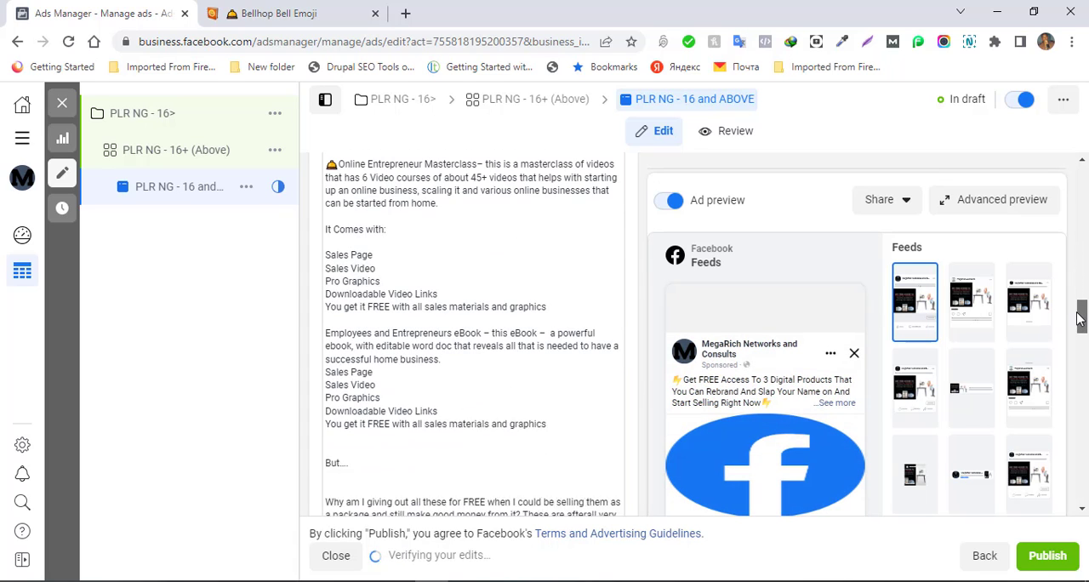
click(323, 320)
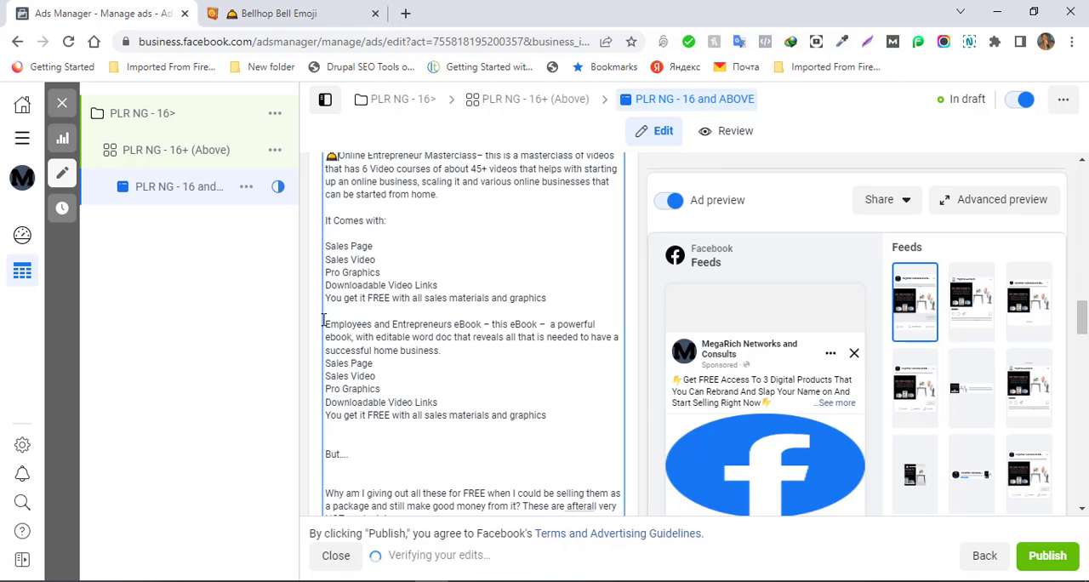
key(ctrl+v)
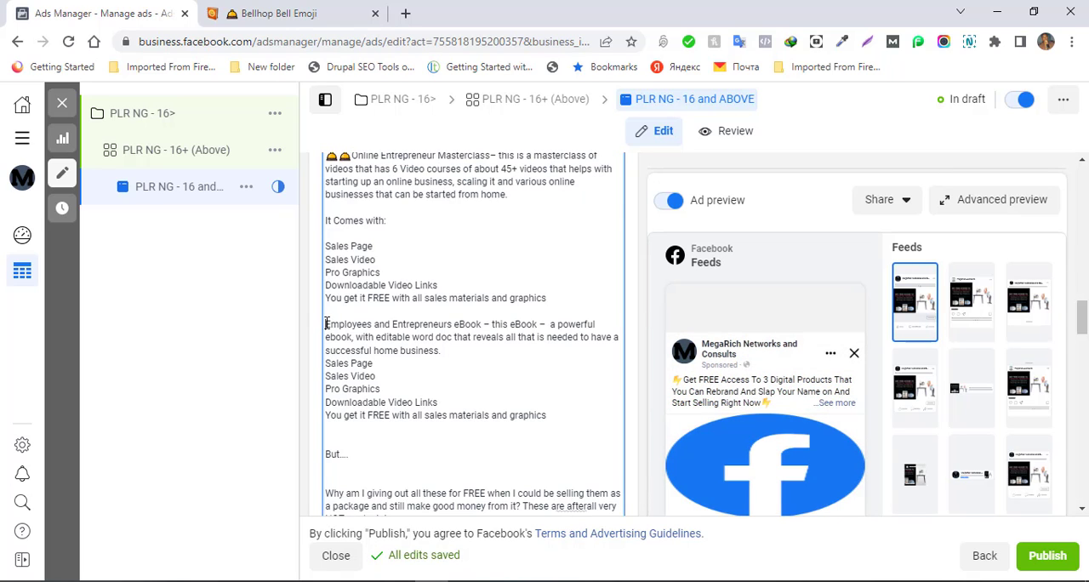
click(327, 324)
key(ctrl+v)
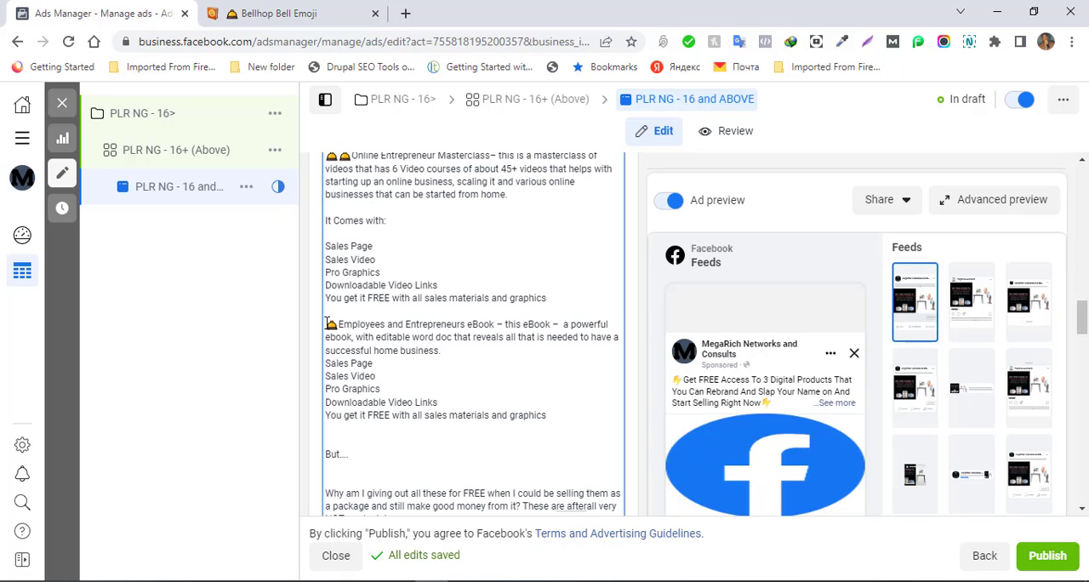
key(ctrl+v)
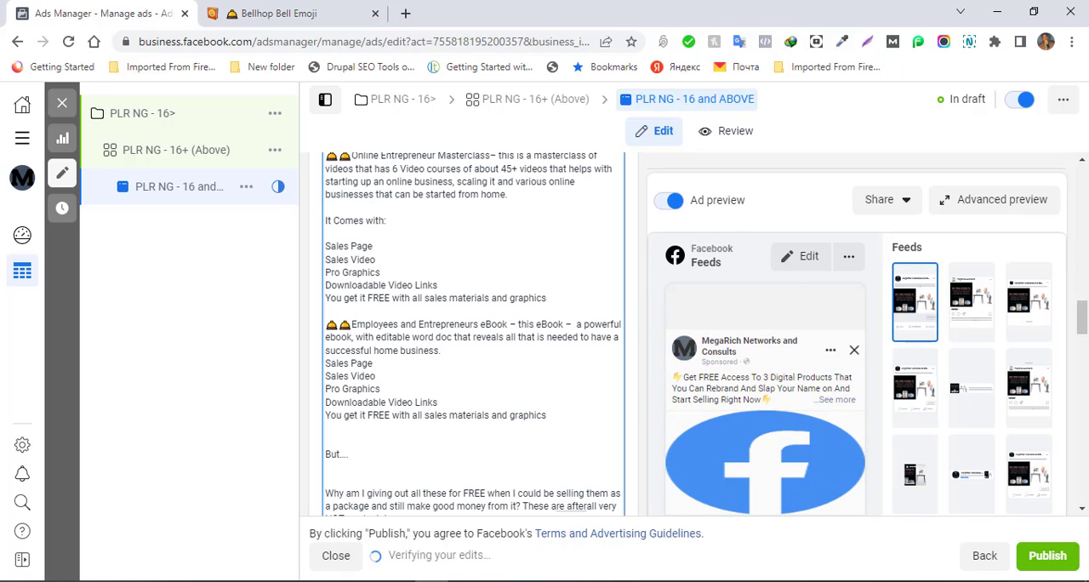
- Insert a second bell emoji before "Quote Creator Software" in the ad's primary text
drag(1082, 316, 1082, 293)
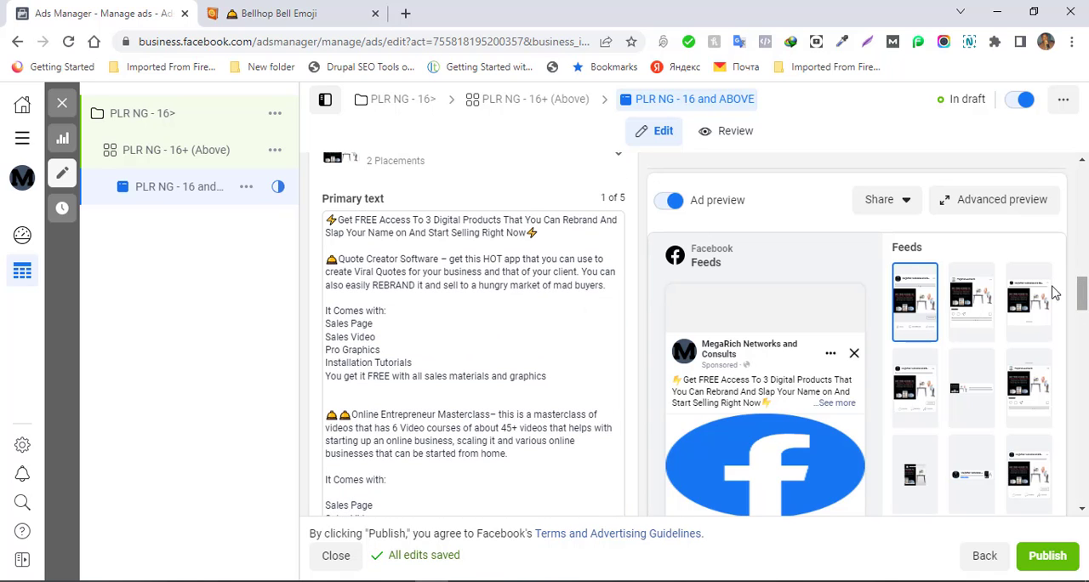
click(337, 259)
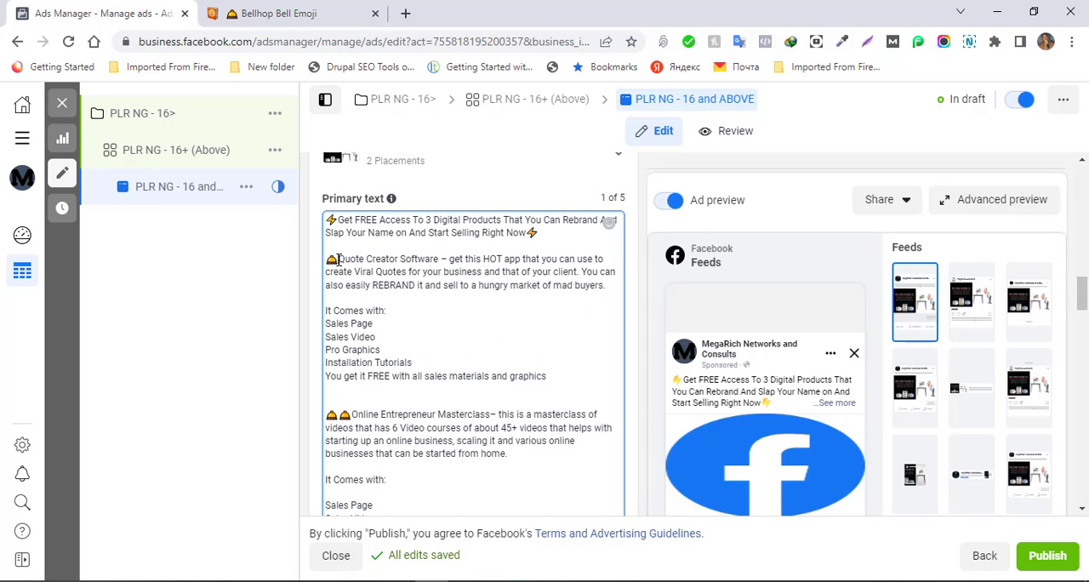
key(ctrl+v)
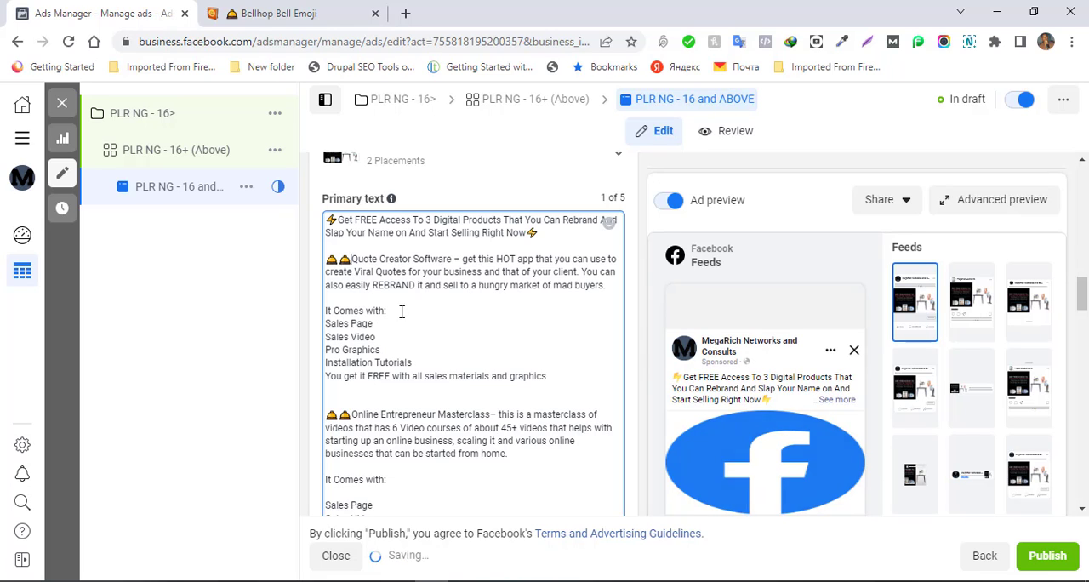
- Add blank lines after "It Comes with:" in the Quote Creator section and before "You get it FREE" in the Quote Creator and Masterclass sections
click(392, 311)
key(Return)
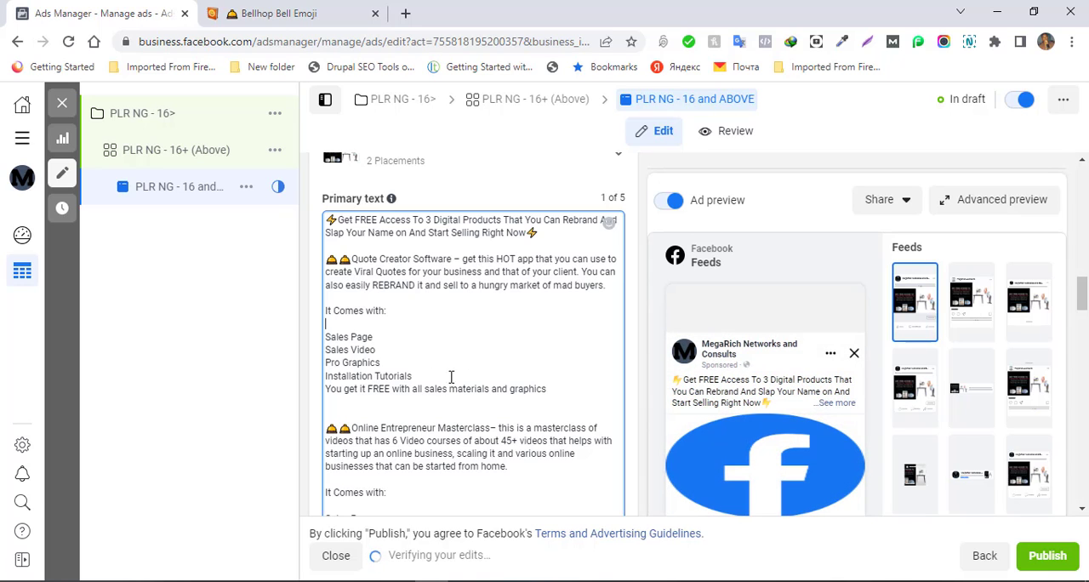
click(420, 380)
key(Return)
key(Return)
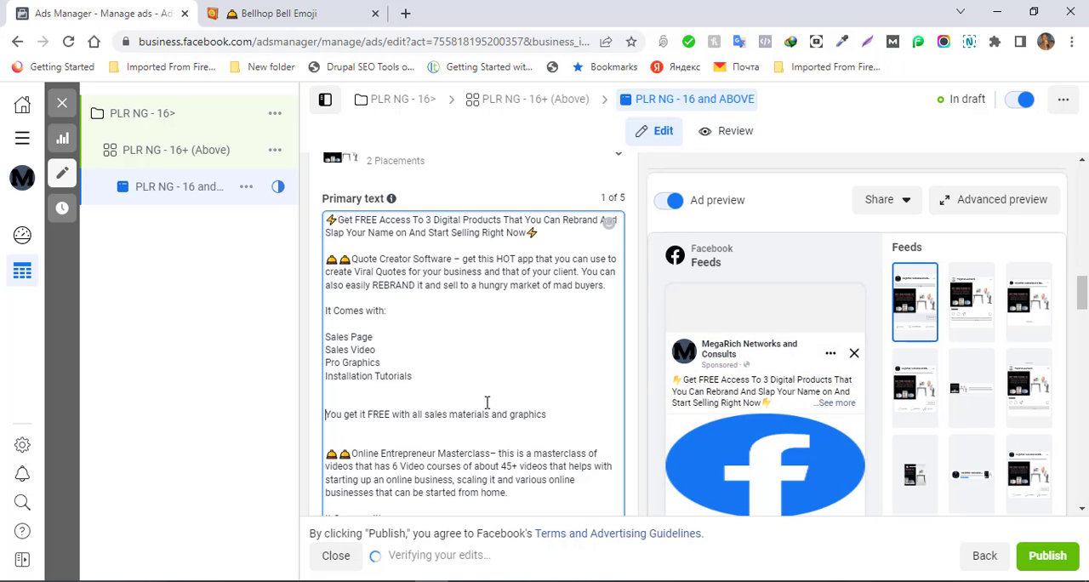
scroll(487, 401, down, 3)
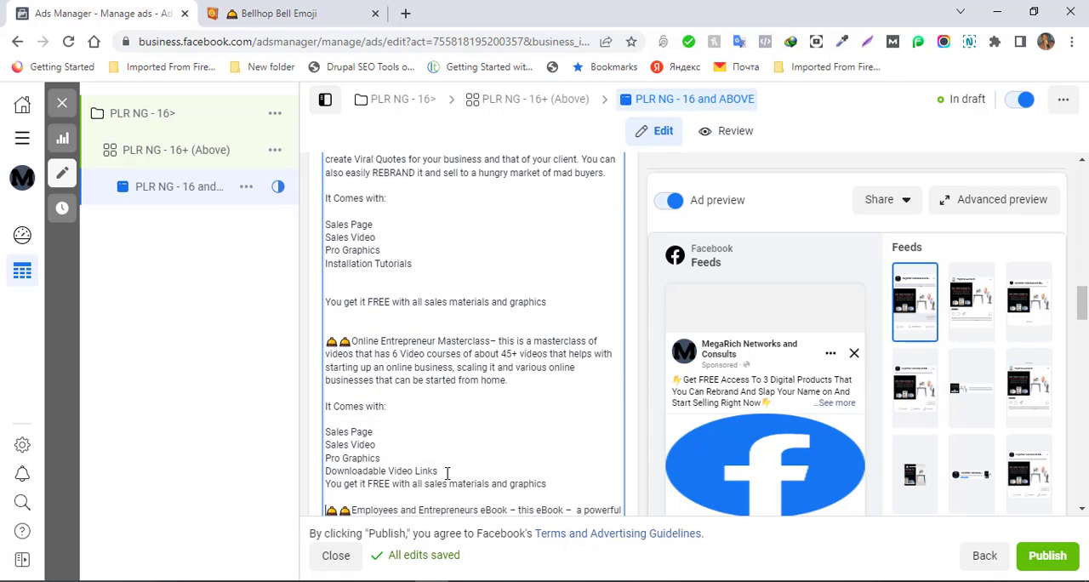
key(Return)
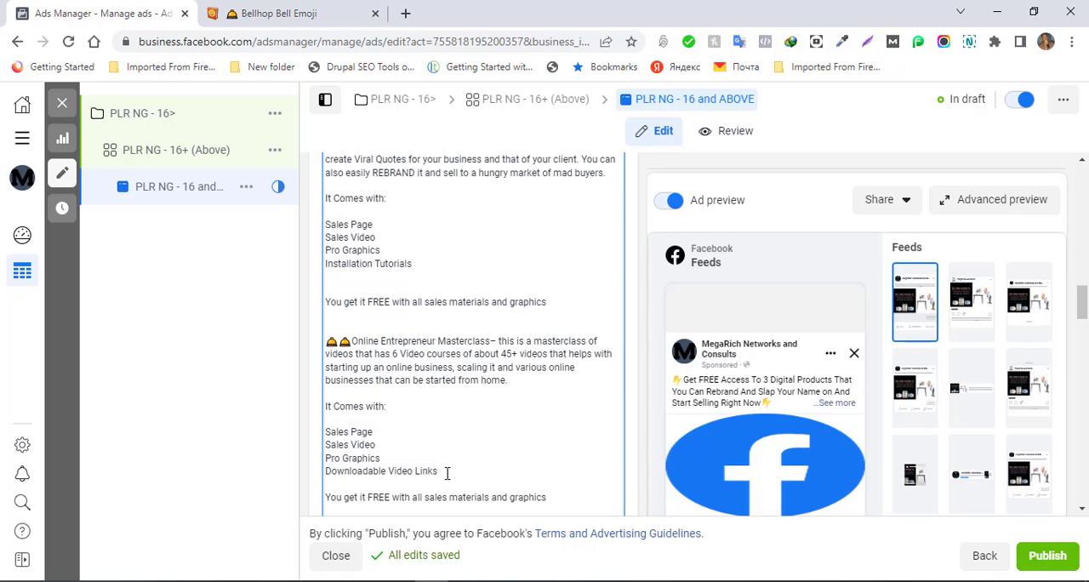
- In the Employees and Entrepreneurs eBook section, add a blank line before "Sales Page" and another before "You get it FREE with all sales materials and graphics"
key(Down)
key(Down)
key(Down)
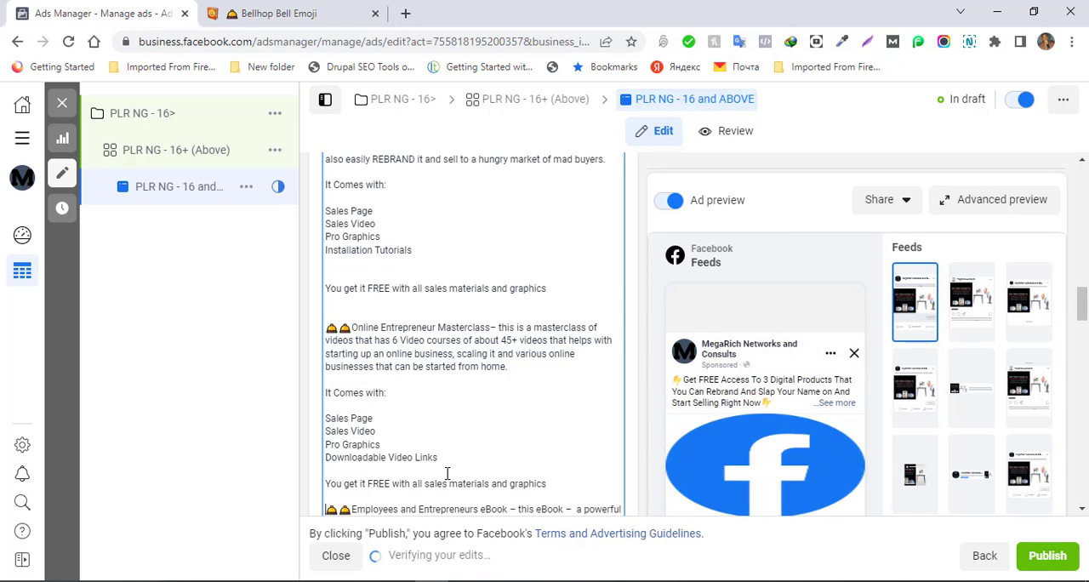
key(Down)
key(Down)
key(Down)
key(Down)
key(Down)
key(Down)
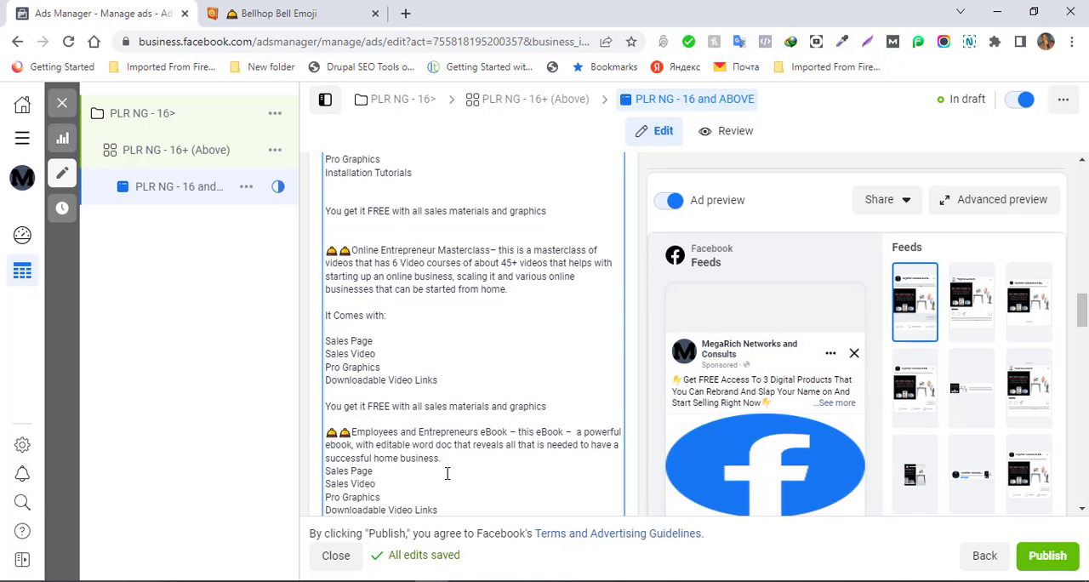
key(Down)
key(Down)
key(Down)
key(Down)
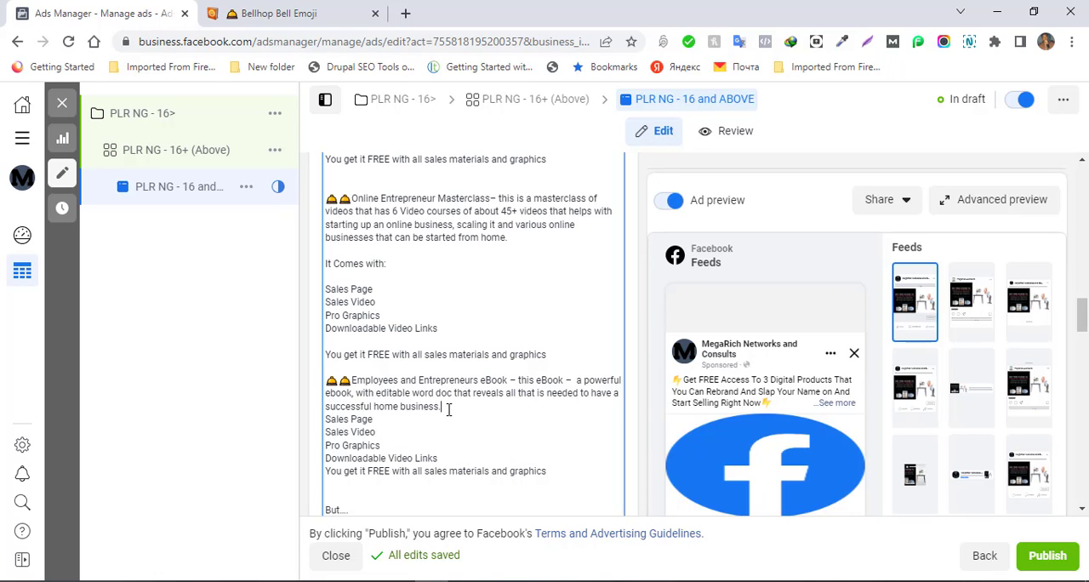
key(Return)
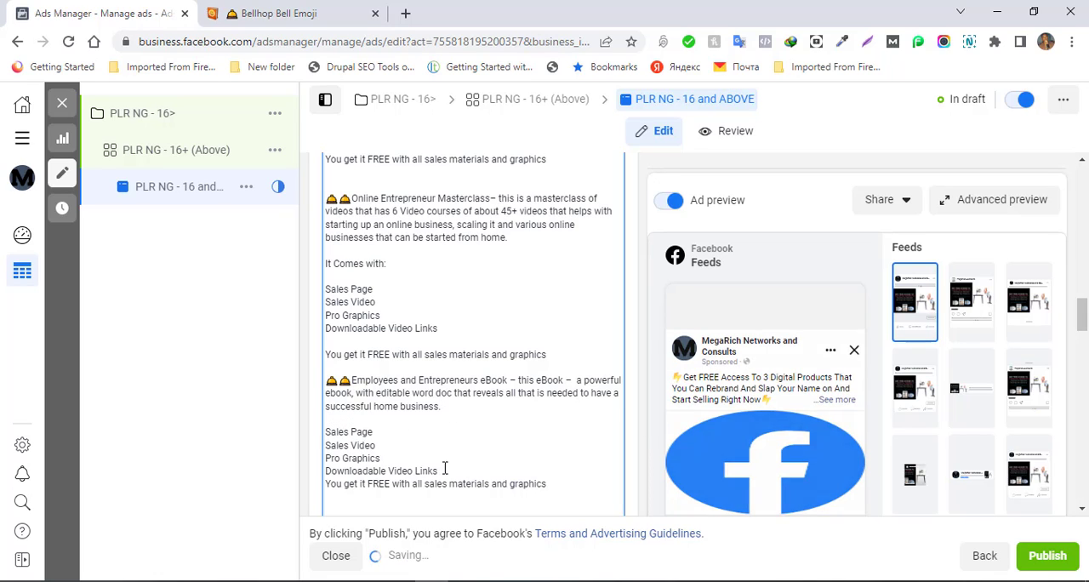
click(444, 468)
key(Return)
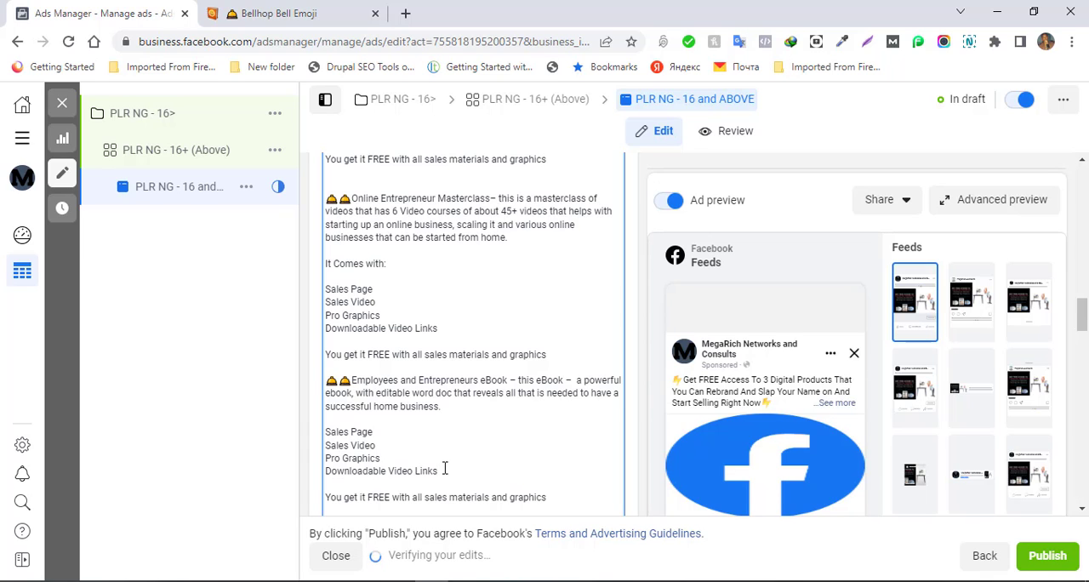
- Review the layout of the rest of the primary text down to its closing lines
key(Down)
key(Down)
key(Down)
key(Down)
key(Down)
key(Down)
key(Down)
key(Down)
key(Down)
key(Down)
key(Down)
key(Down)
key(Down)
key(Down)
key(Down)
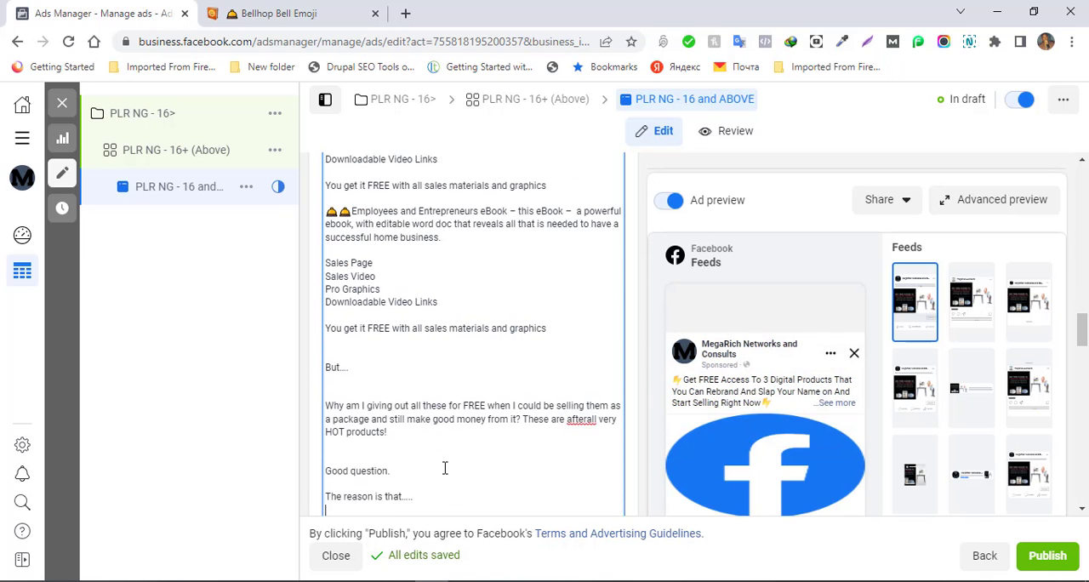
key(Down)
key(Down)
key(Down)
key(Down)
key(Down)
key(Down)
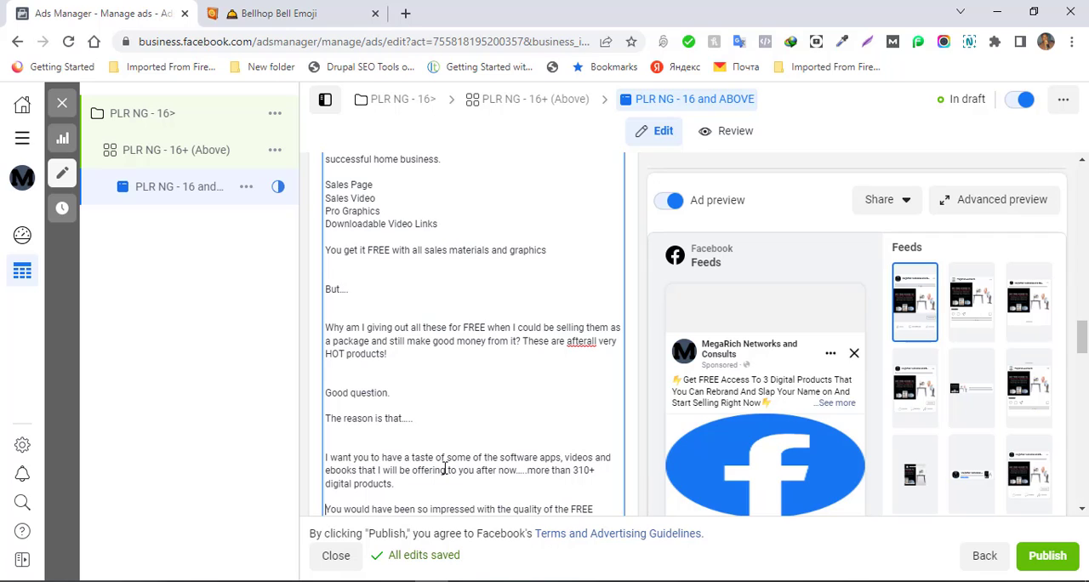
key(Down)
key(Down)
key(Down)
key(Down)
key(Down)
key(Down)
key(Down)
key(Down)
key(Down)
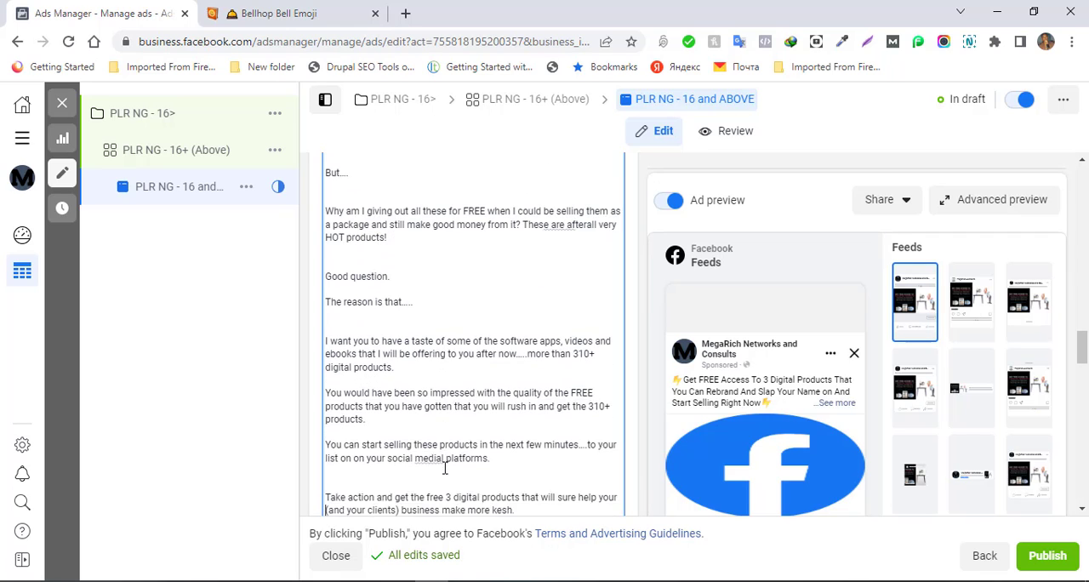
key(Down)
key(Down)
key(Down)
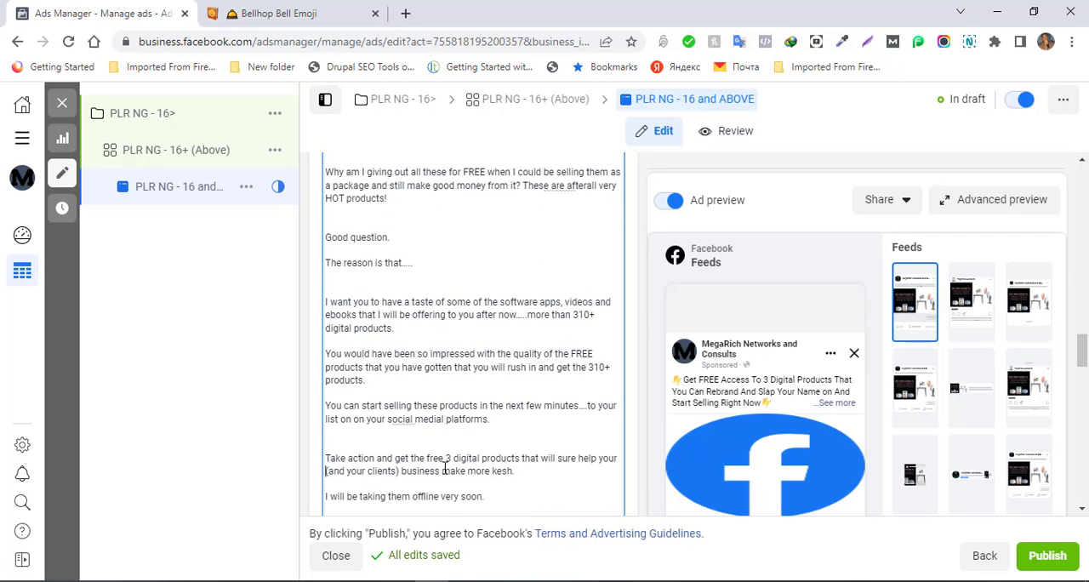
key(Up)
key(Up)
key(Up)
key(Up)
key(Up)
key(Up)
key(Up)
key(Up)
key(Up)
key(Up)
key(Up)
key(Up)
key(Up)
key(Up)
key(Up)
key(Up)
key(Up)
key(Up)
key(Up)
key(Up)
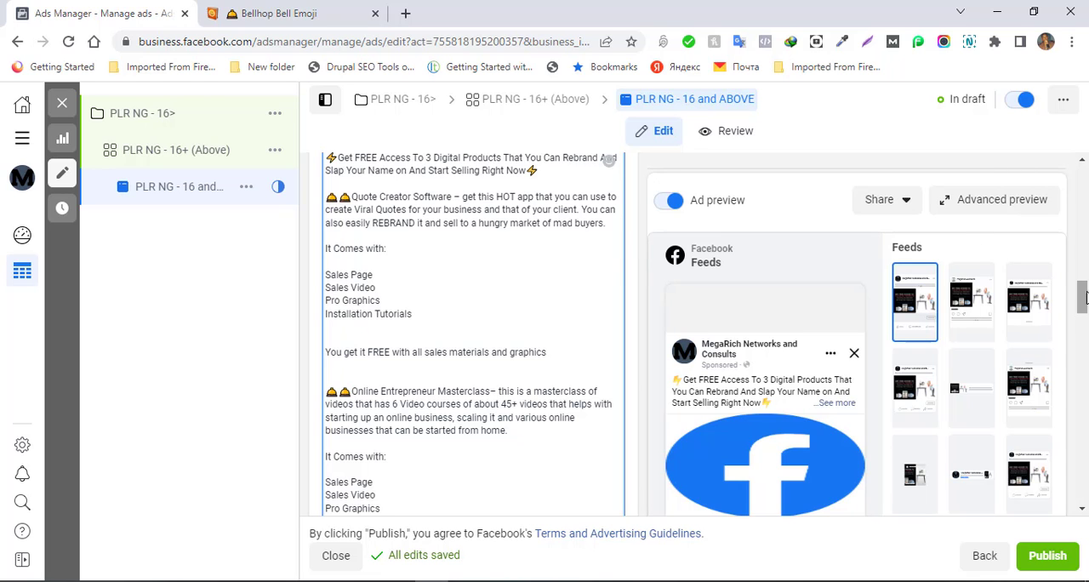
- Expand the full primary text in the Facebook Feeds ad preview and examine how it reads
drag(1082, 313, 1069, 507)
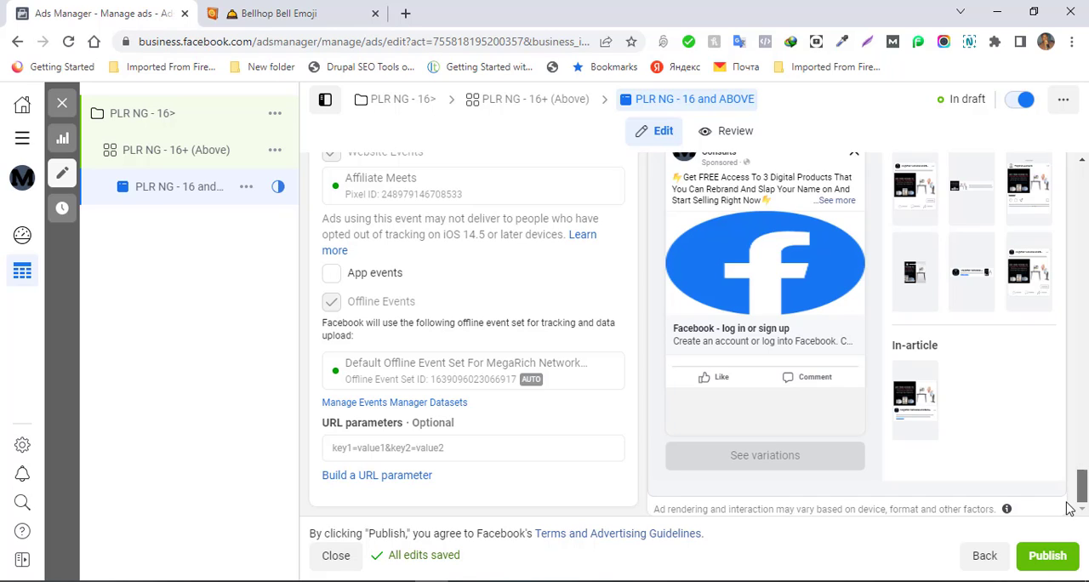
scroll(1074, 489, up, 1)
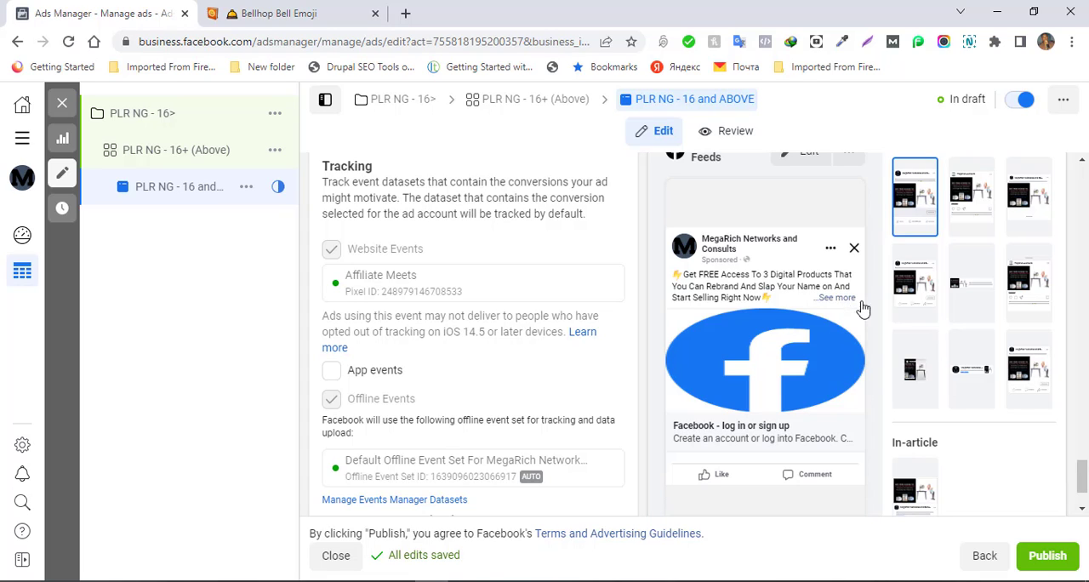
click(843, 299)
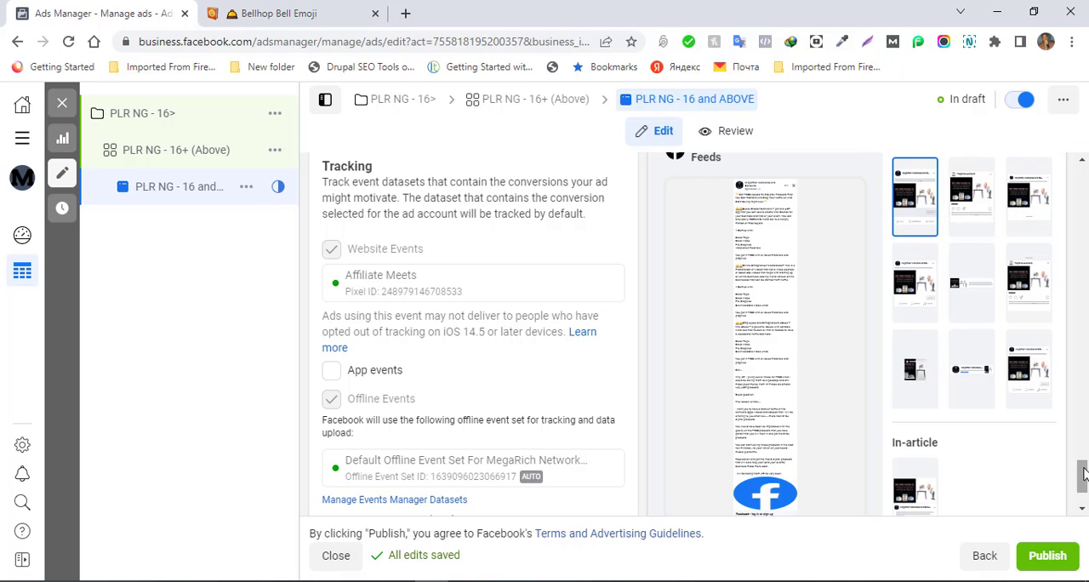
drag(1081, 475, 1084, 485)
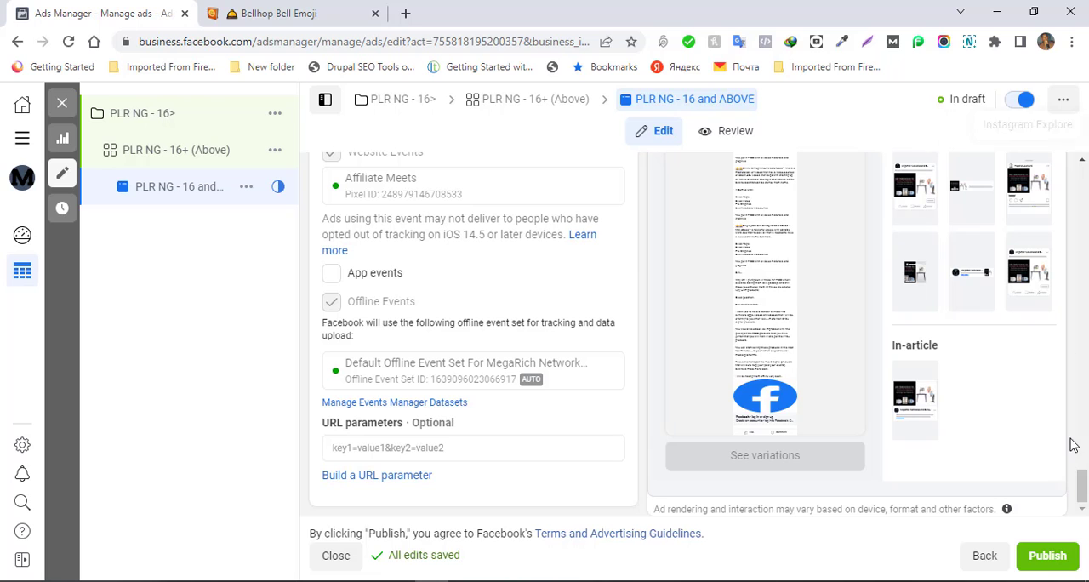
drag(1082, 483, 1079, 390)
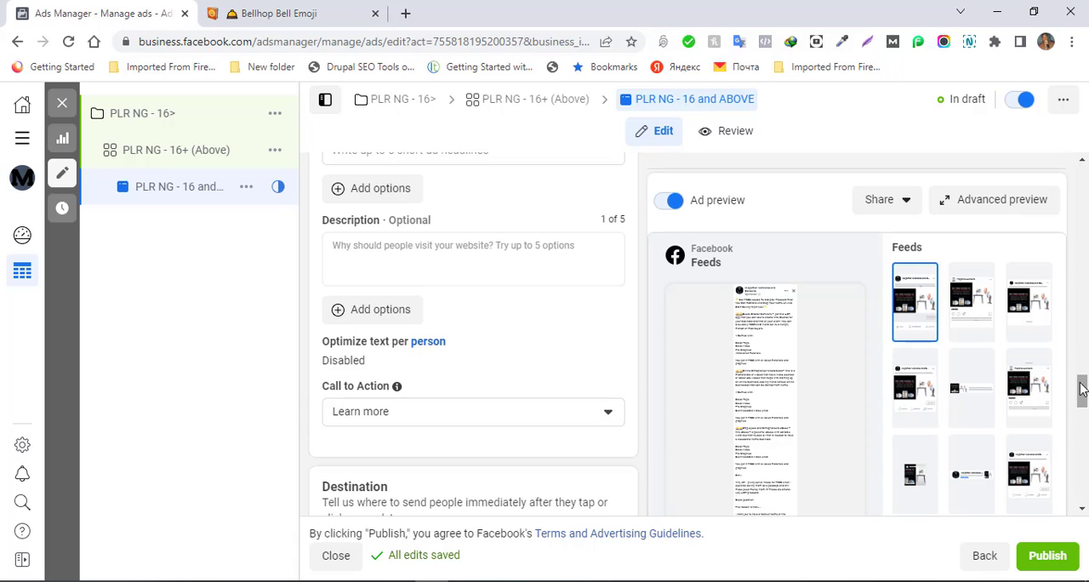
mouse_move(1081, 389)
mouse_down()
mouse_move(1079, 359)
mouse_move(1078, 378)
mouse_up()
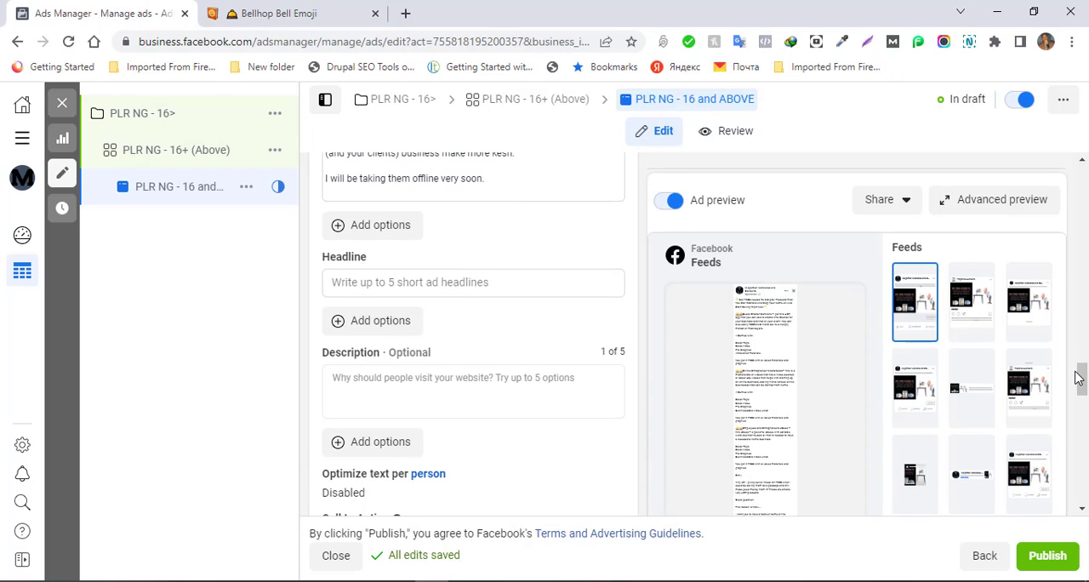
click(338, 231)
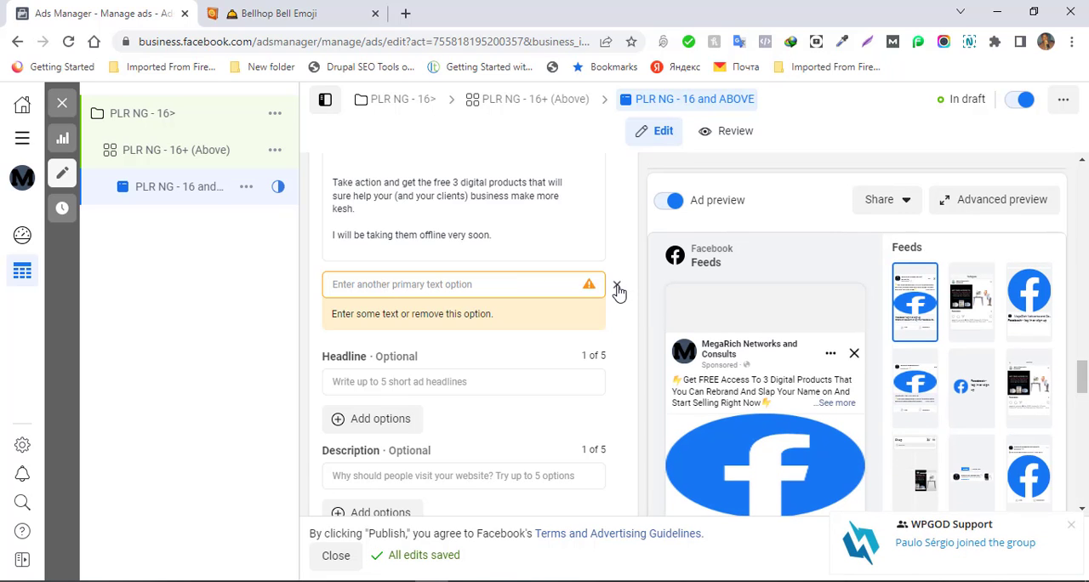
click(616, 287)
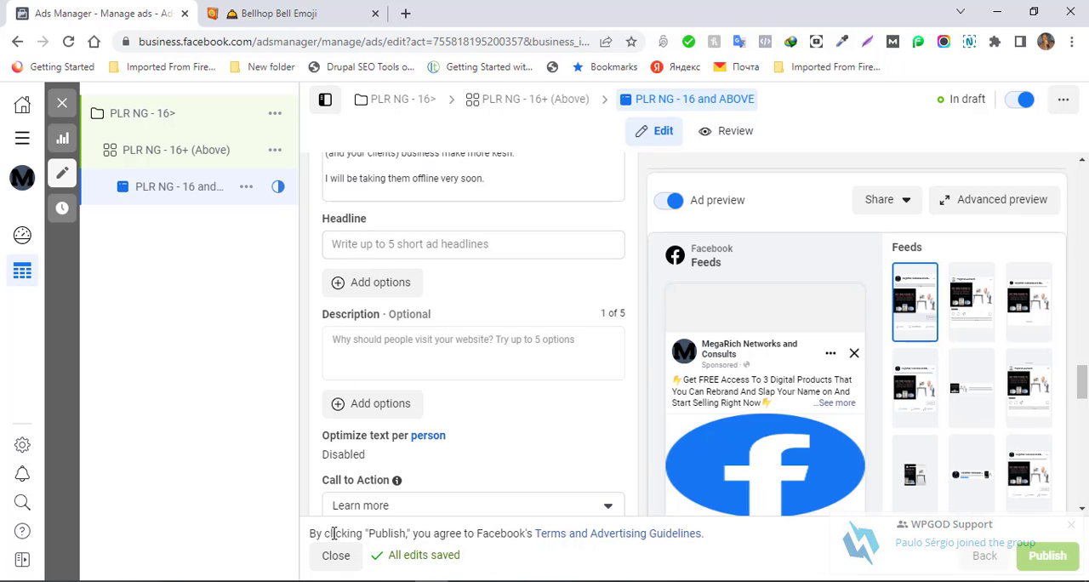
- Switch to the "FaceBook Creatives for PLR" Word document and copy "Get FREE Access To 3 Digital Products" from its first line
drag(1084, 401, 1082, 489)
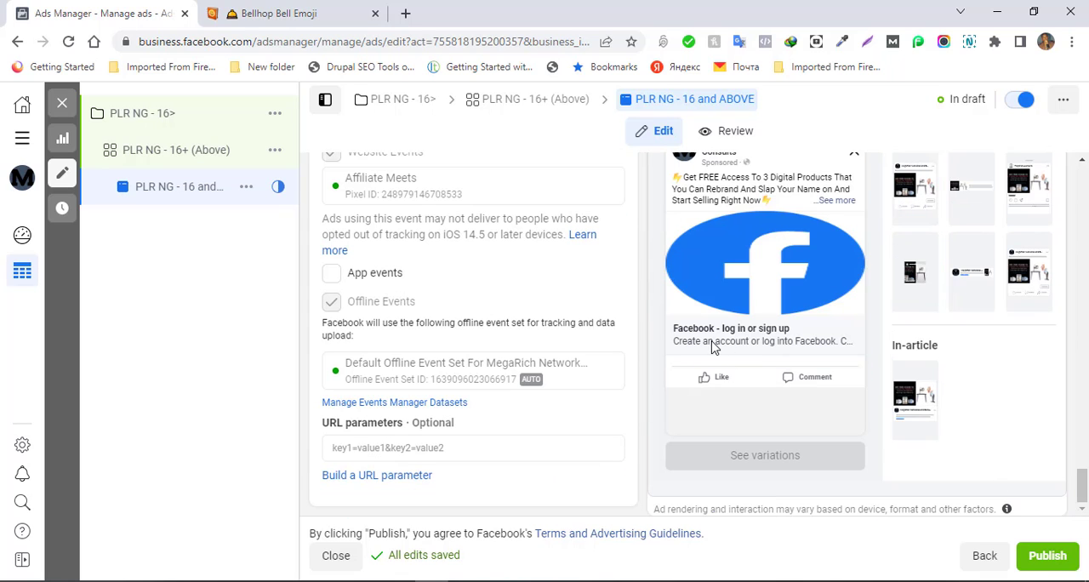
mouse_move(127, 579)
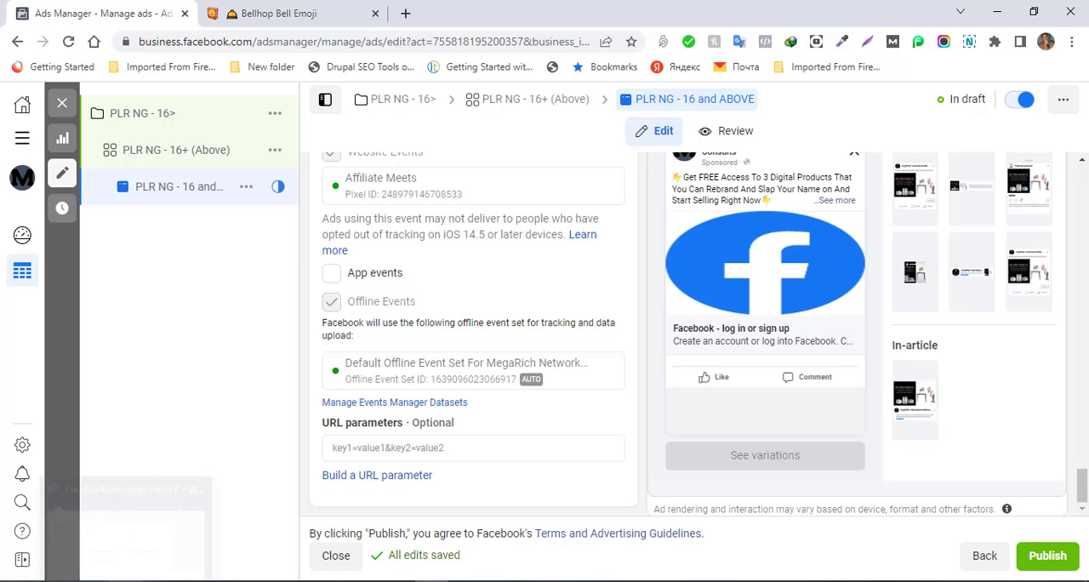
click(127, 523)
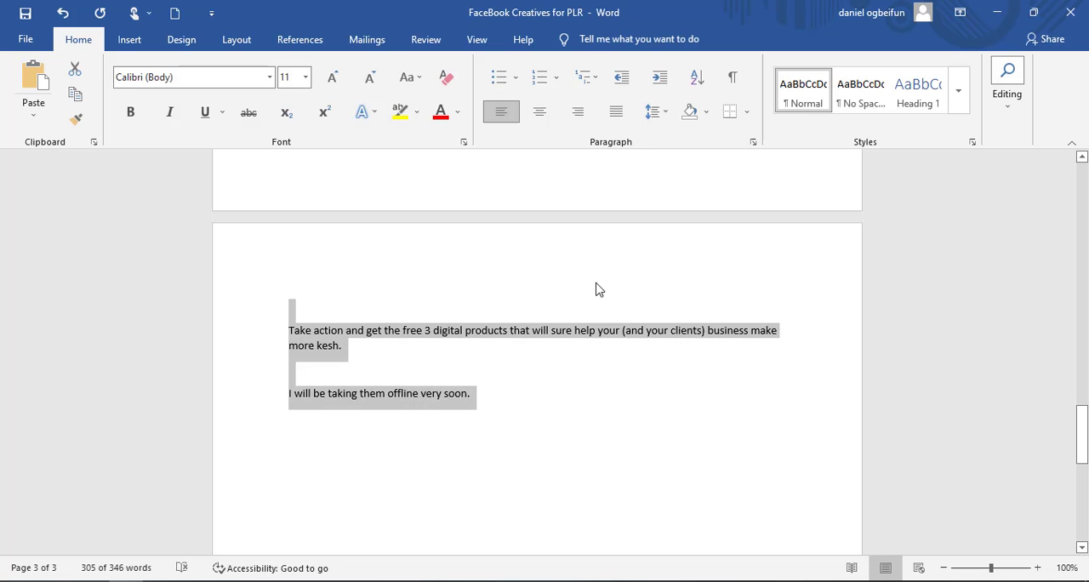
key(ctrl+Home)
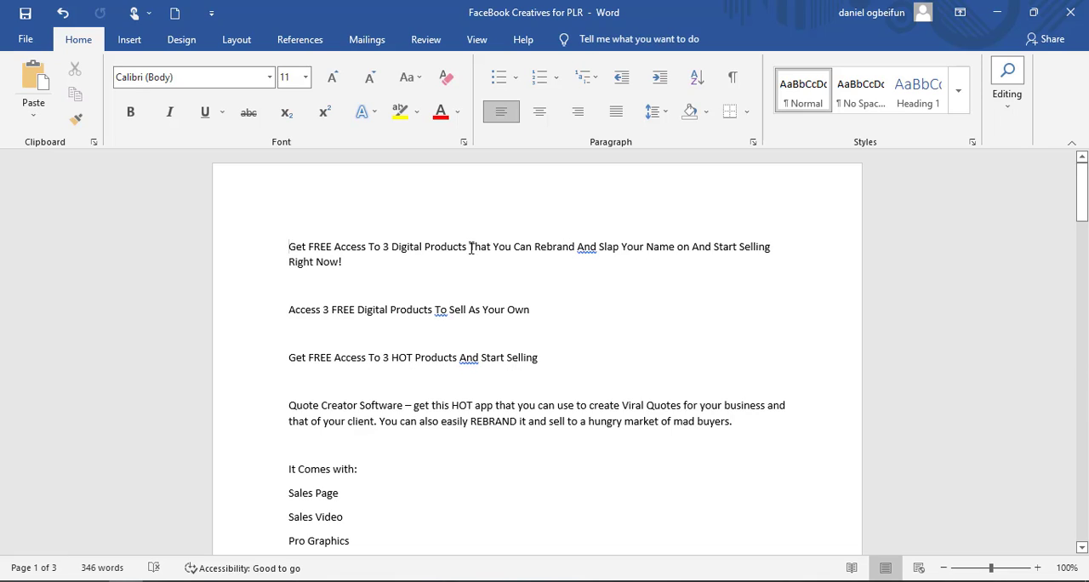
drag(456, 245, 288, 248)
key(ctrl+c)
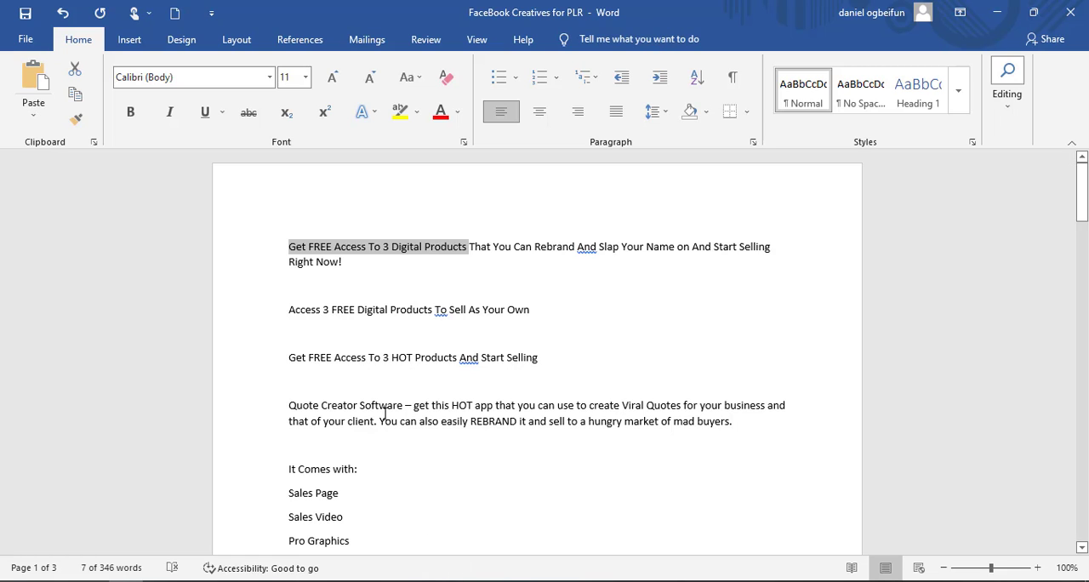
- Switch back to Ads Manager, set the headline to "Get FREE Access To 3 Digital Products" and check it in the ad preview
click(432, 581)
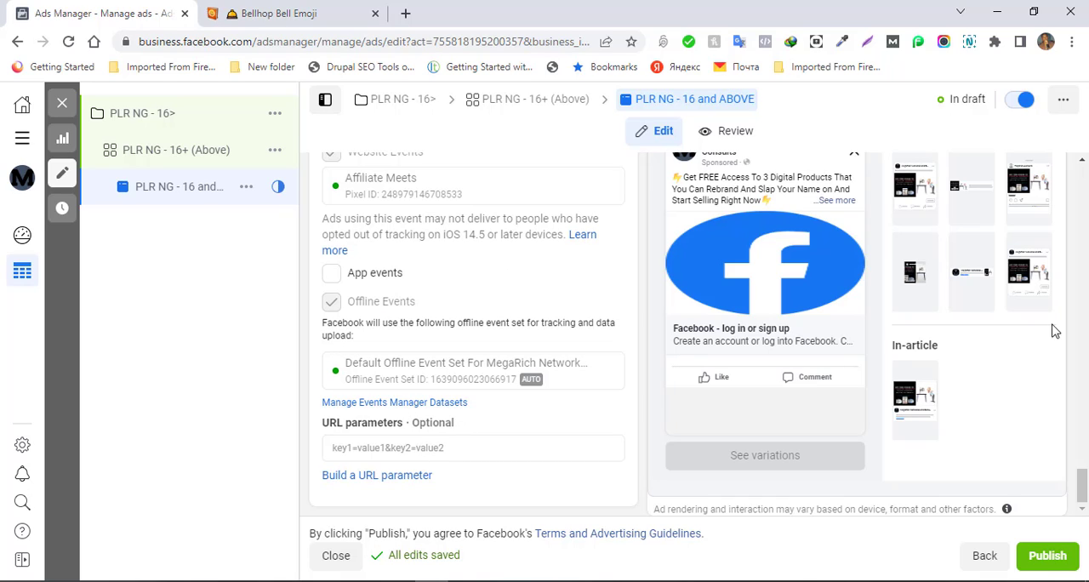
drag(1082, 489, 1082, 374)
click(518, 308)
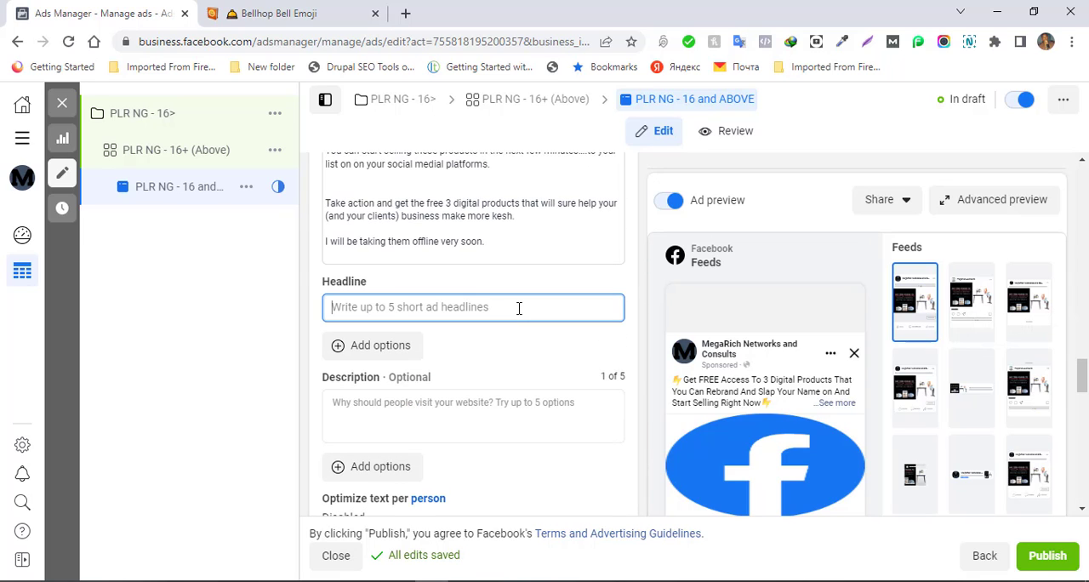
key(ctrl+v)
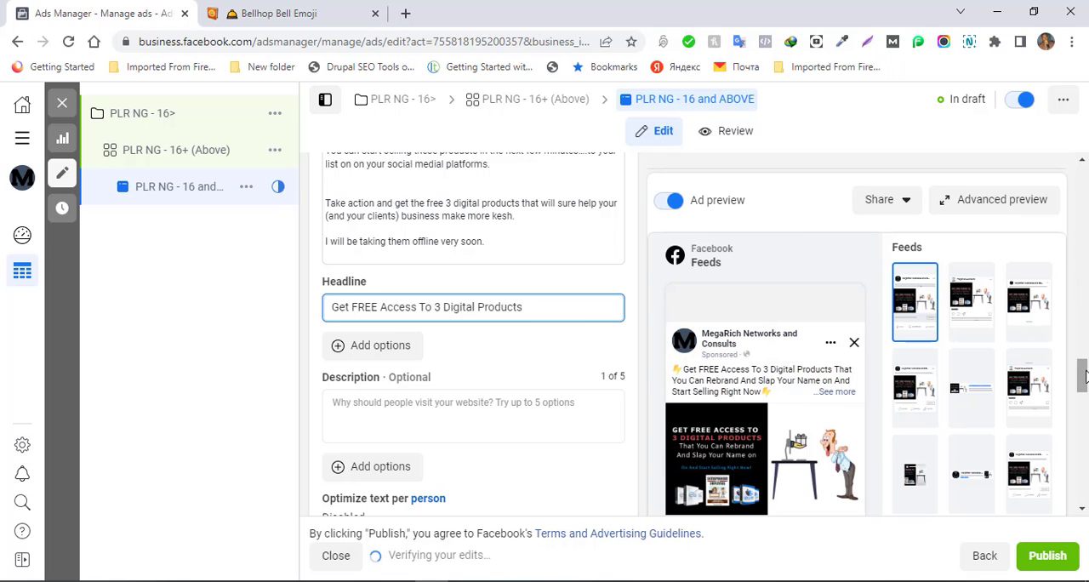
drag(1085, 375, 1083, 495)
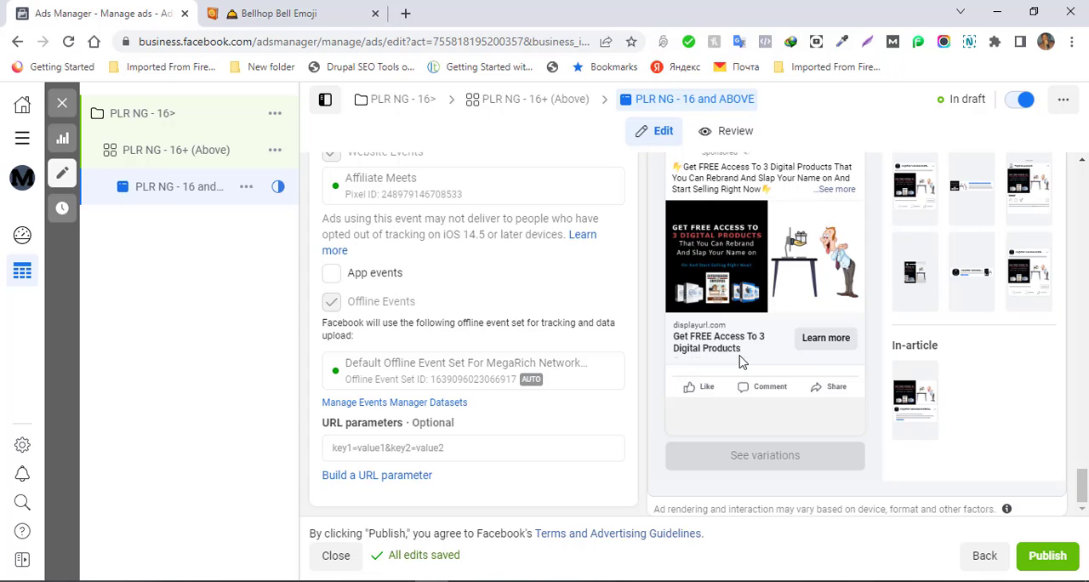
- Switch to the "FaceBook Creatives for PLR" Word document and copy the line "Get FREE Access To 3 HOT Products And Start Selling"
click(128, 577)
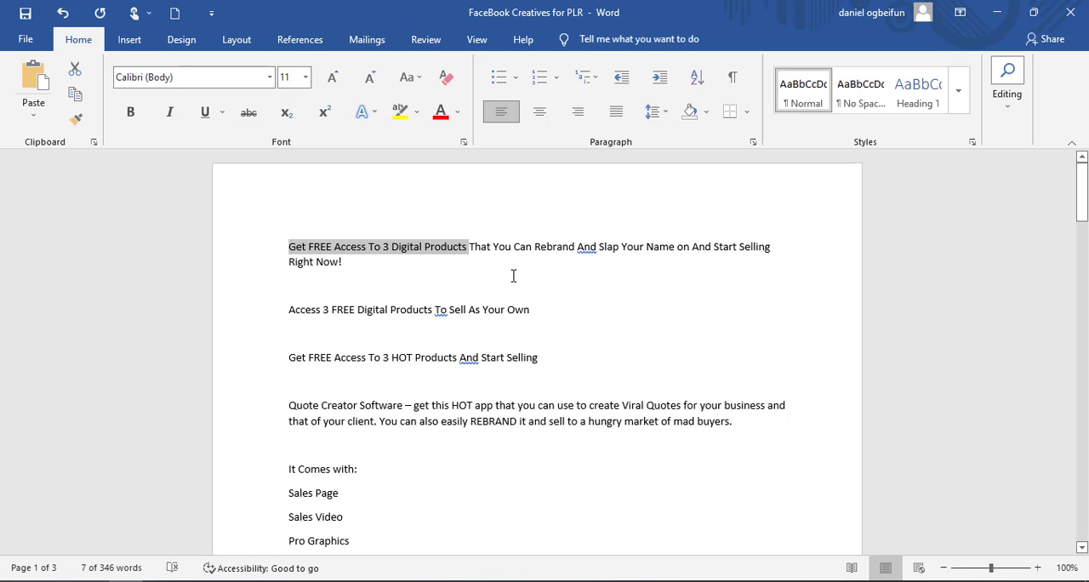
click(531, 308)
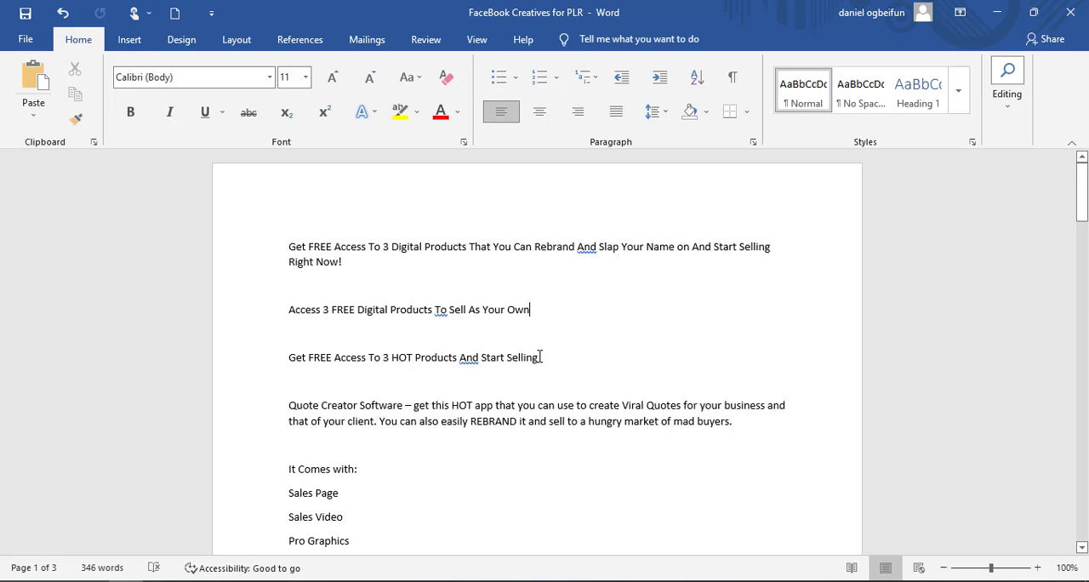
drag(541, 357, 257, 358)
key(ctrl+c)
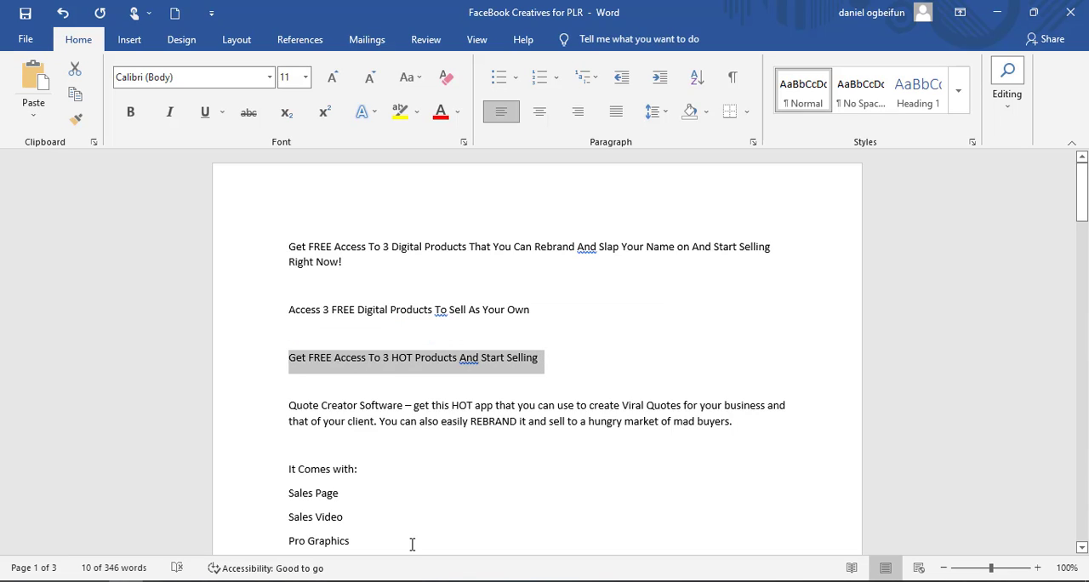
- Return to Ads Manager, replace the headline with "Get FREE Access To 3 HOT Products And Start Selling" and check it in the ad preview
click(432, 580)
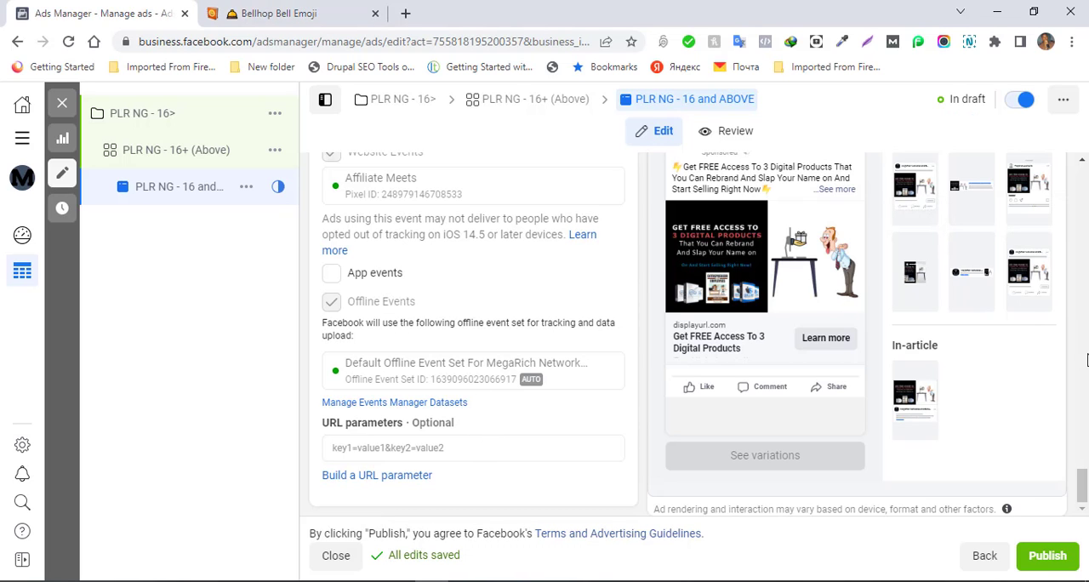
scroll(1077, 467, up, 4)
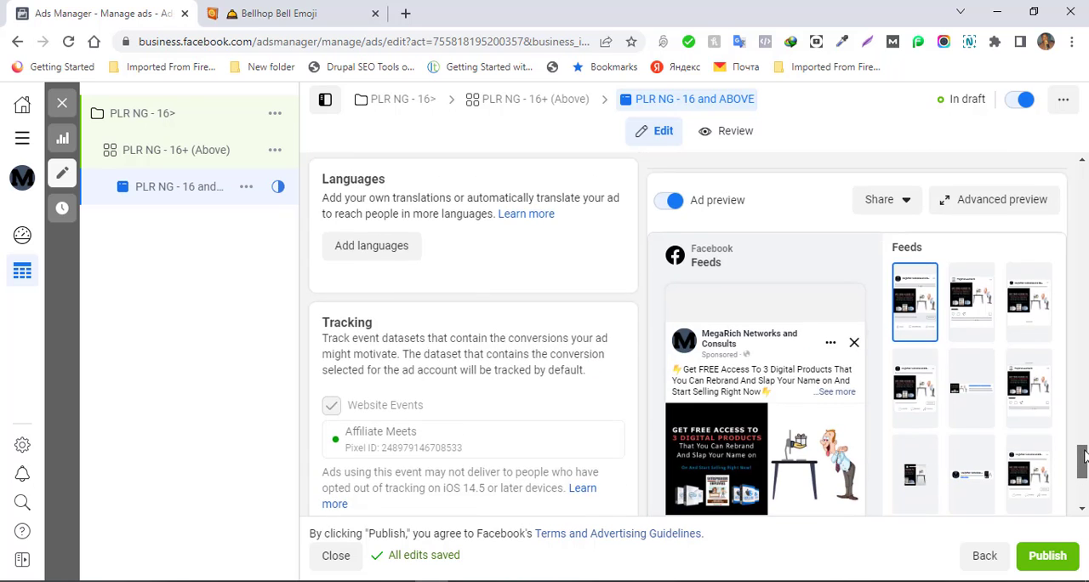
scroll(1081, 451, up, 2)
scroll(1080, 456, down, 3)
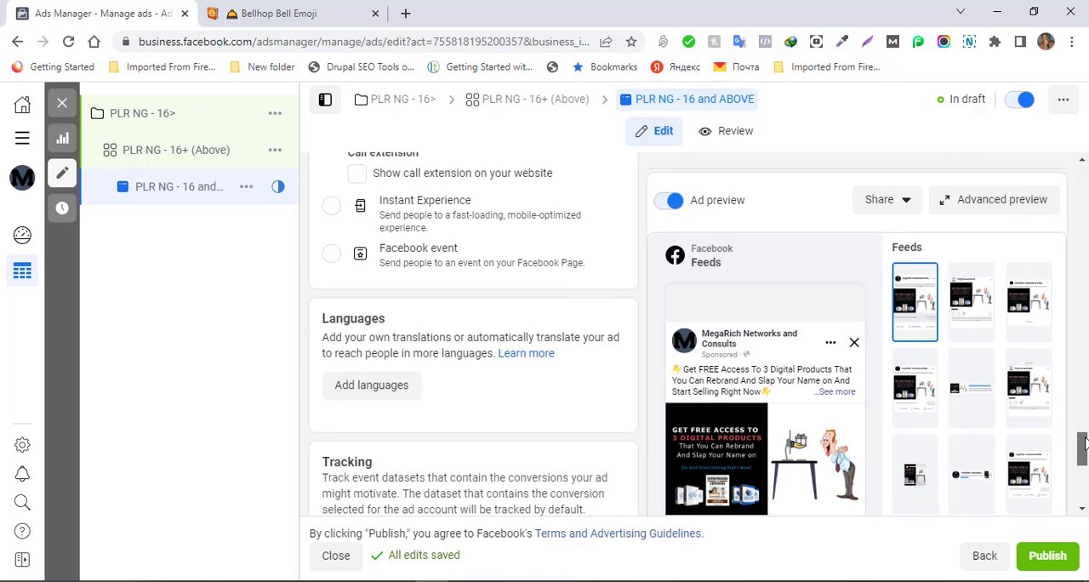
drag(1084, 457, 1084, 373)
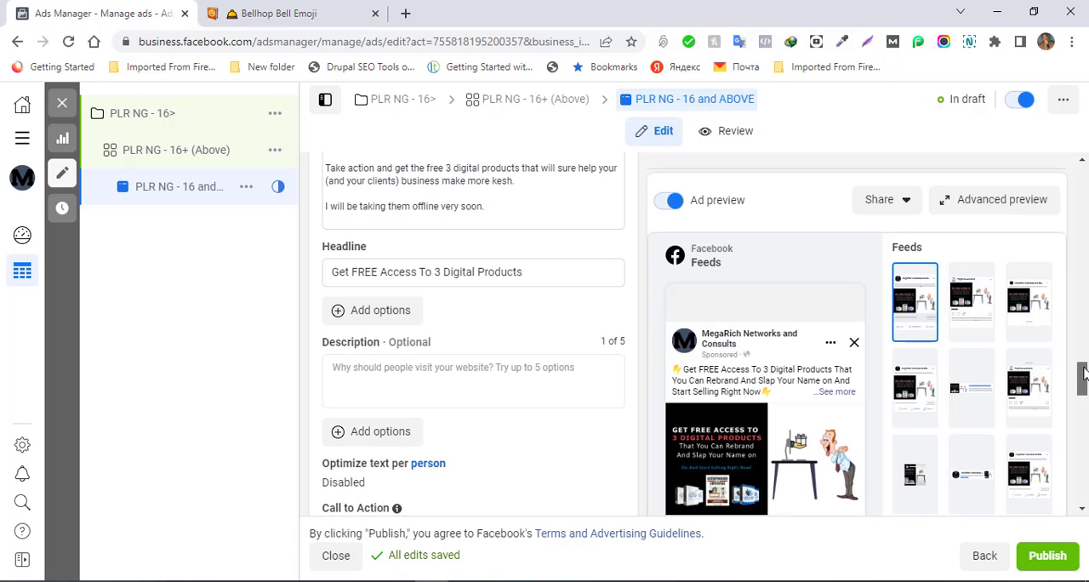
click(541, 272)
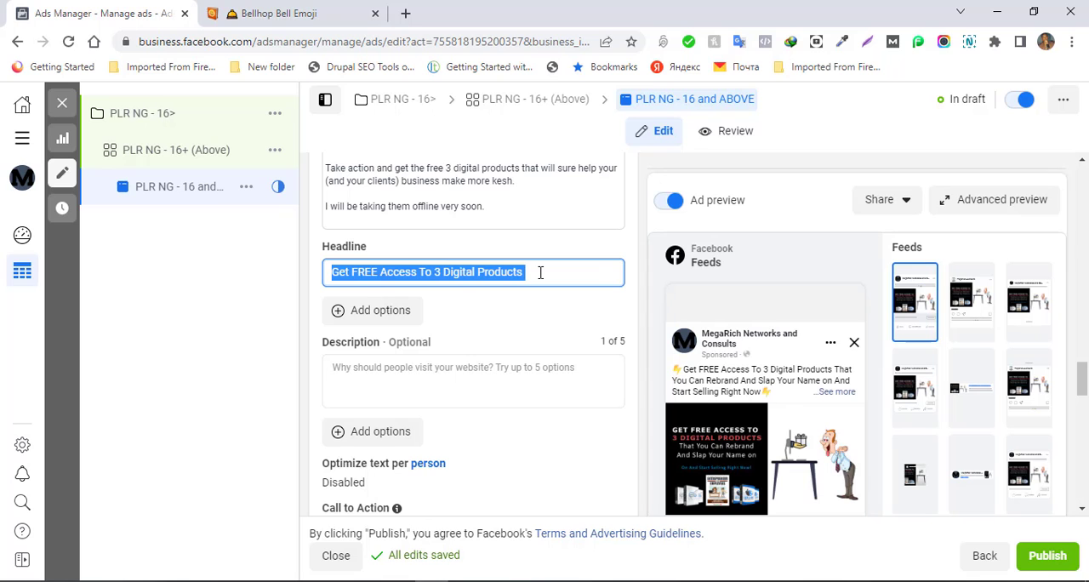
key(ctrl+v)
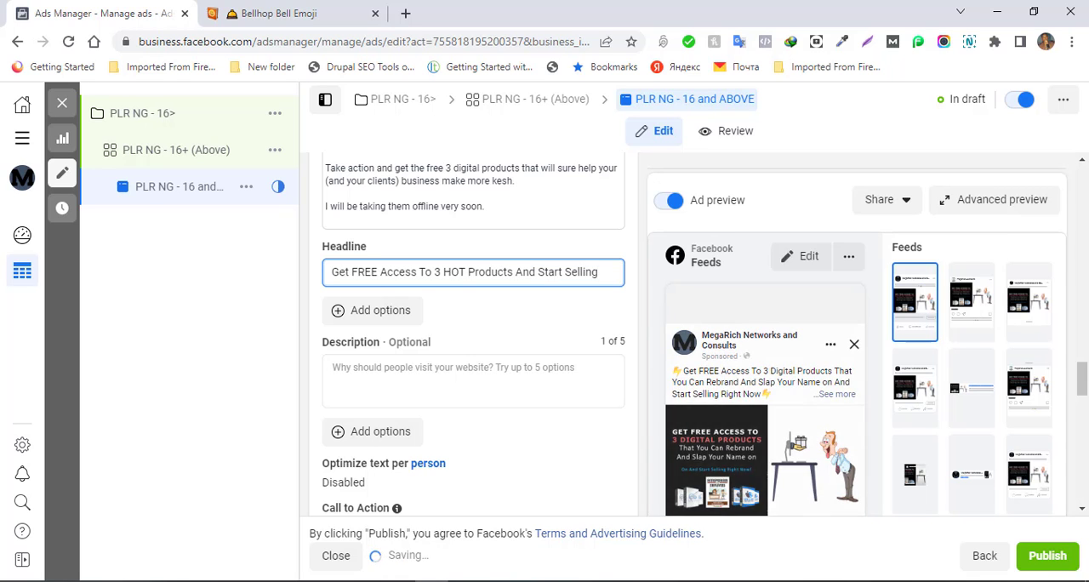
drag(1082, 382, 1079, 493)
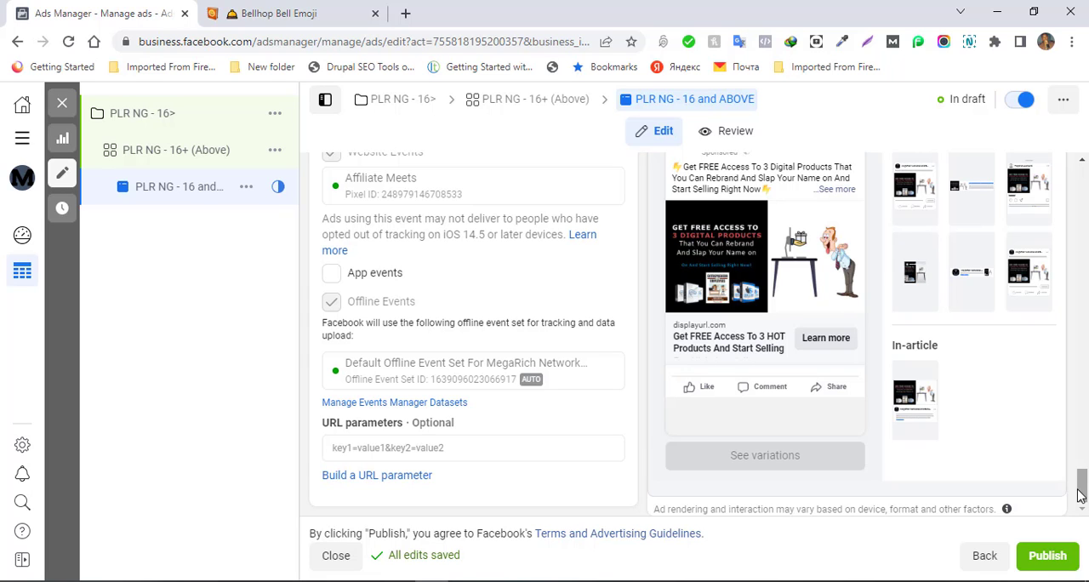
- Examine the Destination section's website URL and display link fields and compare them with the link shown in the ad preview
drag(1079, 493, 1079, 430)
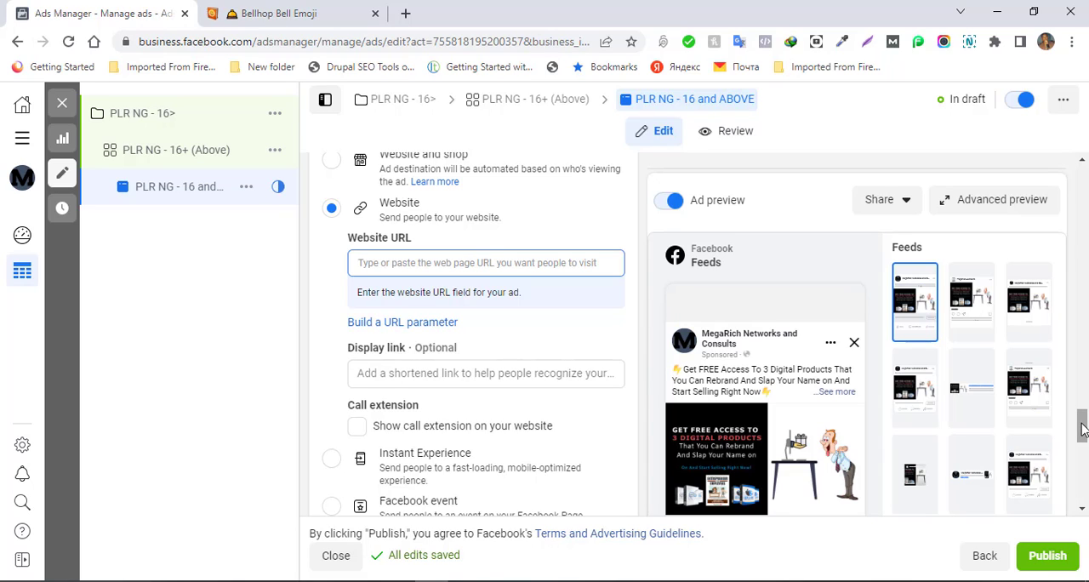
click(602, 372)
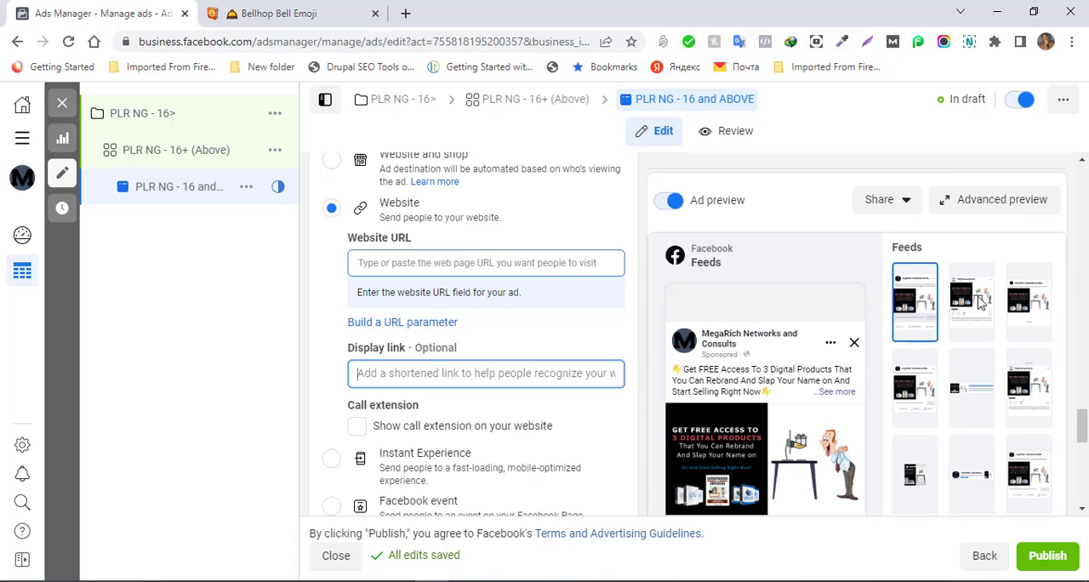
drag(1083, 425, 1081, 498)
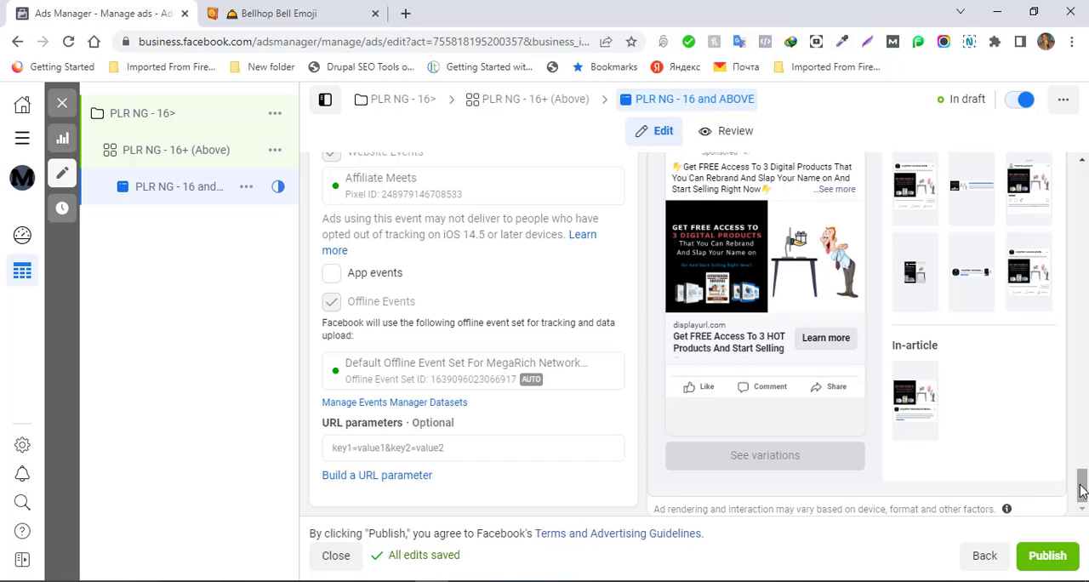
scroll(1082, 476, up, 3)
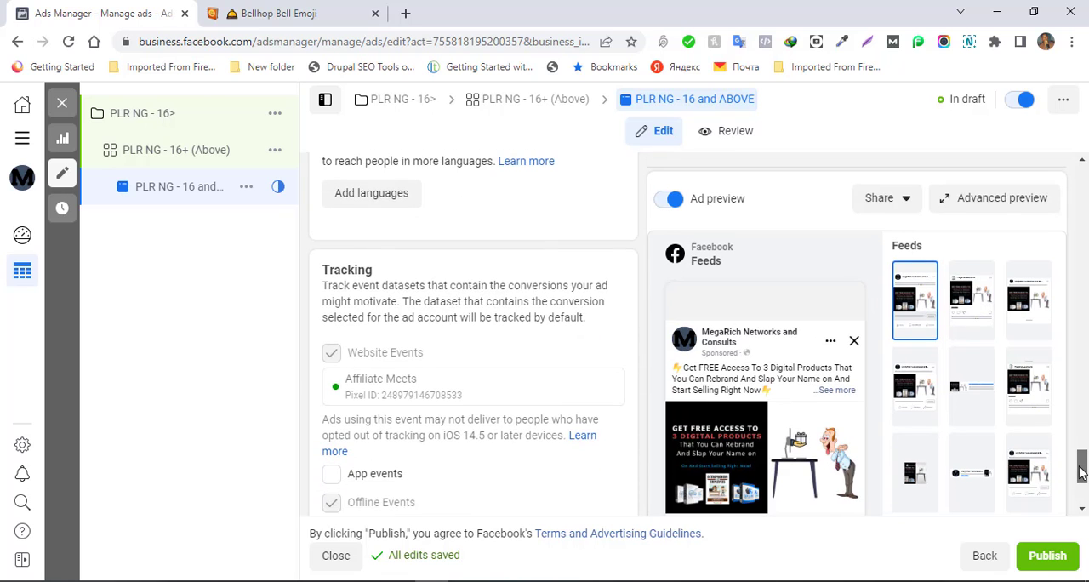
scroll(1081, 464, up, 2)
scroll(1080, 468, down, 3)
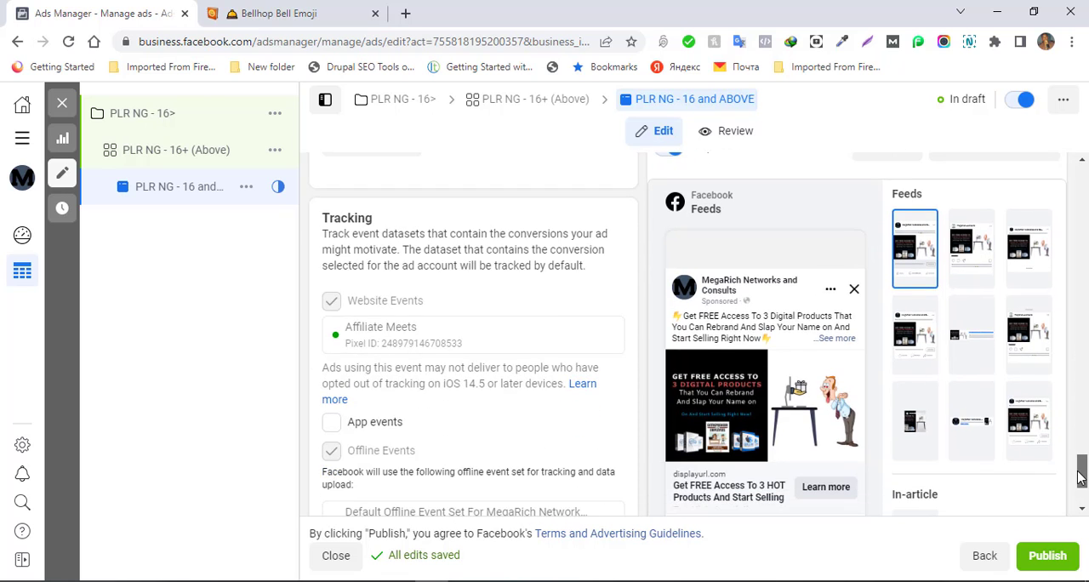
drag(1079, 477, 1079, 432)
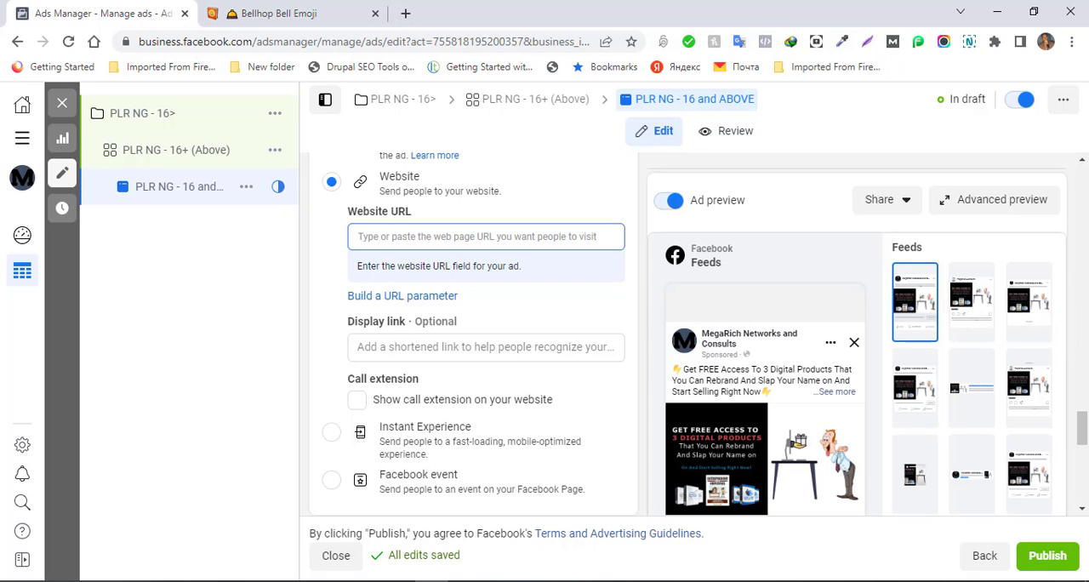
scroll(1084, 415, up, 2)
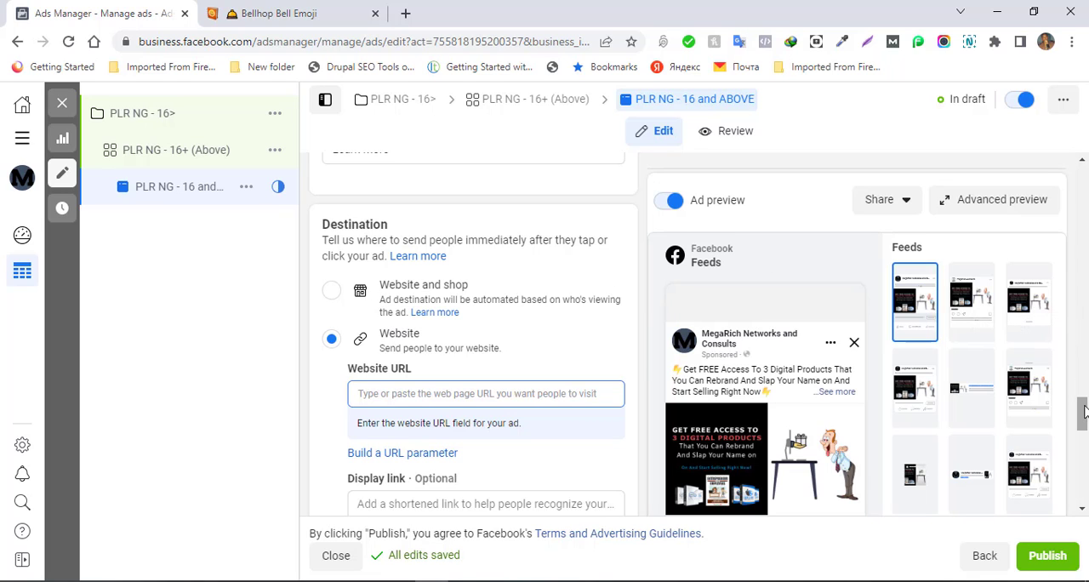
scroll(1082, 391, up, 3)
scroll(1082, 392, down, 3)
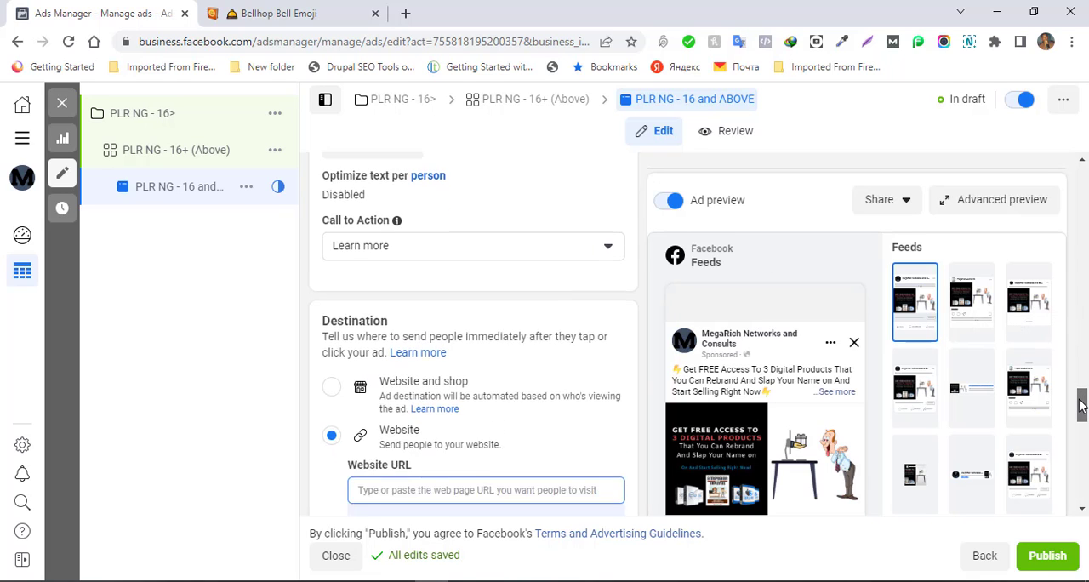
- Open the opt-in page affiliatemeets.com/plr-cashflows-optin/ in a new browser tab
click(405, 15)
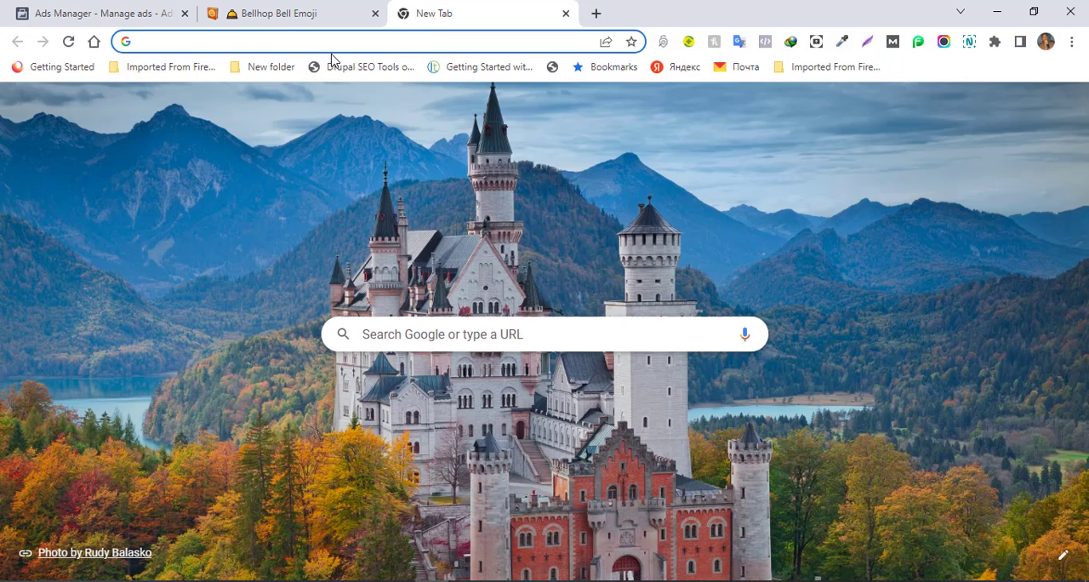
text(affiliatemeets.com)
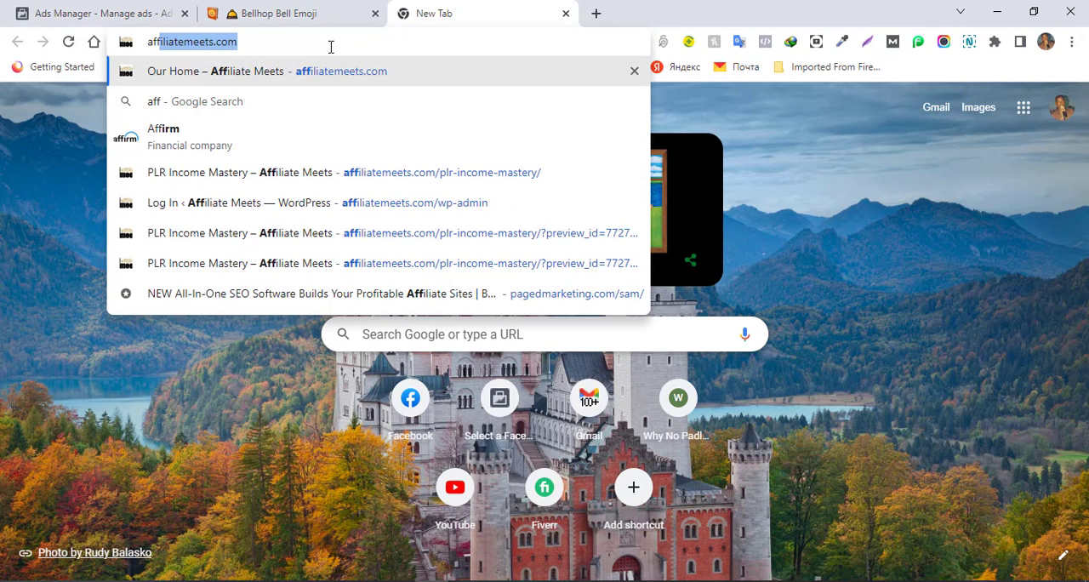
click(281, 41)
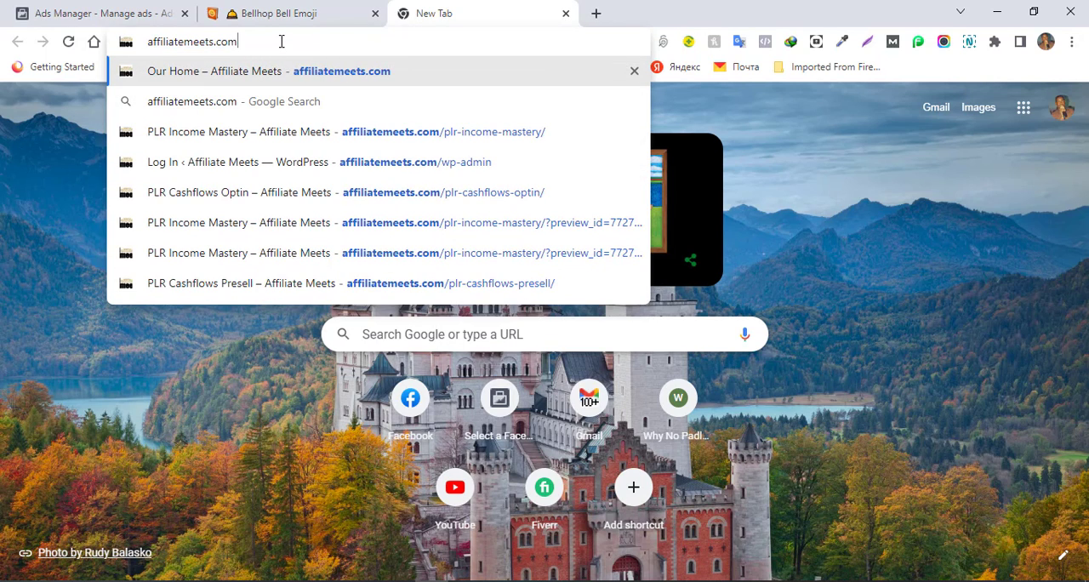
text(/plr)
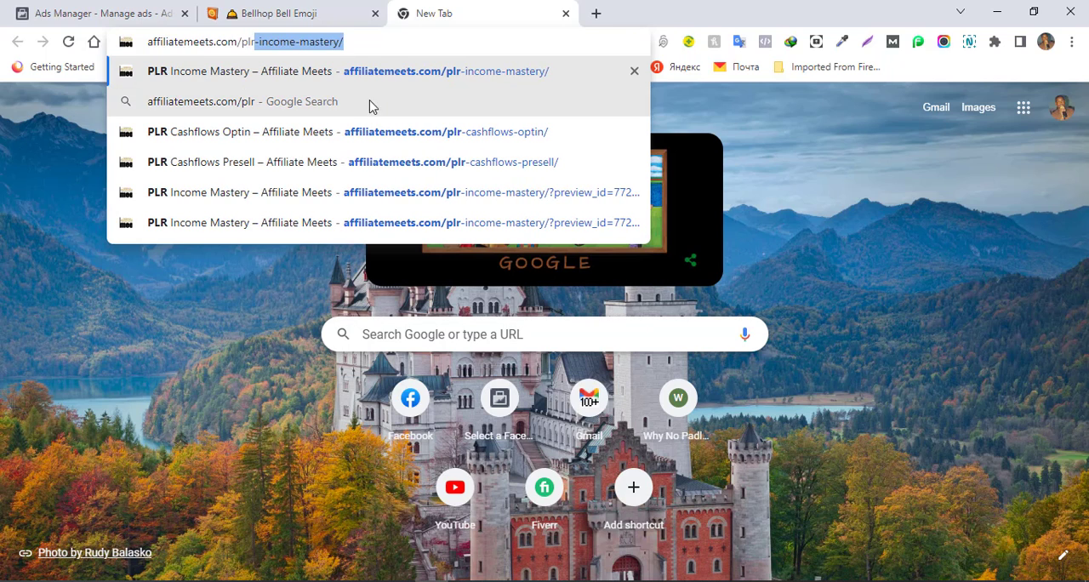
click(388, 132)
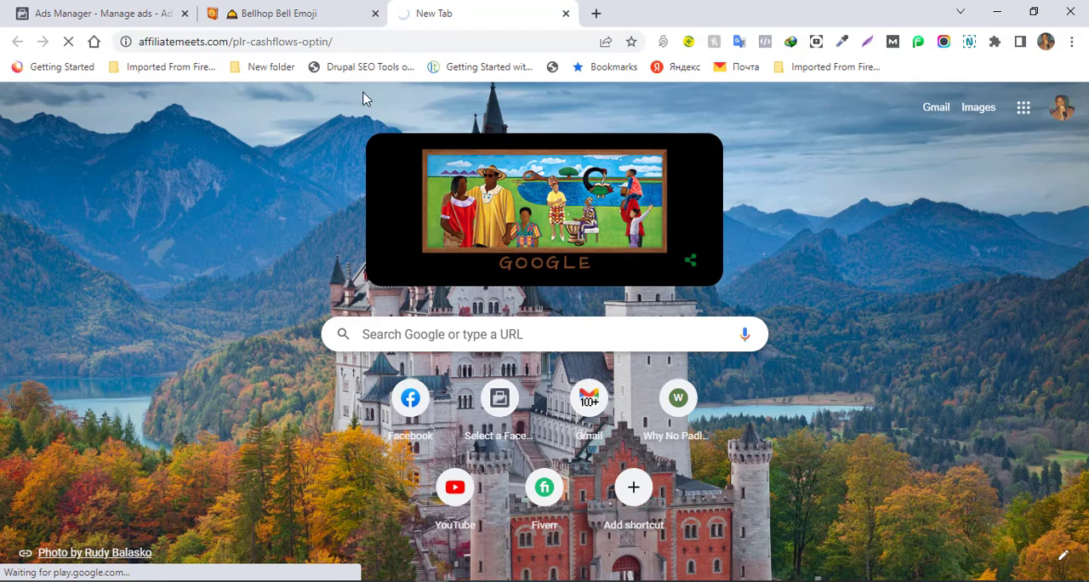
- Copy the PLR Cashflows Optin page's full web address and look over the page
click(322, 41)
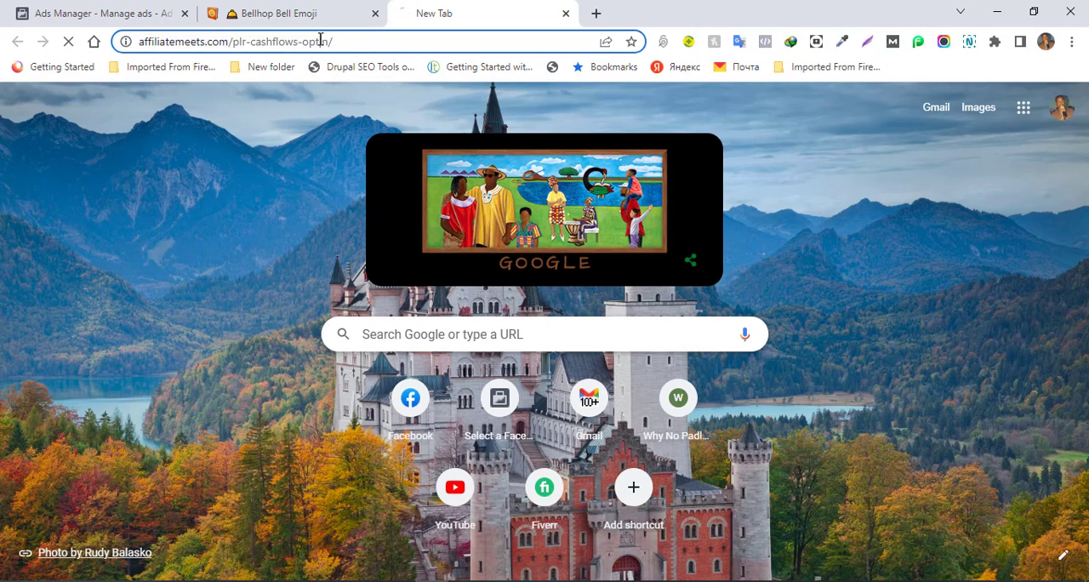
right_click(321, 41)
click(360, 153)
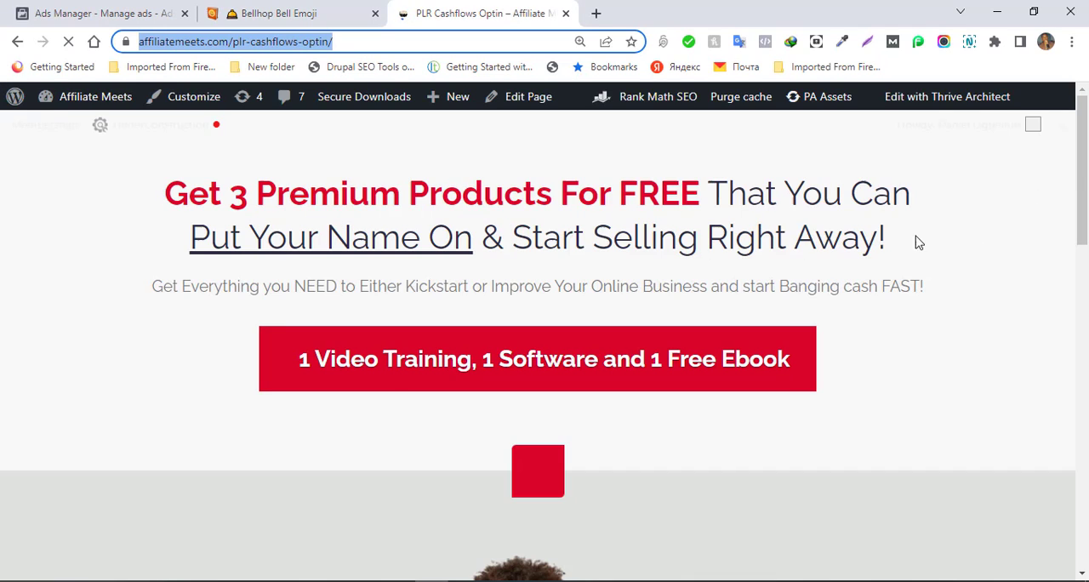
click(1083, 181)
drag(1083, 181, 1079, 132)
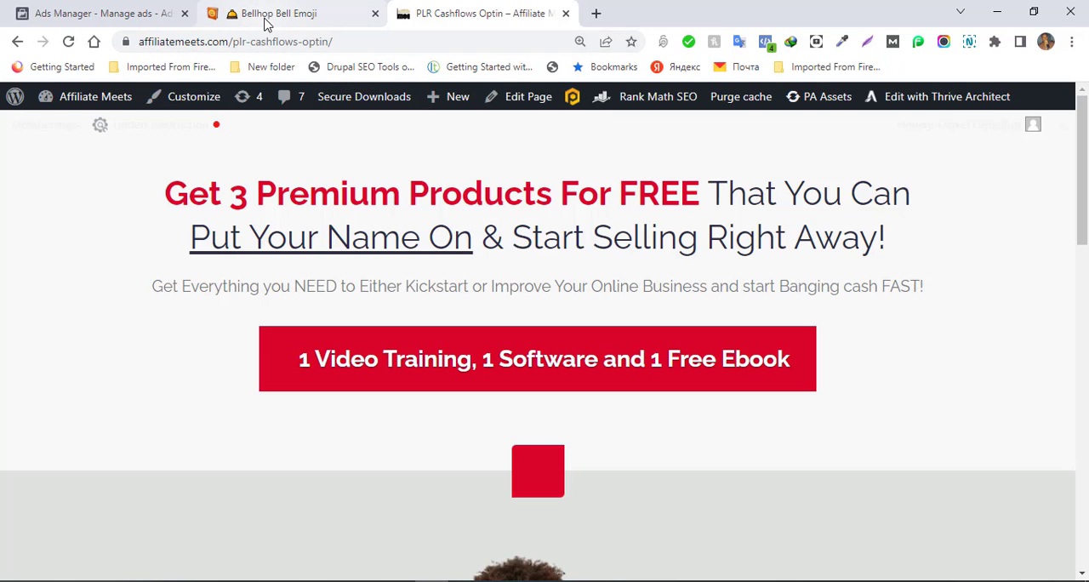
click(97, 12)
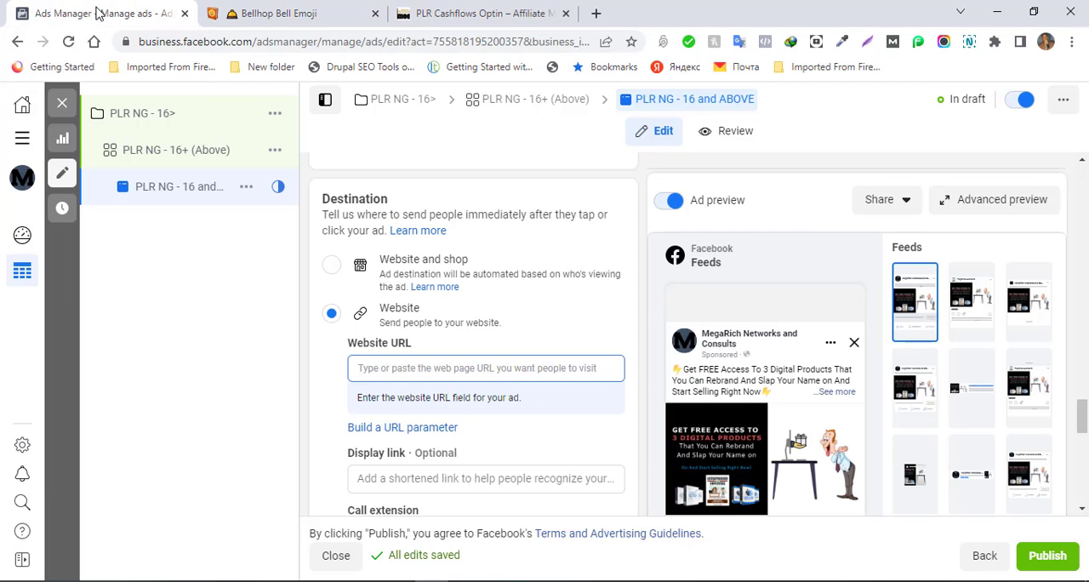
click(425, 369)
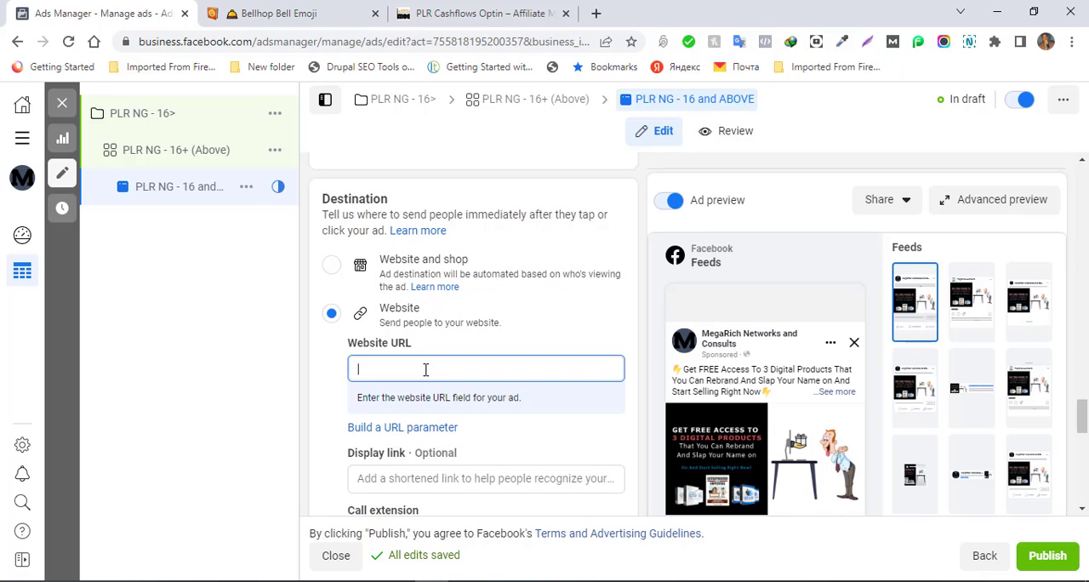
key(ctrl+v)
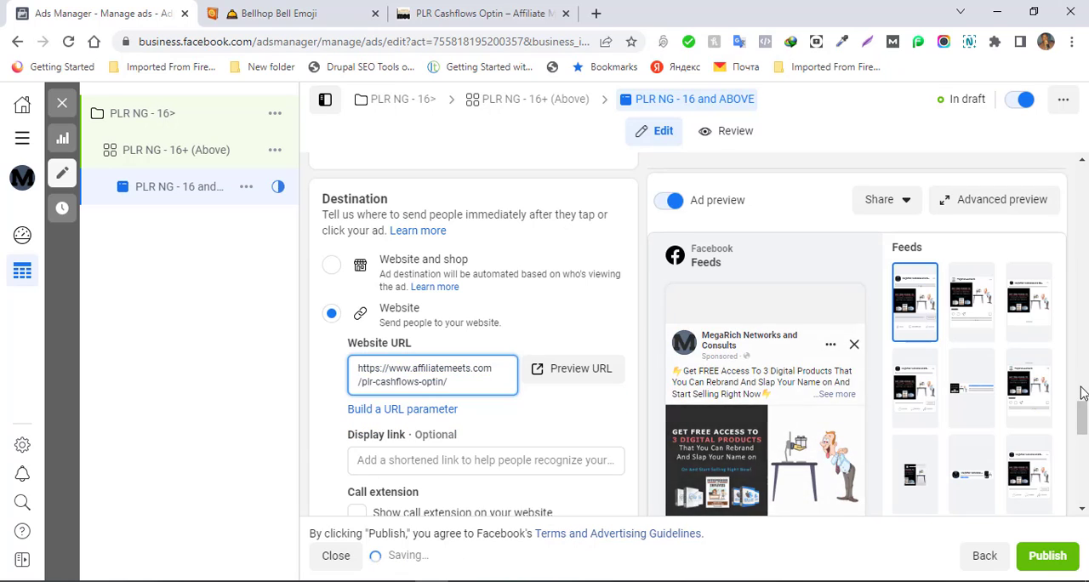
drag(1083, 417, 1082, 485)
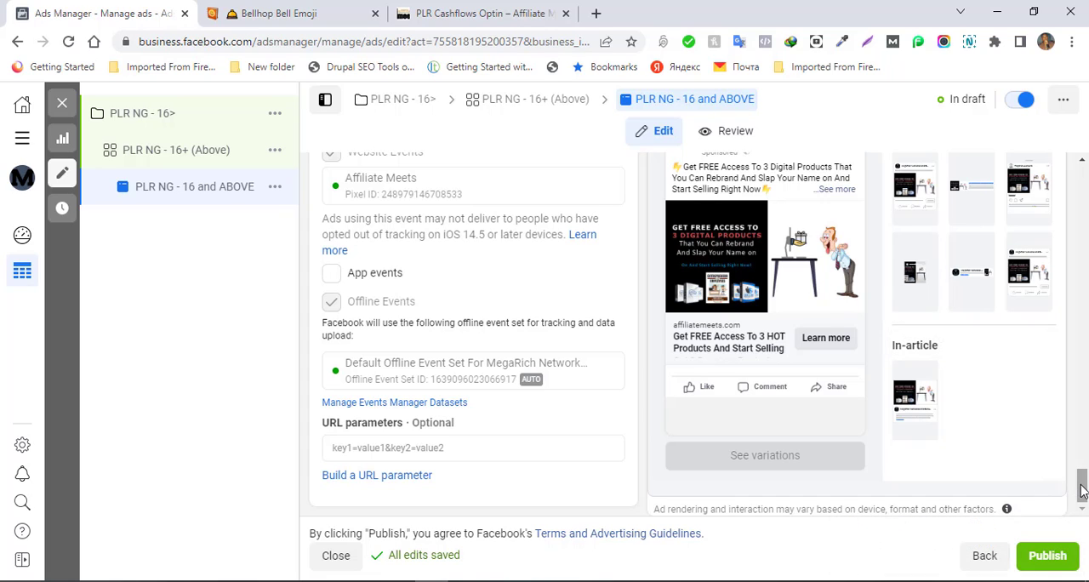
- Review the Tracking and Languages sections and open the language management for the ad
drag(1083, 489, 1082, 466)
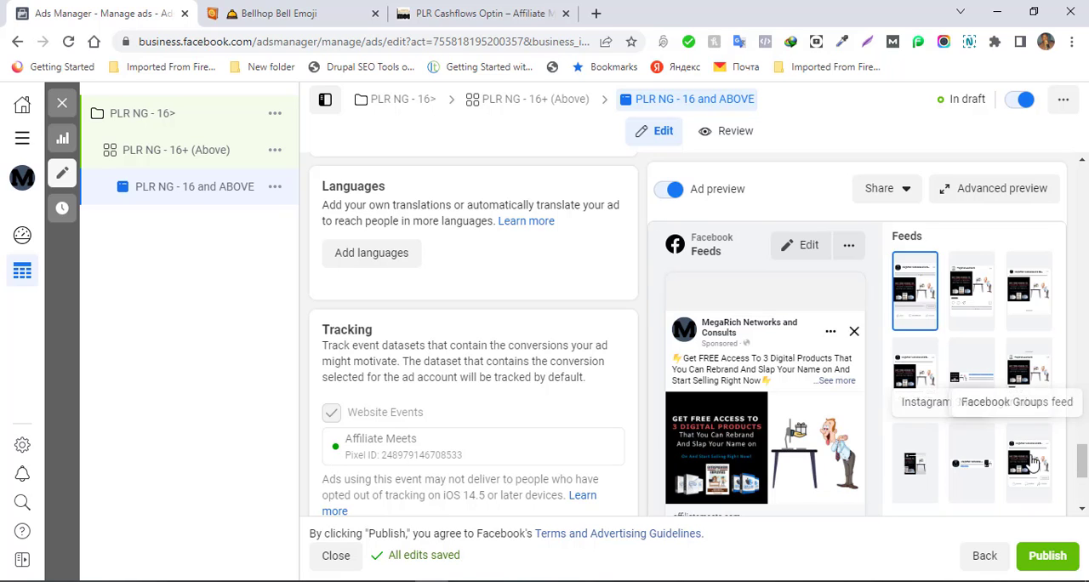
mouse_move(1082, 460)
mouse_down()
mouse_move(1080, 418)
mouse_move(1079, 454)
mouse_up()
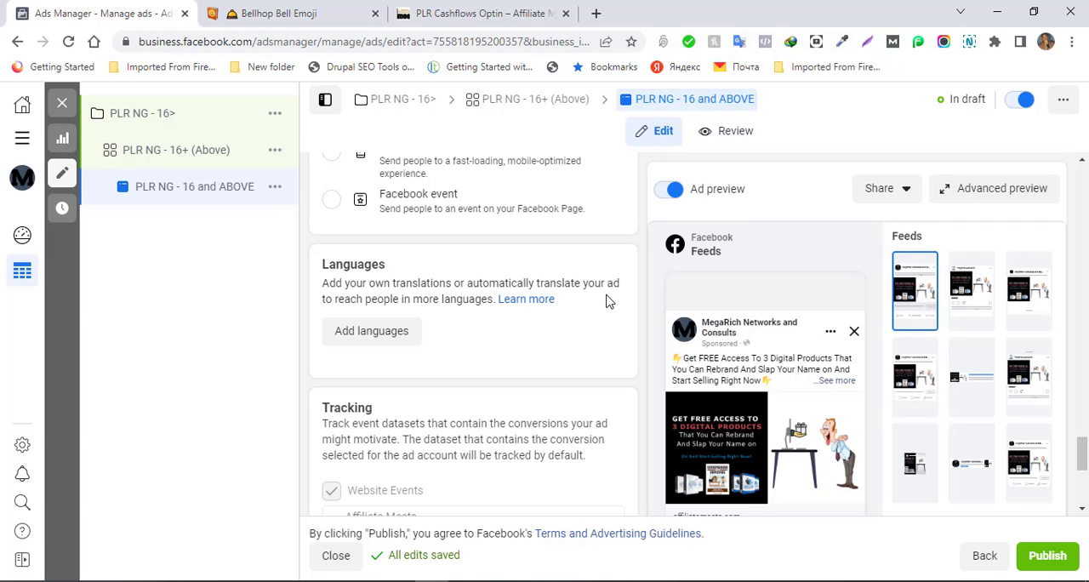
click(367, 339)
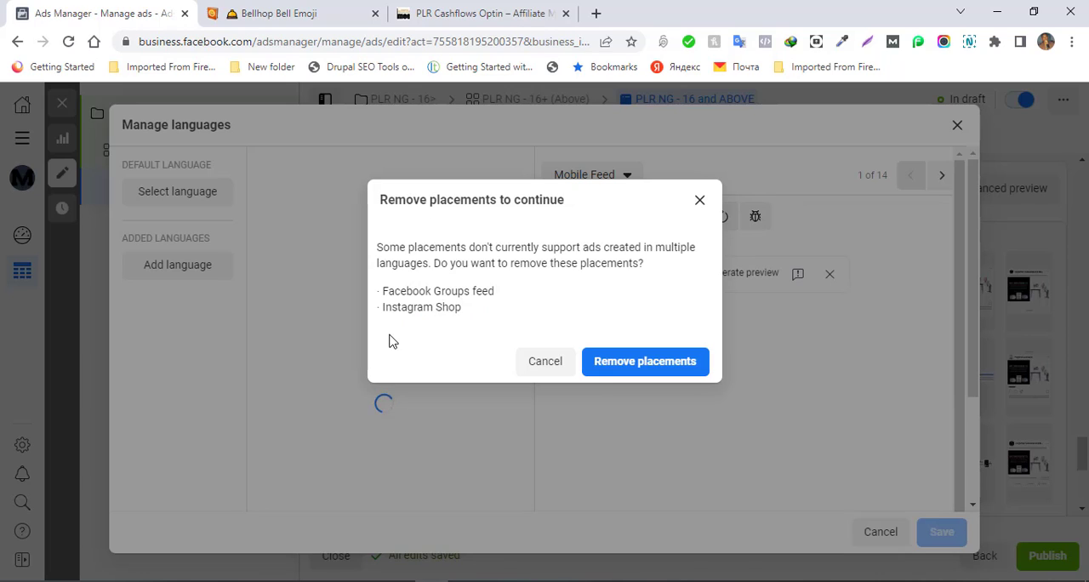
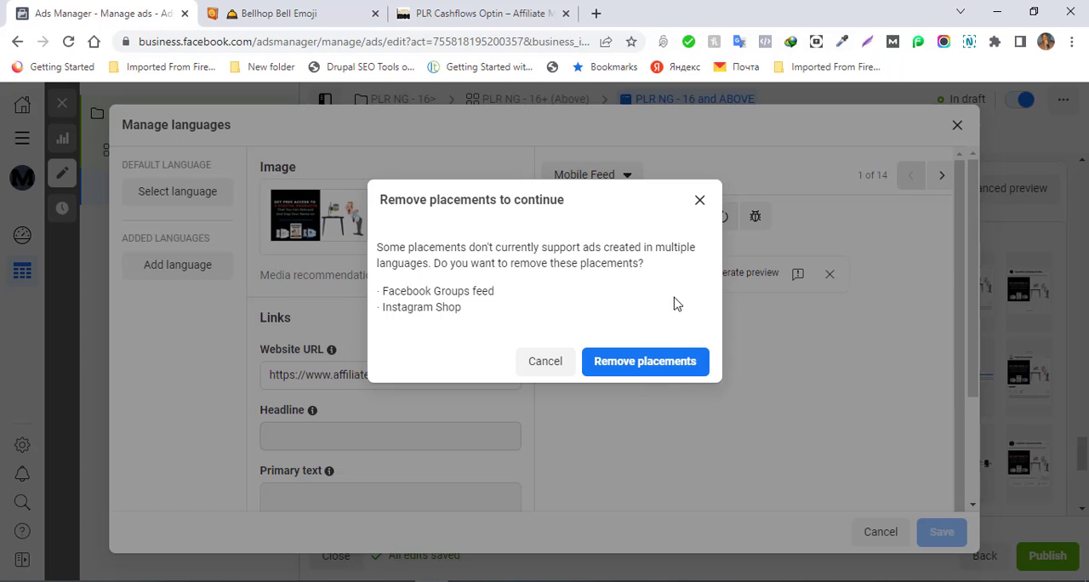
- Dismiss the placement-removal prompt without removing any placements and open a preview of the ad's website URL
click(700, 201)
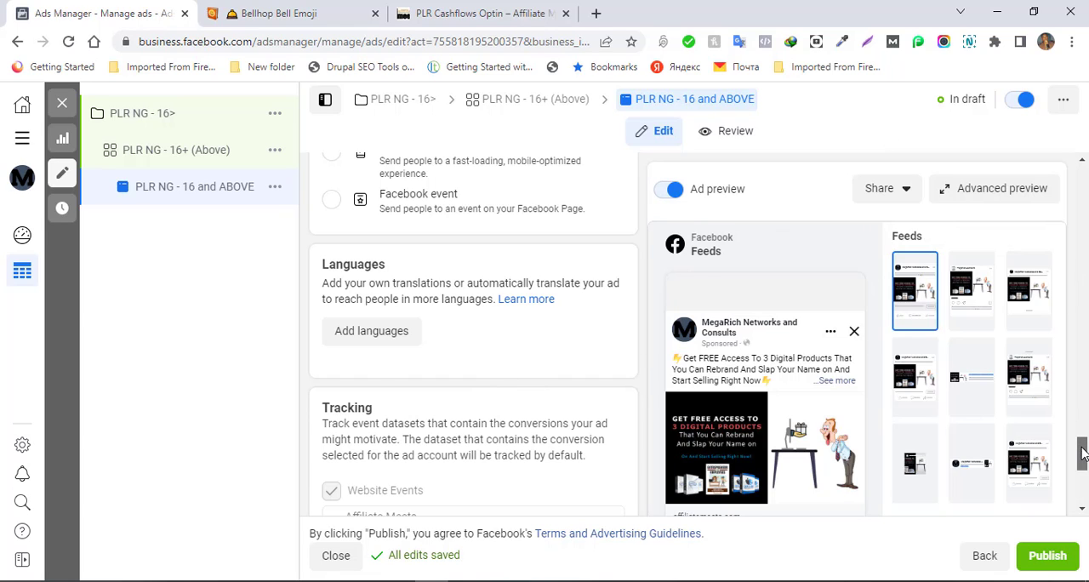
drag(1081, 454, 1082, 429)
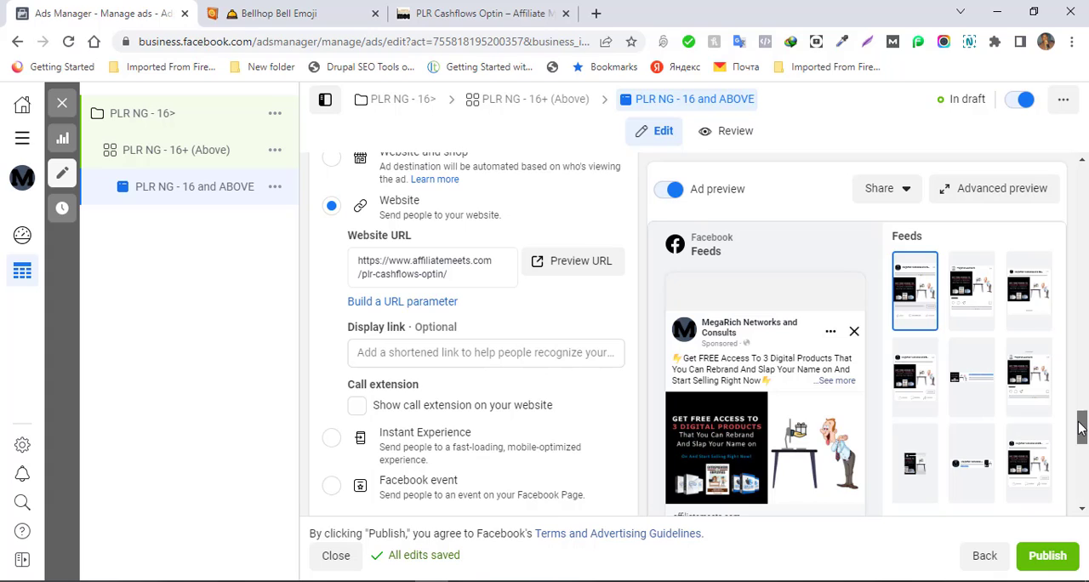
drag(1081, 427, 1081, 425)
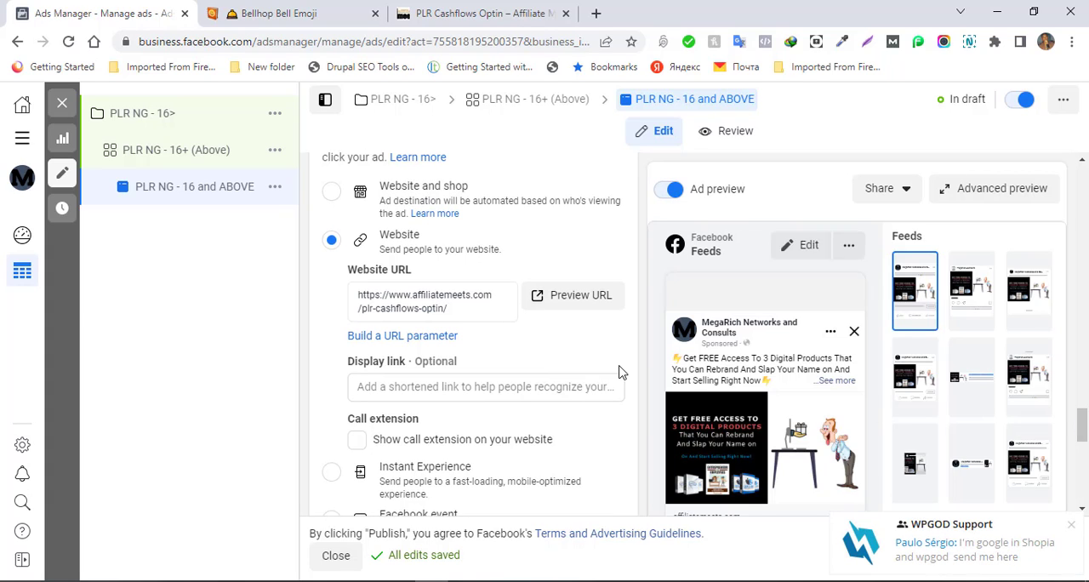
click(571, 297)
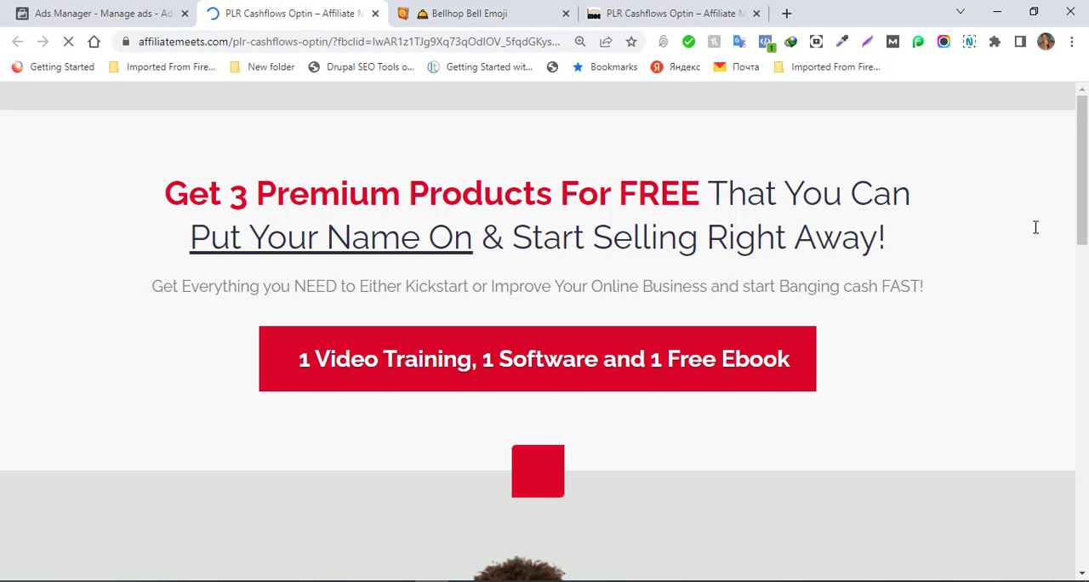
- Check the opt-in page down to its name and email form, leaving it unfilled, and return to the ad
drag(1086, 219, 1064, 490)
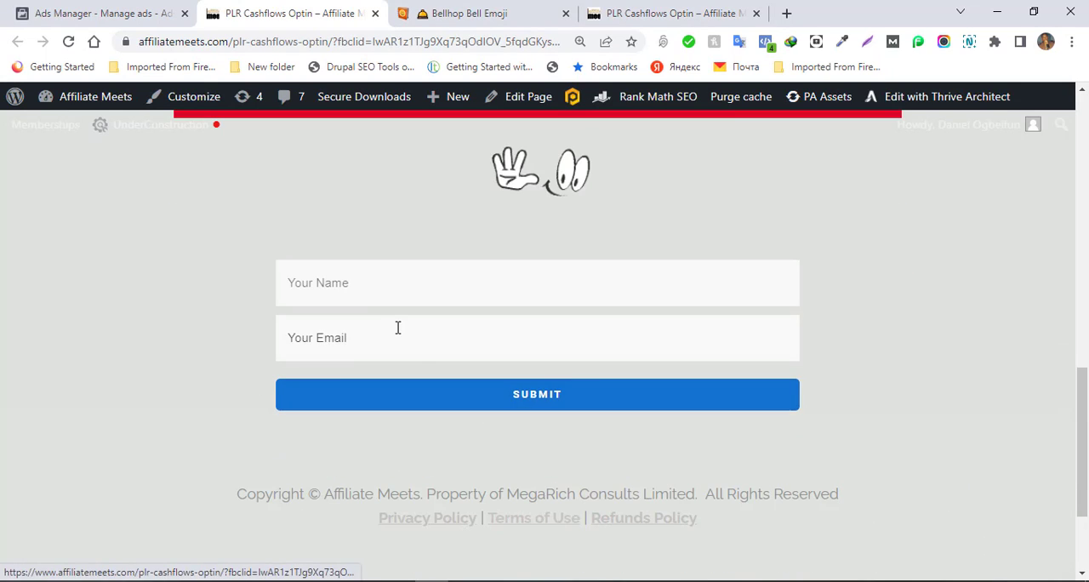
click(387, 299)
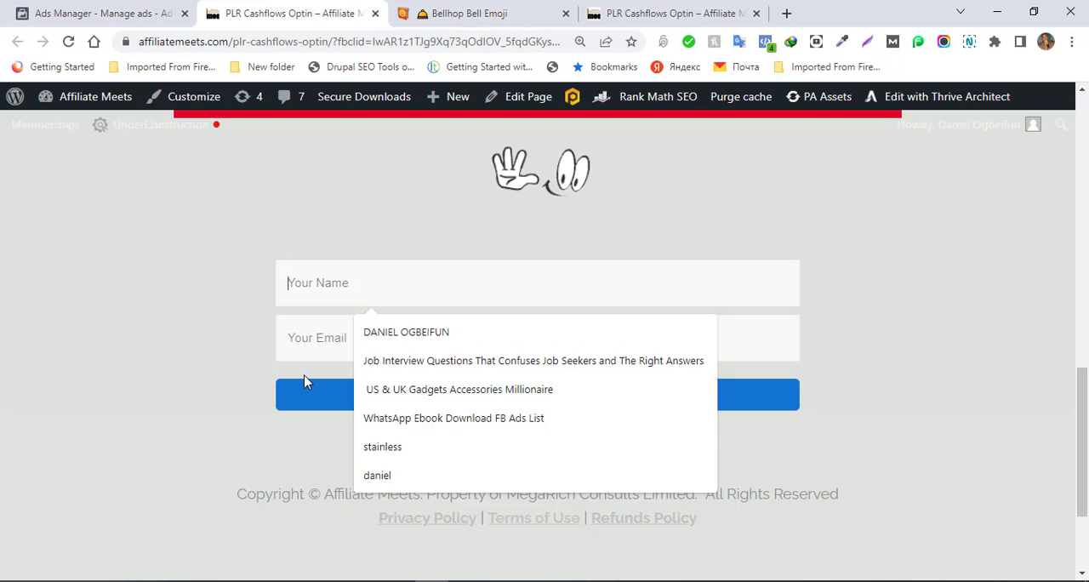
click(87, 230)
click(128, 14)
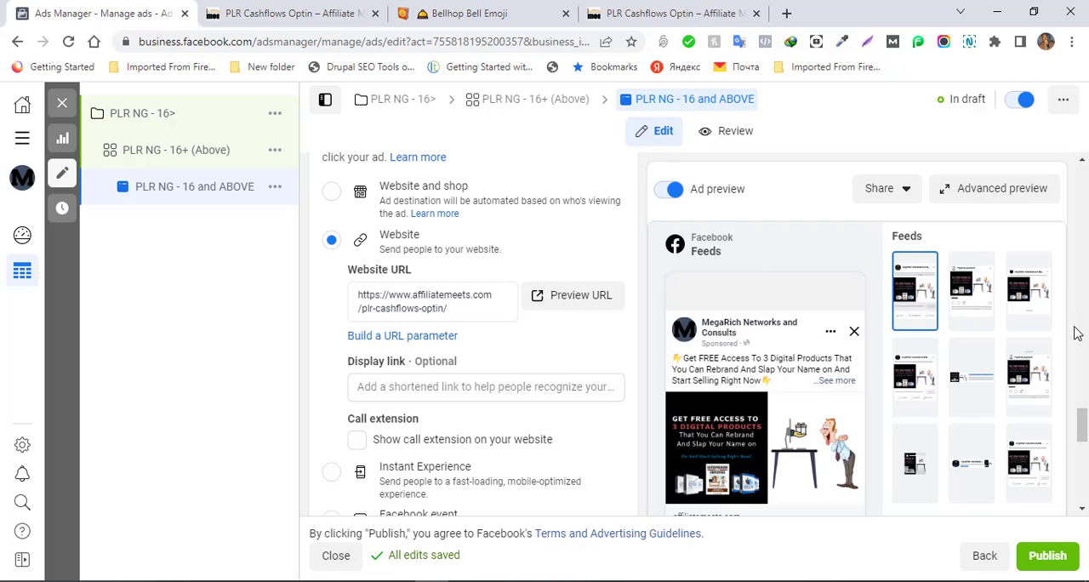
- Review the ad's remaining destination, Languages and Tracking settings and go back up to the primary text
drag(1082, 428, 1084, 445)
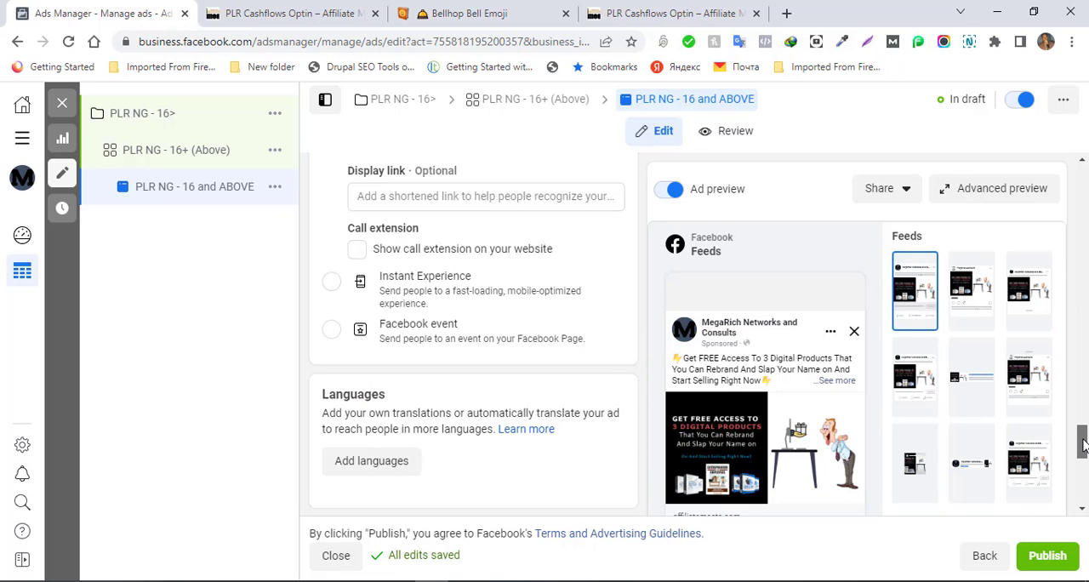
drag(1082, 444, 1083, 489)
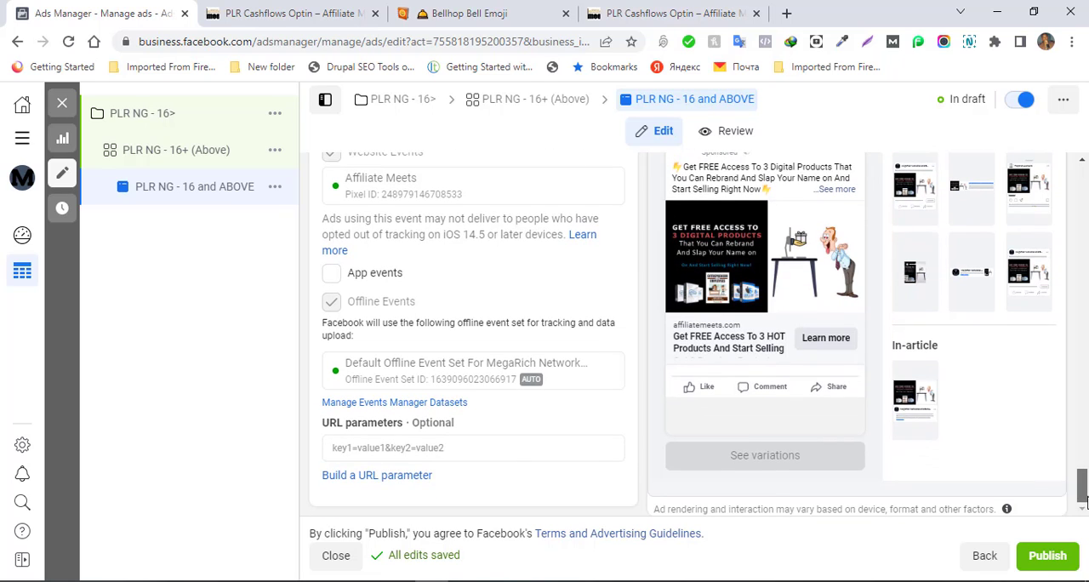
mouse_move(1083, 491)
mouse_down()
mouse_move(1083, 478)
mouse_move(1083, 494)
mouse_up()
drag(1081, 478, 1084, 315)
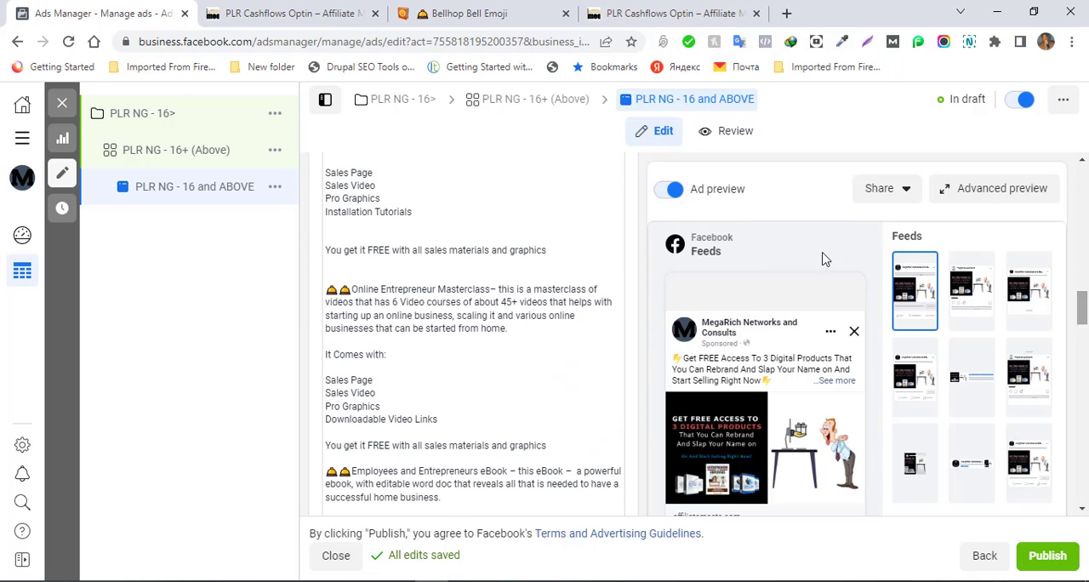
- View the review summary of the ad PLR NG - 16 and ABOVE, and return to editing it
click(722, 143)
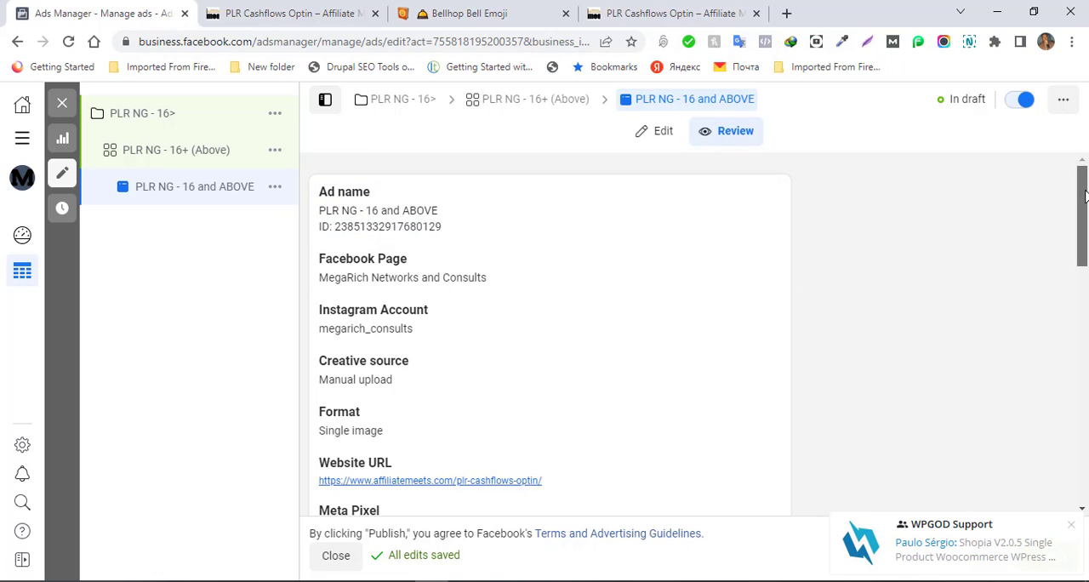
mouse_move(1085, 196)
mouse_down()
mouse_move(1086, 449)
mouse_move(1083, 178)
mouse_up()
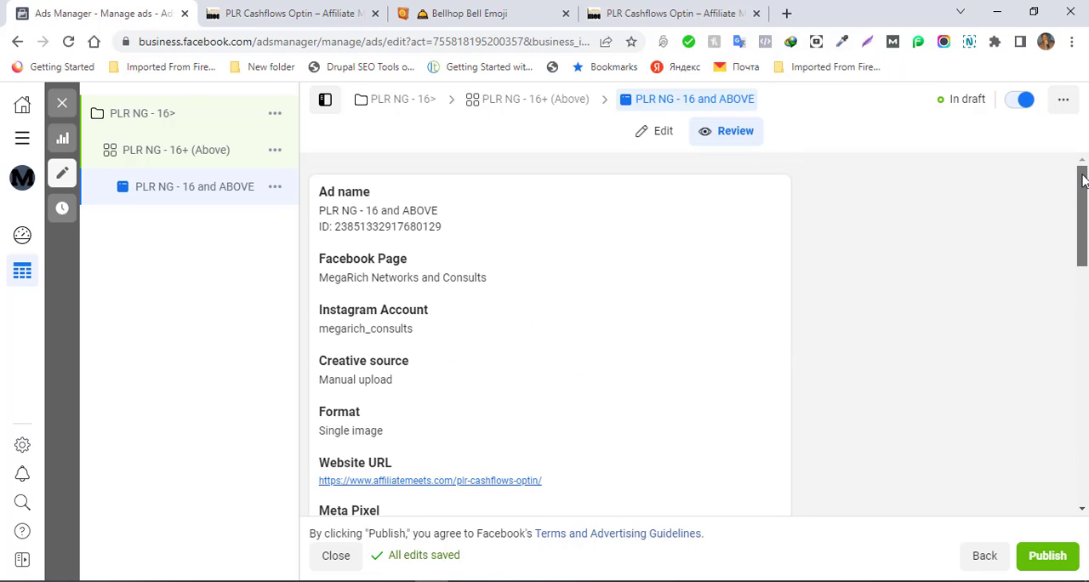
click(662, 136)
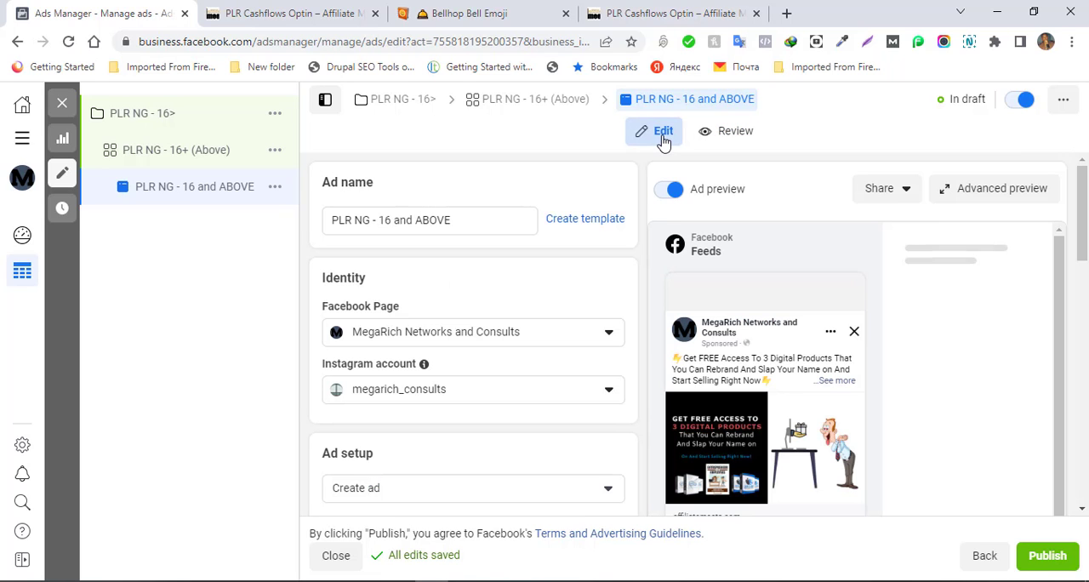
- Open the ad set PLR NG - 16+ (Above) and inspect the individual placements under Stories and Reels and Feeds
click(183, 168)
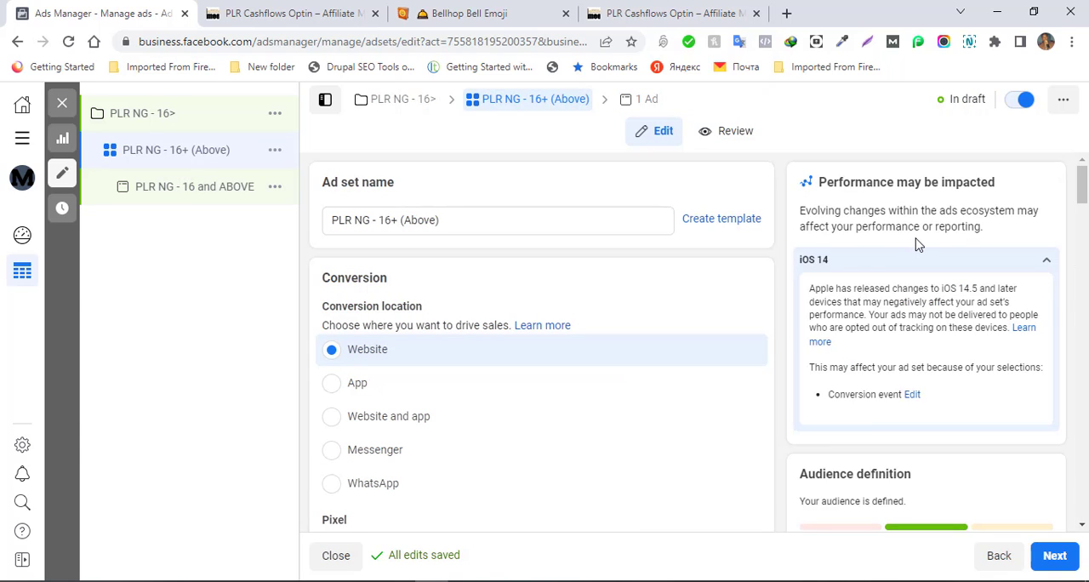
drag(1082, 196, 1074, 454)
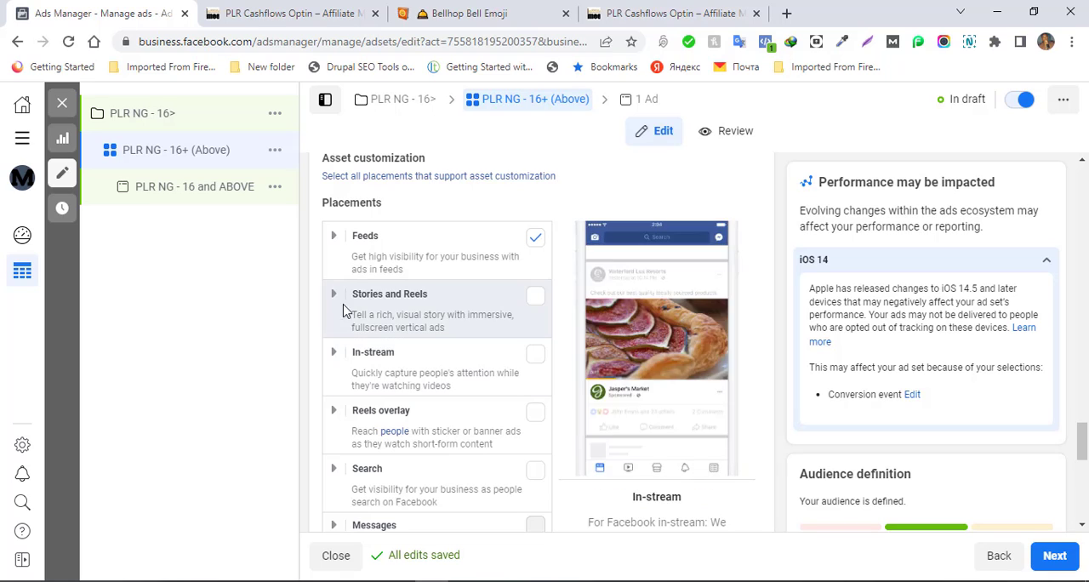
click(333, 298)
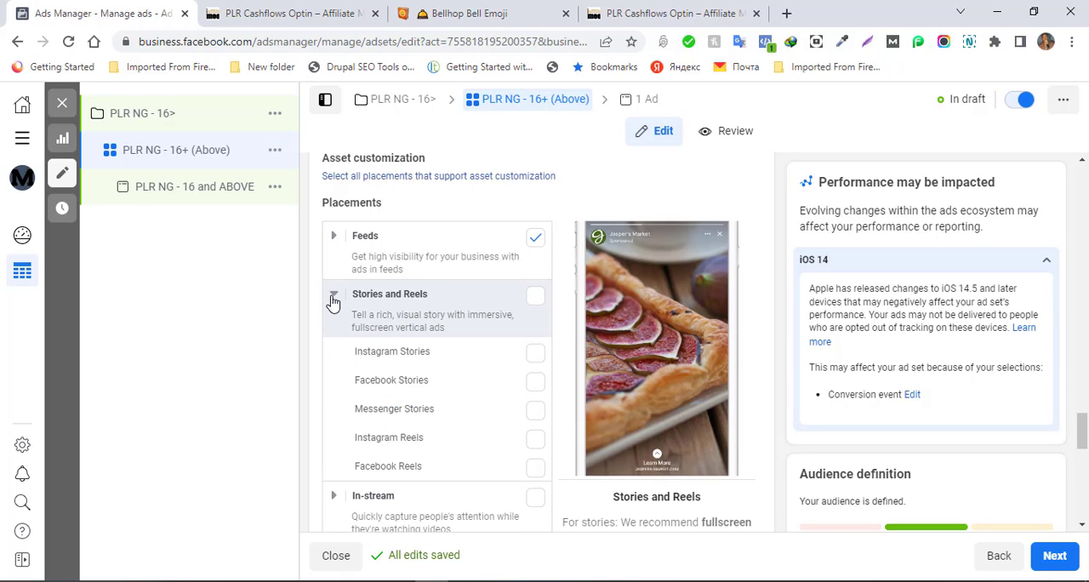
click(333, 298)
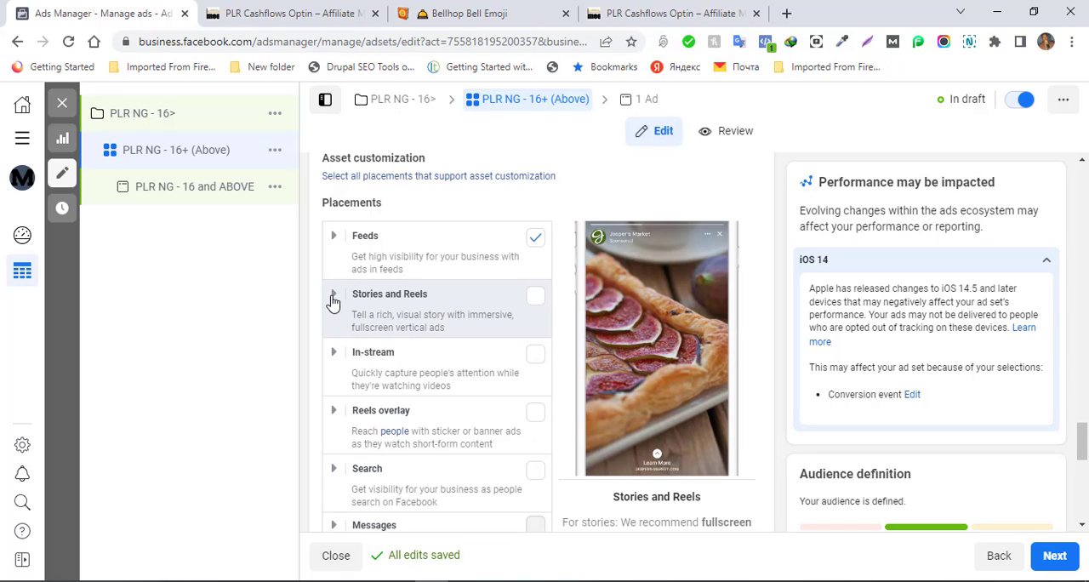
click(334, 240)
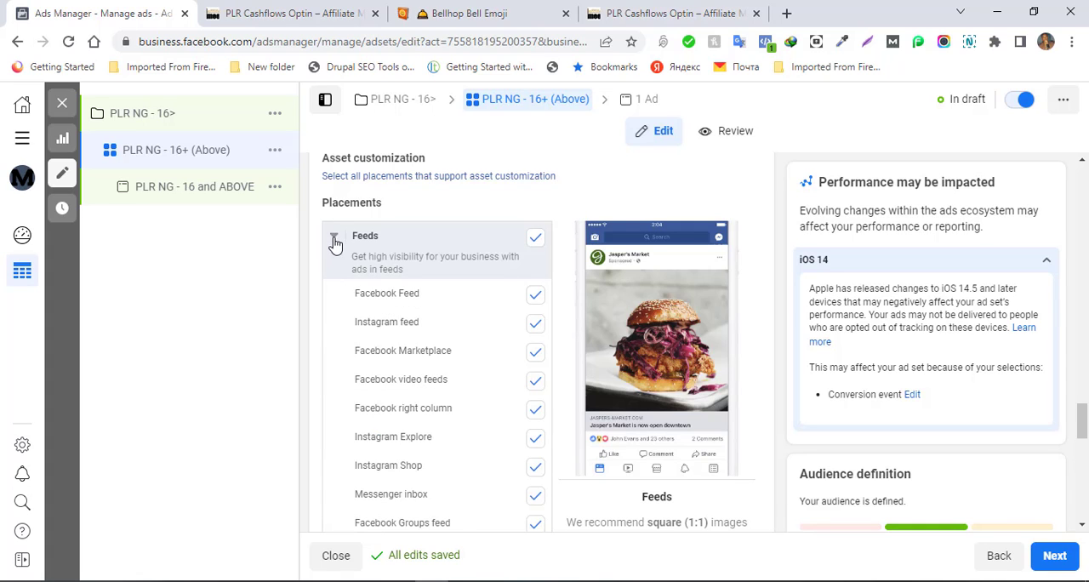
mouse_move(1084, 412)
mouse_down()
mouse_move(1085, 434)
mouse_move(1085, 423)
mouse_up()
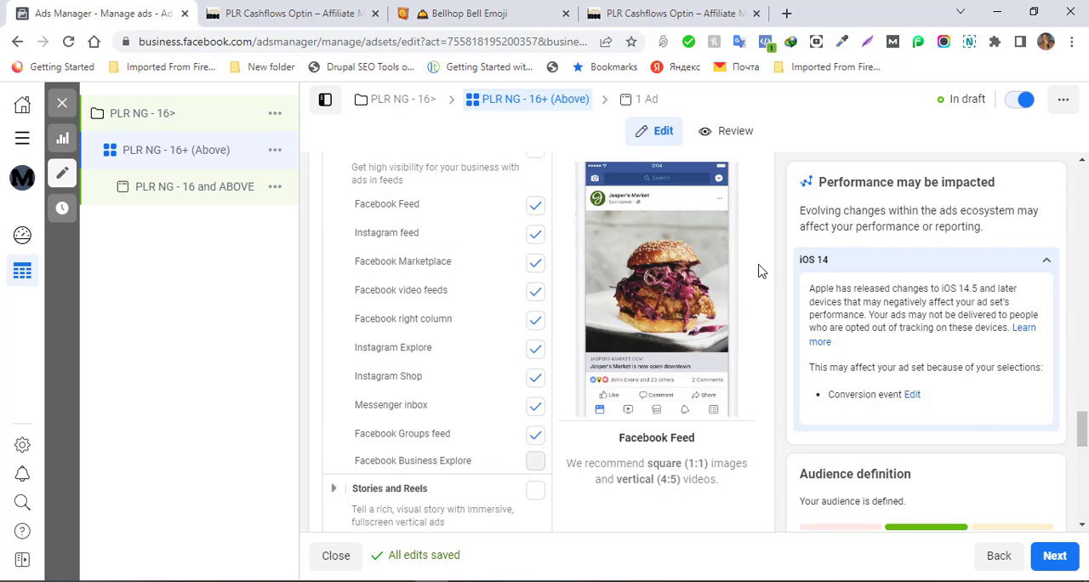
- Deselect all Feeds placements of the ad set and select only Facebook Feed
drag(1079, 434, 1078, 426)
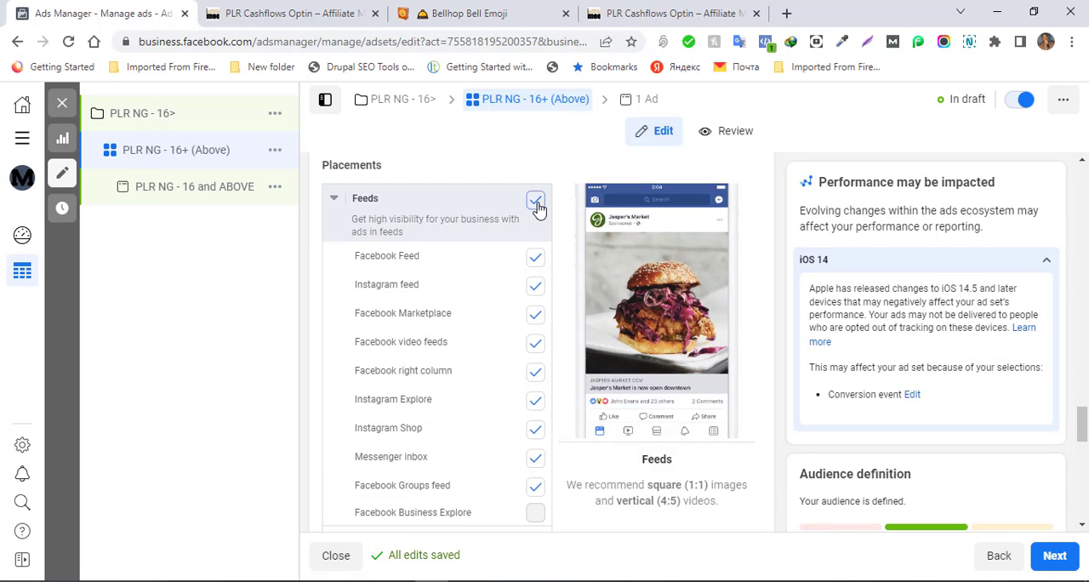
click(539, 206)
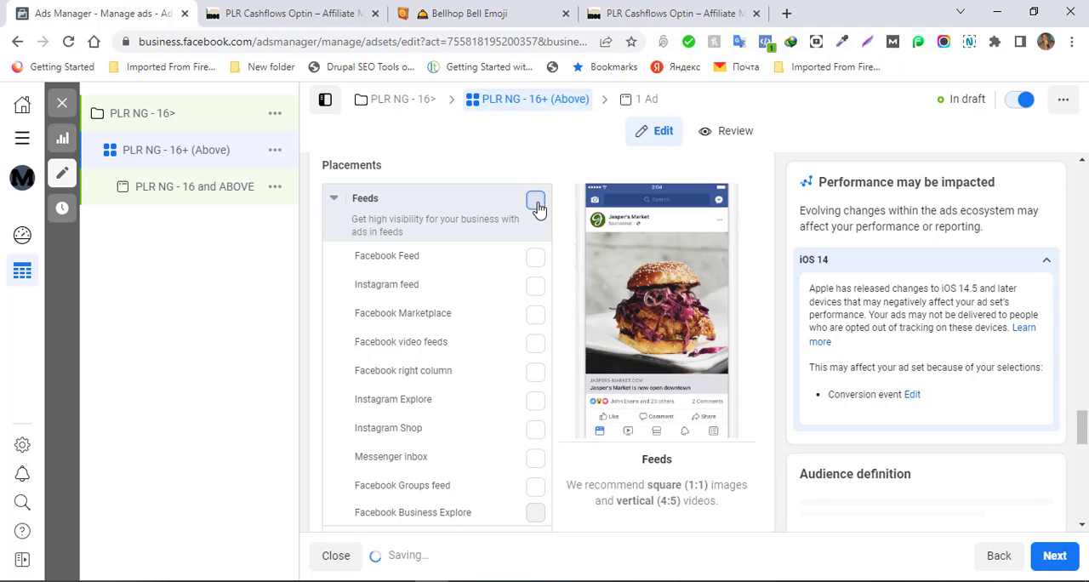
click(539, 205)
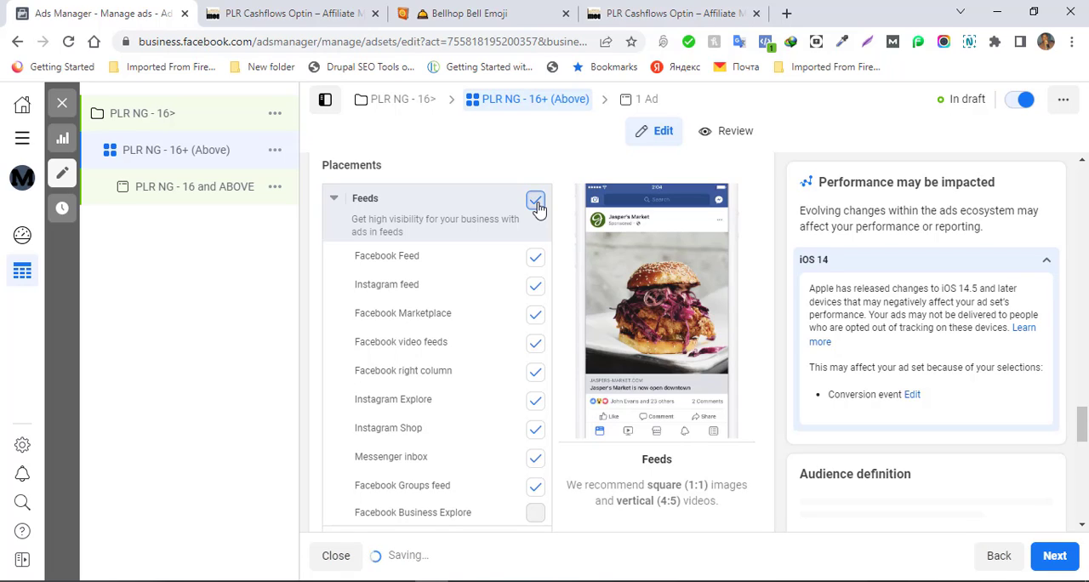
click(538, 205)
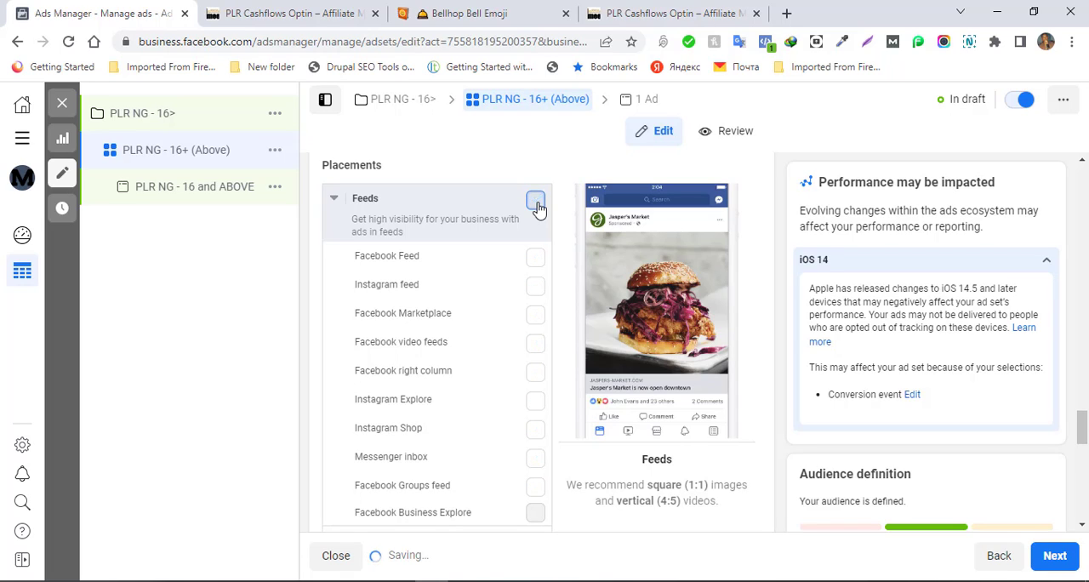
click(534, 265)
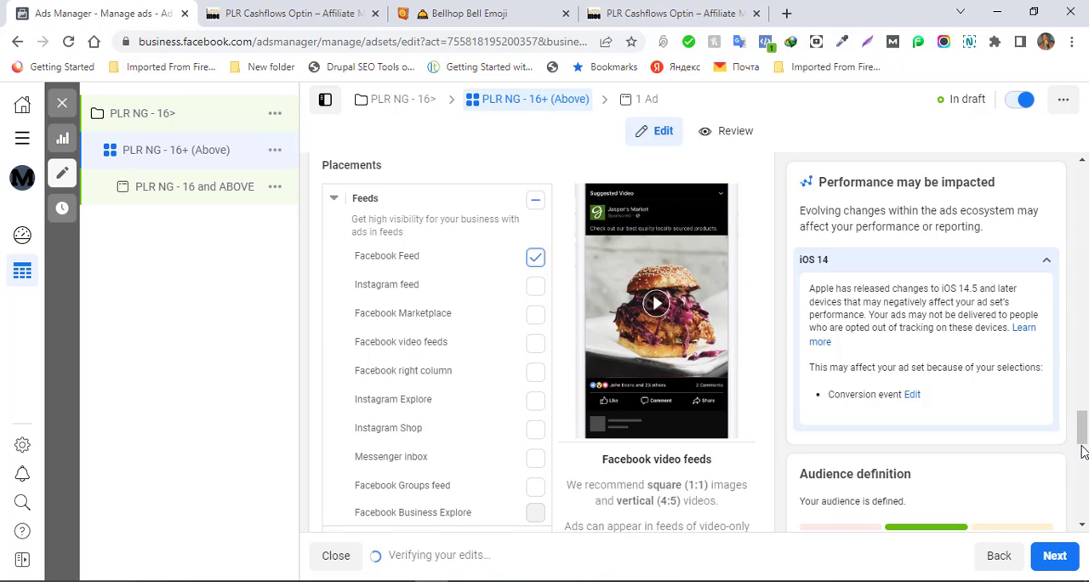
- Remove the In-article placement from the ad set and continue to the ad
scroll(1082, 446, down, 1)
drag(1081, 453, 1083, 493)
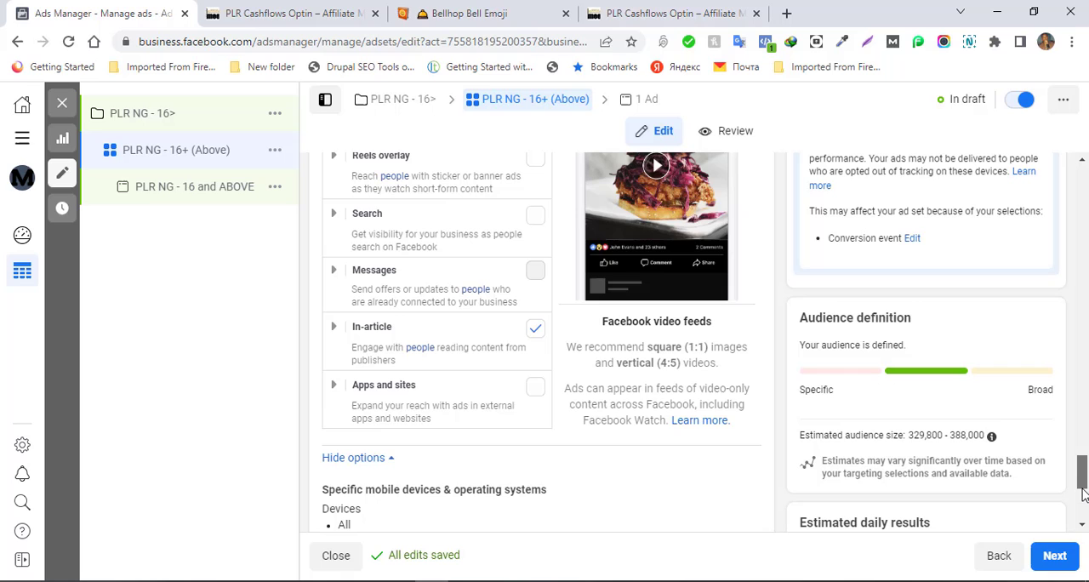
click(536, 329)
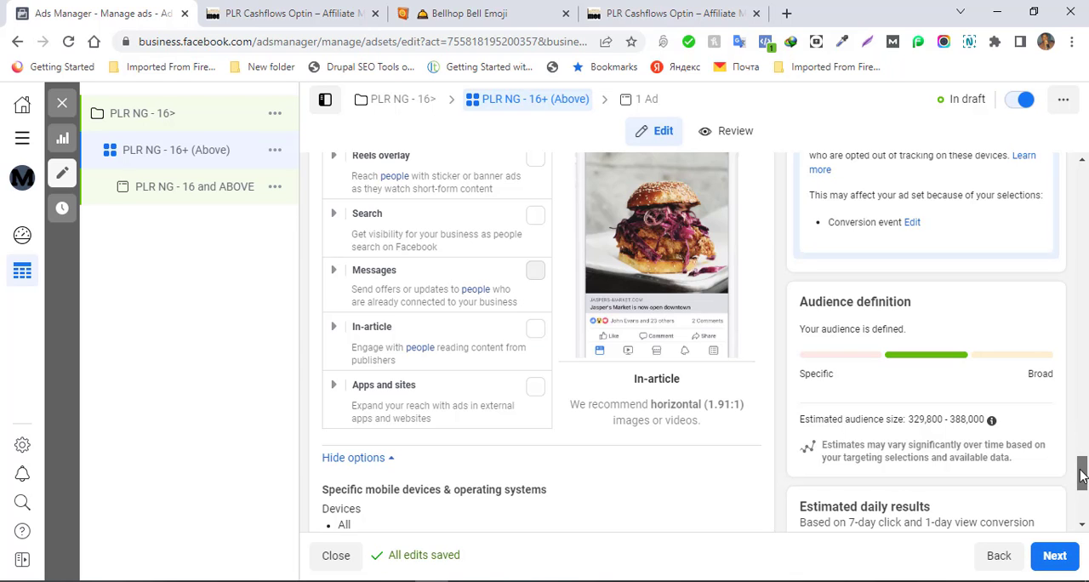
drag(1080, 468, 1083, 506)
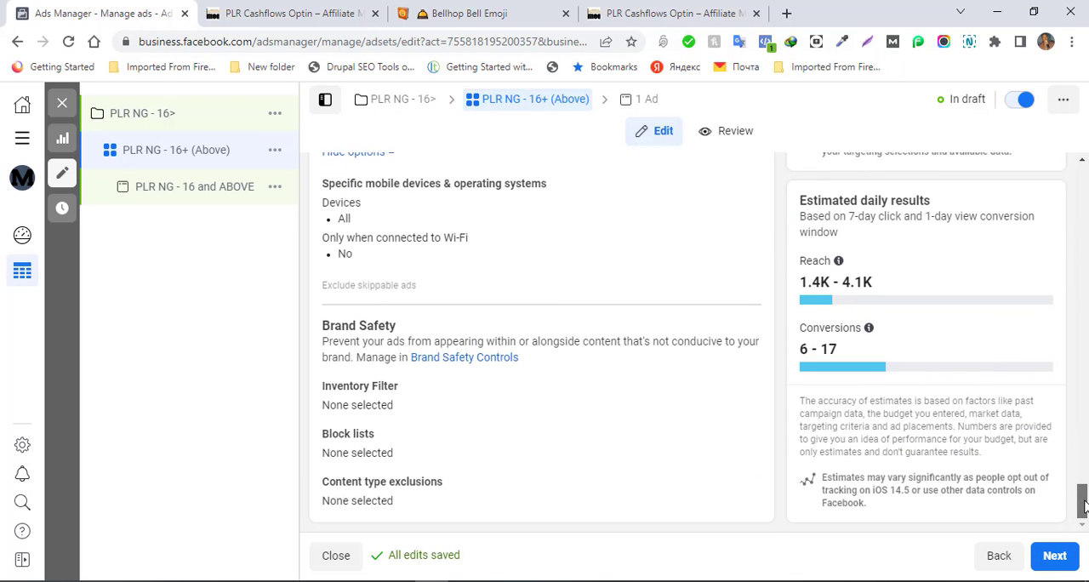
click(1053, 557)
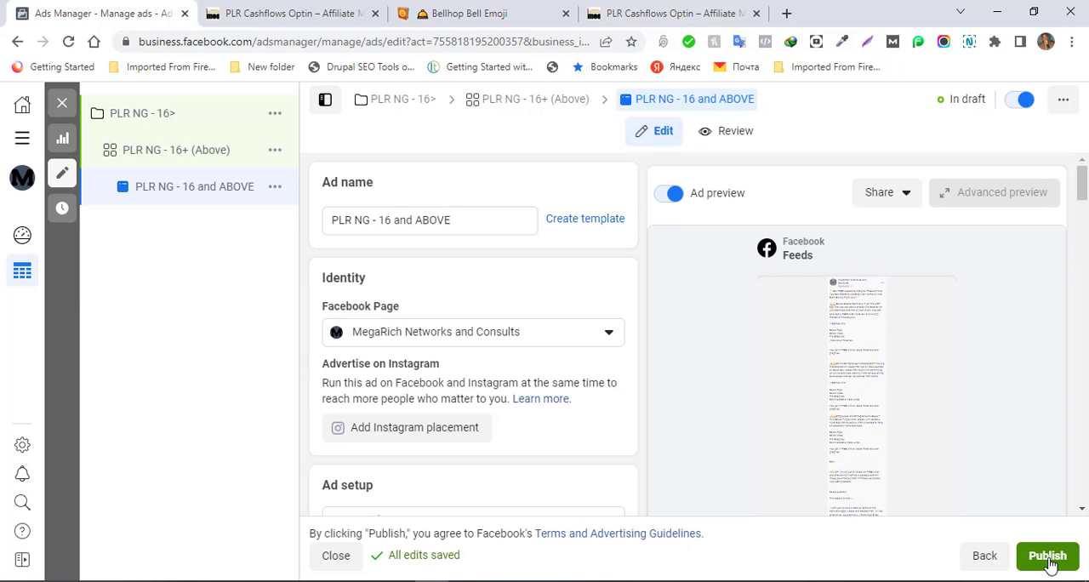
- Check the ad's settings and expand the full primary text in the Facebook Feeds preview
mouse_move(800, 308)
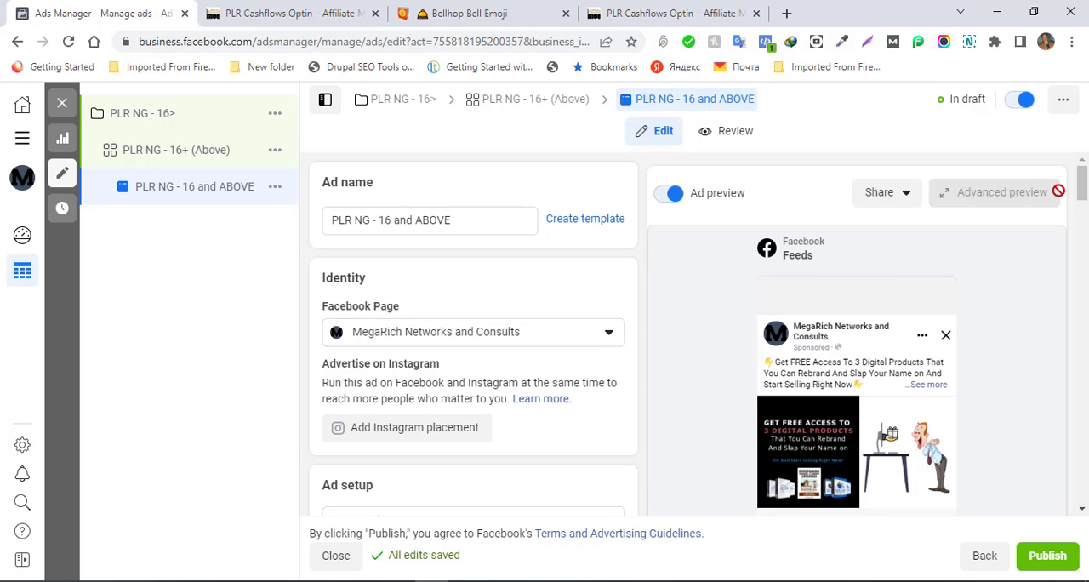
scroll(1086, 269, down, 5)
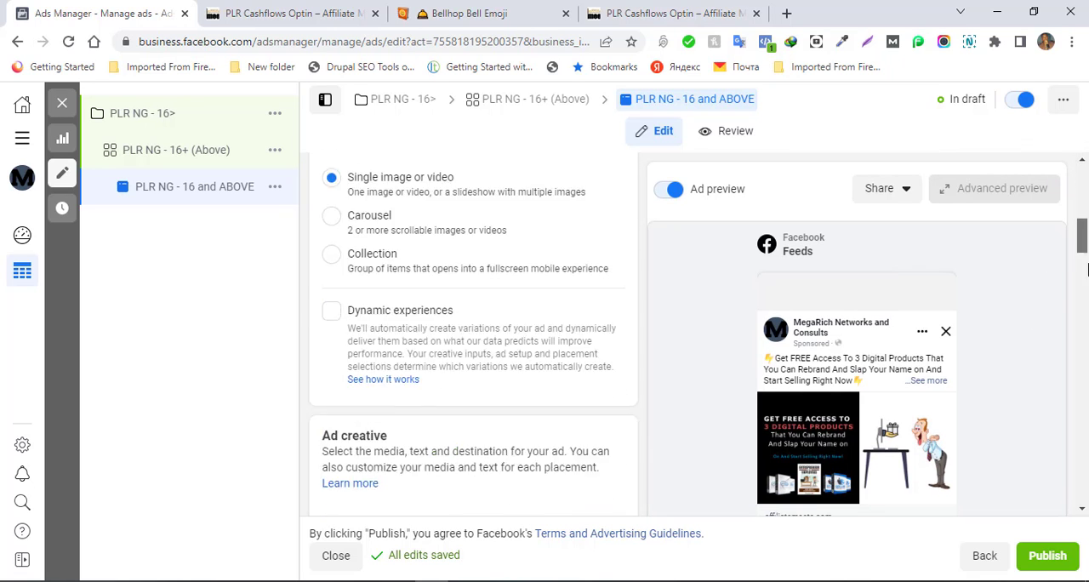
drag(1087, 269, 1084, 487)
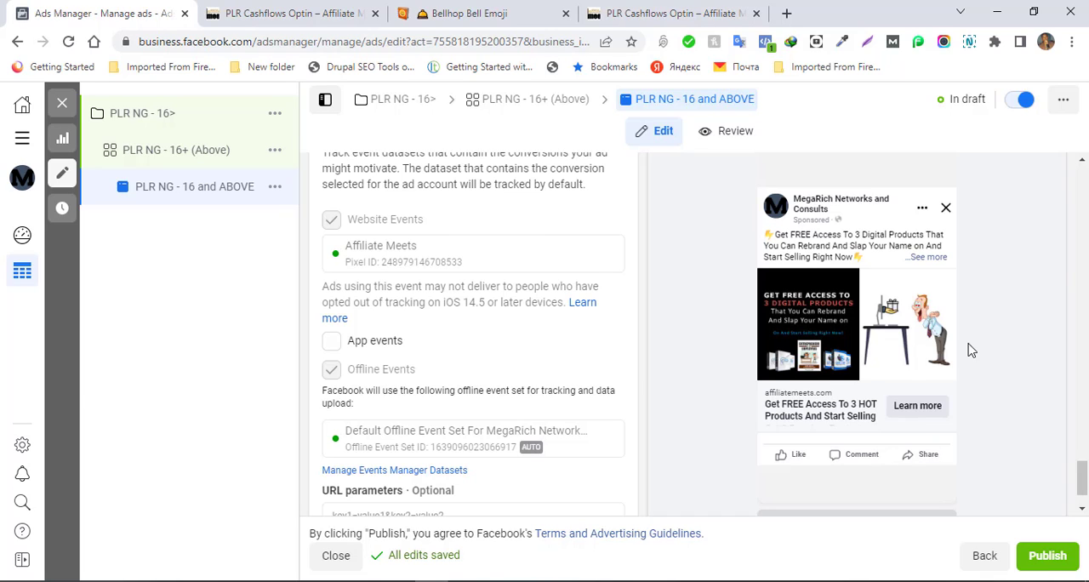
click(929, 261)
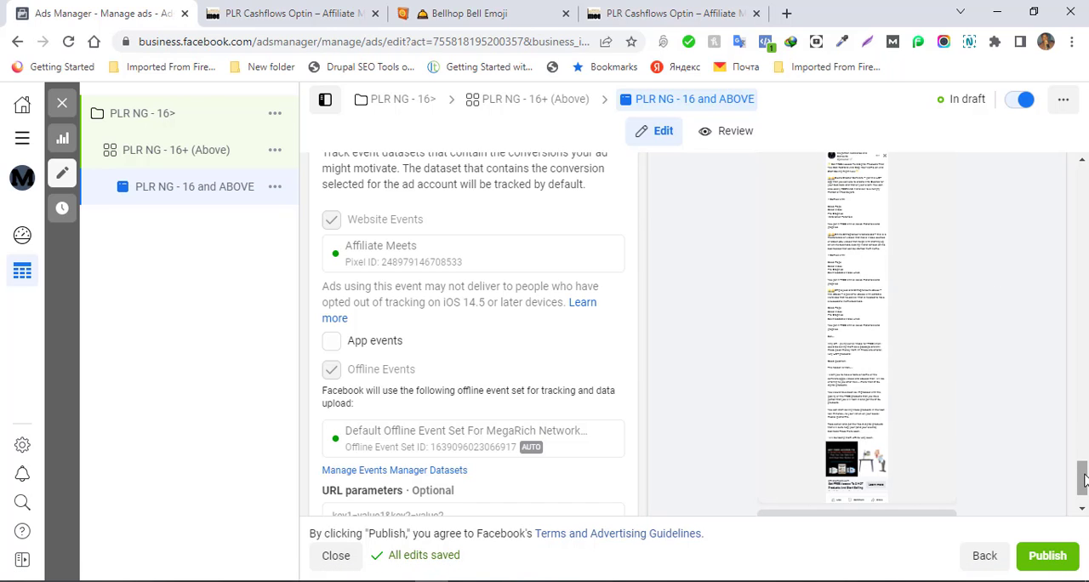
- Open the link-sharing options for the preview of PLR NG - 16 and ABOVE
drag(1082, 481, 1083, 337)
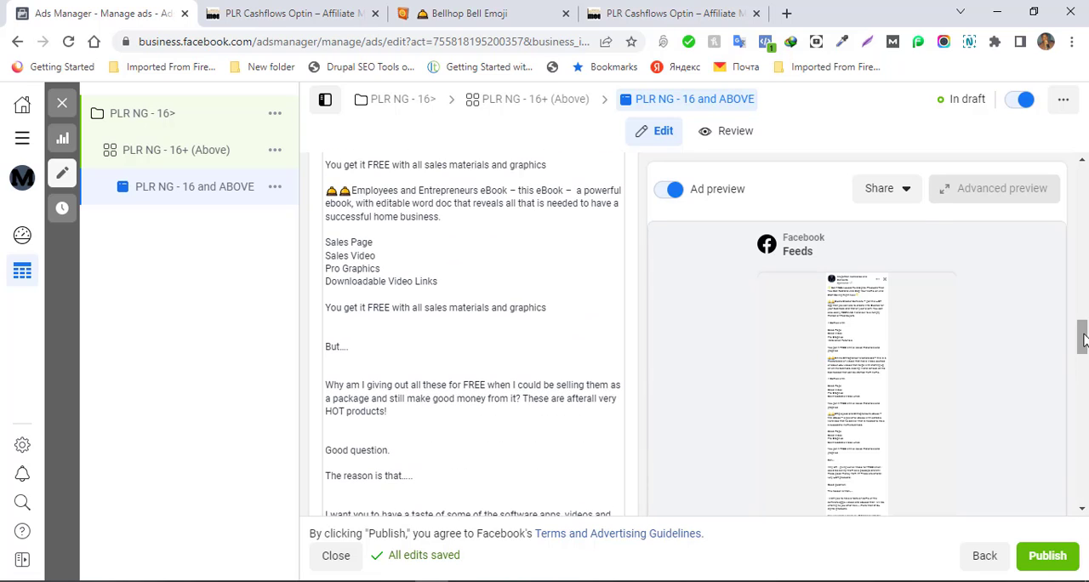
click(907, 190)
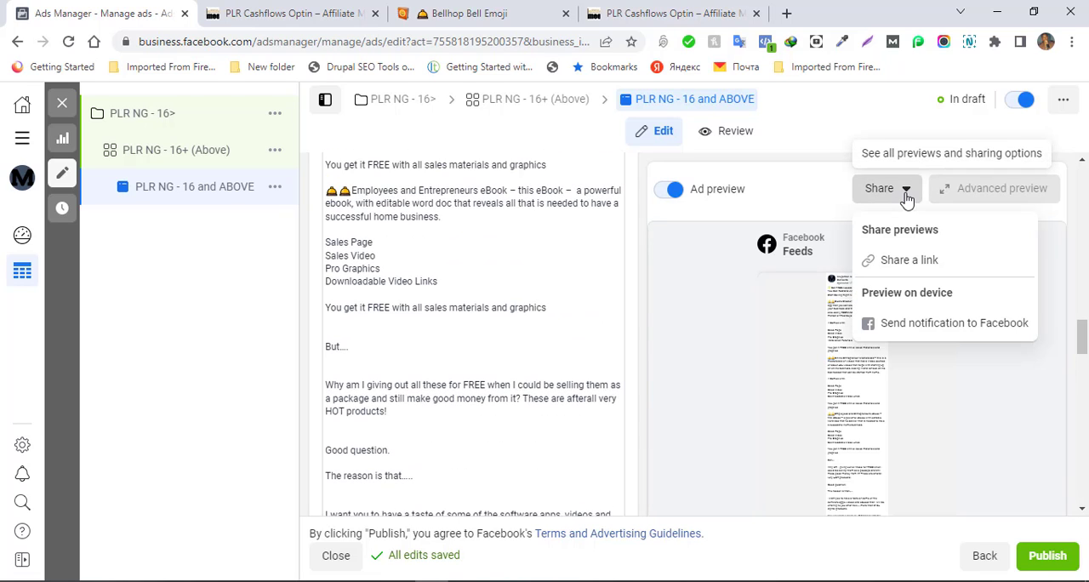
click(908, 262)
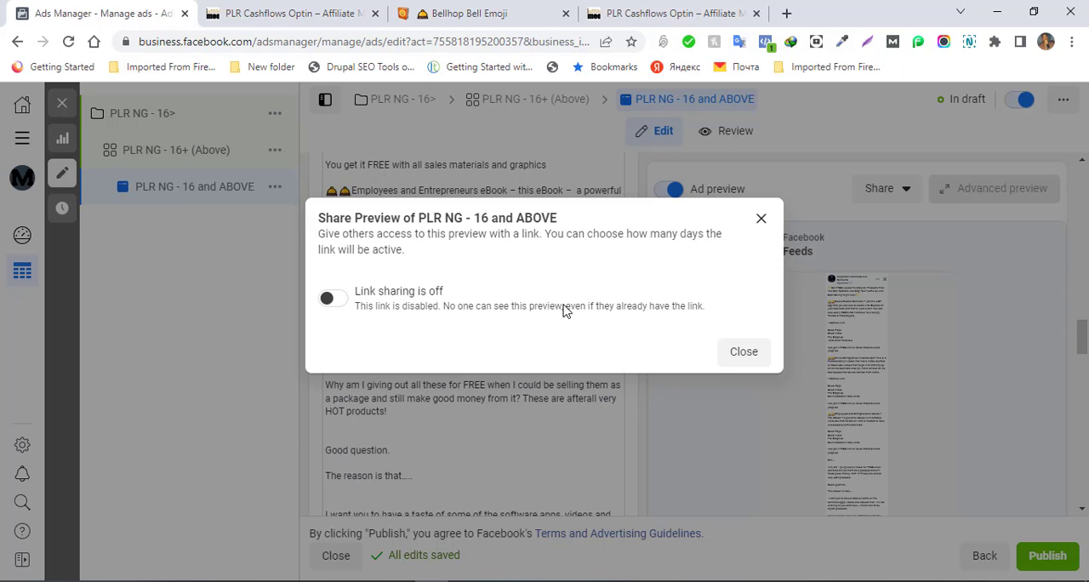
- Turn on link sharing for the preview of PLR NG - 16 and ABOVE, active for 60 days, and copy the link
click(338, 302)
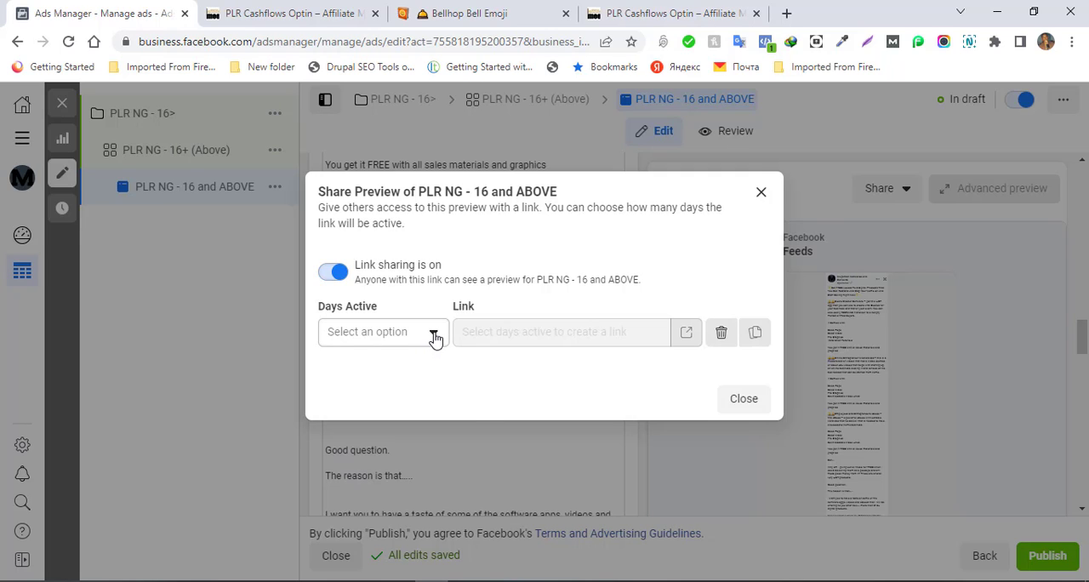
click(435, 337)
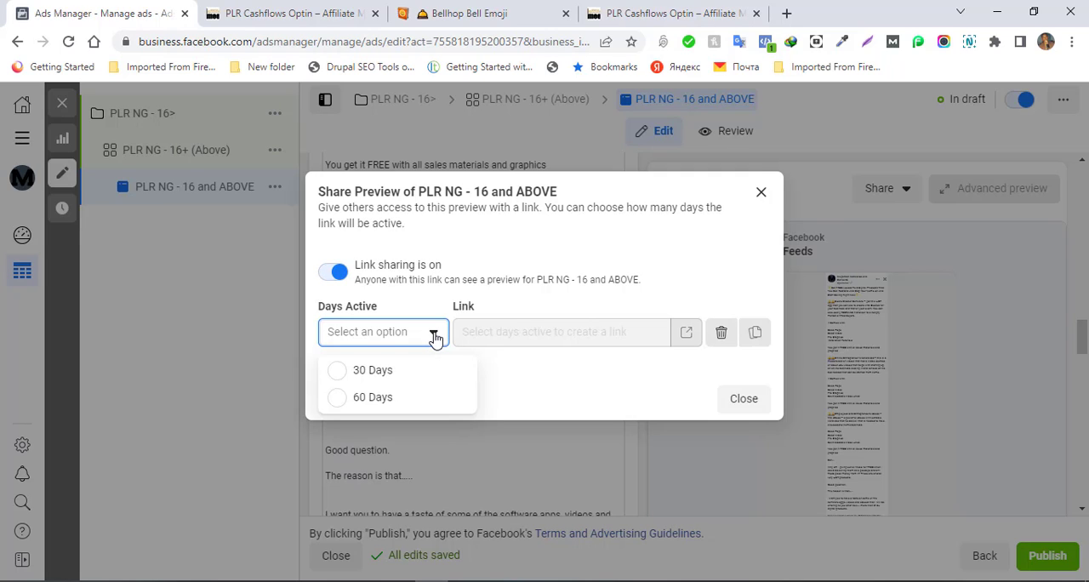
click(351, 398)
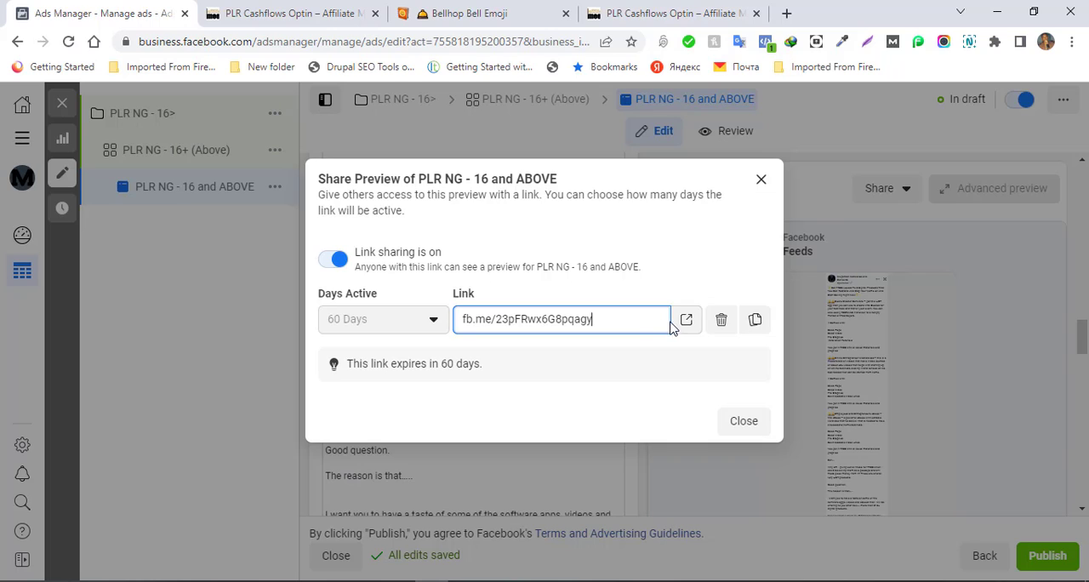
click(756, 321)
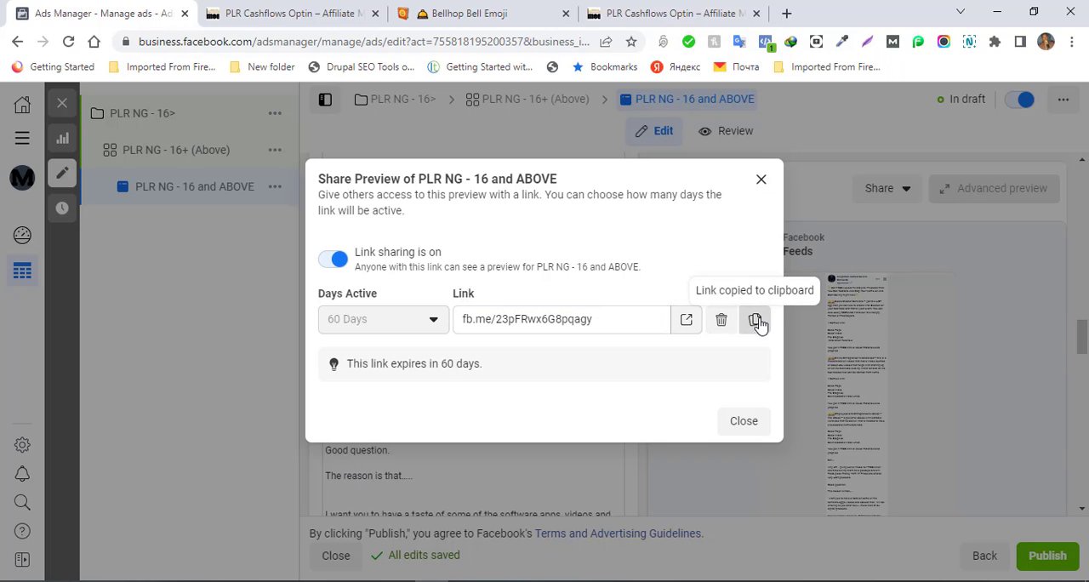
- Open the shared preview in its own page and read the full primary text in the enlarged Mobile Feed view
click(679, 329)
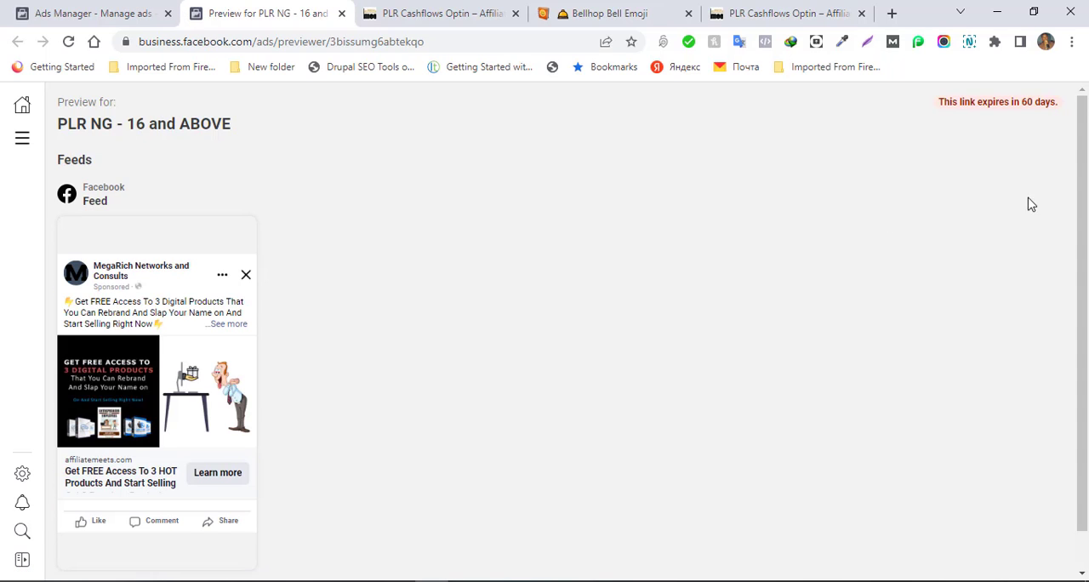
drag(1077, 197, 1078, 258)
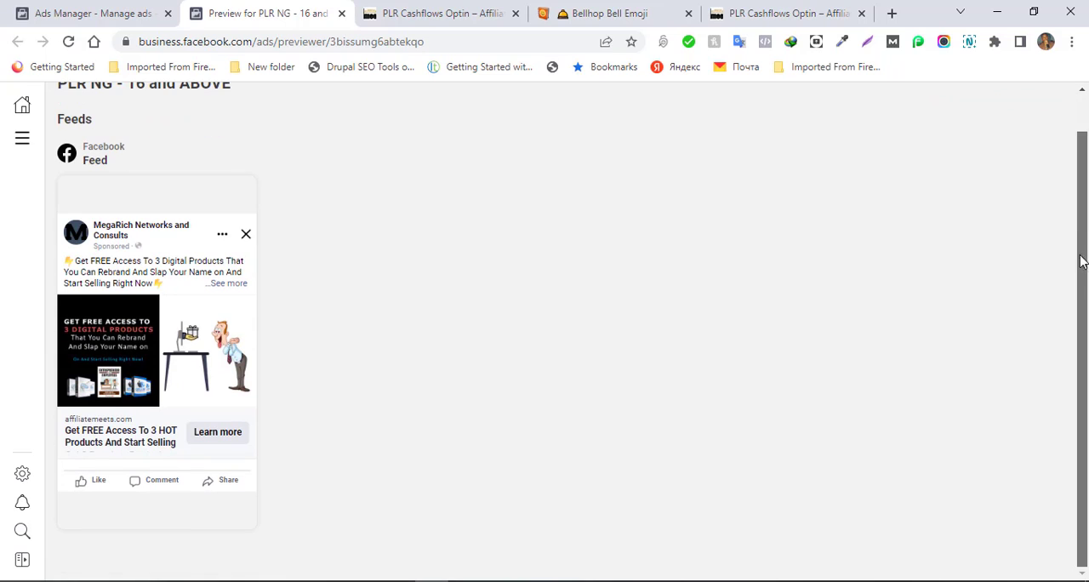
click(229, 284)
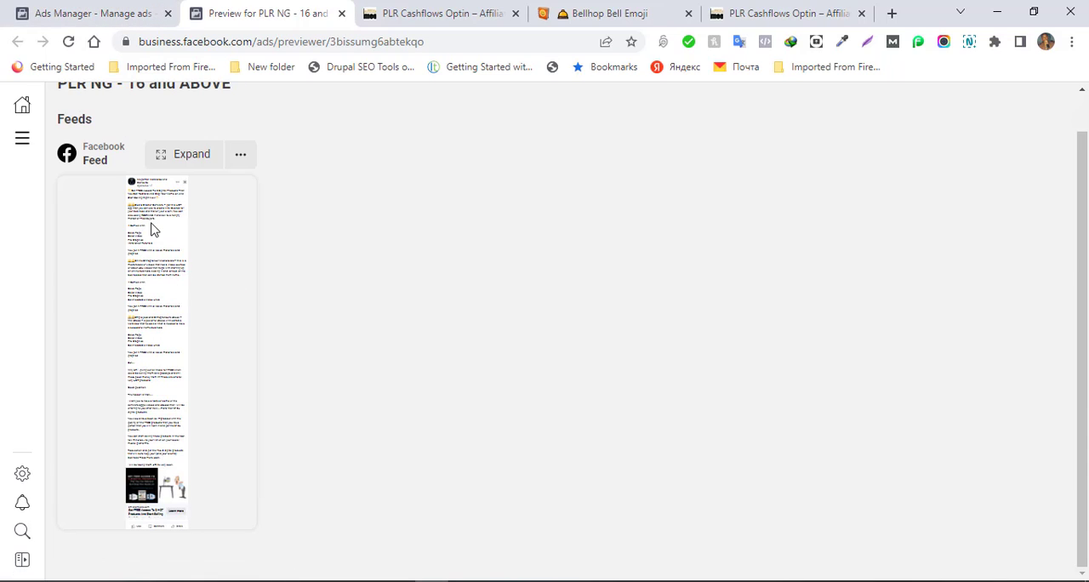
click(189, 160)
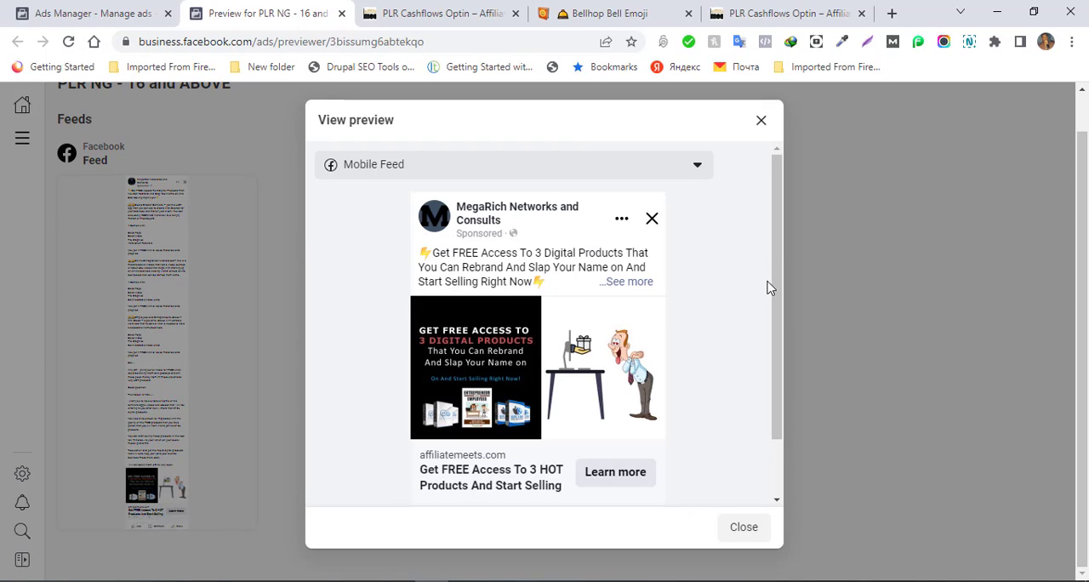
click(630, 282)
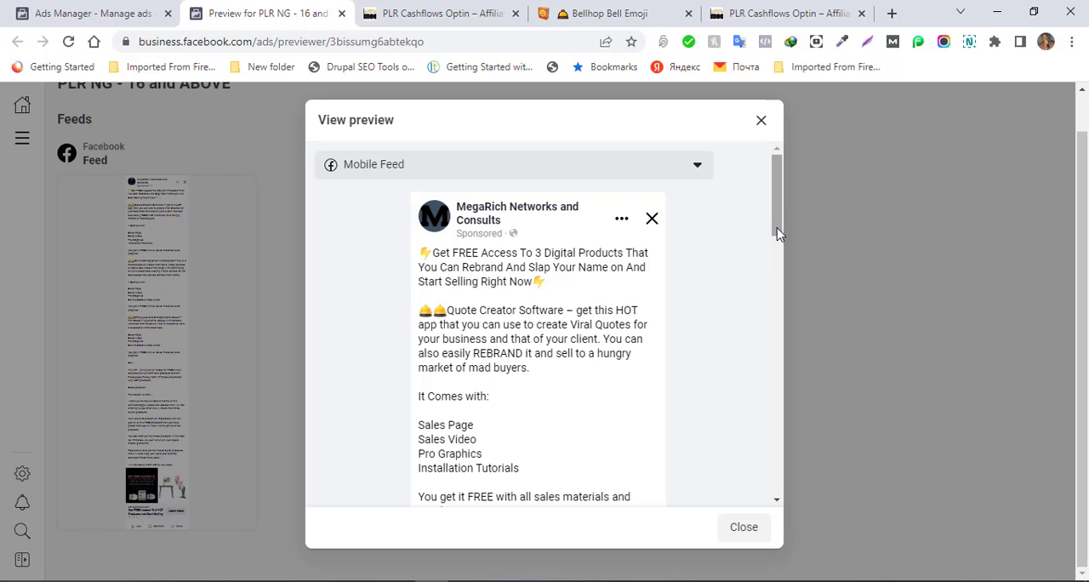
scroll(777, 235, down, 1)
drag(777, 235, 786, 301)
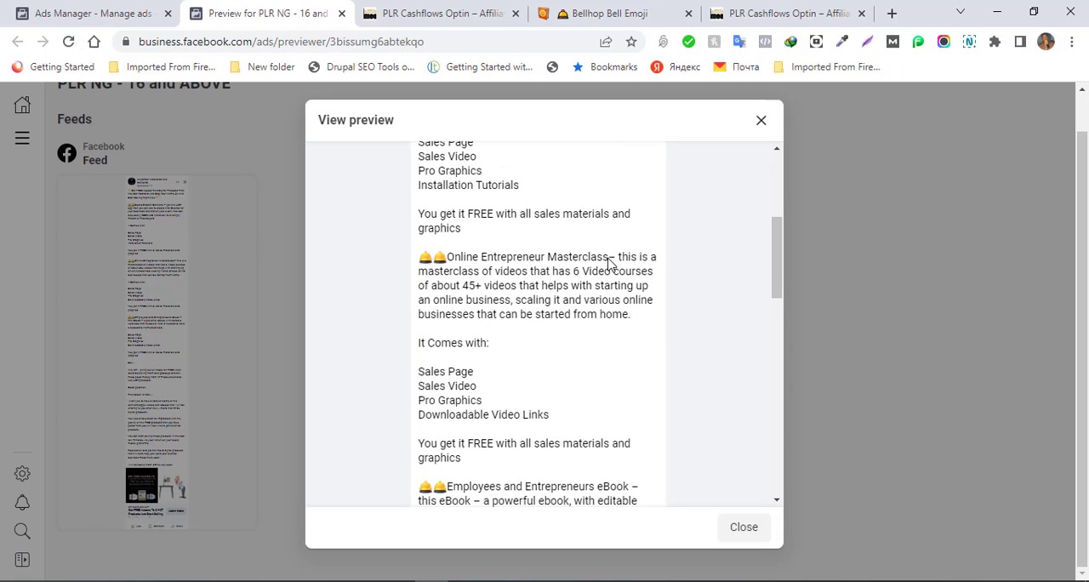
drag(778, 267, 773, 200)
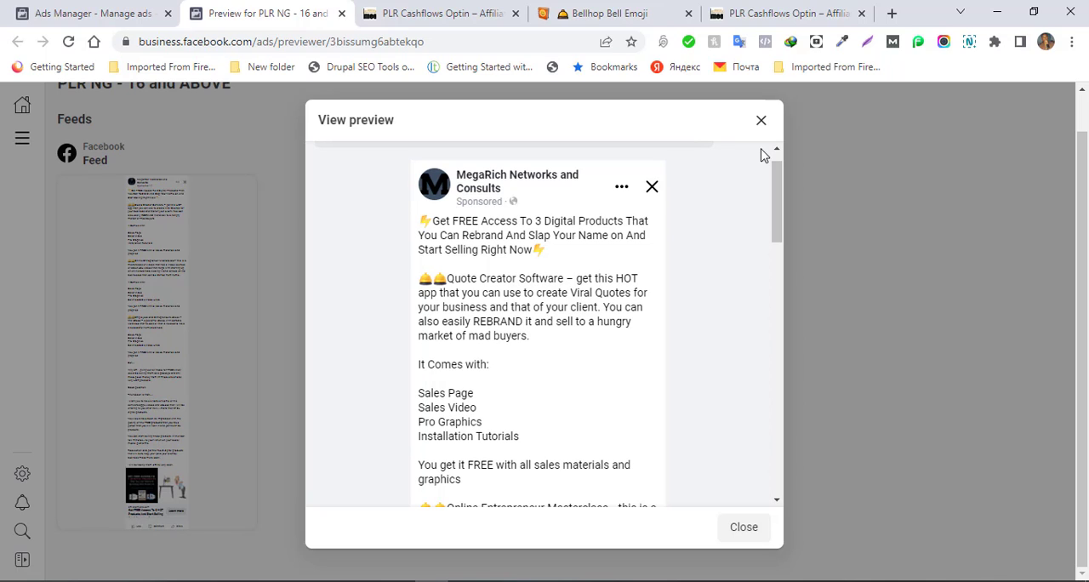
click(761, 121)
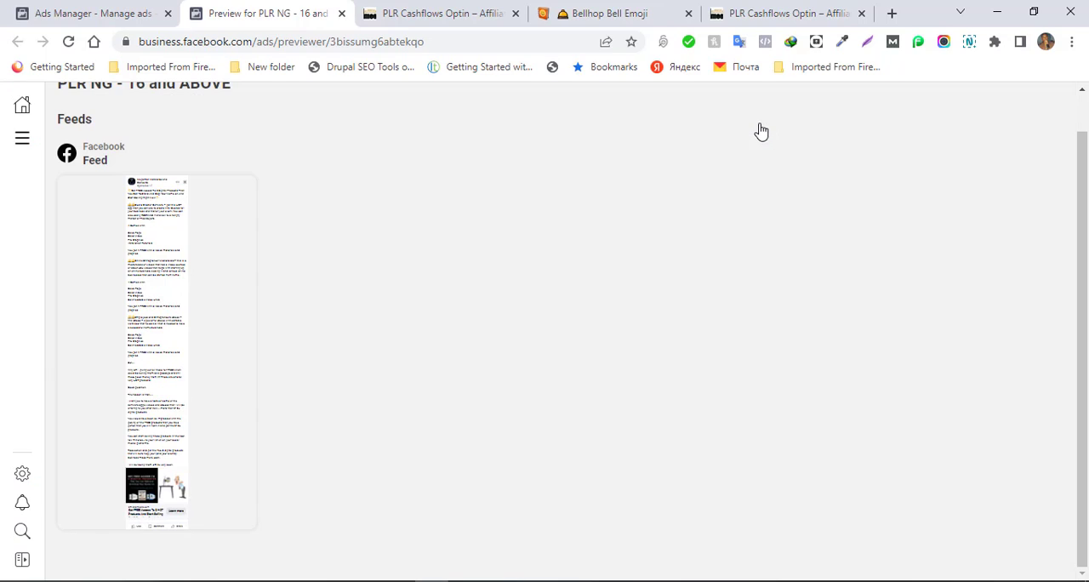
- Return to the ad in Ads Manager, open the shared preview link once more, and close the share settings
click(92, 13)
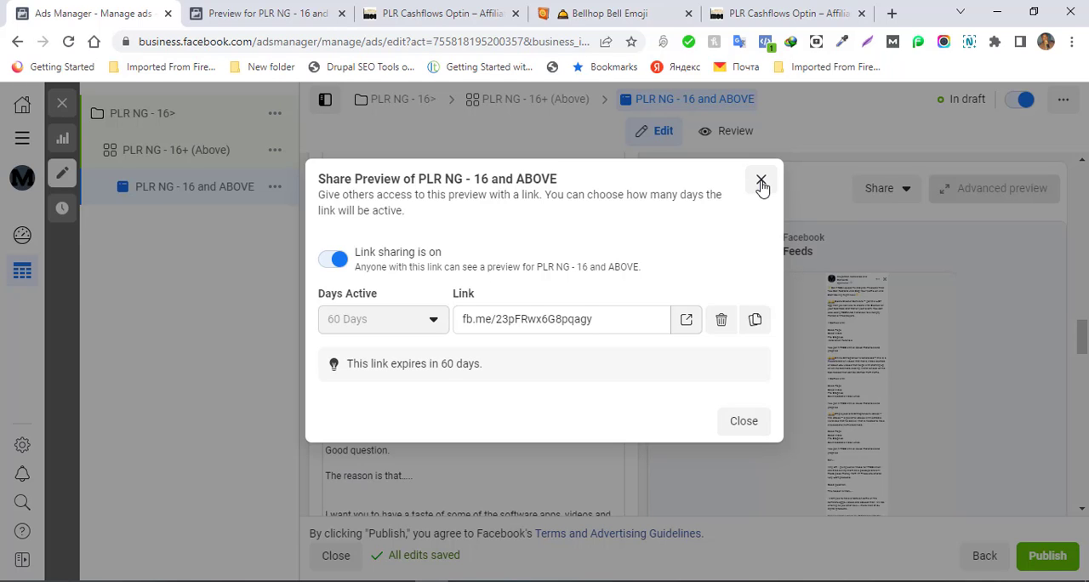
click(693, 323)
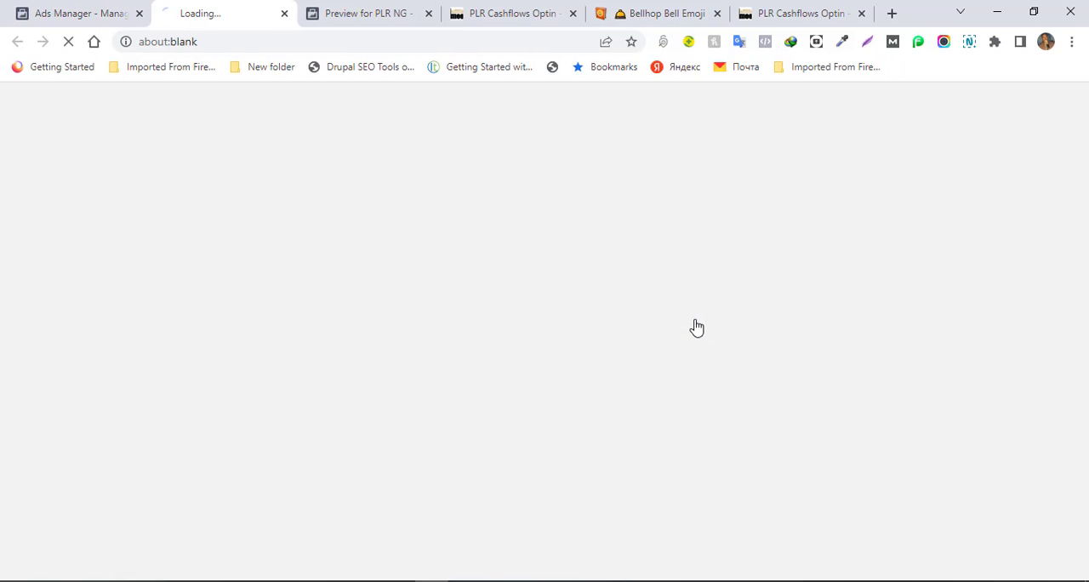
click(68, 22)
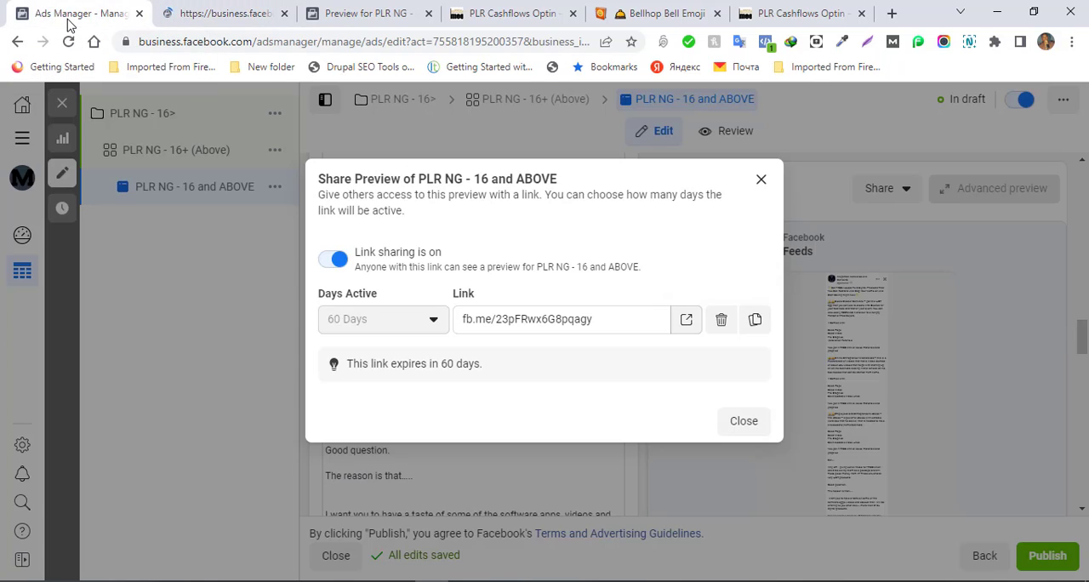
click(762, 180)
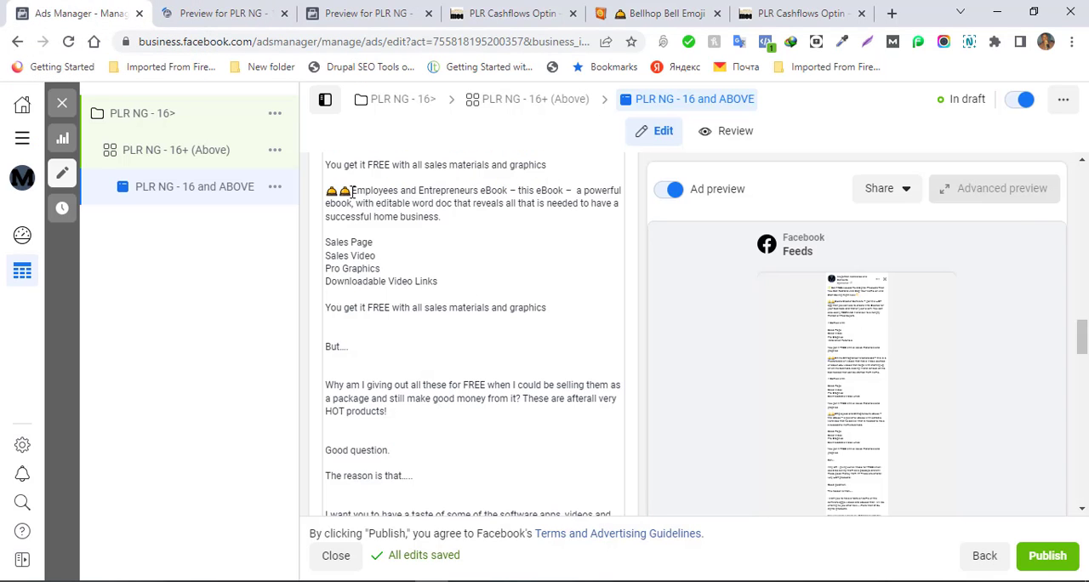
- Copy the two bell emojis before "Employees and Entrepreneurs eBook" in the primary text and paste them after that heading
drag(352, 192, 322, 198)
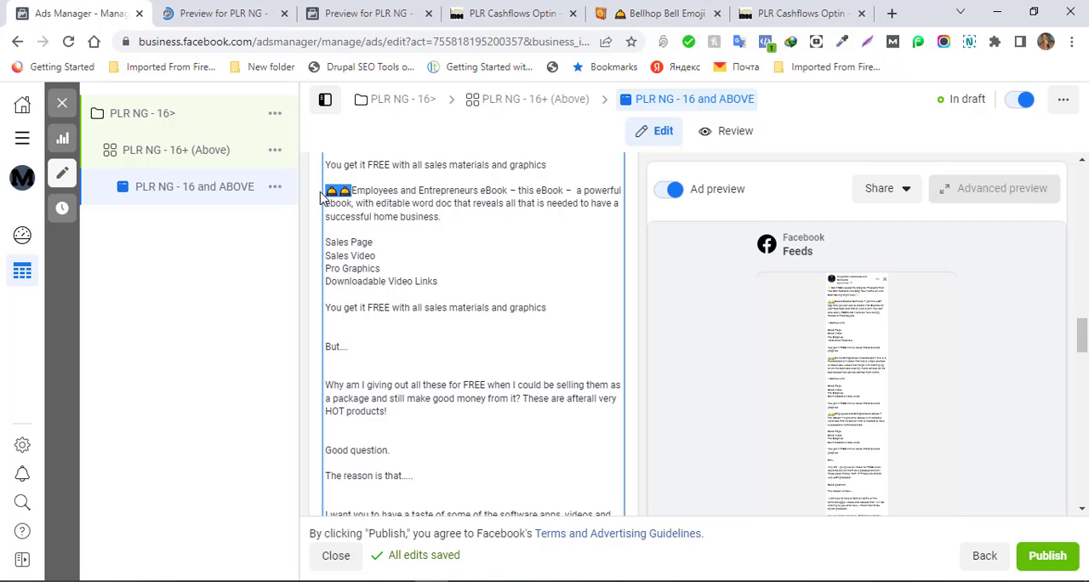
click(509, 189)
key(ctrl+v)
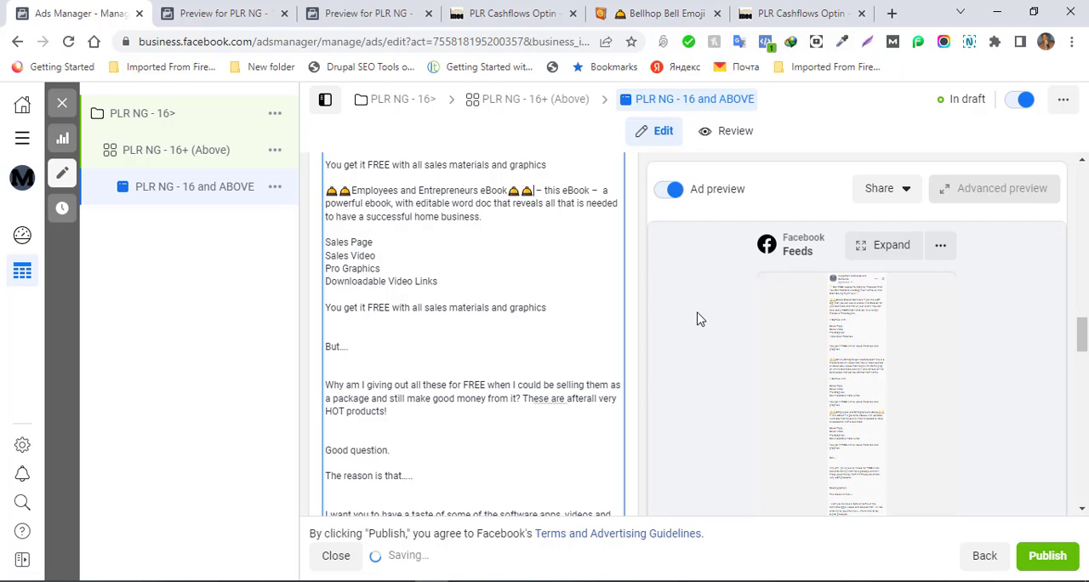
- Add one bell emoji after "Online Entrepreneur Masterclass" and remove the extra bell before it, leaving one on each side
drag(1083, 335, 1083, 304)
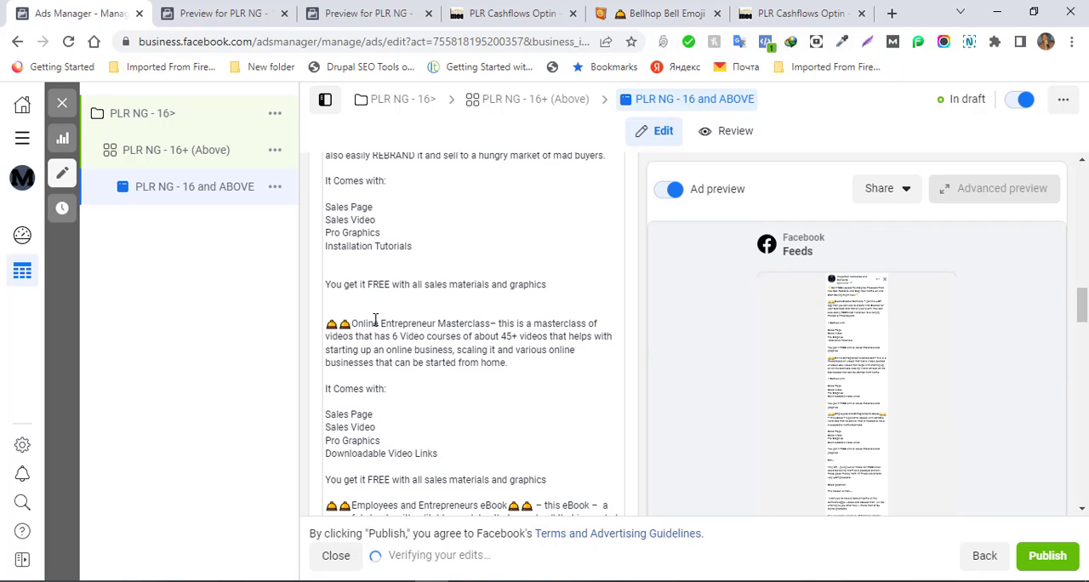
click(491, 322)
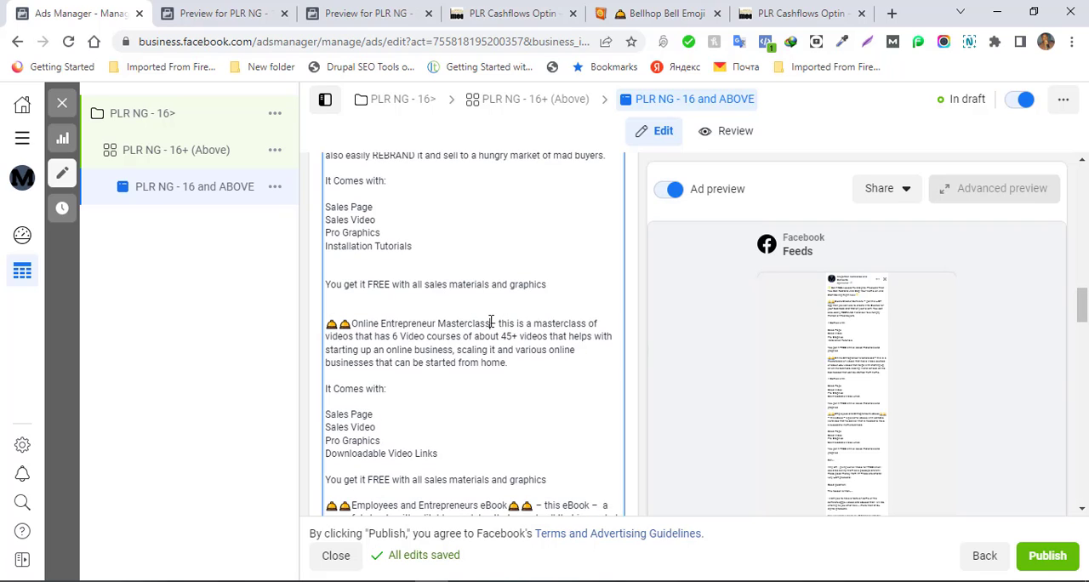
key(ctrl+v)
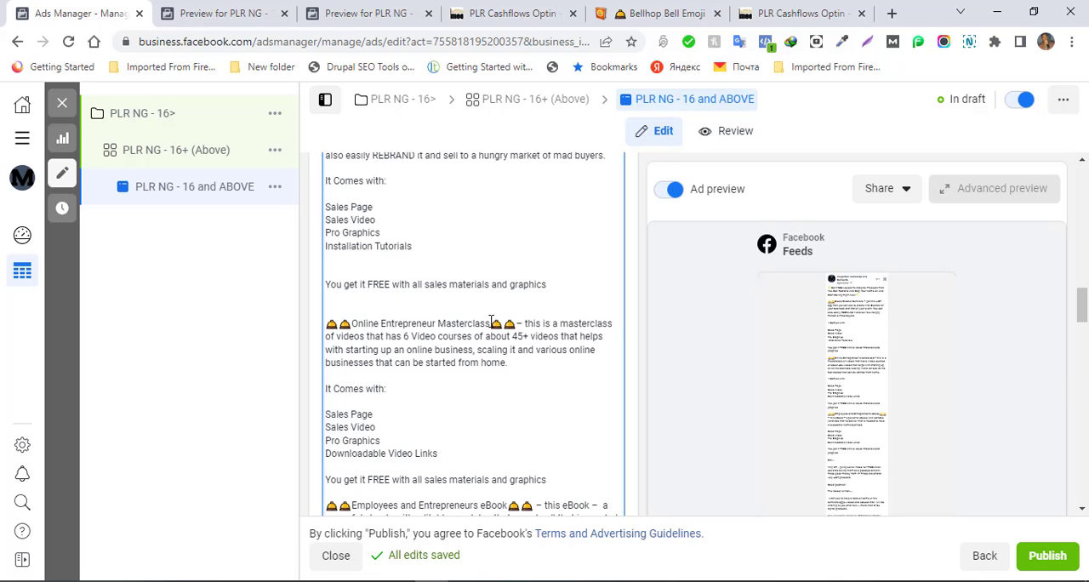
key(BackSpace)
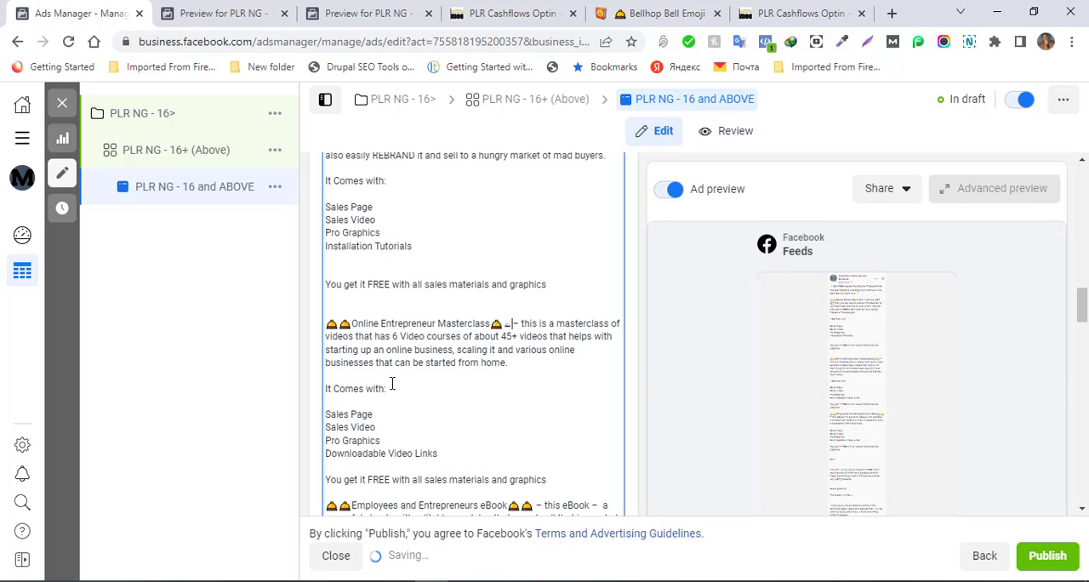
key(BackSpace)
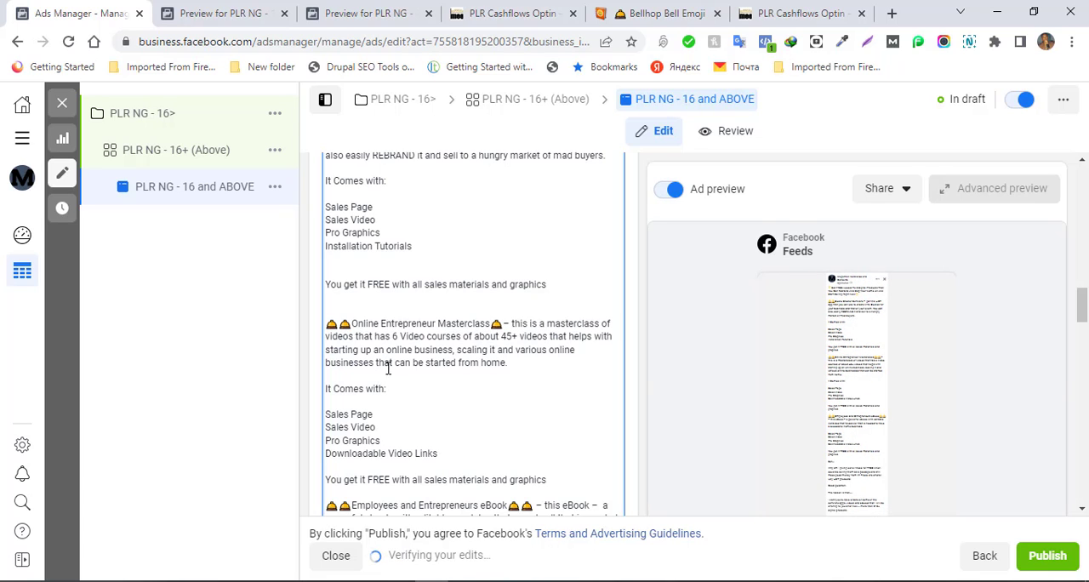
click(338, 324)
key(BackSpace)
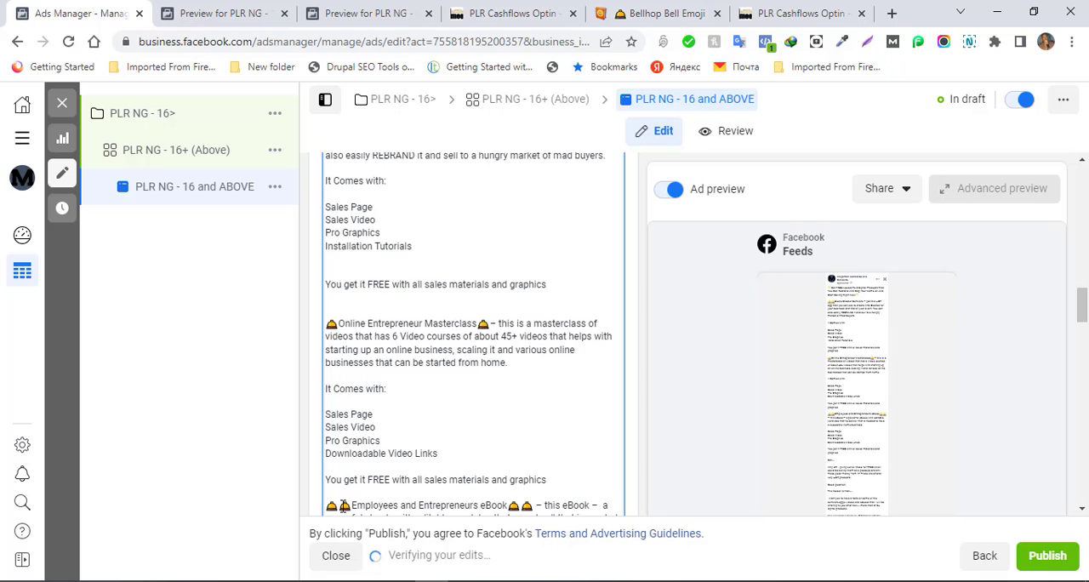
- Remove the extra bell emojis around "Employees and Entrepreneurs eBook" so one stands on each side
click(344, 505)
key(BackSpace)
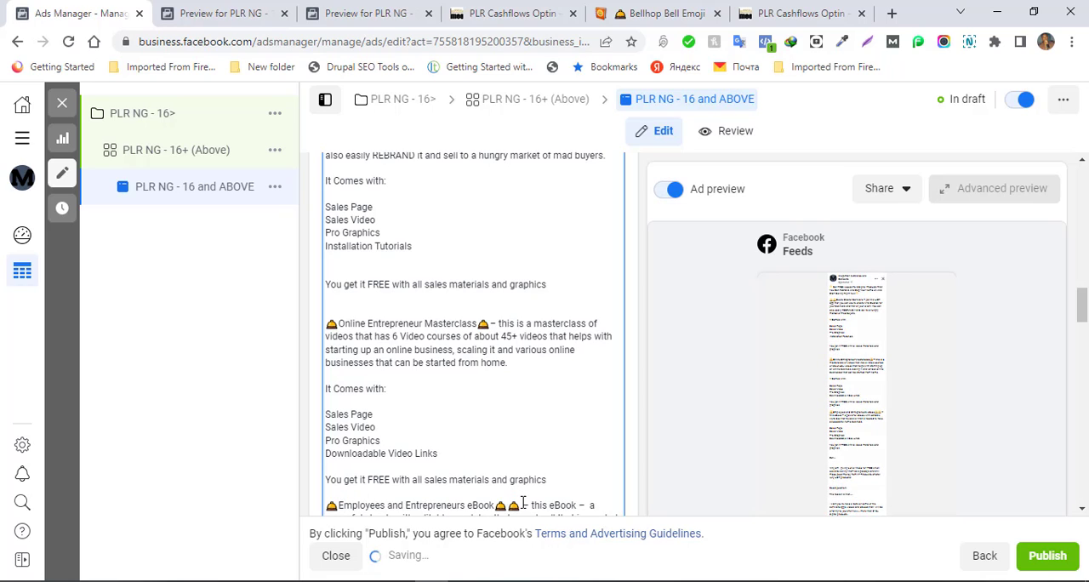
click(521, 506)
key(BackSpace)
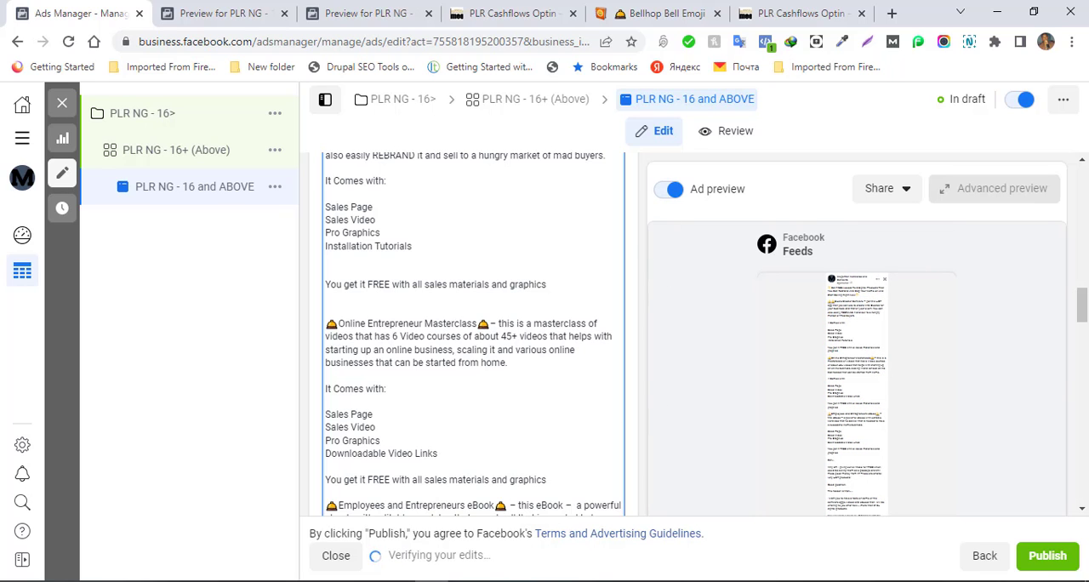
- Frame "Quote Creator Software" in the primary text with a single bell emoji on each side
scroll(1082, 287, up, 3)
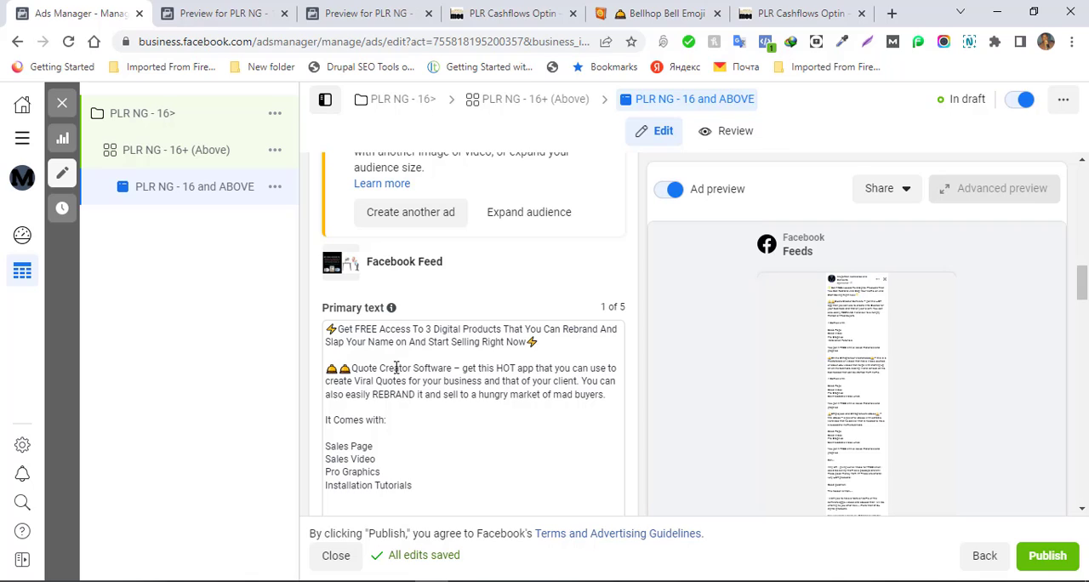
click(341, 366)
key(BackSpace)
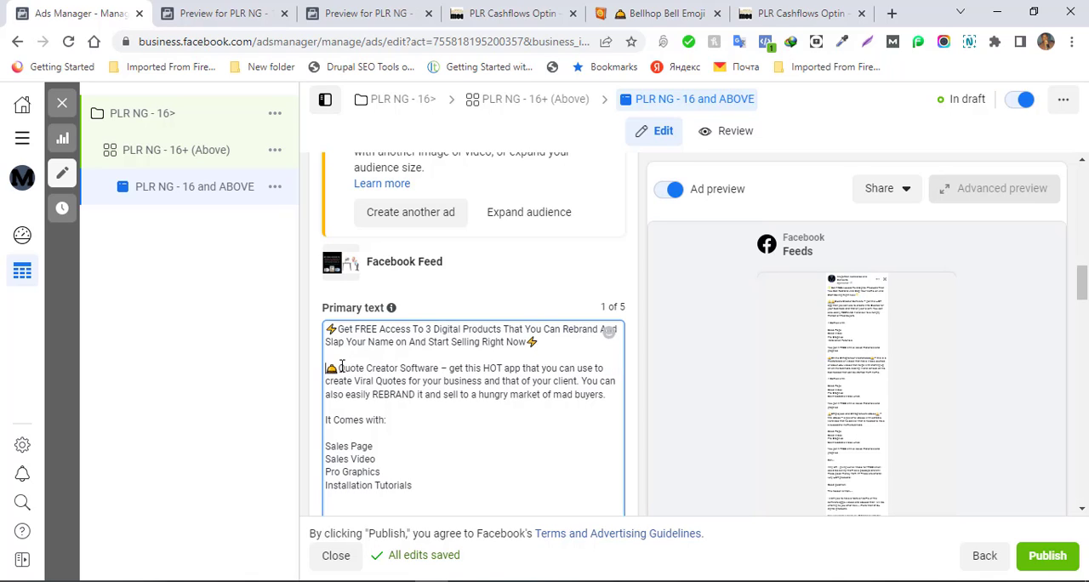
click(440, 366)
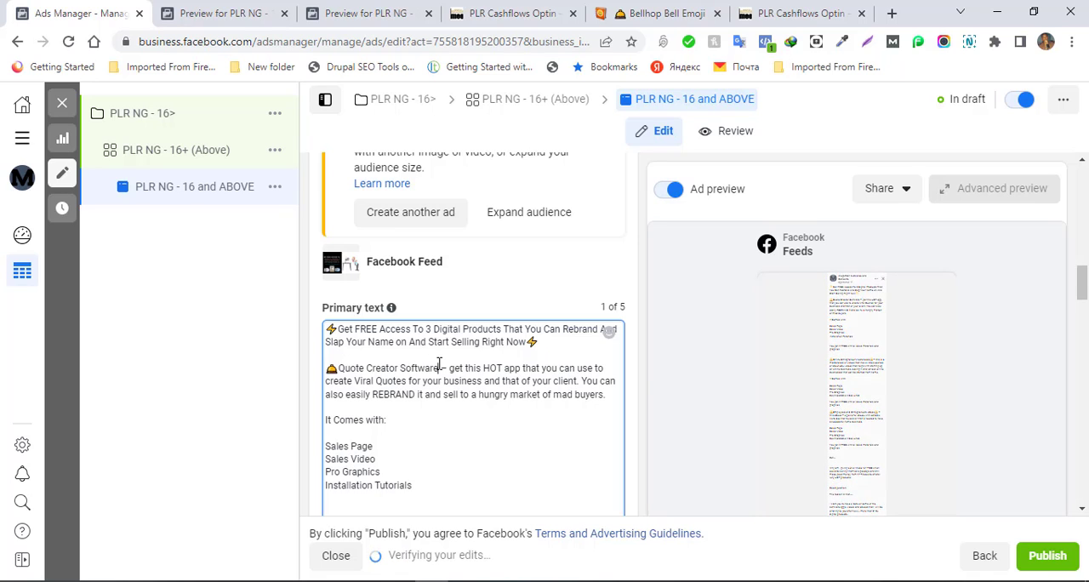
text(🛎🛎)
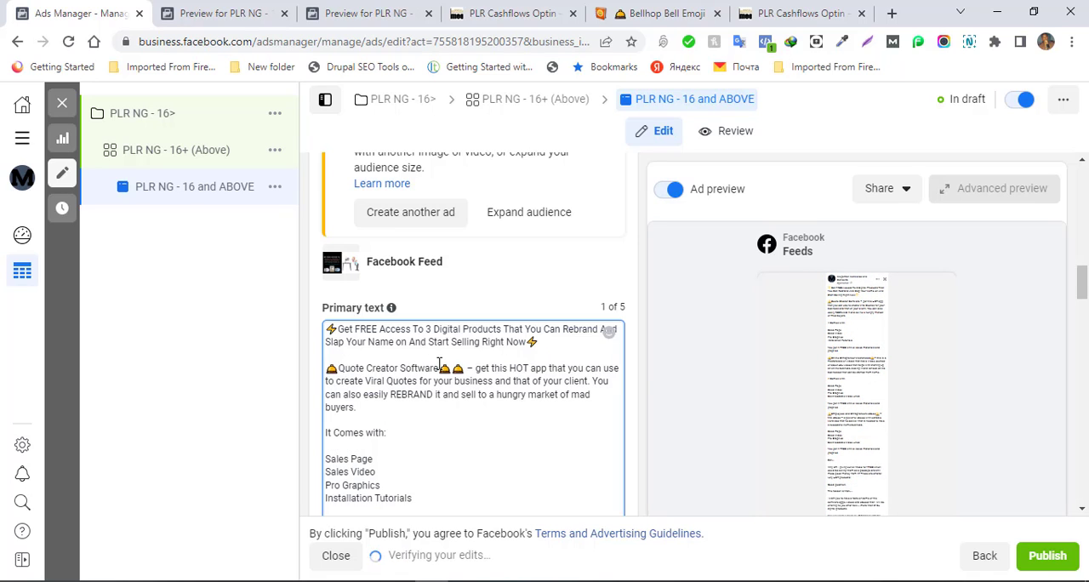
key(BackSpace)
key(BackSpace)
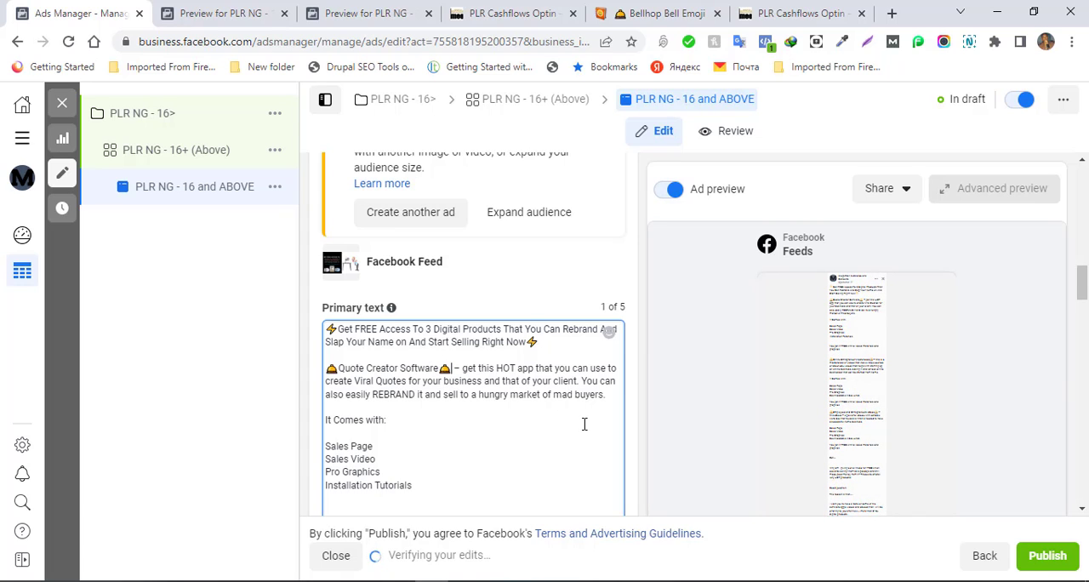
- Move the Quote Creator Software description into its own paragraph, without the dash, and start it with a capital: "Get this HOT app"
key(Return)
key(Return)
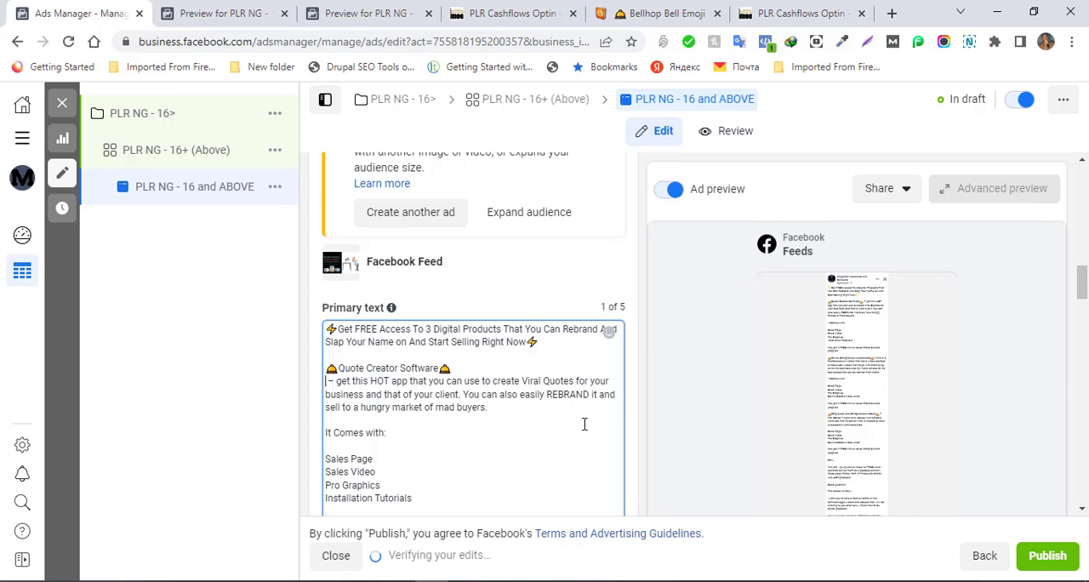
key(Delete)
key(Delete)
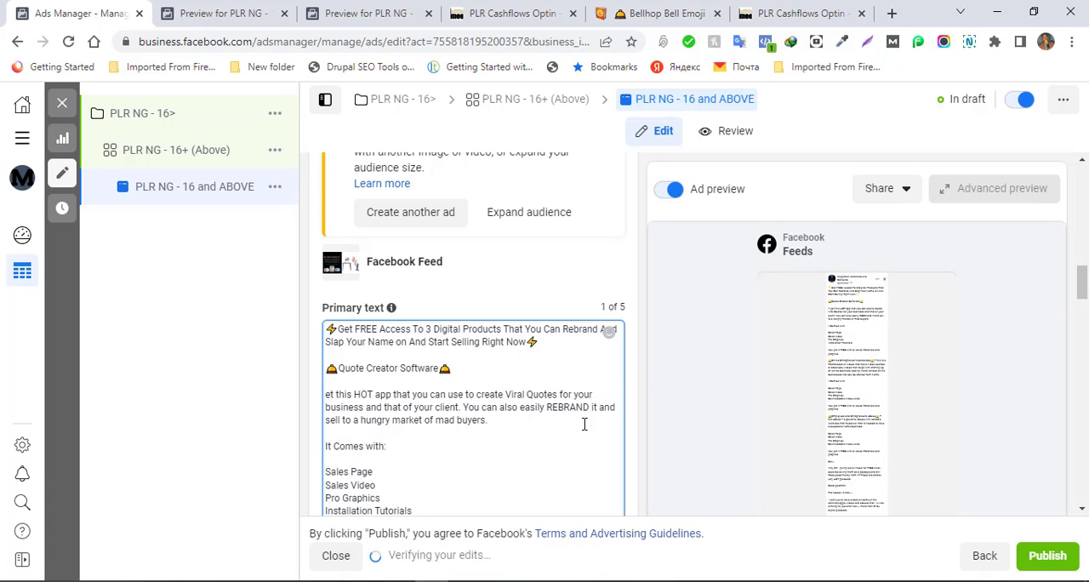
text(G)
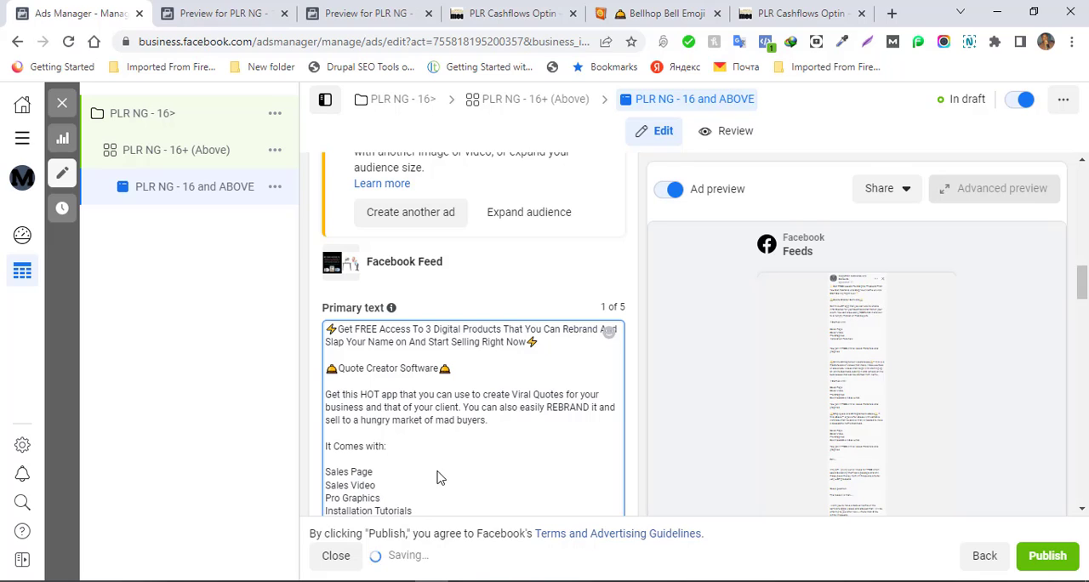
click(543, 342)
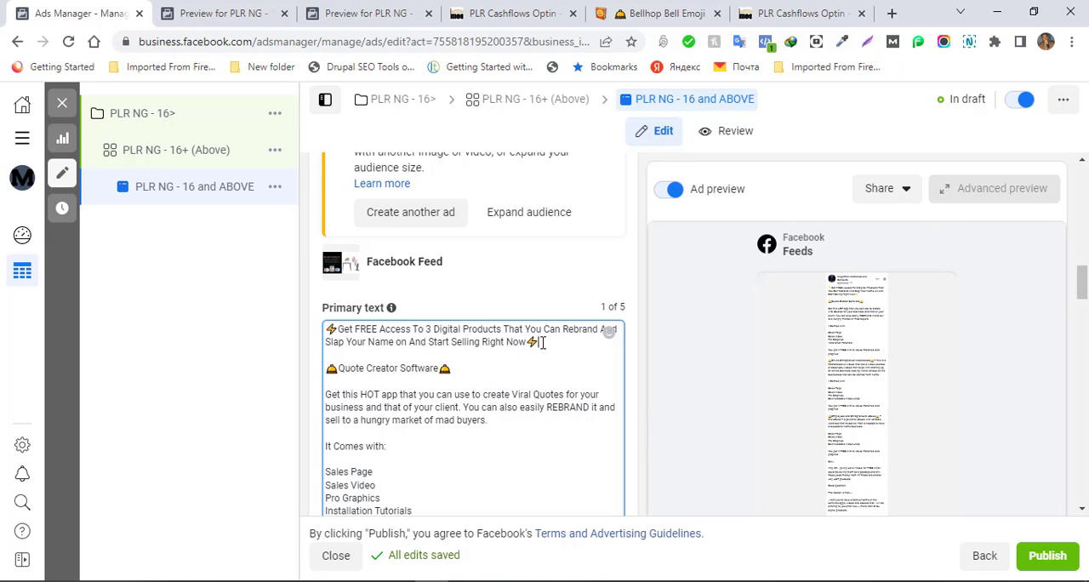
- Insert two extra blank lines between the opening sentence and the Quote Creator Software heading in the primary text
key(Return)
key(Return)
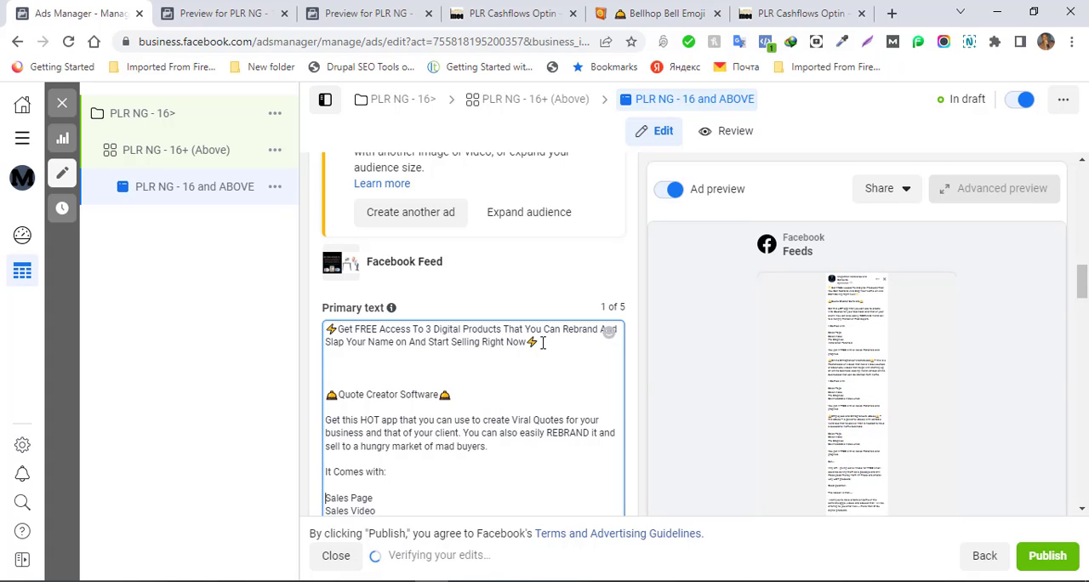
- Move the Online Entrepreneur Masterclass description into its own paragraph, without the dash, and start it with a capital: "This is a masterclass"
key(Down)
key(Down)
key(Down)
key(Down)
key(Down)
key(Down)
key(Down)
key(Down)
key(Down)
key(Down)
key(Down)
key(Down)
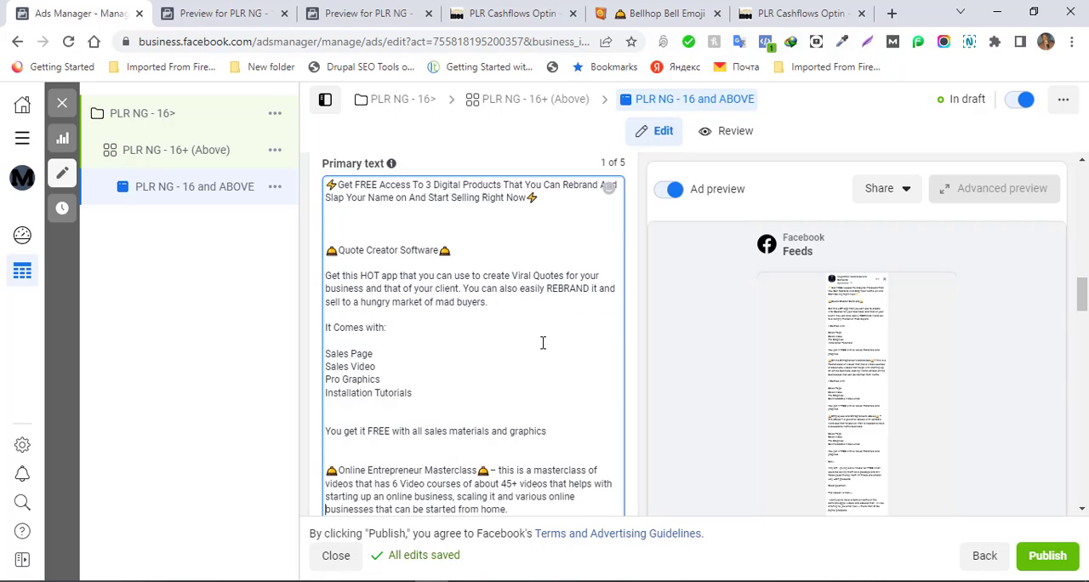
click(492, 470)
key(Return)
key(Return)
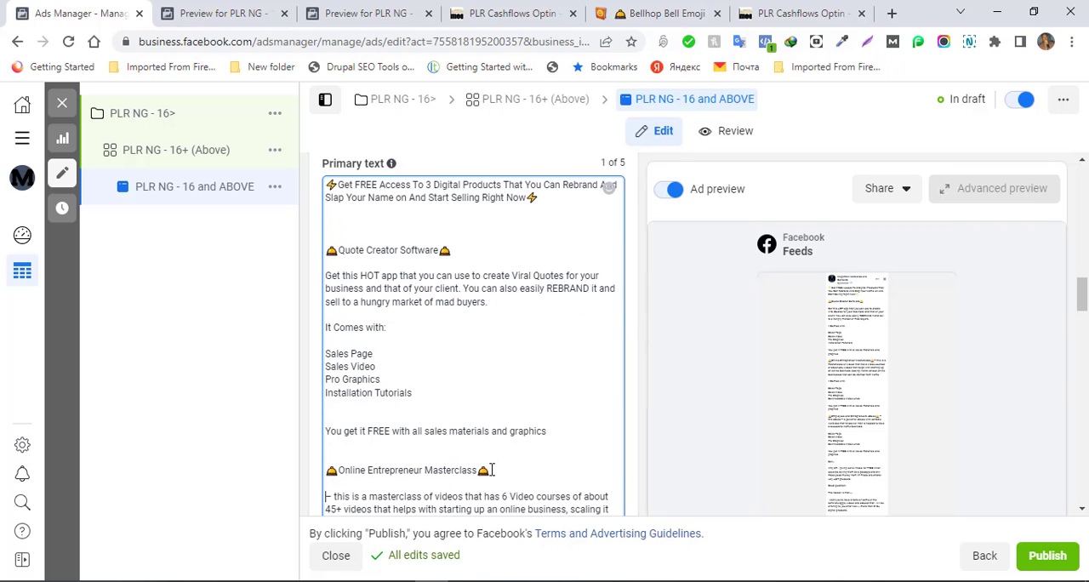
key(Delete)
key(Delete)
key(Delete)
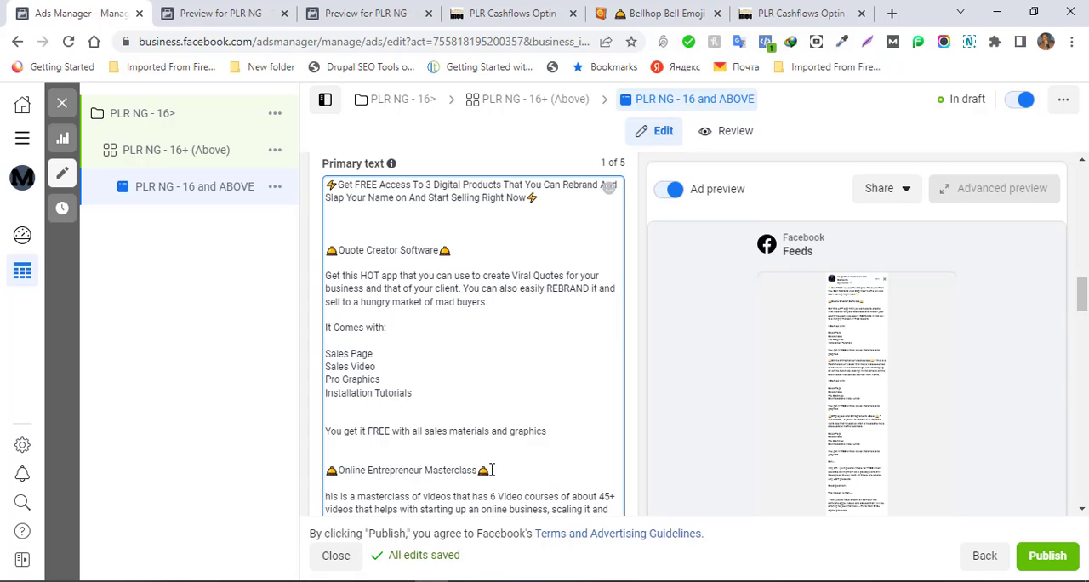
text(T)
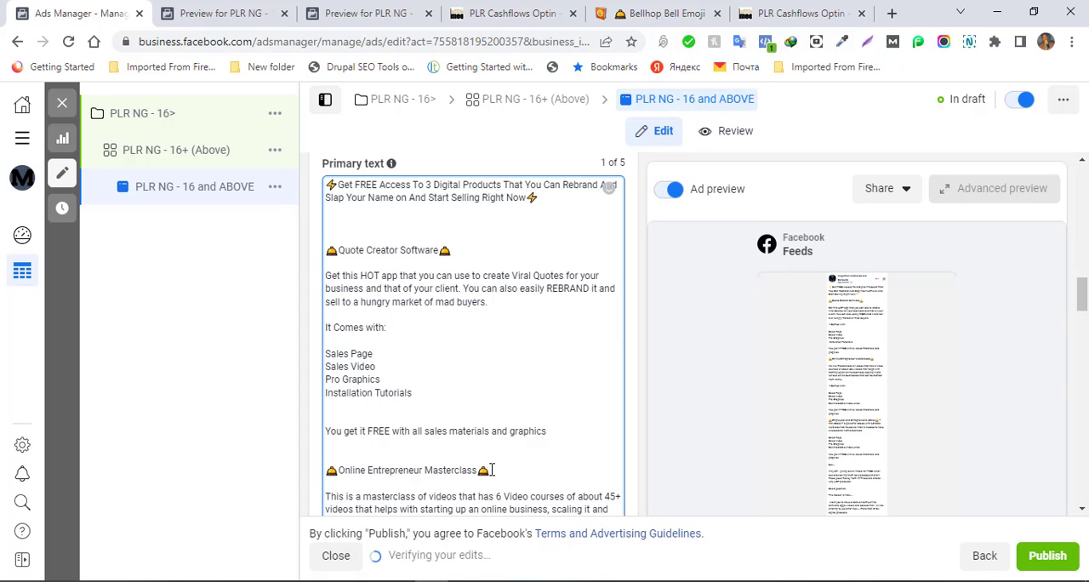
- Move the Employees and Entrepreneurs eBook description into its own paragraph, without the leading dash, and start it with a capital: "This eBook"
key(Down)
key(Down)
key(Down)
key(Down)
key(Down)
key(Down)
key(Down)
key(Down)
key(Down)
key(Down)
key(Down)
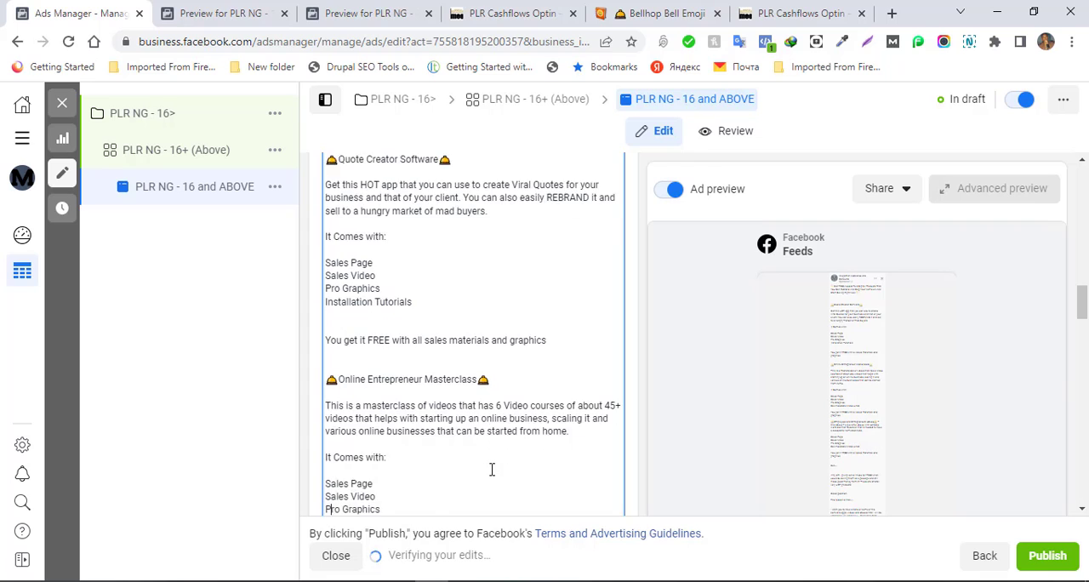
key(Down)
key(Down)
key(Down)
key(Down)
key(Down)
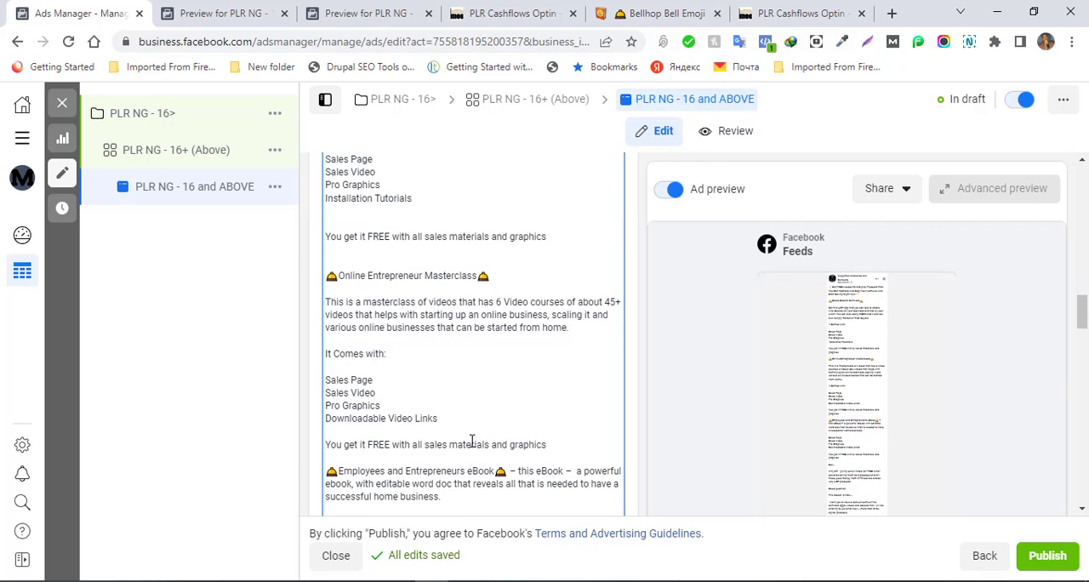
click(507, 470)
key(Return)
key(Return)
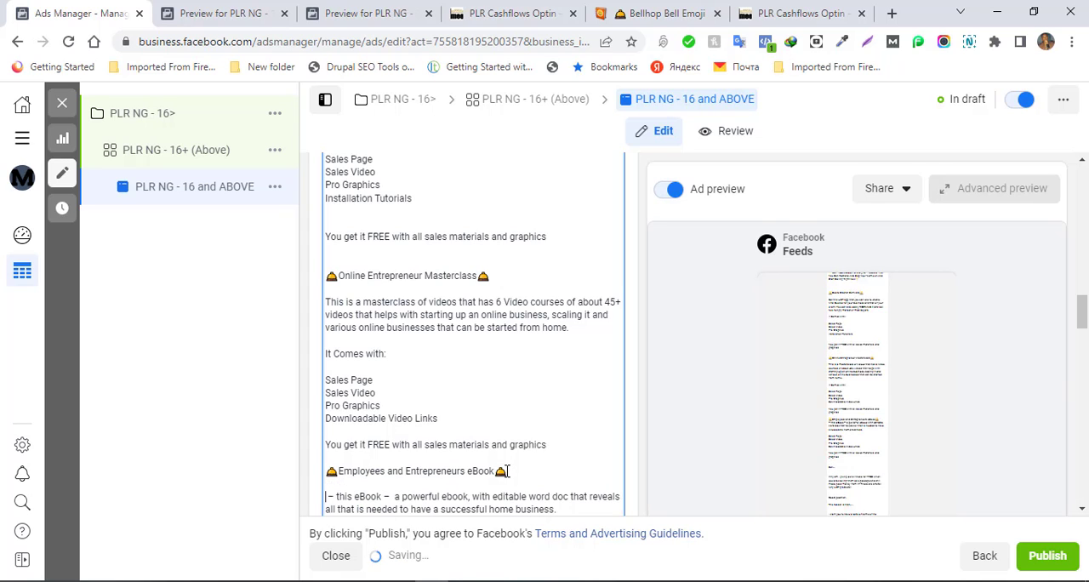
key(Delete)
key(Delete)
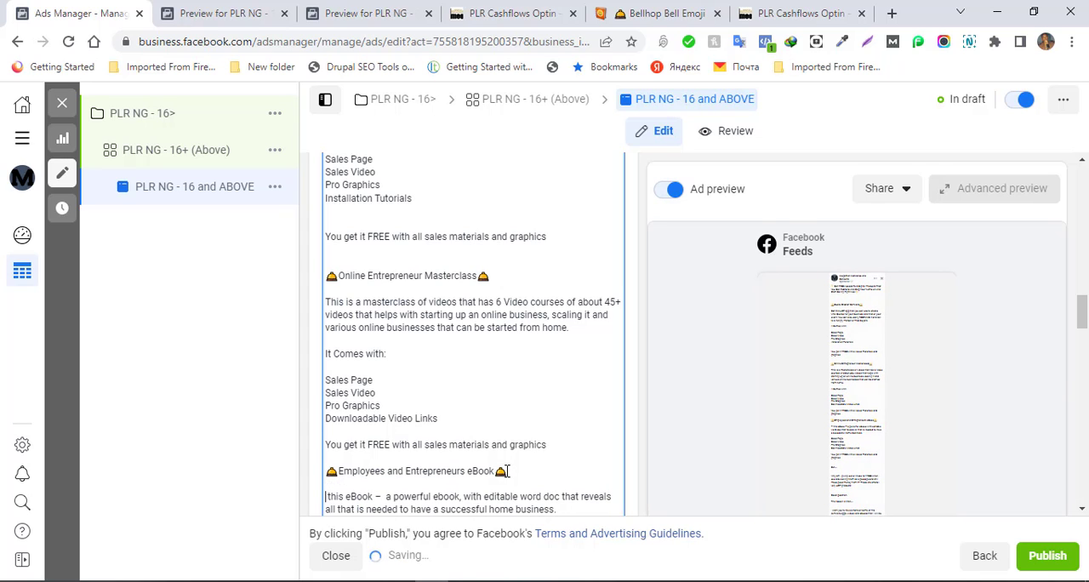
key(Delete)
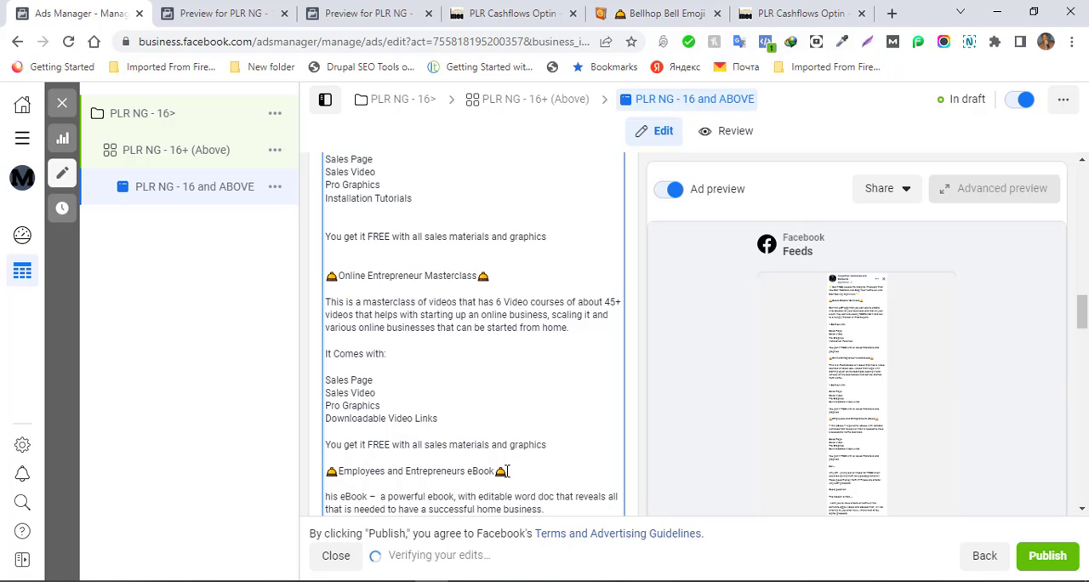
text(T)
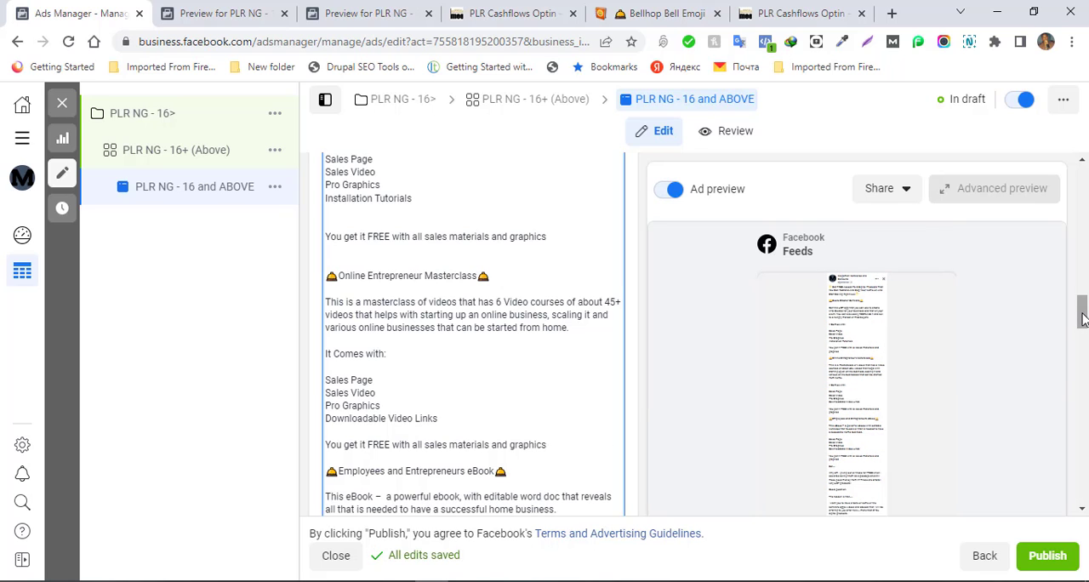
- Review the whole ad form, including the identity, ad setup, creative source, format and media sections
drag(1082, 317, 1084, 431)
drag(1082, 440, 1077, 127)
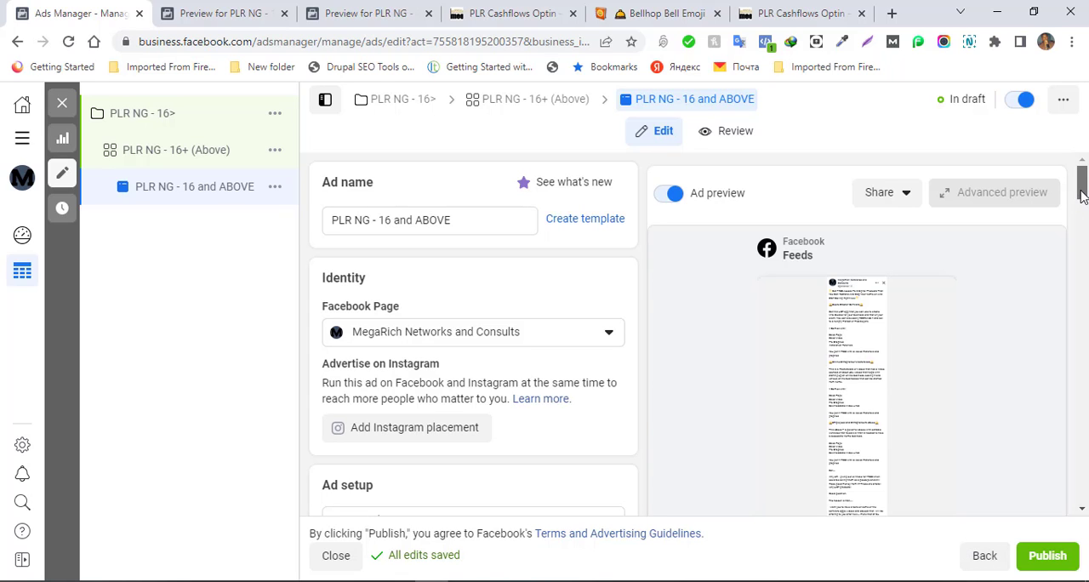
mouse_move(1083, 195)
mouse_down()
mouse_move(1083, 241)
mouse_move(1079, 181)
mouse_up()
drag(1083, 187, 1084, 211)
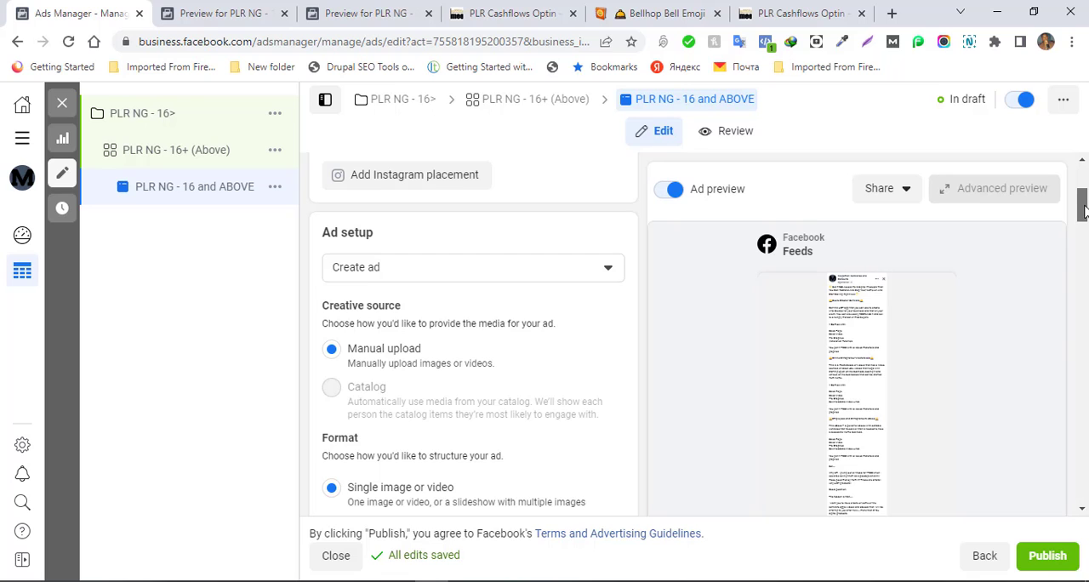
drag(1083, 211, 1083, 267)
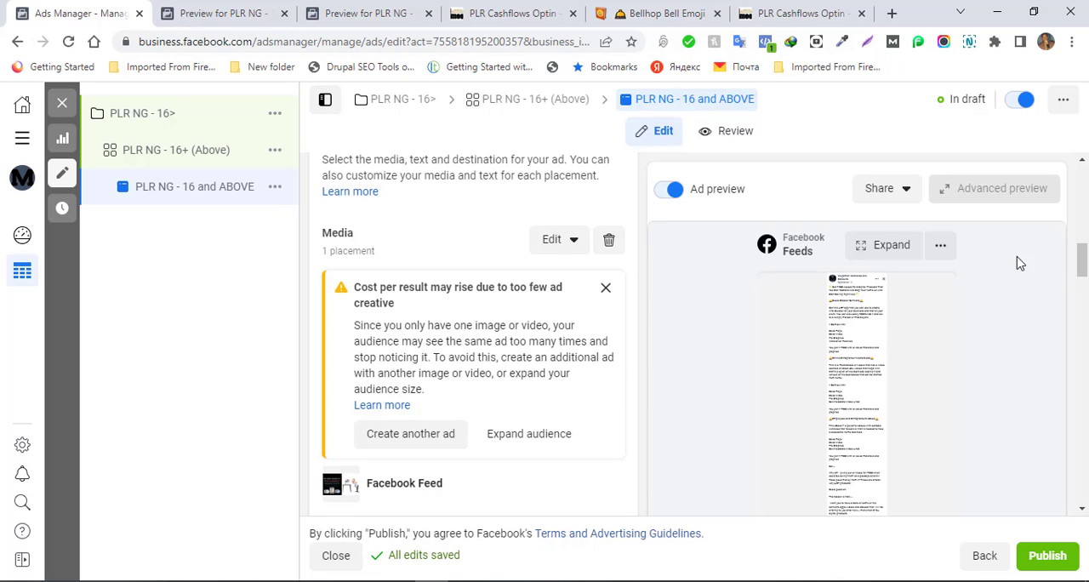
drag(1083, 263, 1060, 143)
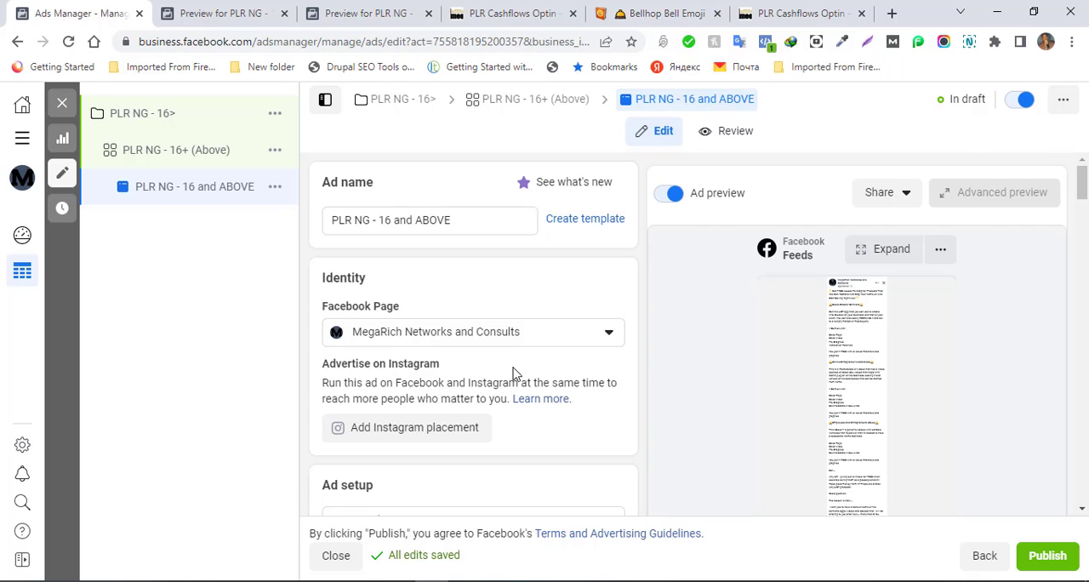
- Switch to the PowerPoint presentation, show slide 70 on creating Facebook ads for a cold audience, and return to Ads Manager in the browser
mouse_move(195, 581)
click(195, 523)
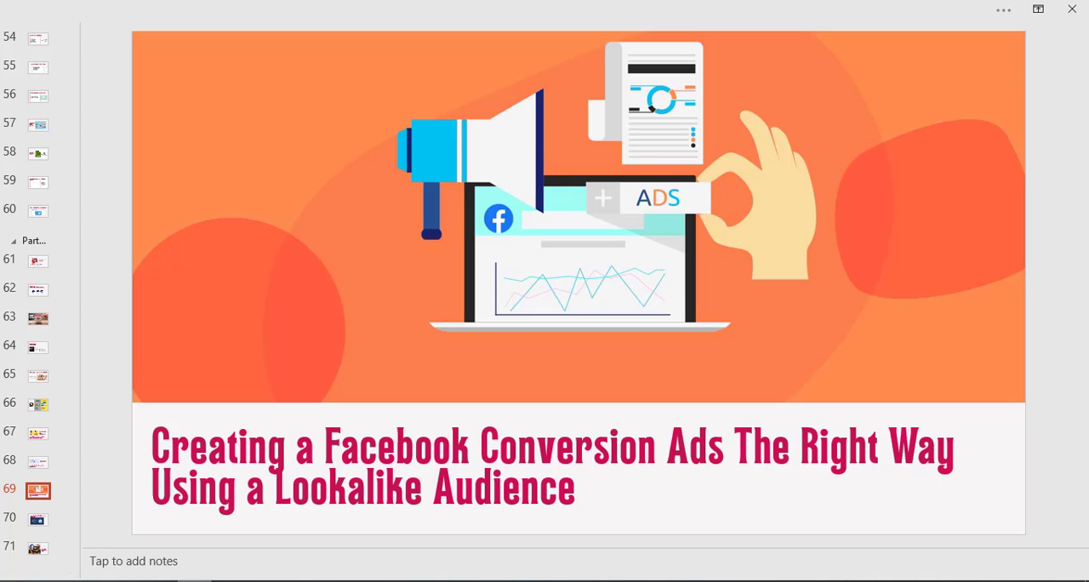
click(38, 520)
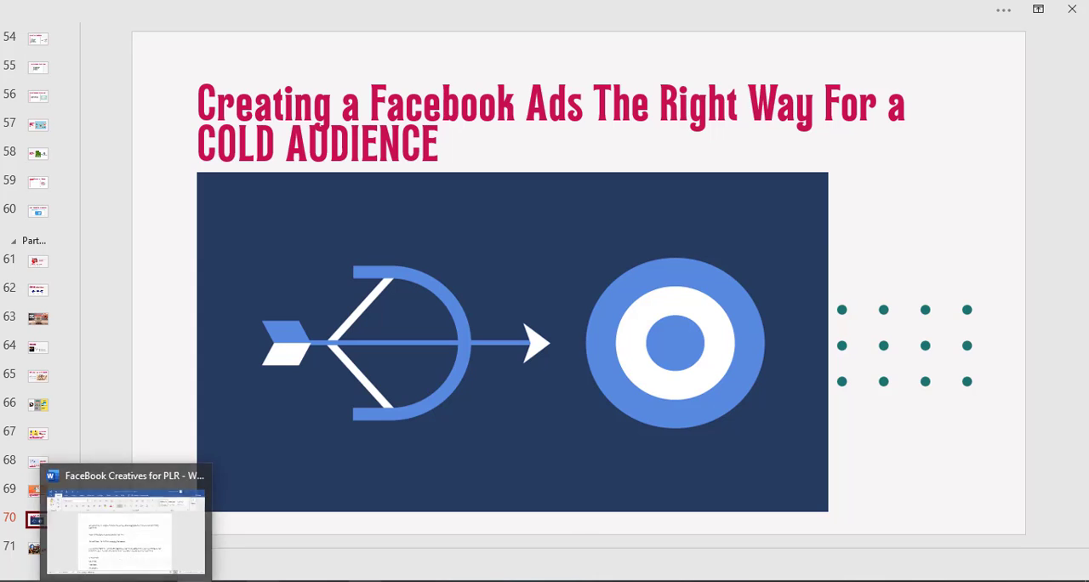
mouse_move(431, 581)
click(431, 523)
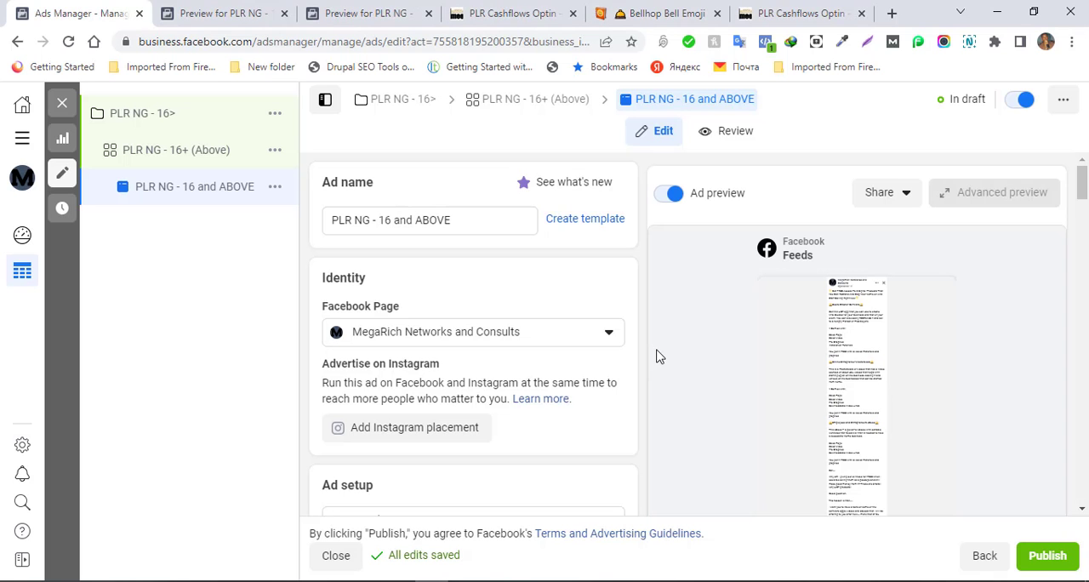